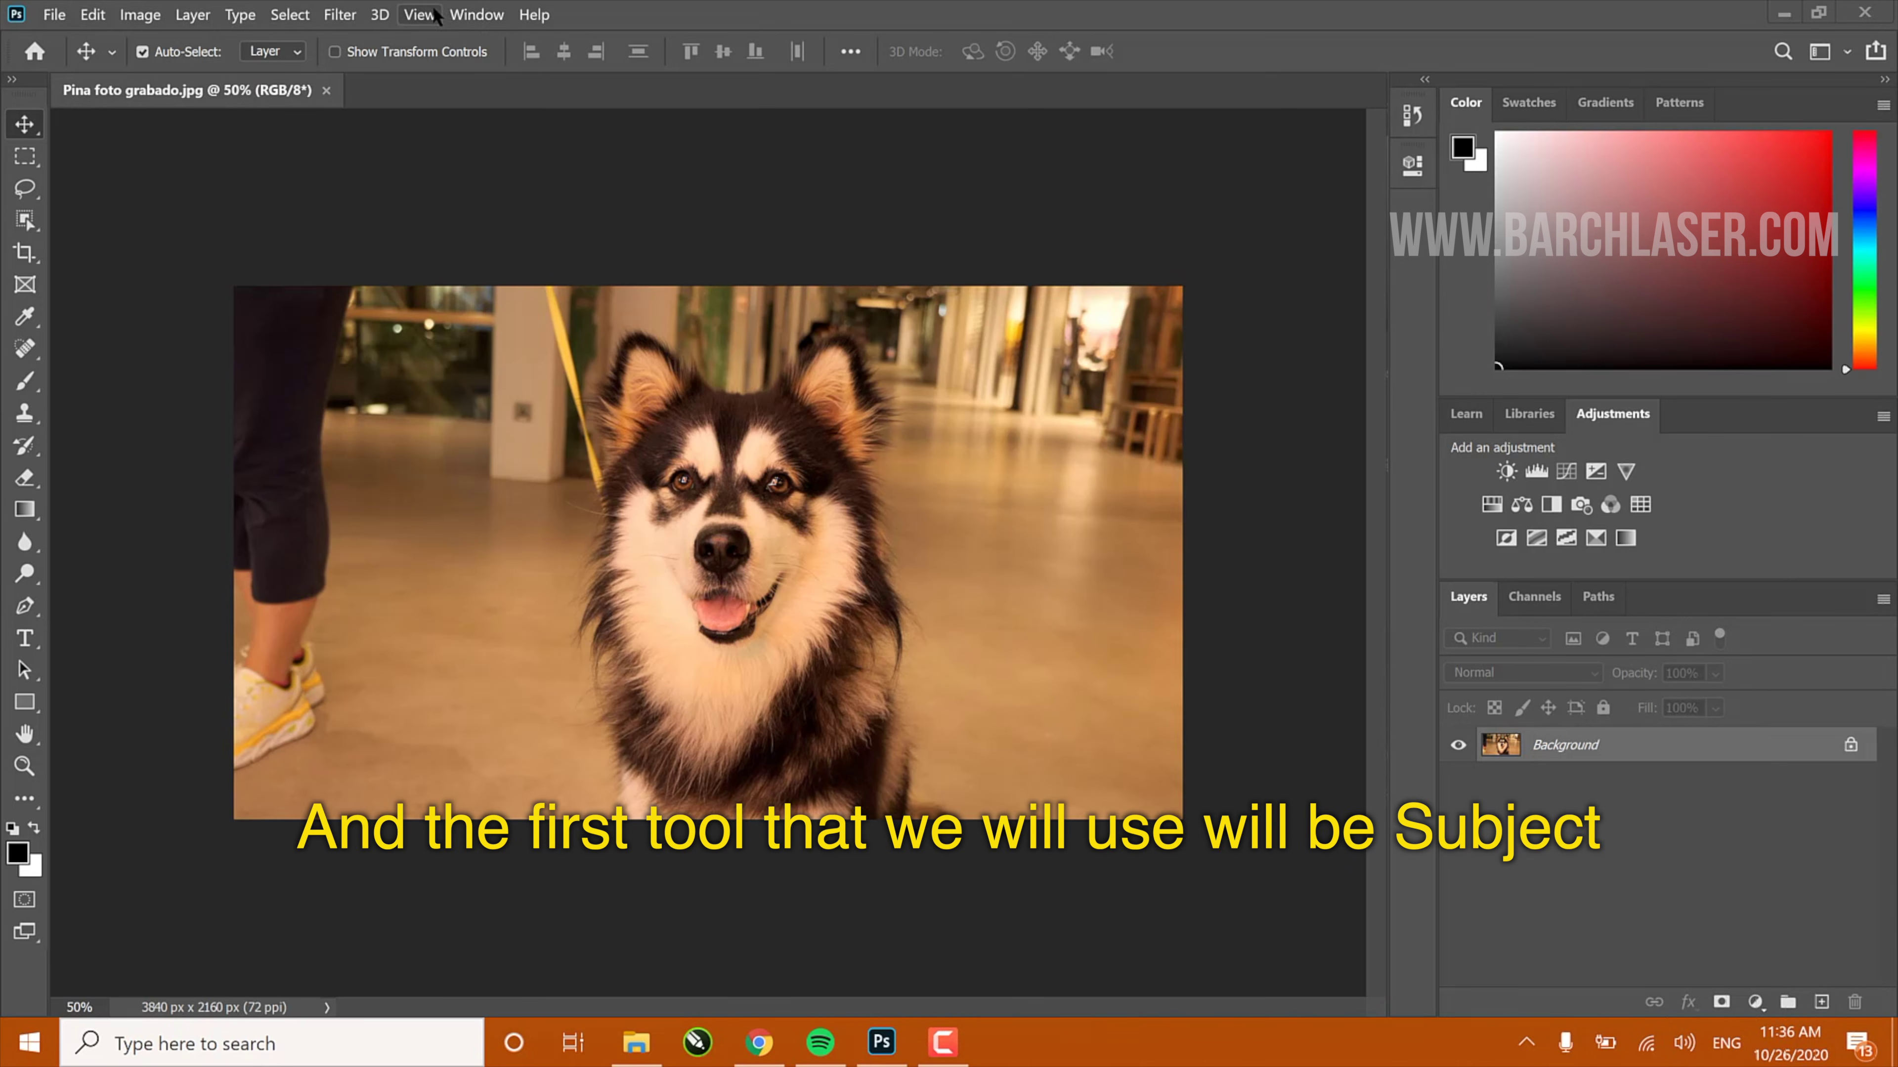
Select the husky with Select > Subject and open it in Select and Mask
{"action": "left_click", "coordinate": [476, 14]}
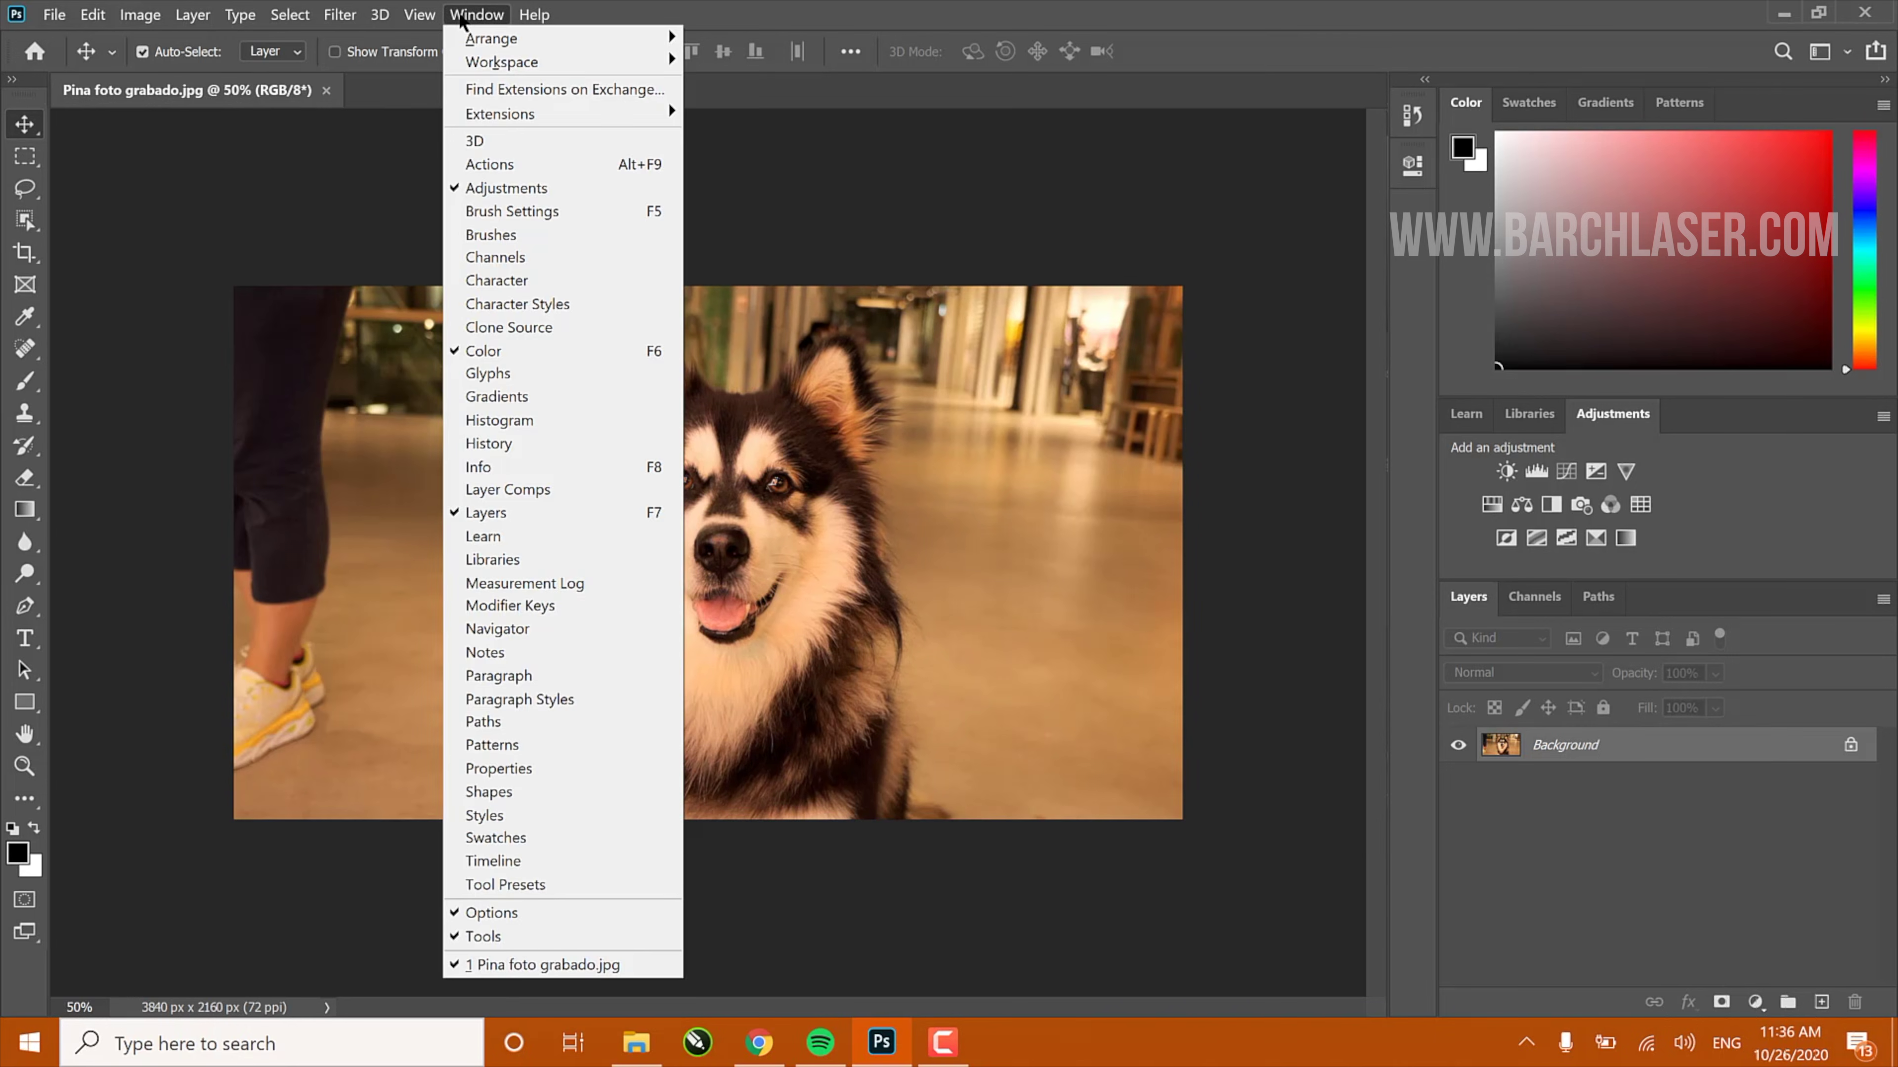
{"action": "mouse_move", "coordinate": [423, 10]}
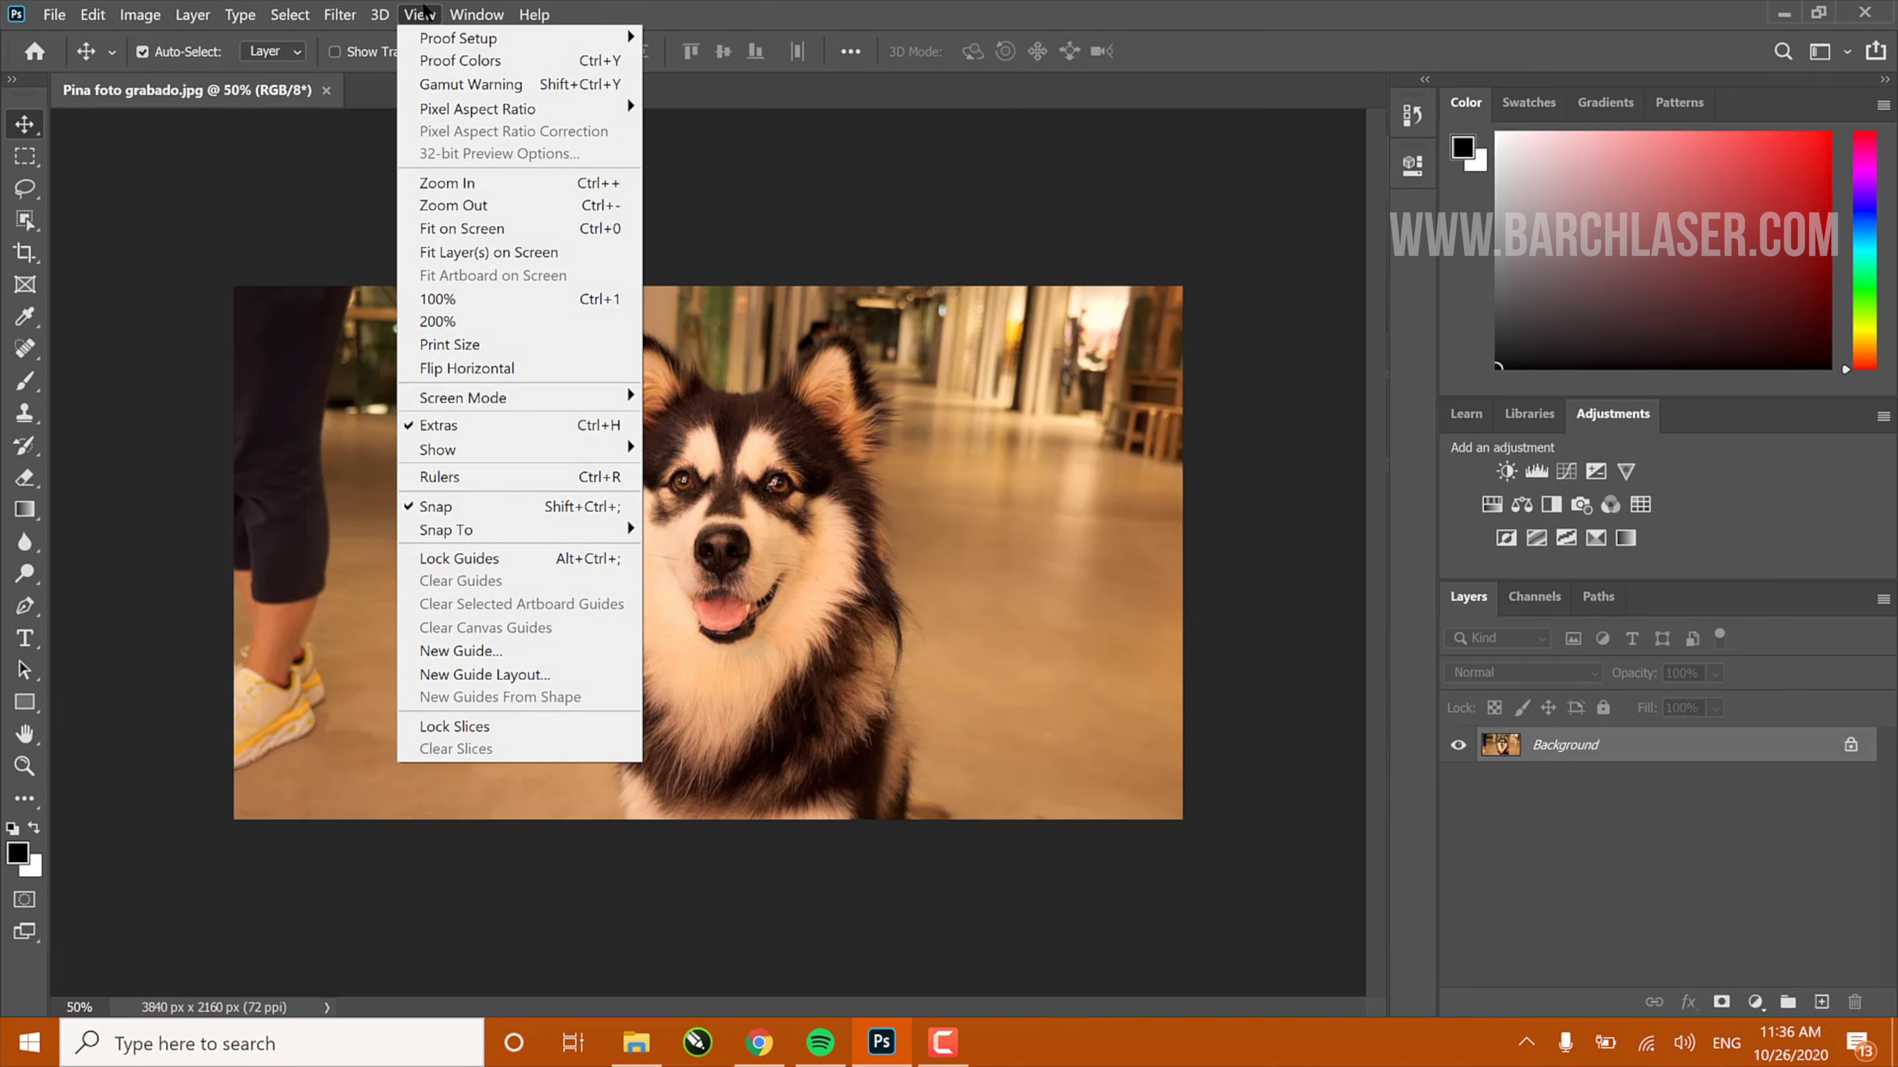
{"action": "mouse_move", "coordinate": [301, 16]}
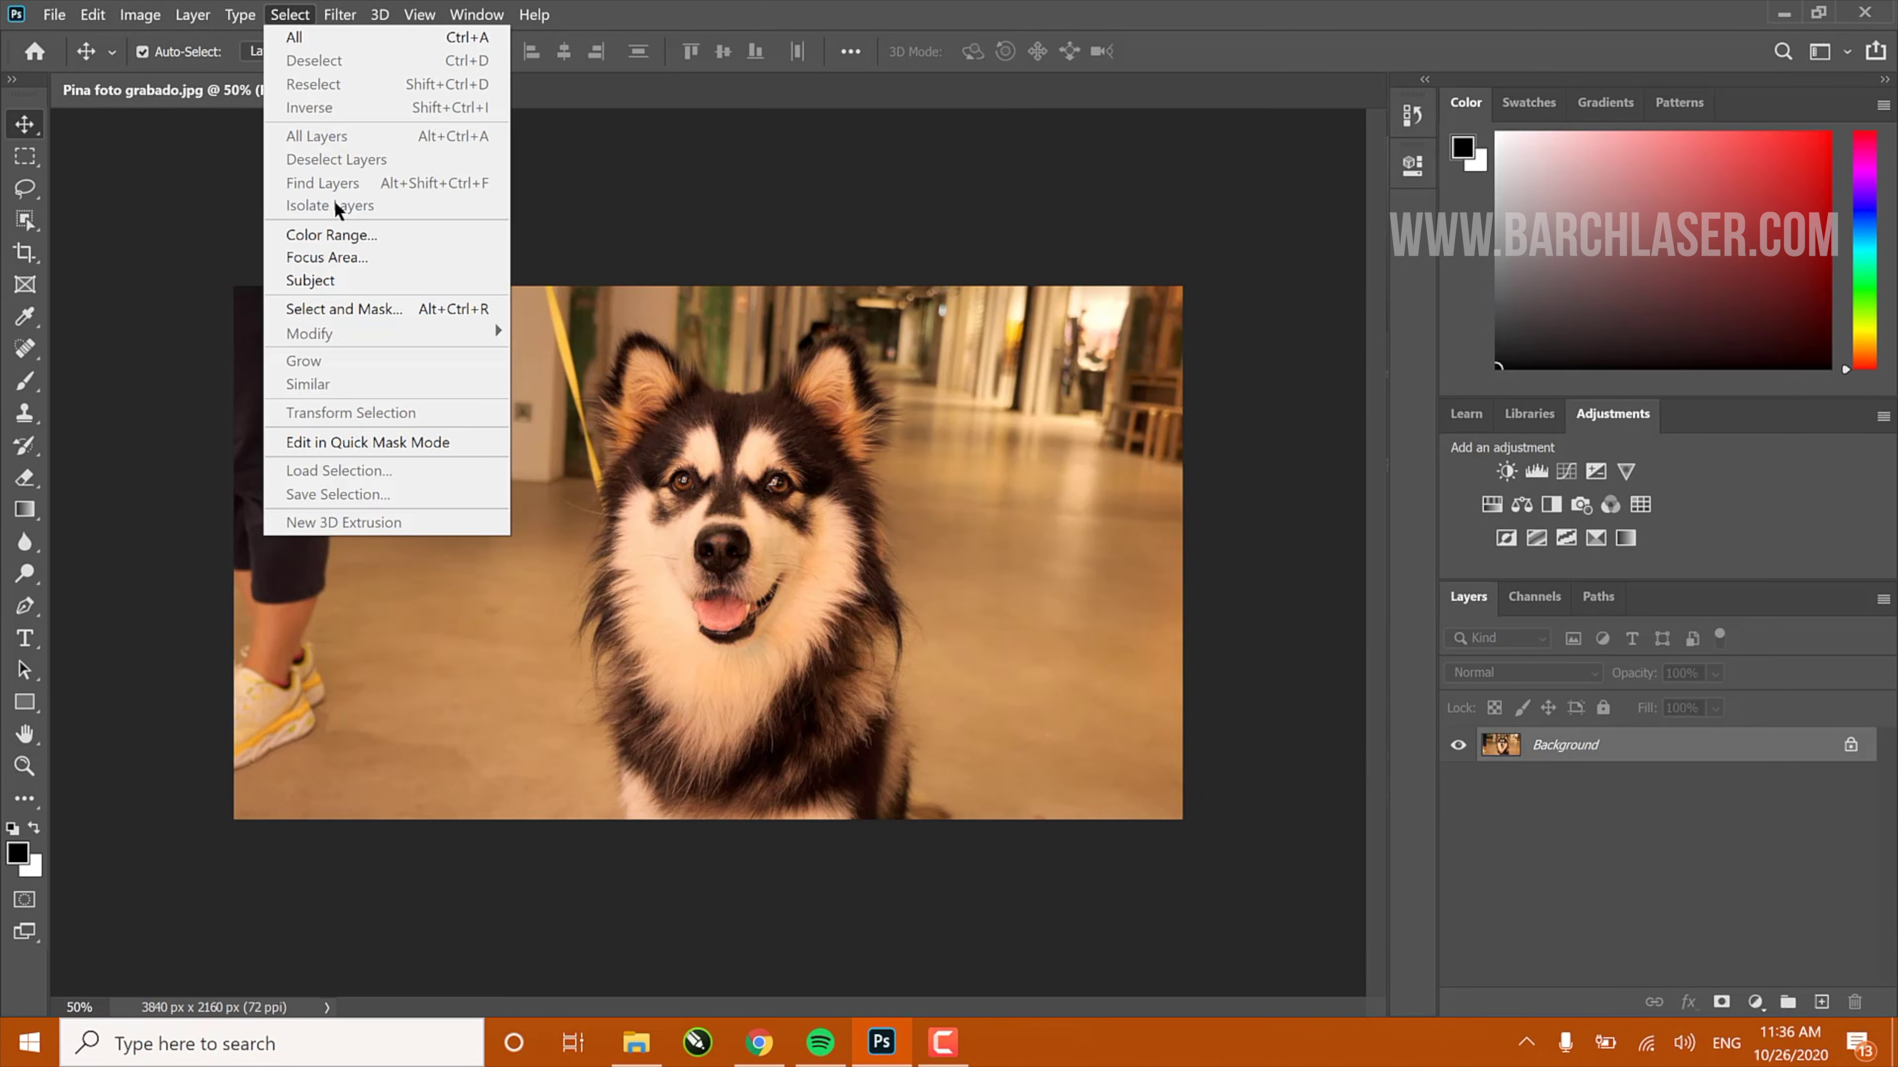
{"action": "left_click", "coordinate": [363, 283]}
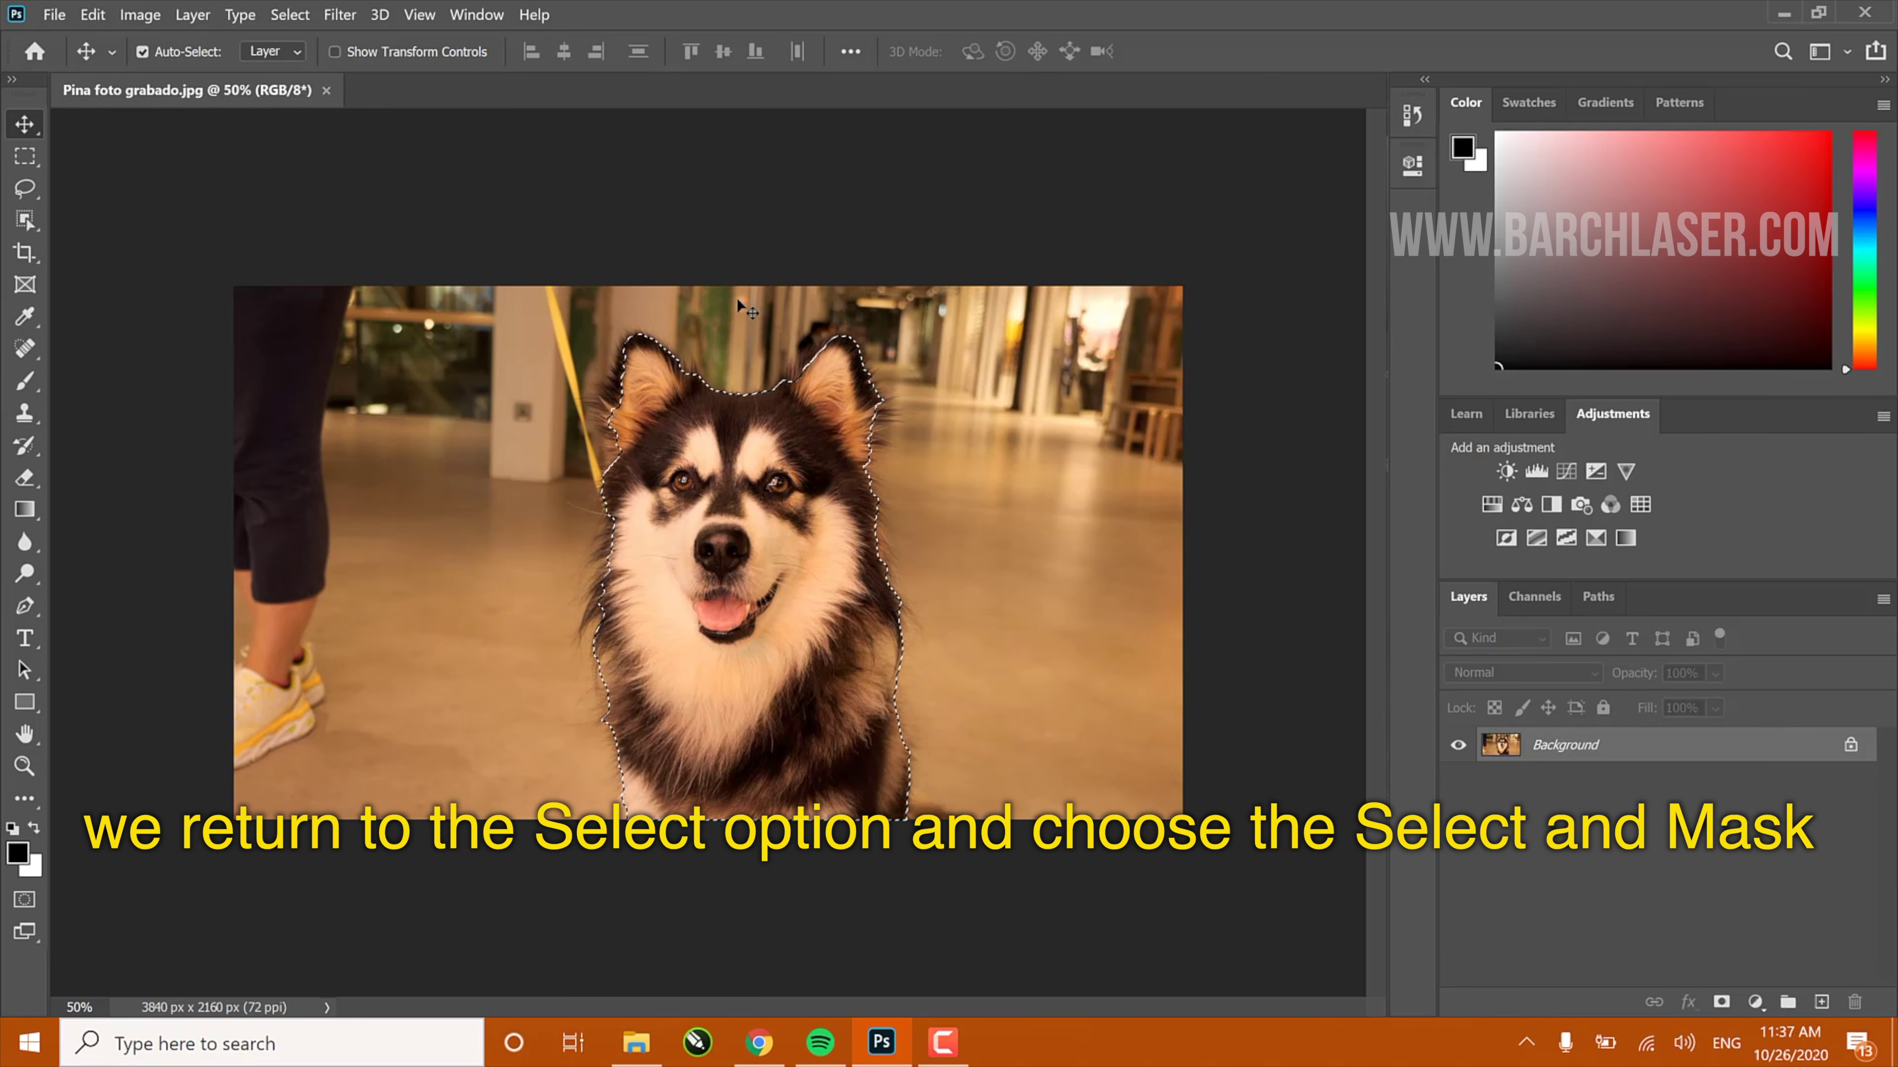
{"action": "left_click", "coordinate": [302, 15]}
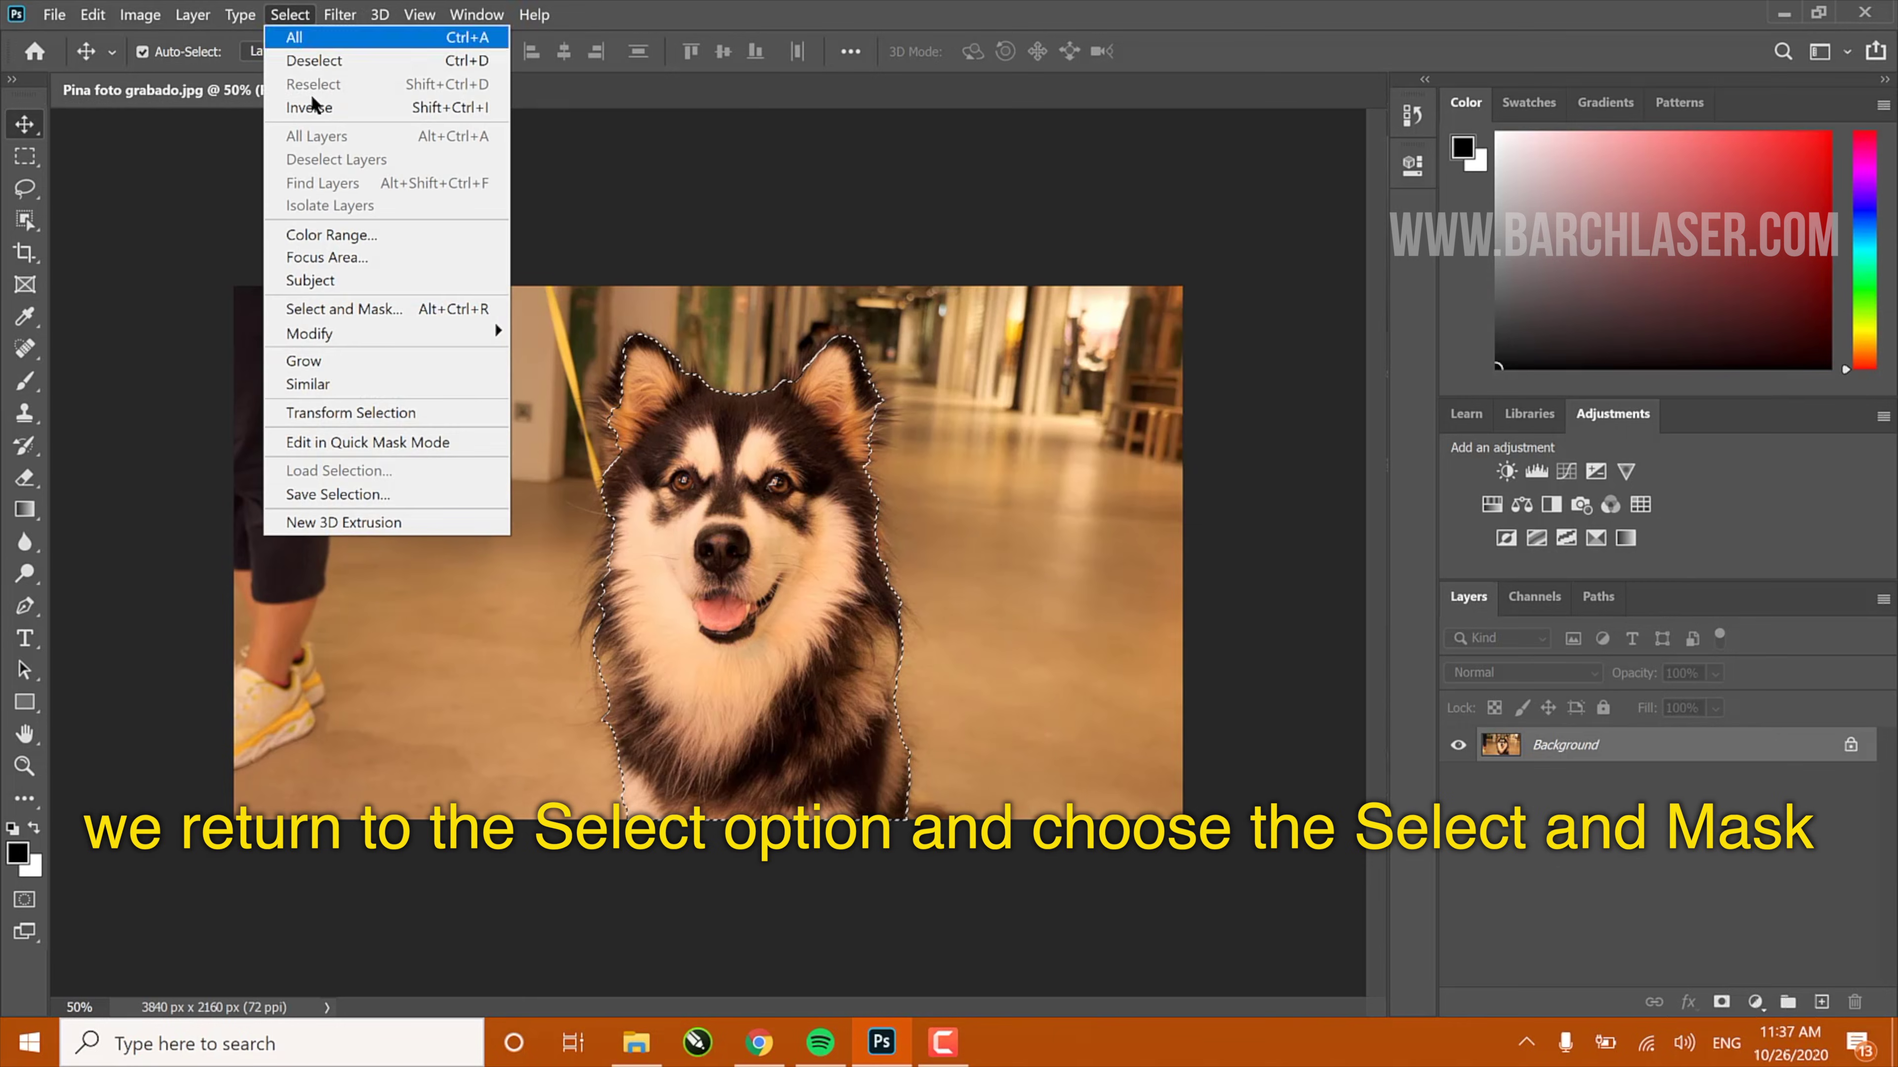
{"action": "left_click", "coordinate": [357, 310]}
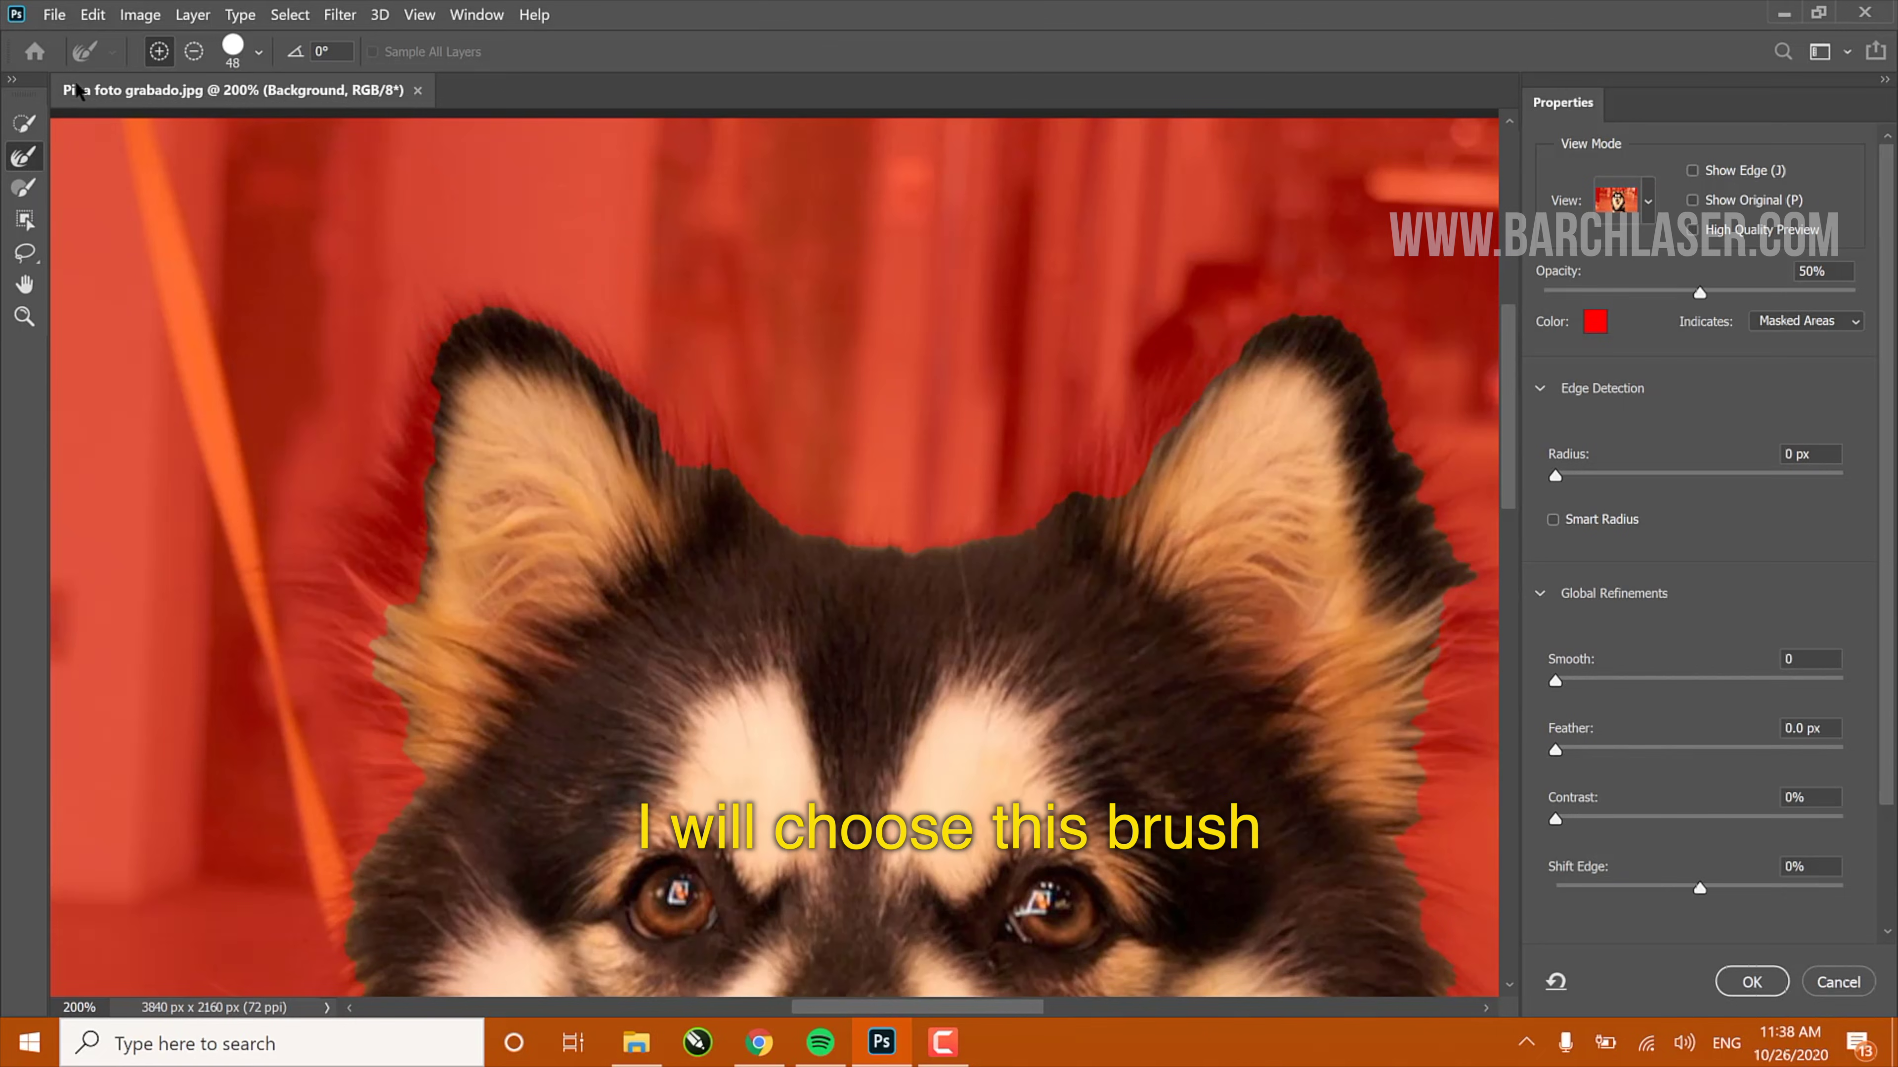
Paint with the Brush tool along the ears, head and cheeks to add the fur edges
{"action": "left_click", "coordinate": [23, 186]}
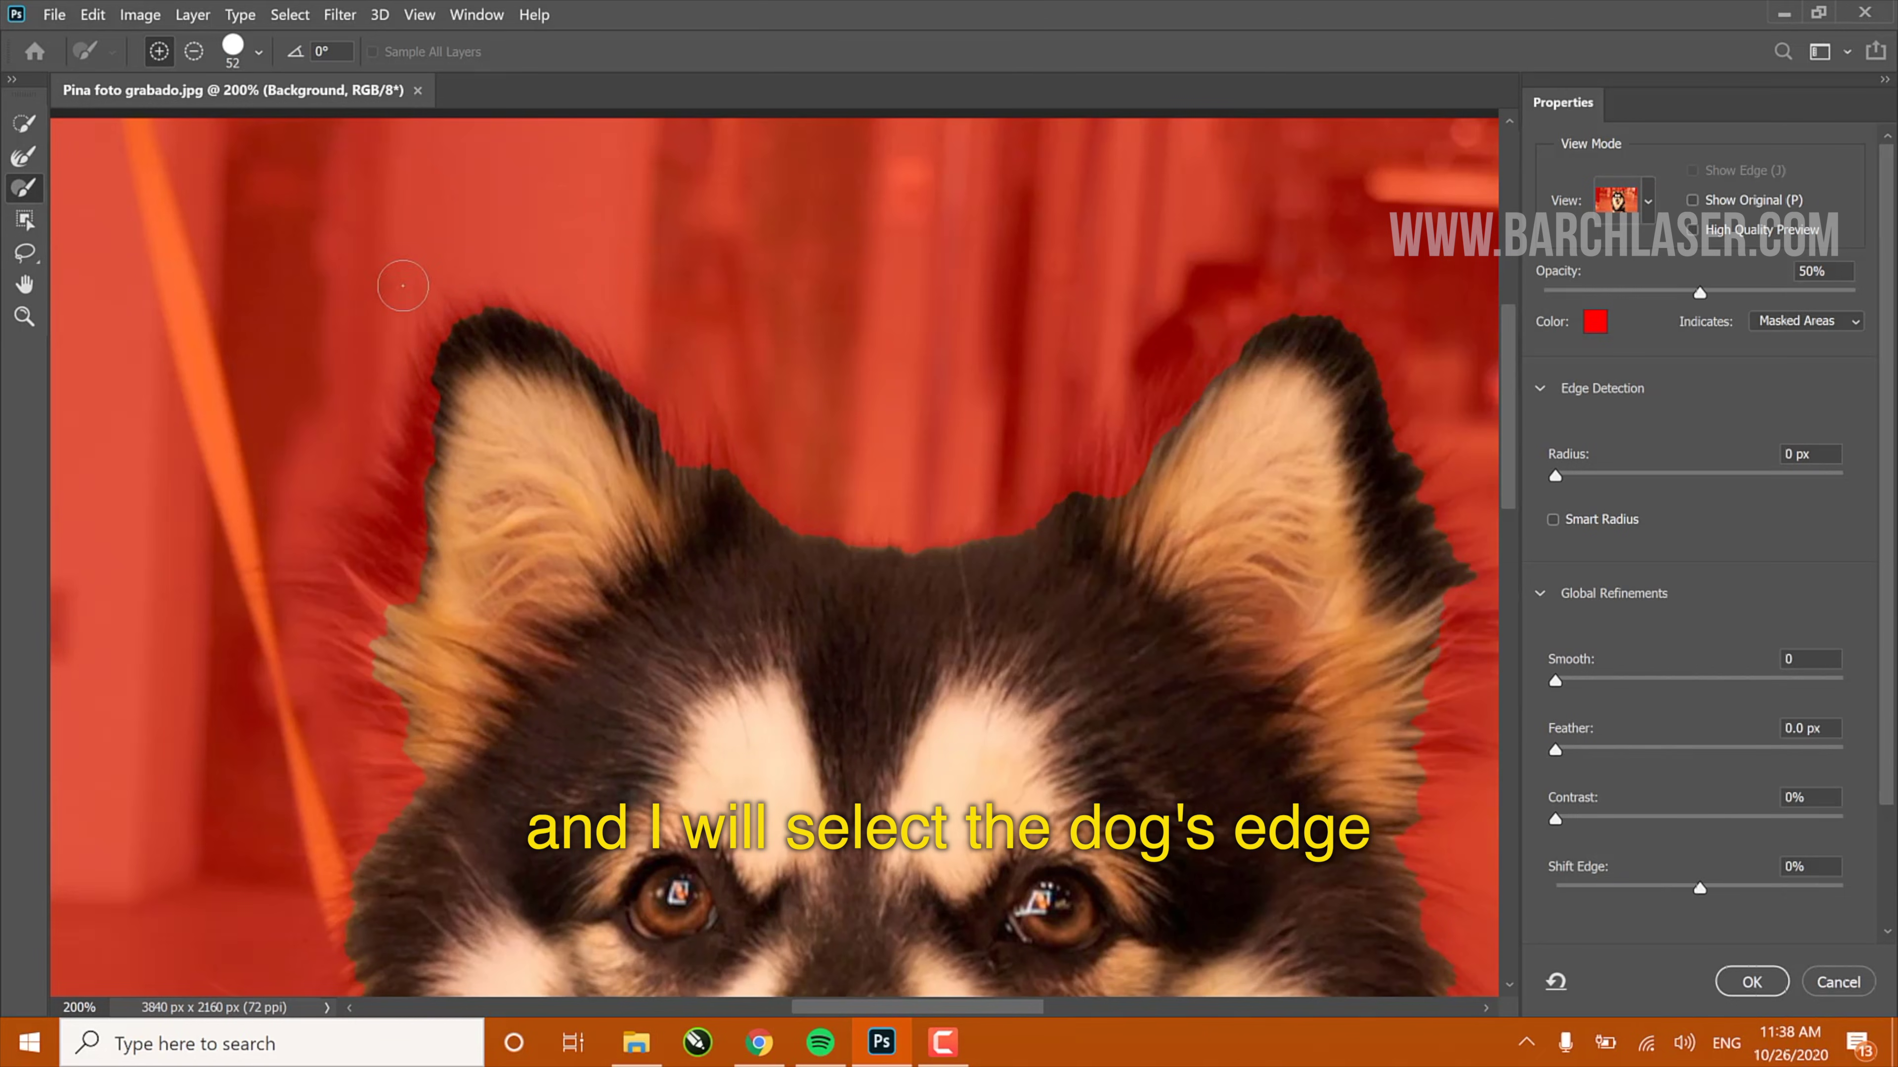
{"action": "mouse_move", "coordinate": [554, 368]}
{"action": "left_mouse_down"}
{"action": "mouse_move", "coordinate": [648, 402]}
{"action": "mouse_move", "coordinate": [714, 463]}
{"action": "mouse_move", "coordinate": [648, 397]}
{"action": "mouse_move", "coordinate": [403, 598]}
{"action": "mouse_move", "coordinate": [306, 620]}
{"action": "mouse_move", "coordinate": [345, 882]}
{"action": "left_mouse_up"}
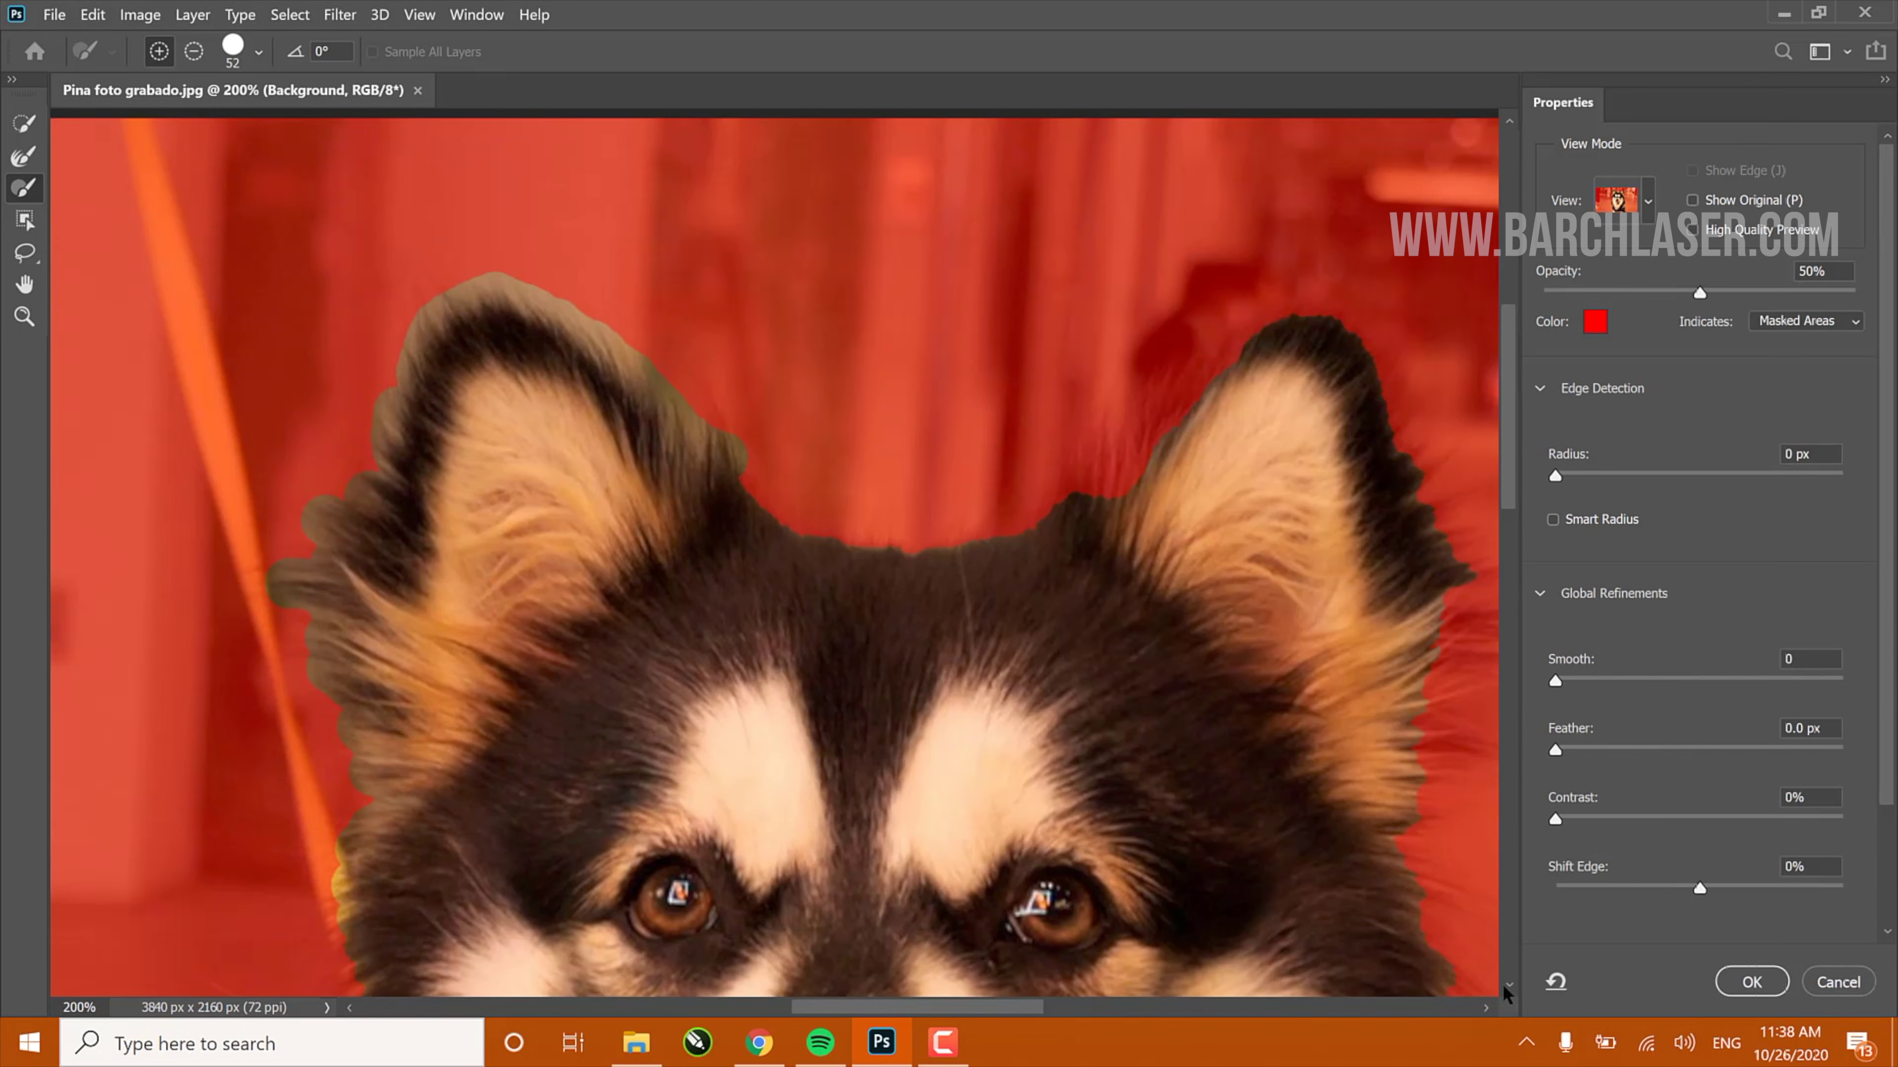
{"action": "scroll", "coordinate": [340, 860], "scroll_direction": "down", "scroll_amount": 5}
{"action": "left_click_drag", "start_coordinate": [328, 574], "coordinate": [295, 987]}
{"action": "scroll", "coordinate": [295, 971], "scroll_direction": "down", "scroll_amount": 10}
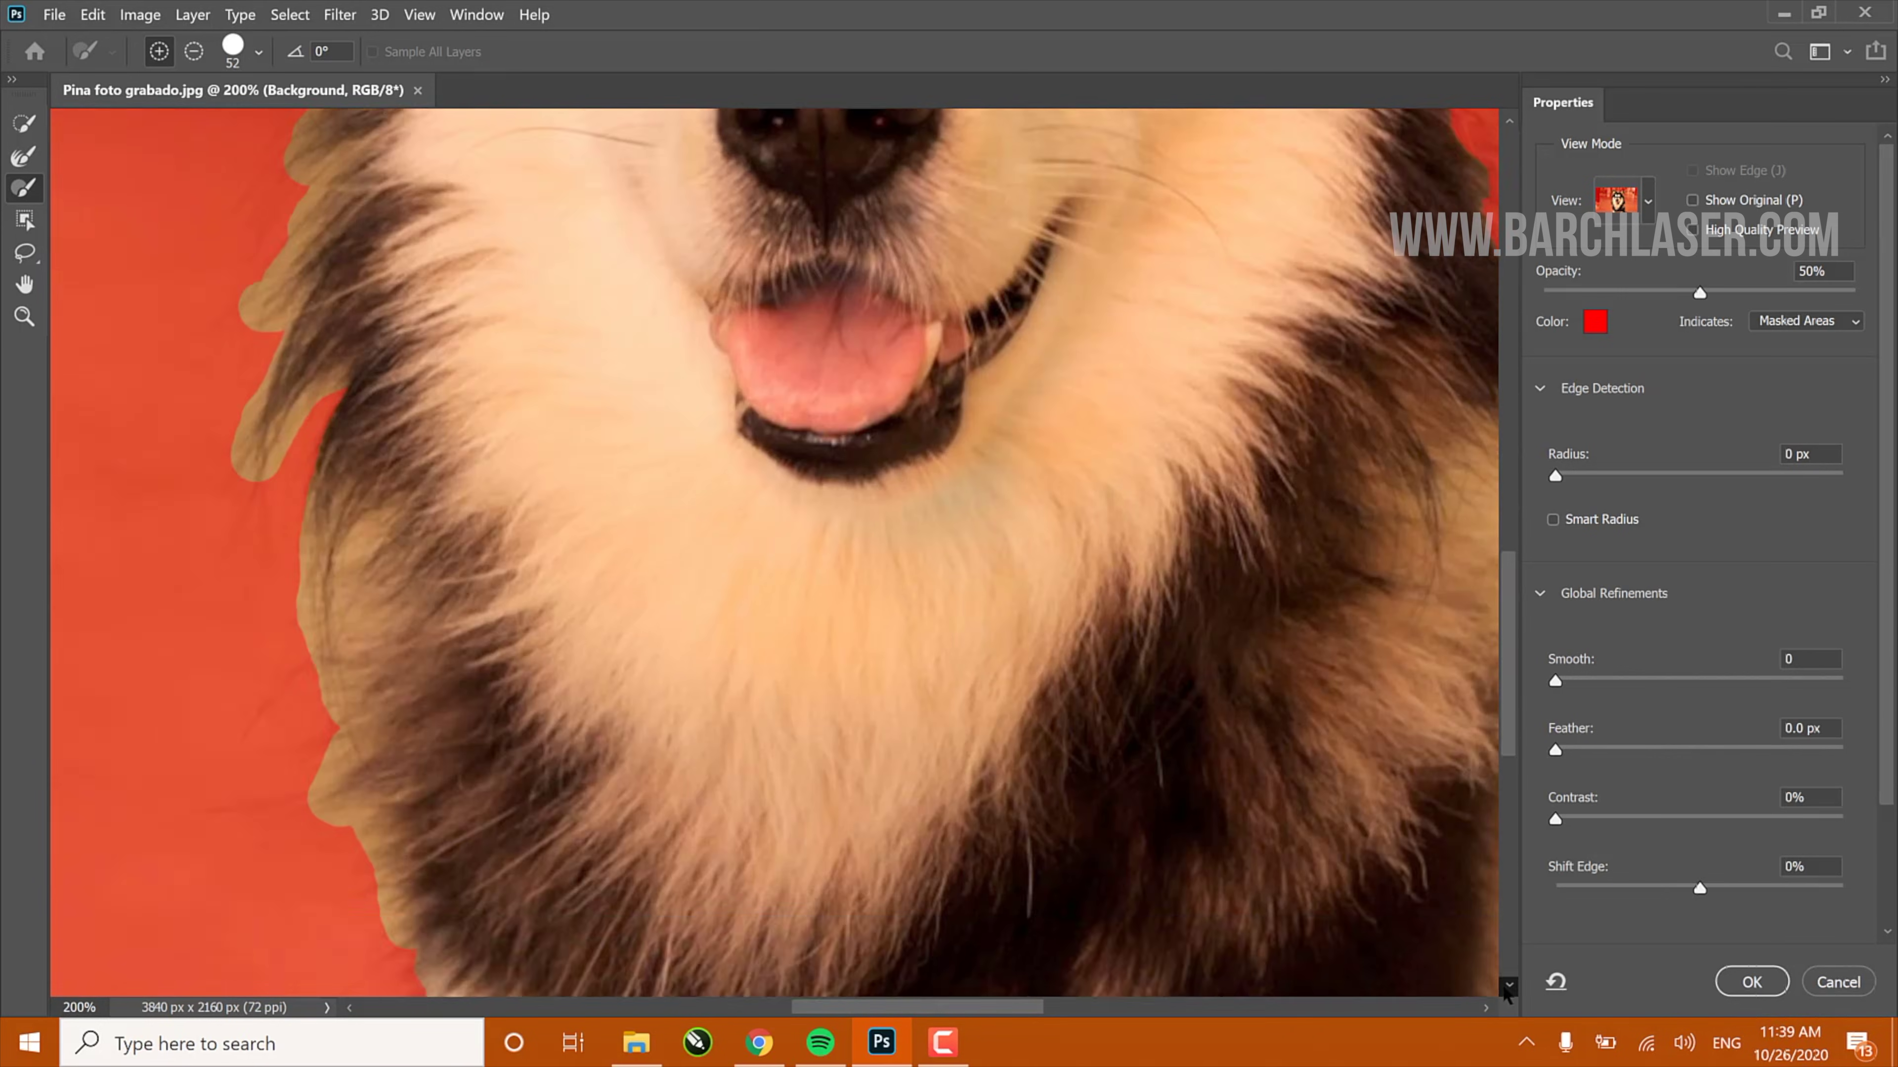
{"action": "left_click_drag", "start_coordinate": [870, 1008], "coordinate": [979, 1007]}
{"action": "scroll", "coordinate": [963, 747], "scroll_direction": "up", "scroll_amount": 10}
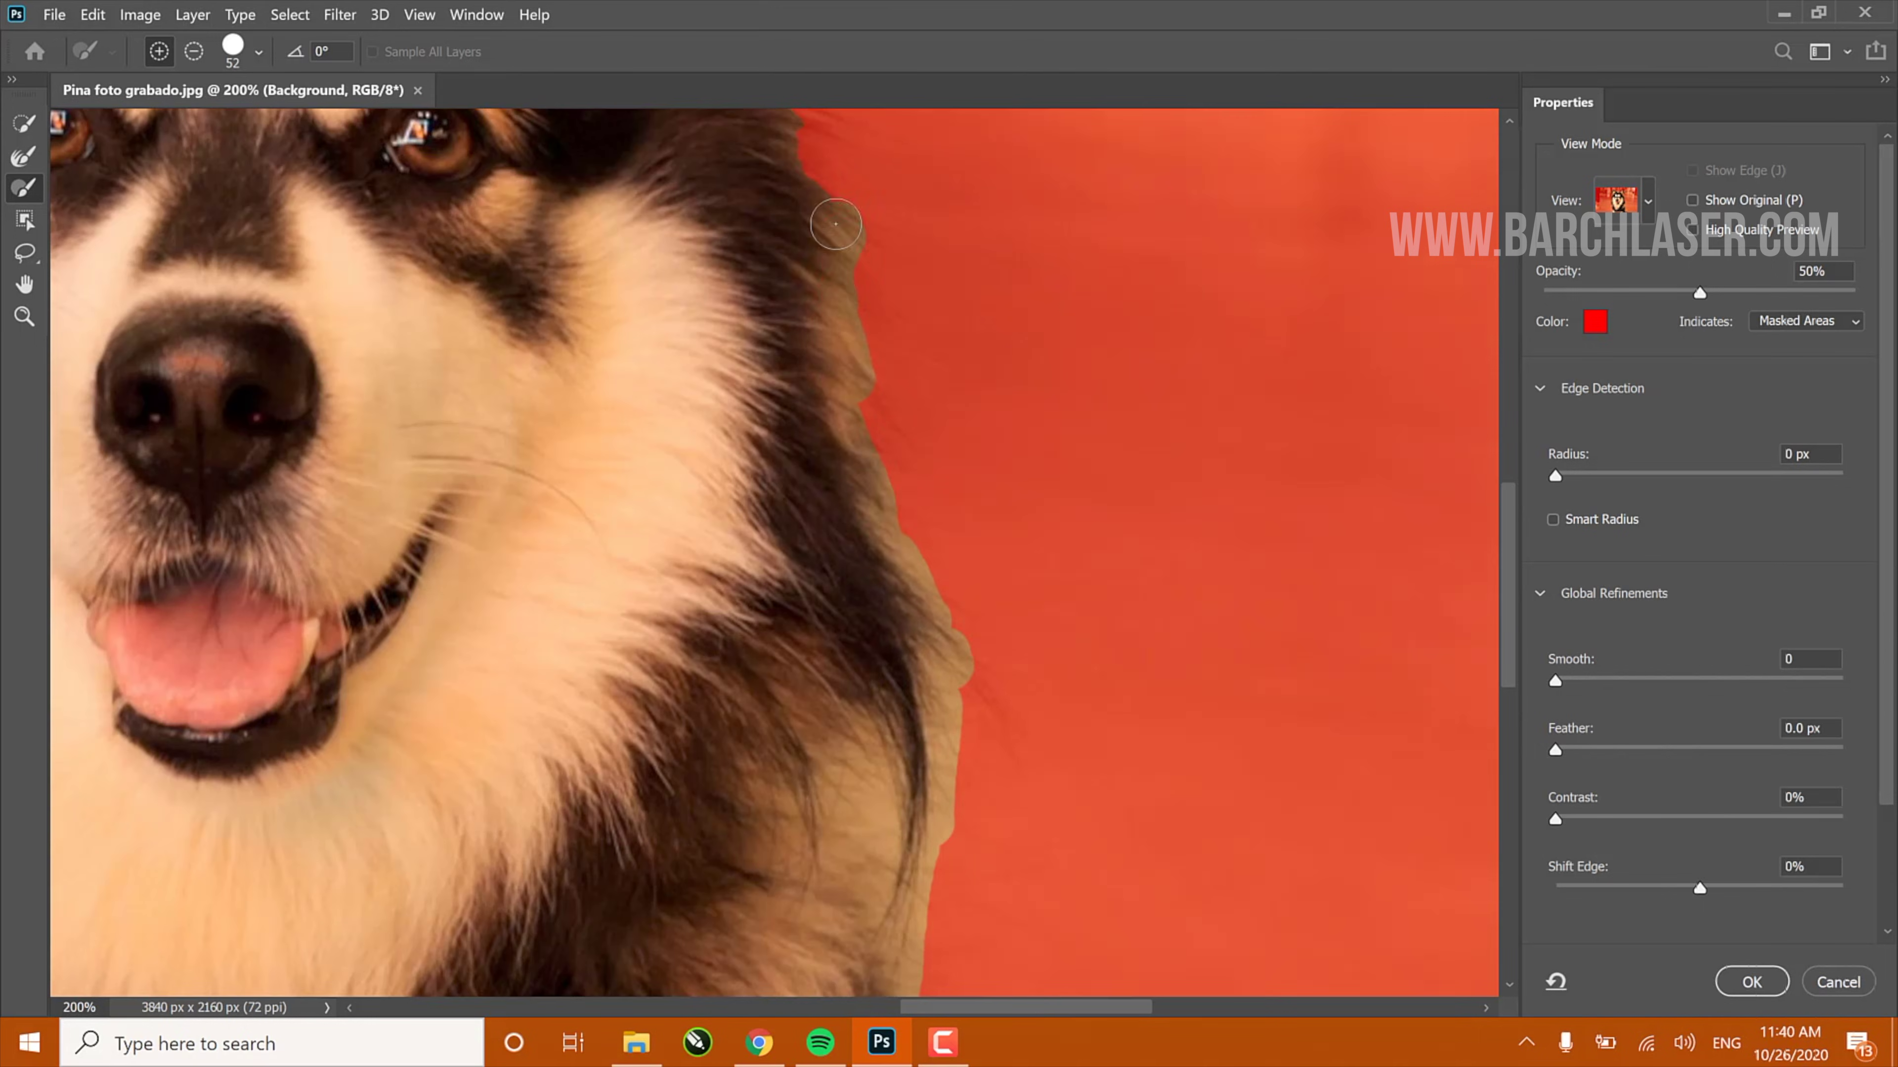
{"action": "scroll", "coordinate": [859, 598], "scroll_direction": "up", "scroll_amount": 8}
{"action": "left_click_drag", "start_coordinate": [833, 586], "coordinate": [749, 191]}
{"action": "scroll", "coordinate": [749, 190], "scroll_direction": "up", "scroll_amount": 3}
{"action": "mouse_move", "coordinate": [732, 318]}
{"action": "left_mouse_down"}
{"action": "mouse_move", "coordinate": [284, 522]}
{"action": "mouse_move", "coordinate": [407, 501]}
{"action": "mouse_move", "coordinate": [494, 515]}
{"action": "left_mouse_up"}
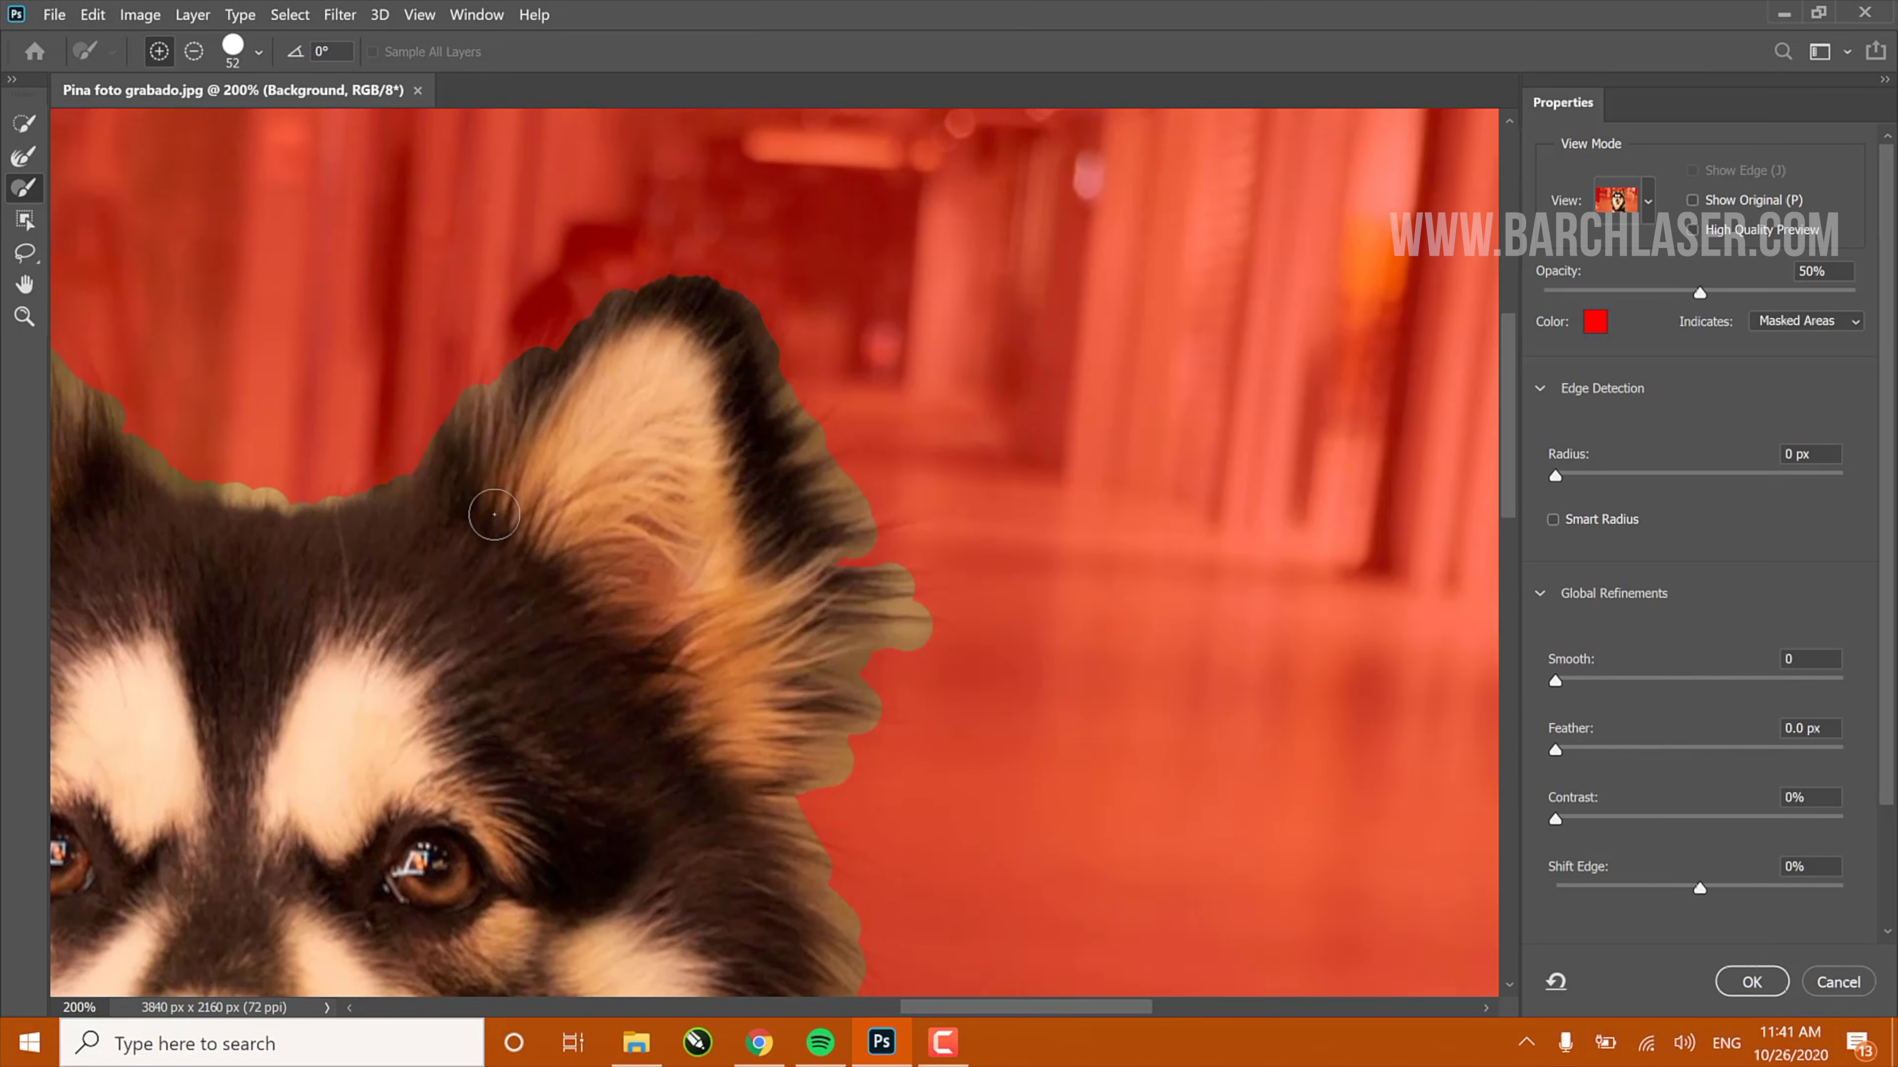
Refine the ear edges into hair wisps with the Refine Edge Brush and raise the overlay opacity
{"action": "left_click", "coordinate": [20, 158]}
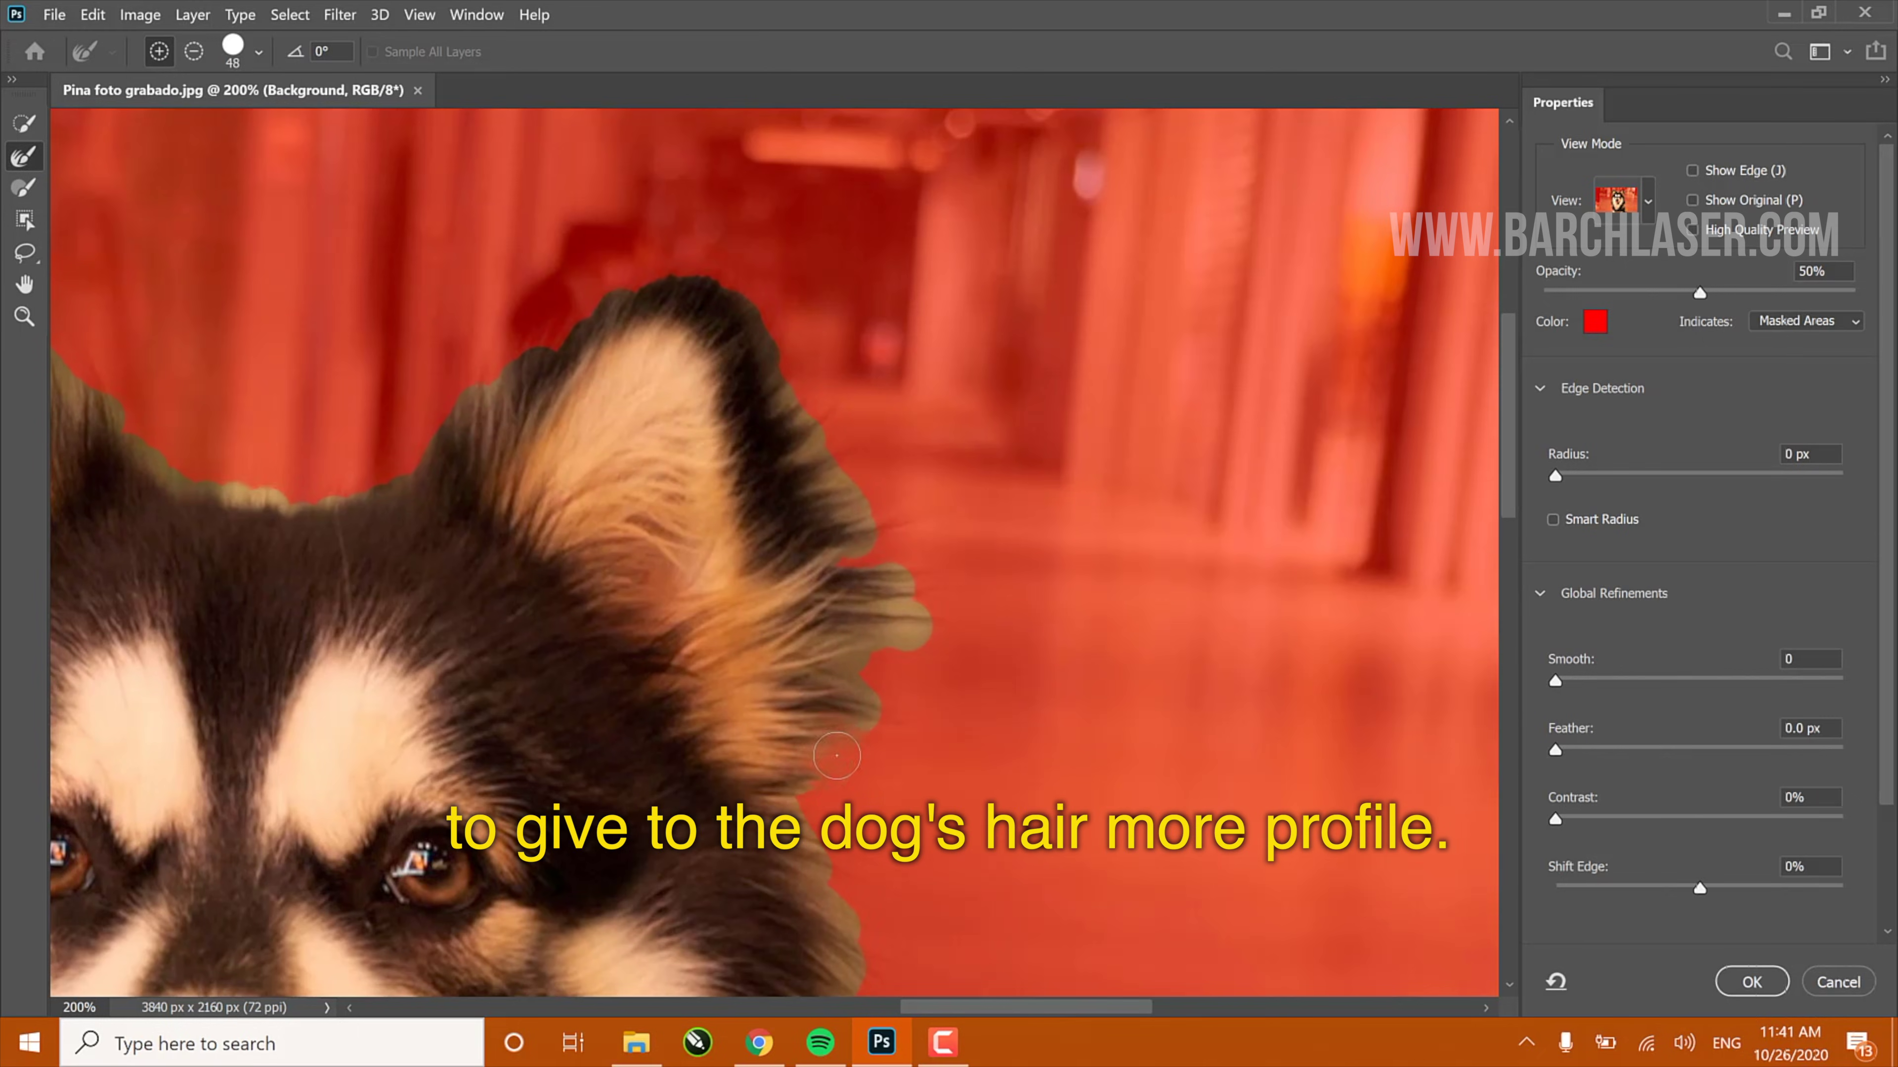
{"action": "left_click_drag", "start_coordinate": [838, 661], "coordinate": [837, 610]}
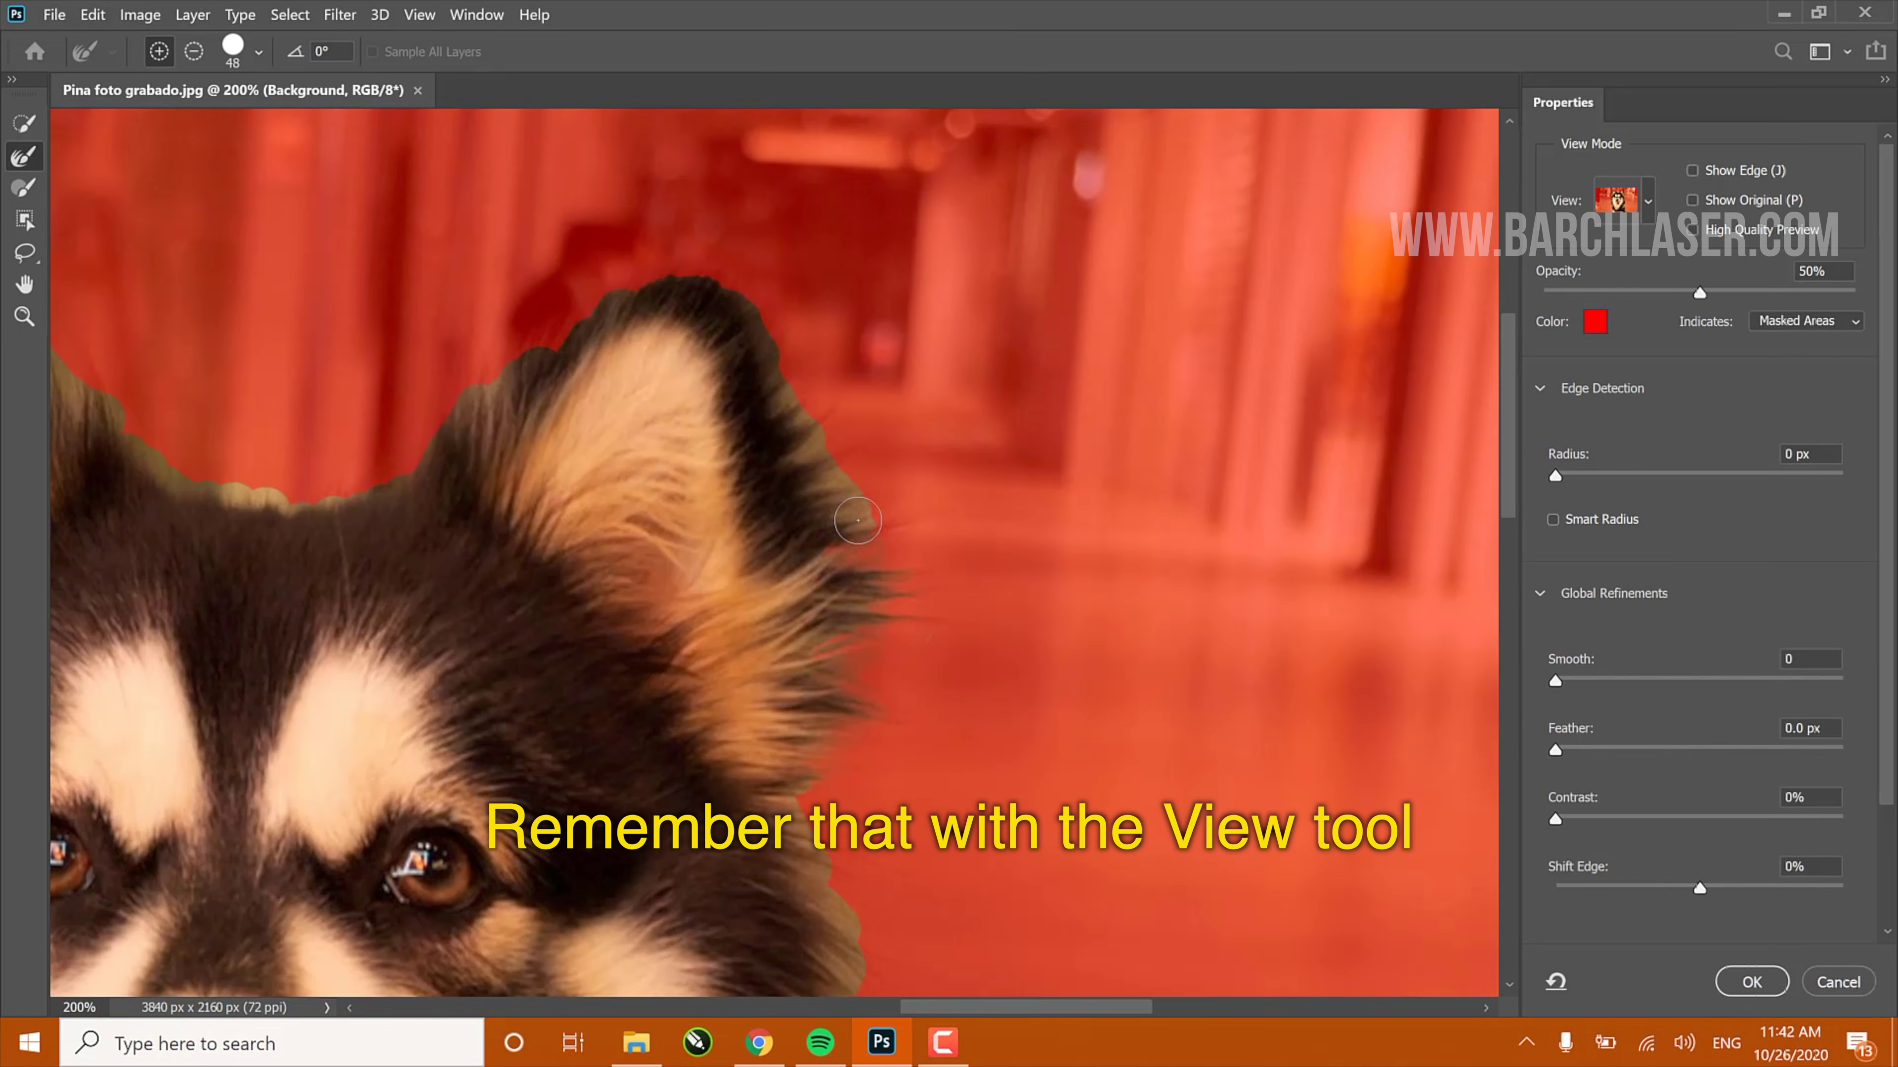
{"action": "left_click_drag", "start_coordinate": [858, 519], "coordinate": [829, 538]}
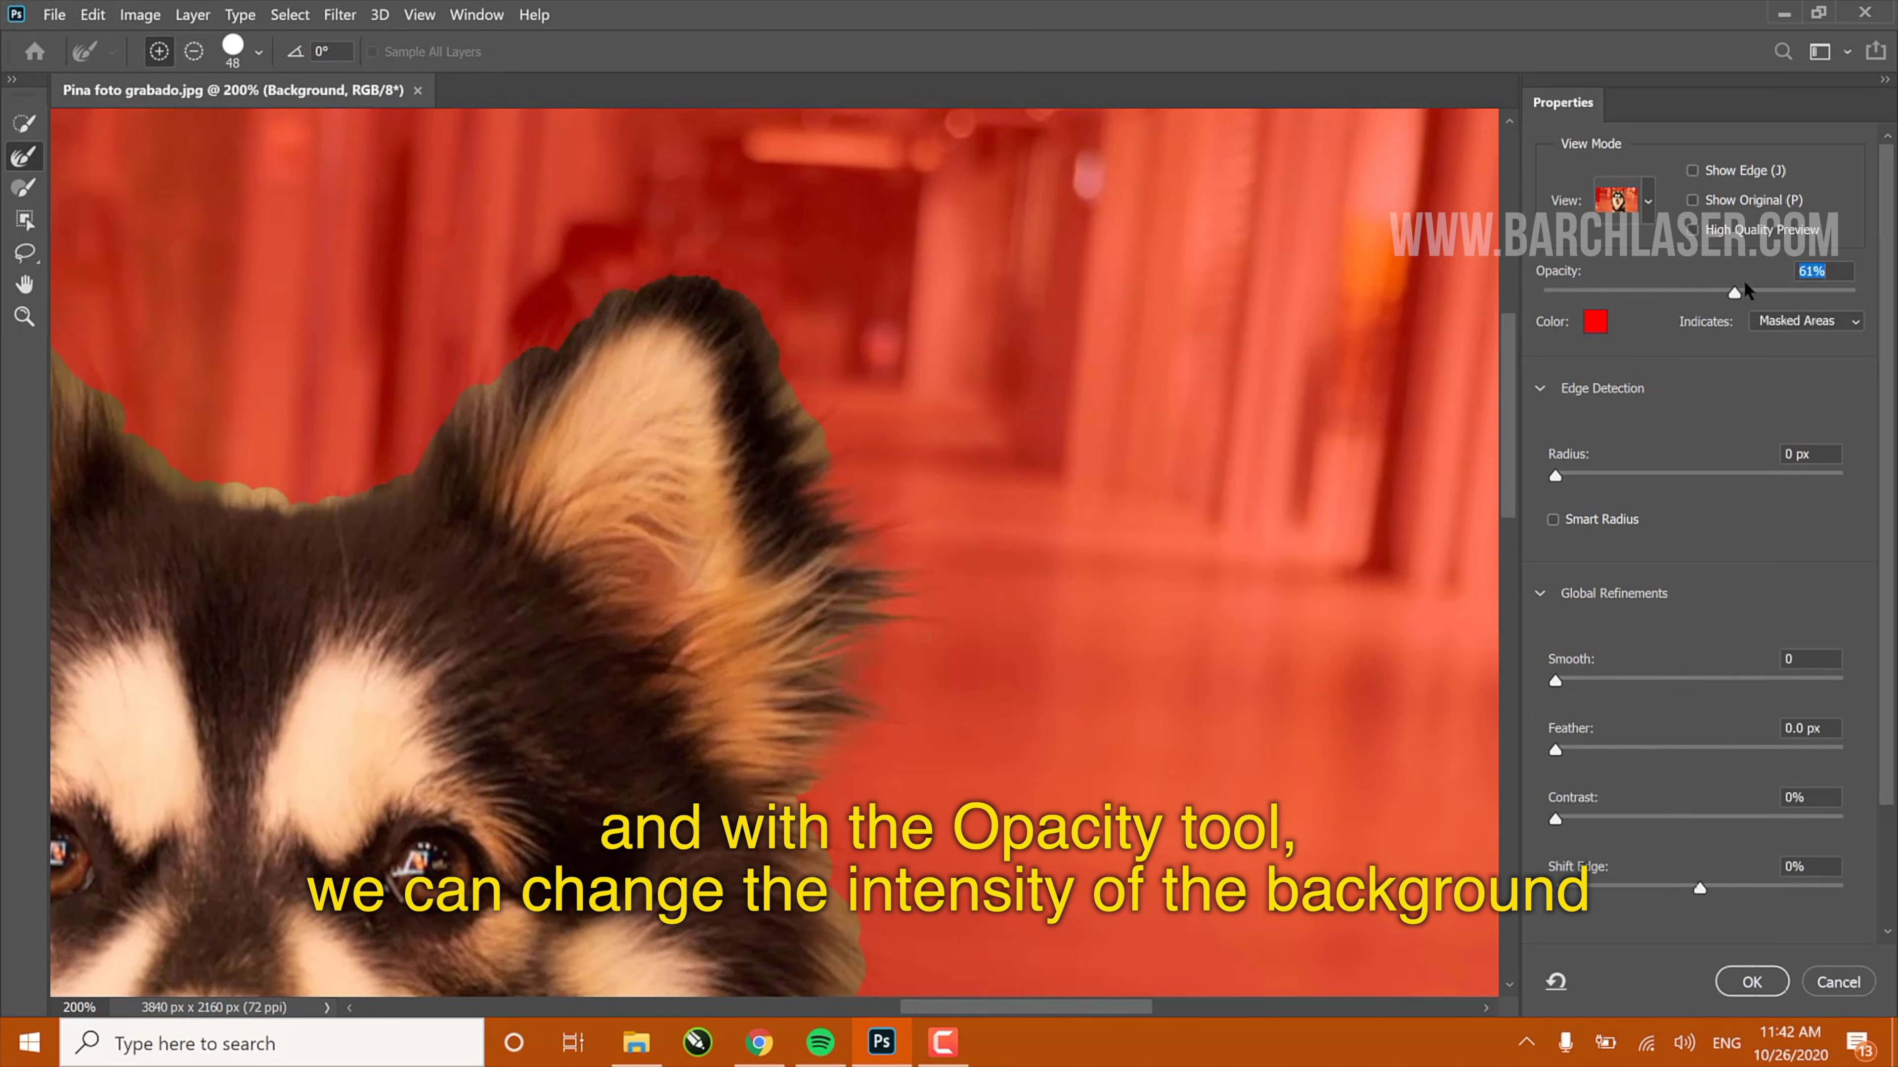
{"action": "left_click_drag", "start_coordinate": [1744, 284], "coordinate": [1785, 287]}
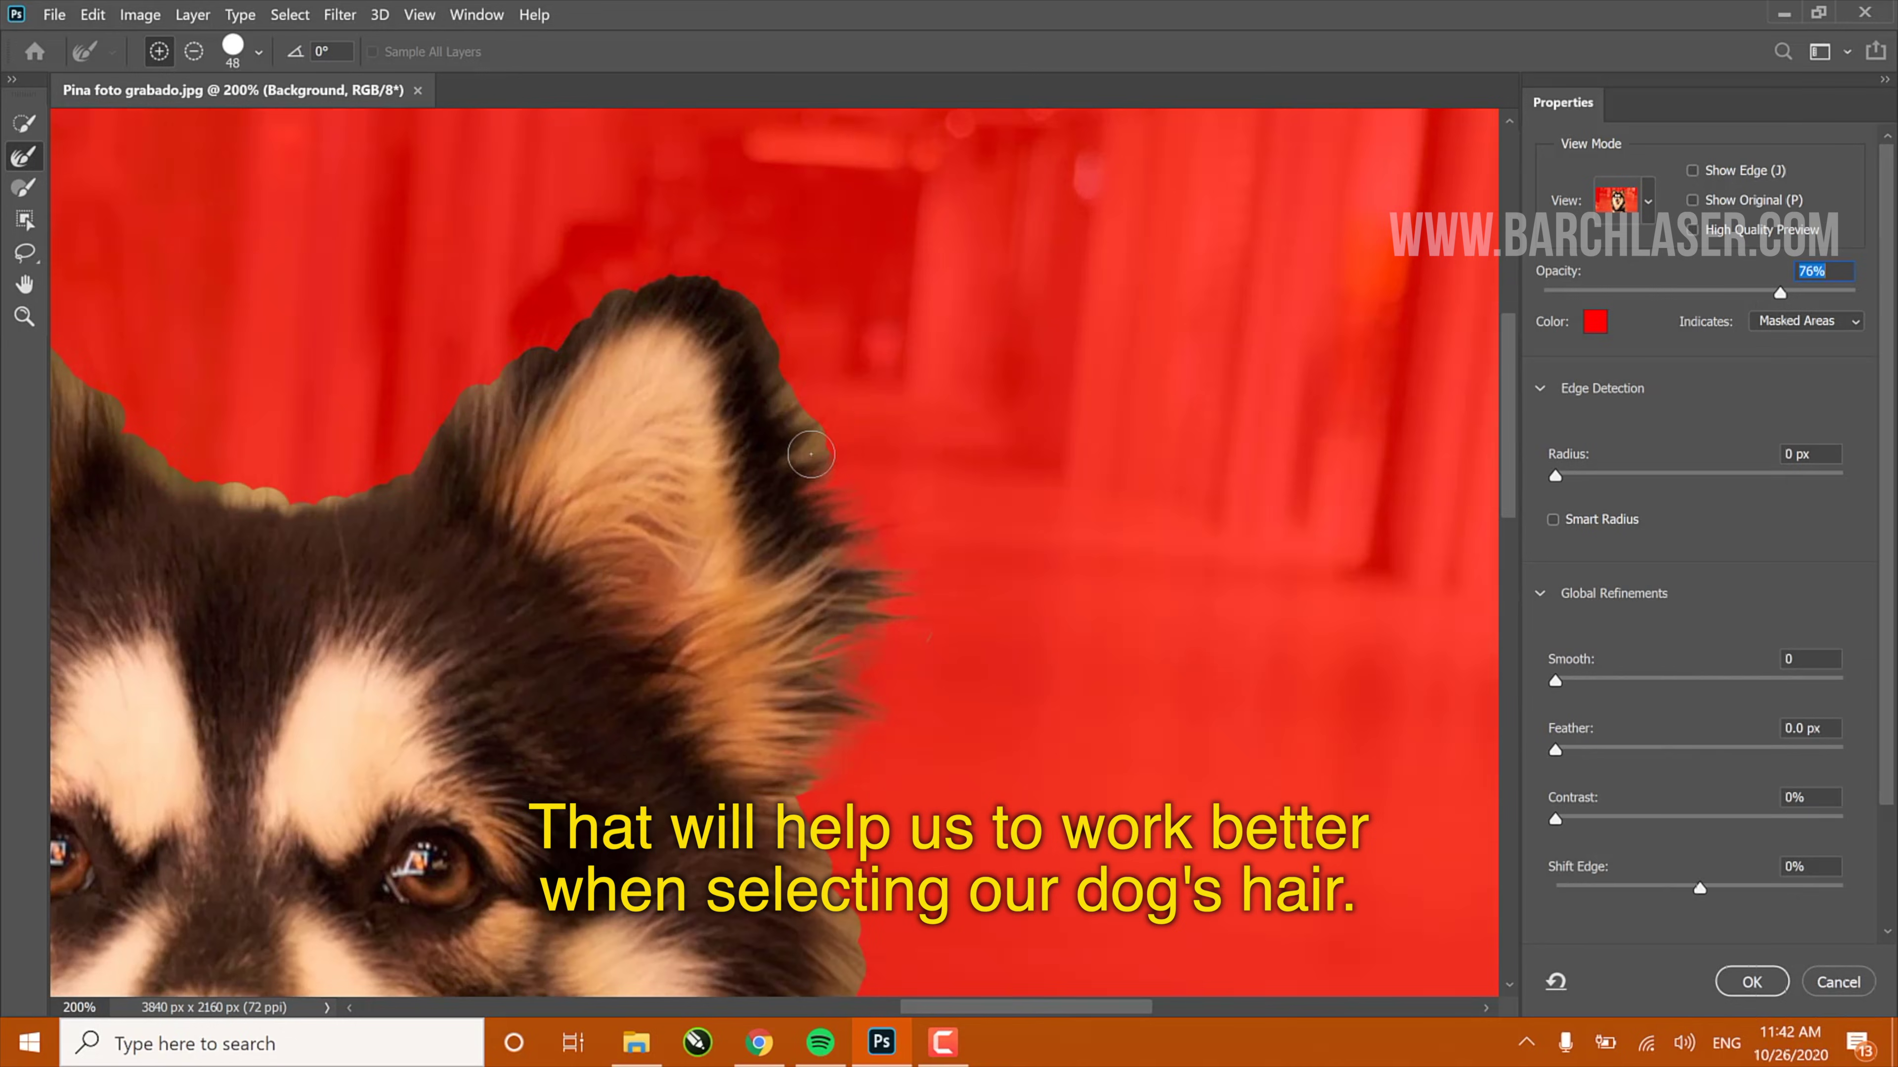
{"action": "left_click_drag", "start_coordinate": [810, 454], "coordinate": [733, 296]}
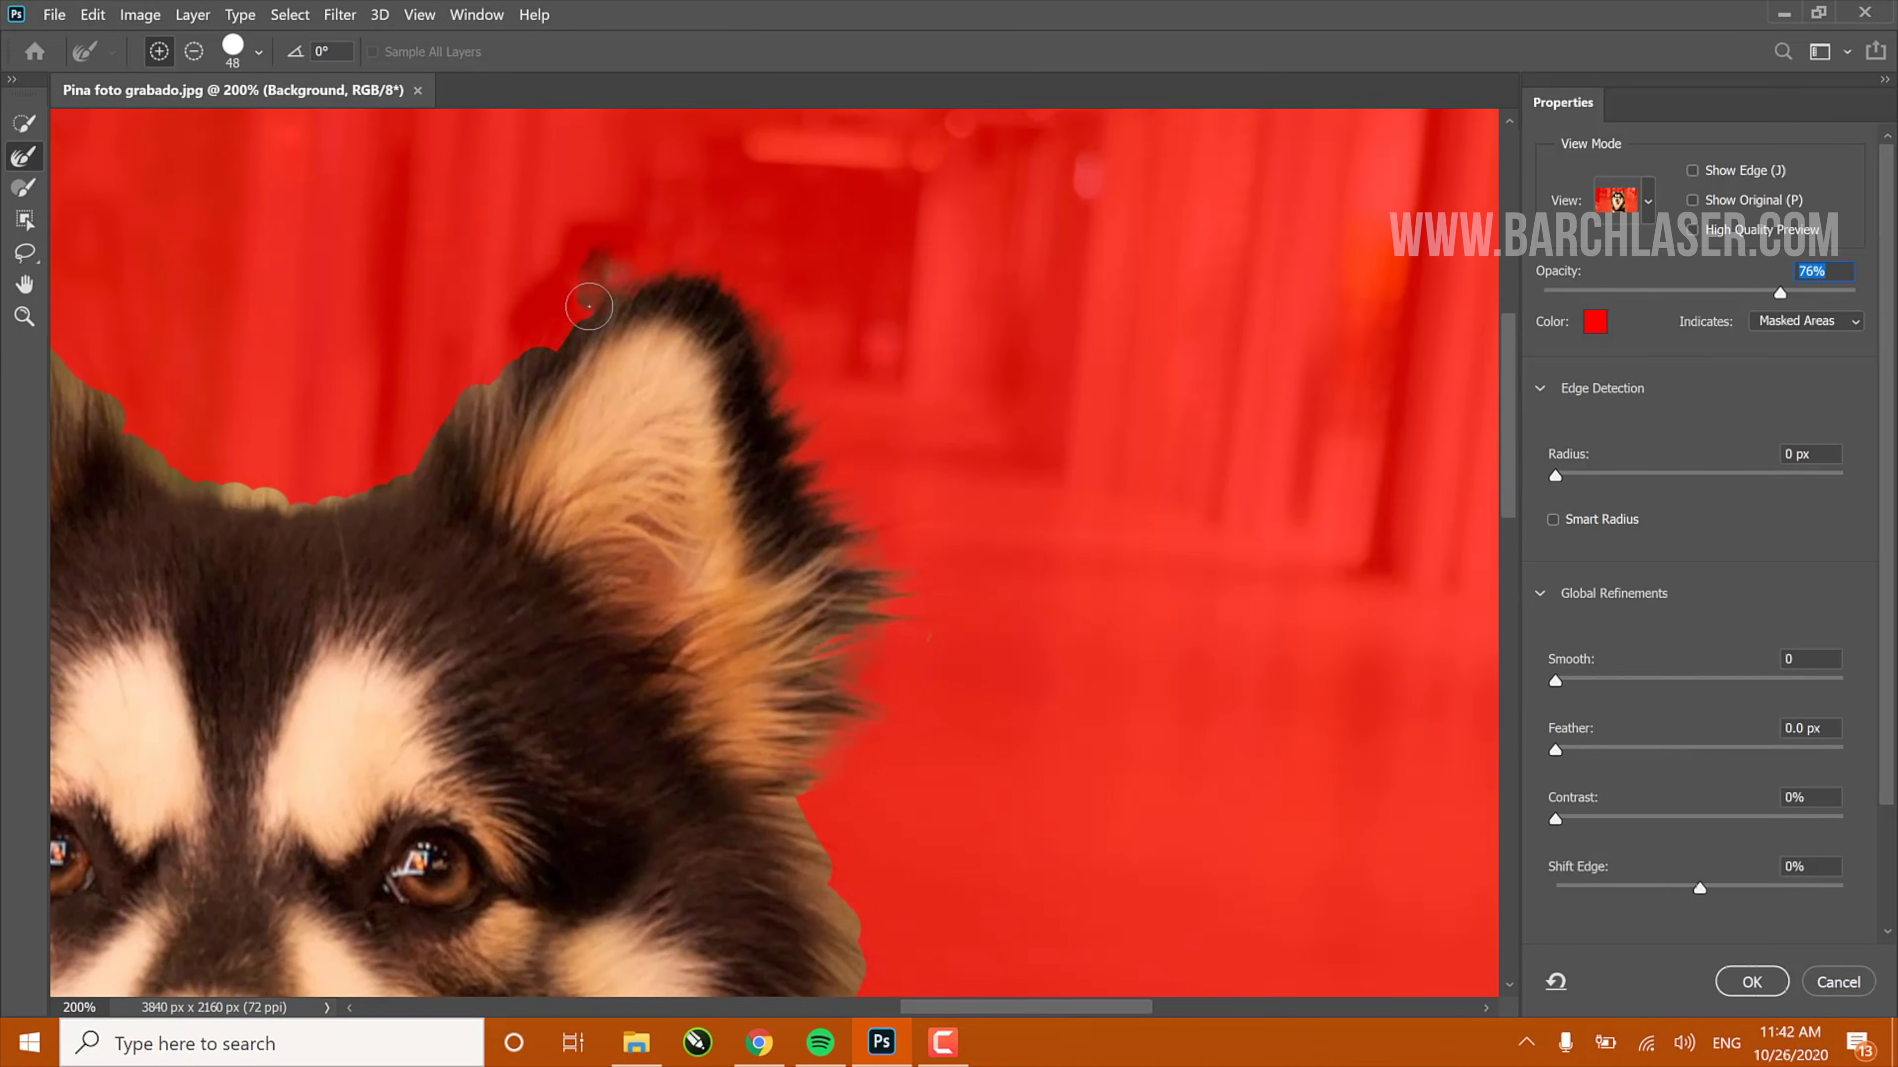
Shrink the brush size to 14 and zoom in on the ear
{"action": "left_click", "coordinate": [256, 50]}
{"action": "type", "text": "14"}
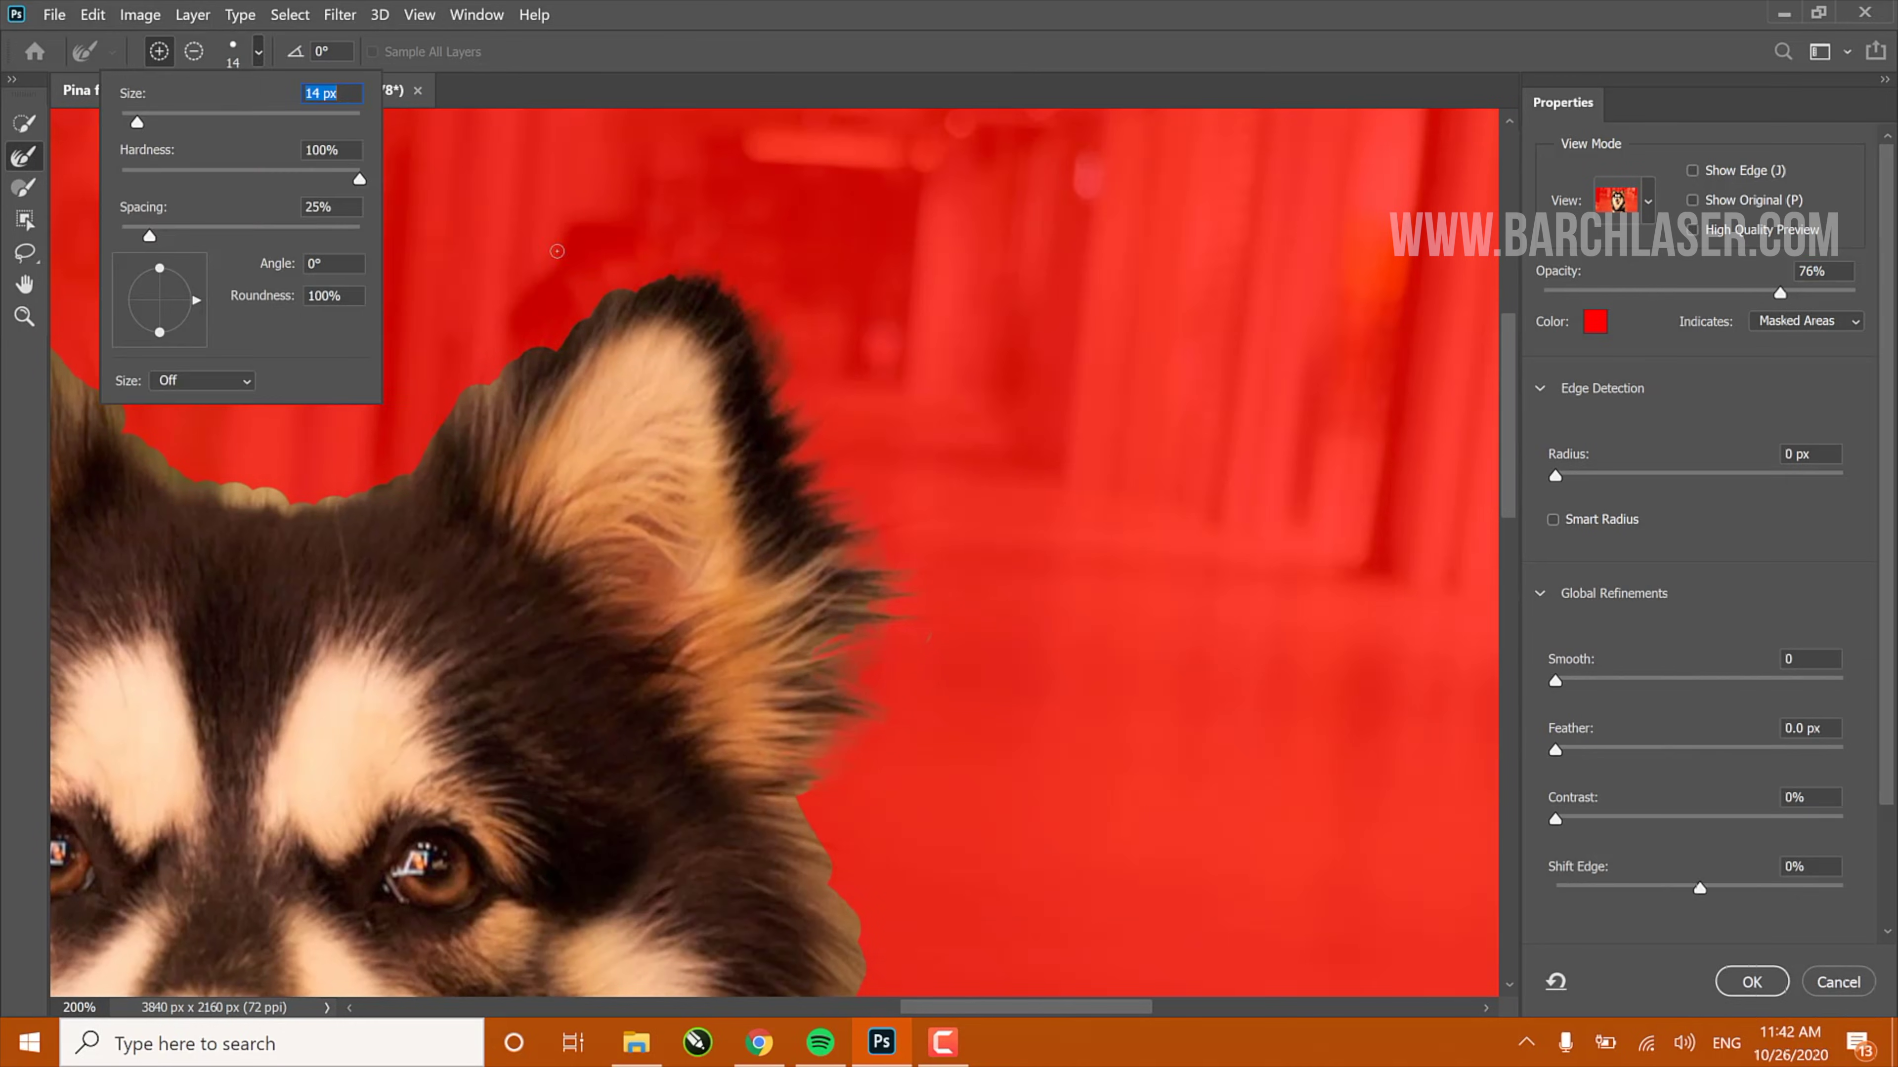
{"action": "key", "text": "Return"}
{"action": "key", "text": "ctrl+plus"}
{"action": "scroll", "coordinate": [286, 327], "scroll_direction": "up", "scroll_amount": 2}
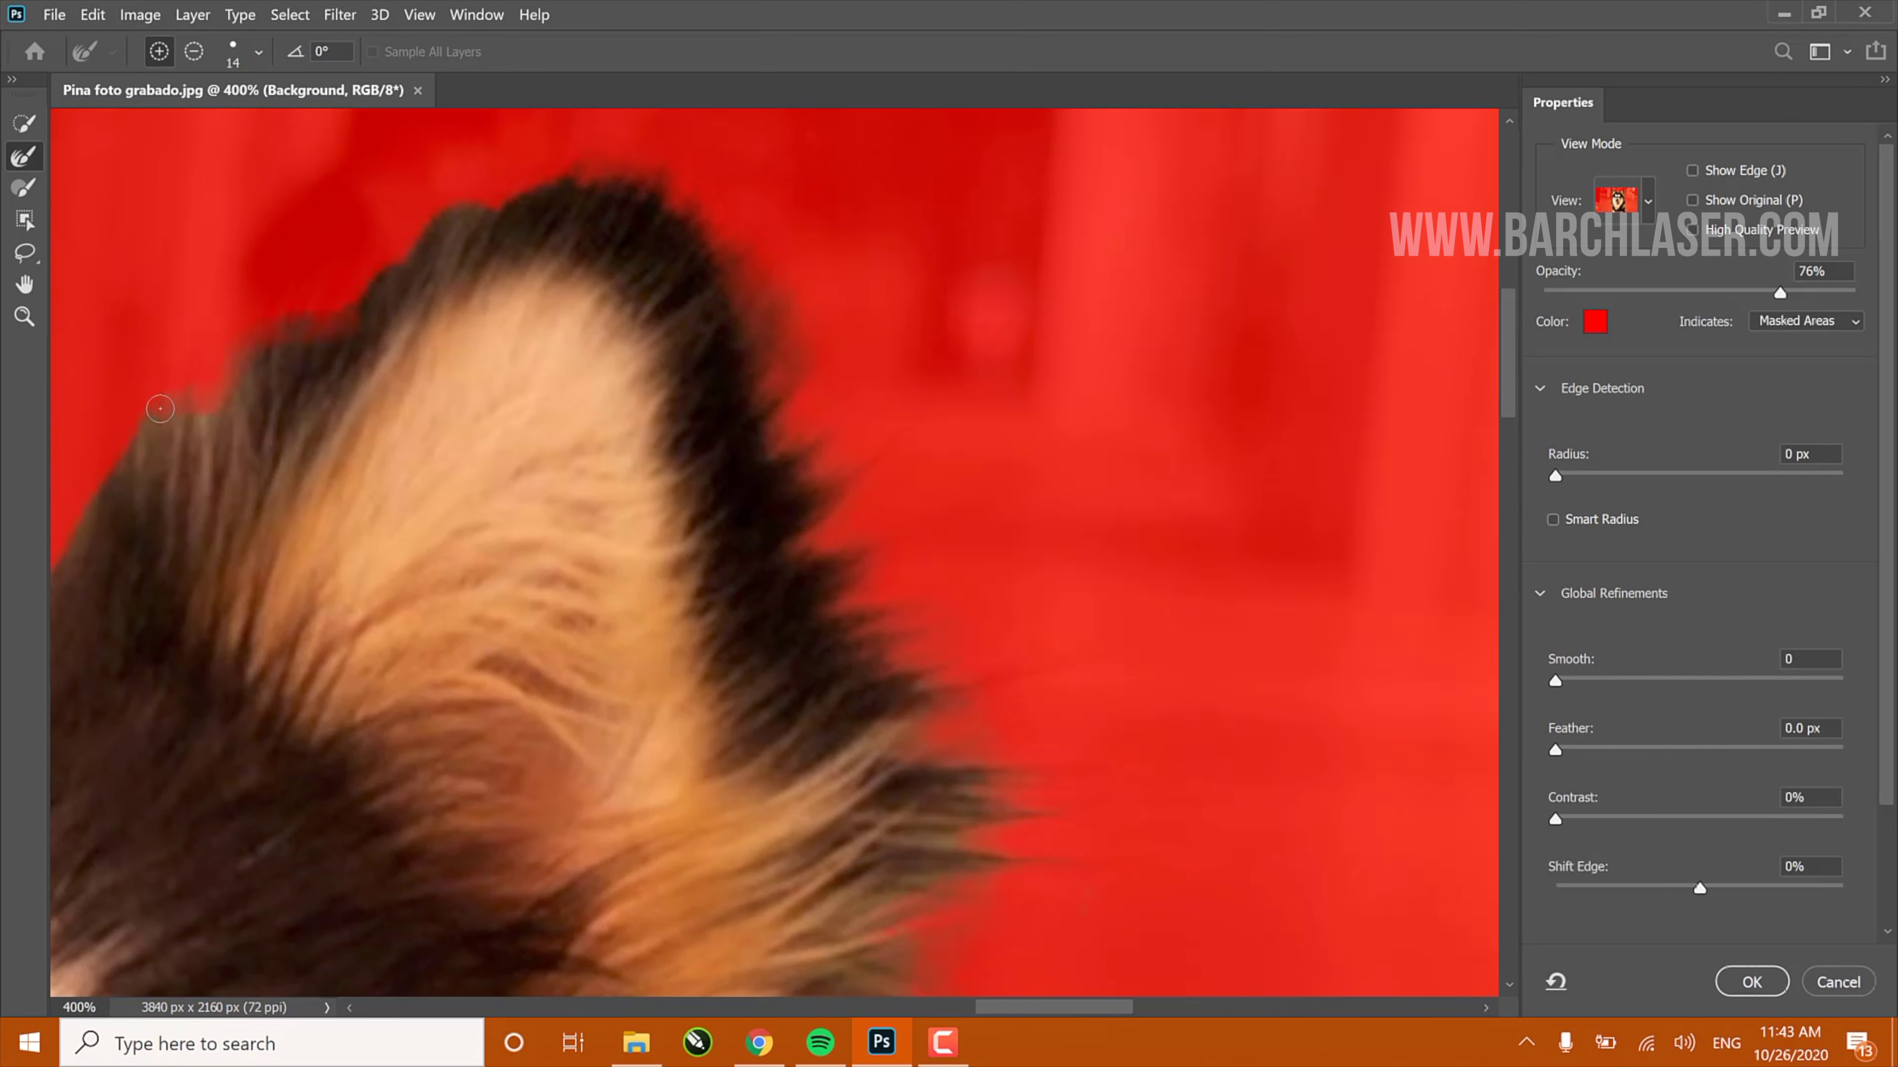
{"action": "scroll", "coordinate": [1082, 895], "scroll_direction": "left", "scroll_amount": 6}
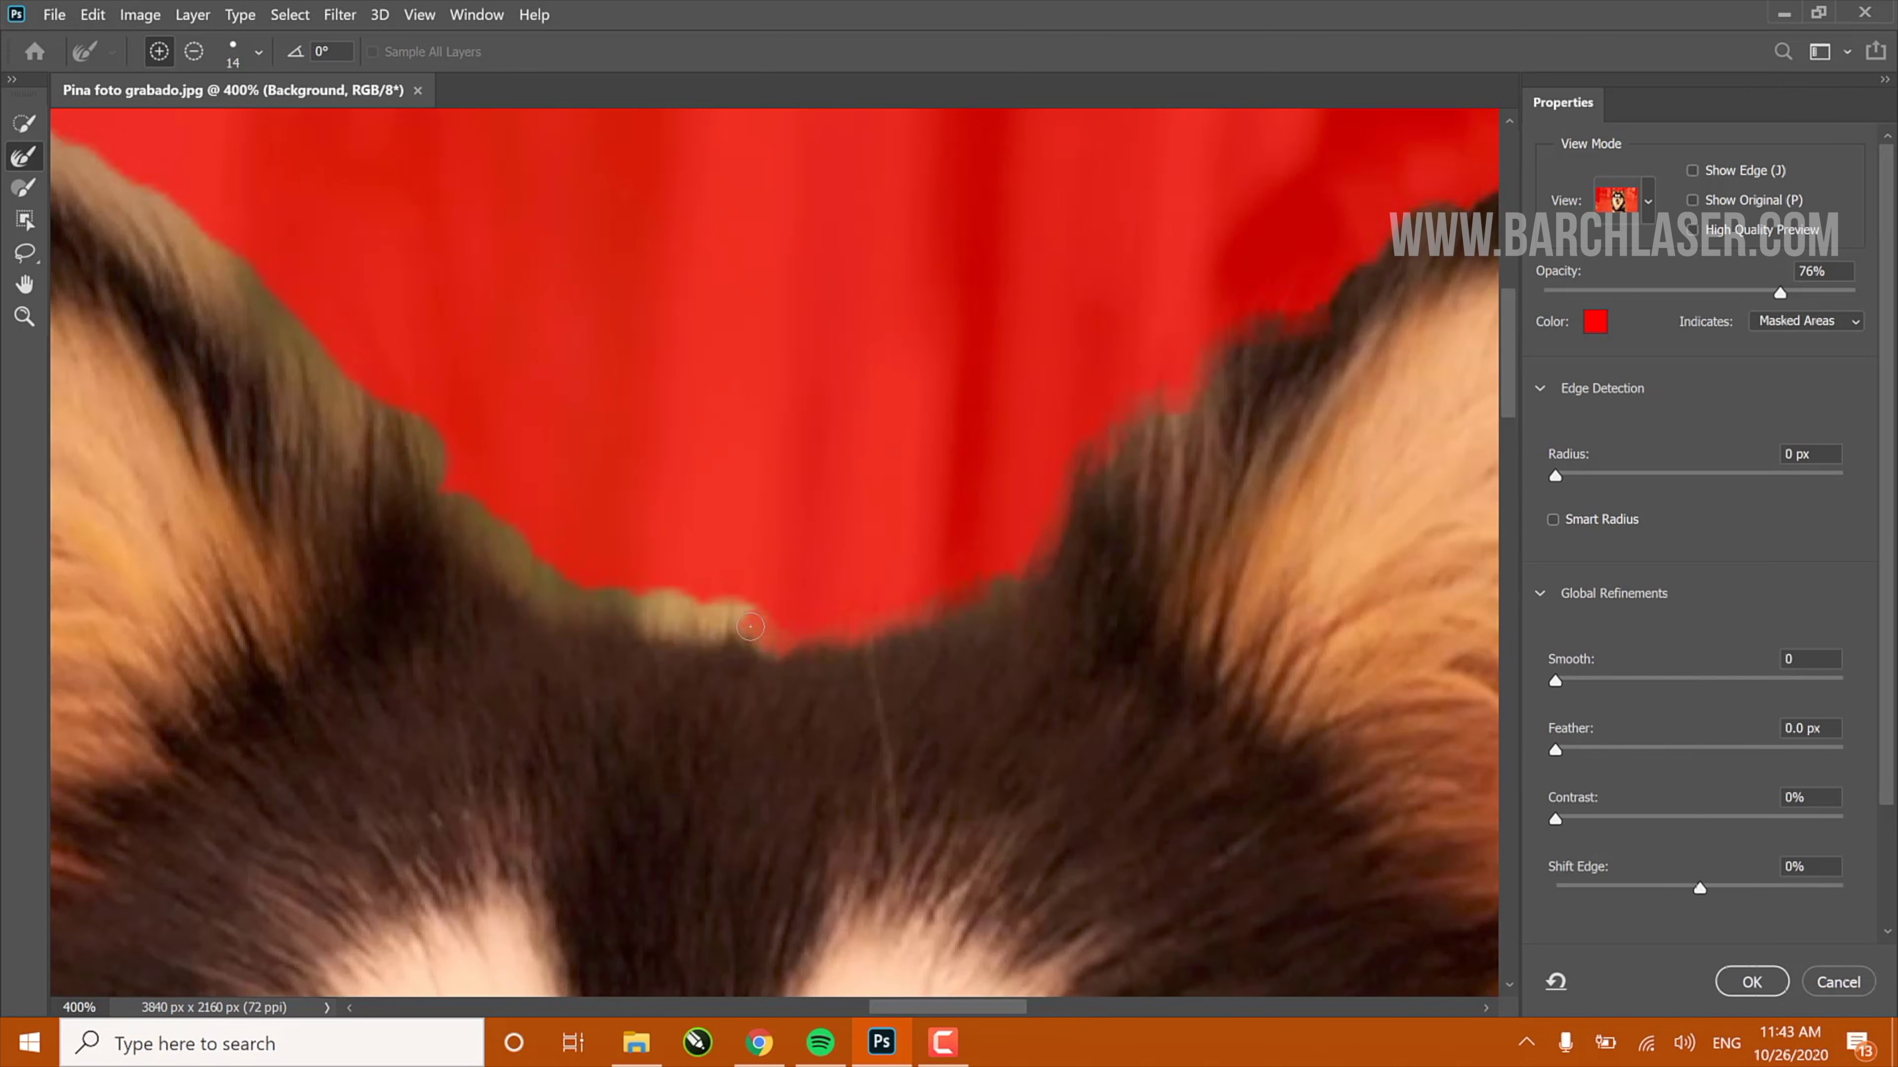
Enlarge the brush size to 57 and pan around the ear edges
{"action": "left_click", "coordinate": [258, 52]}
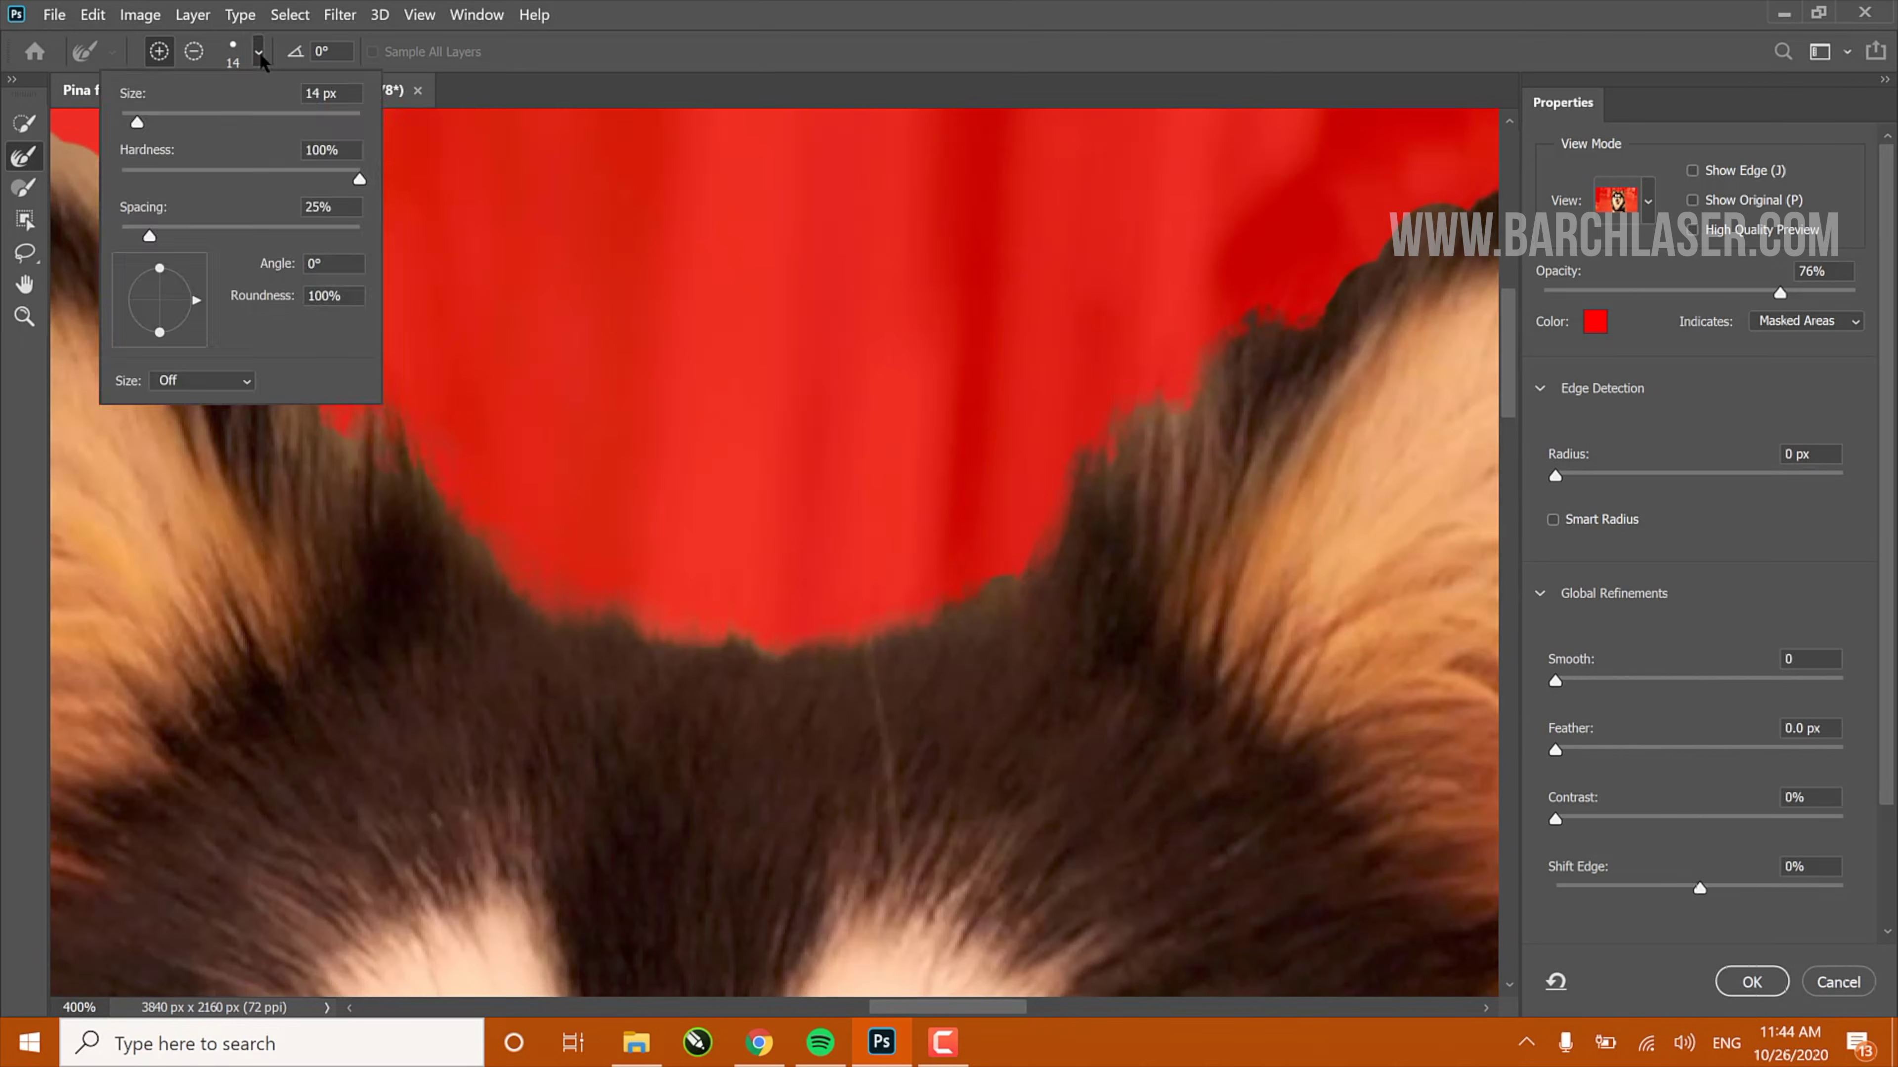
{"action": "type", "text": "57"}
{"action": "key", "text": "Return"}
{"action": "scroll", "coordinate": [300, 374], "scroll_direction": "left", "scroll_amount": 5}
{"action": "scroll", "coordinate": [300, 373], "scroll_direction": "down", "scroll_amount": 5}
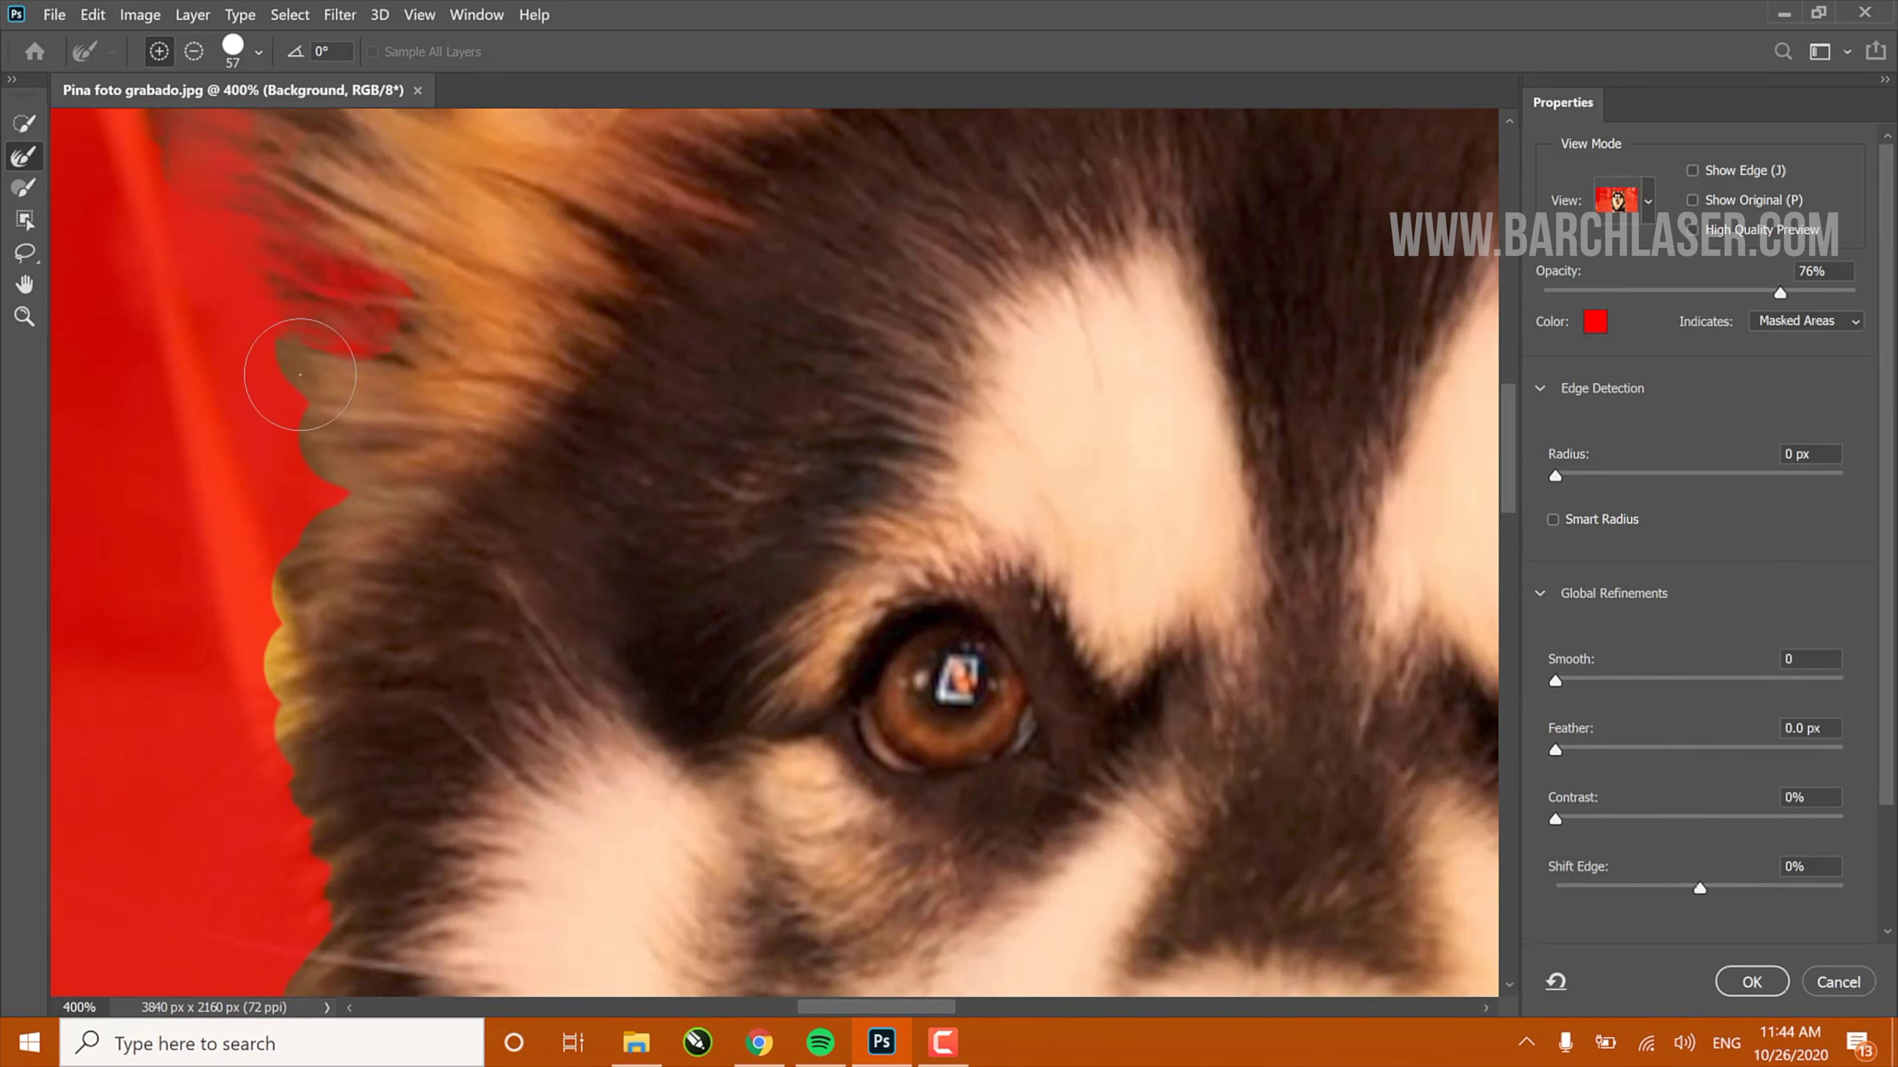
{"action": "scroll", "coordinate": [299, 374], "scroll_direction": "down", "scroll_amount": 10}
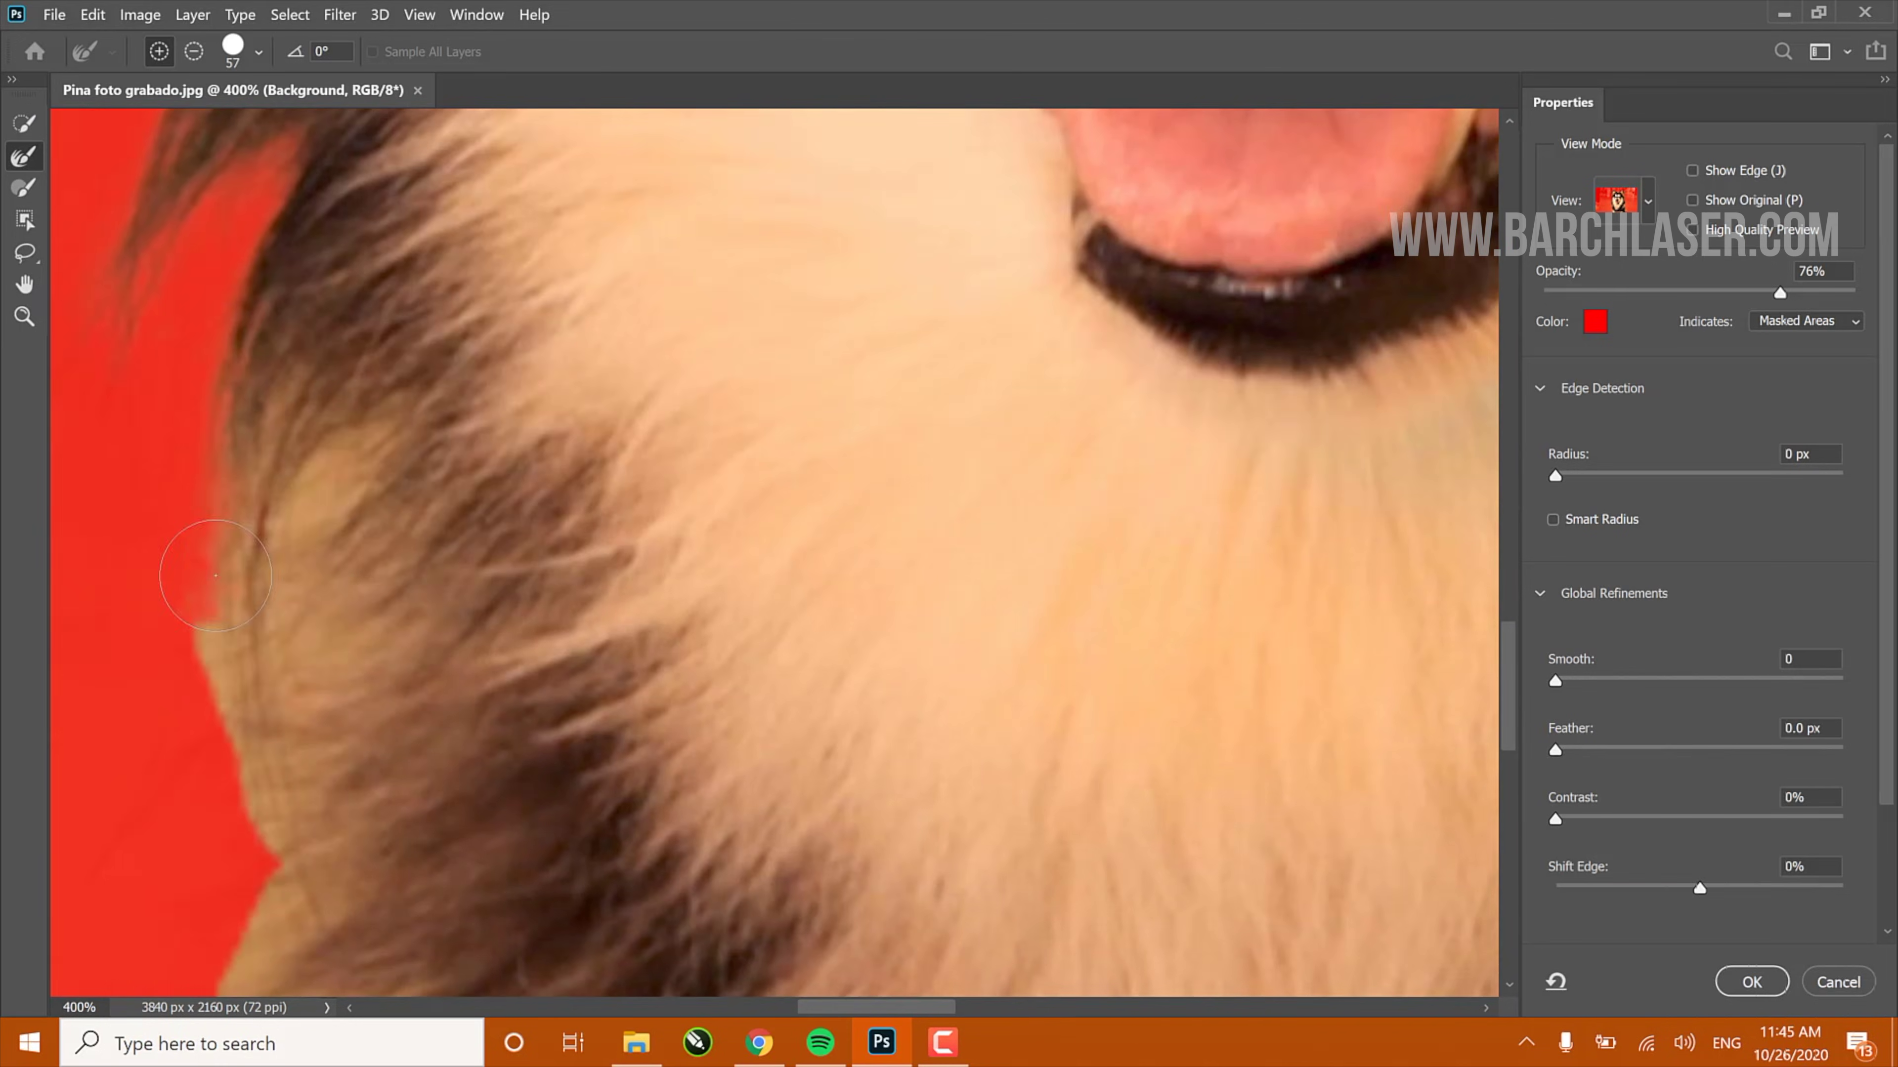
{"action": "scroll", "coordinate": [215, 575], "scroll_direction": "down", "scroll_amount": 10}
{"action": "scroll", "coordinate": [774, 553], "scroll_direction": "right", "scroll_amount": 5}
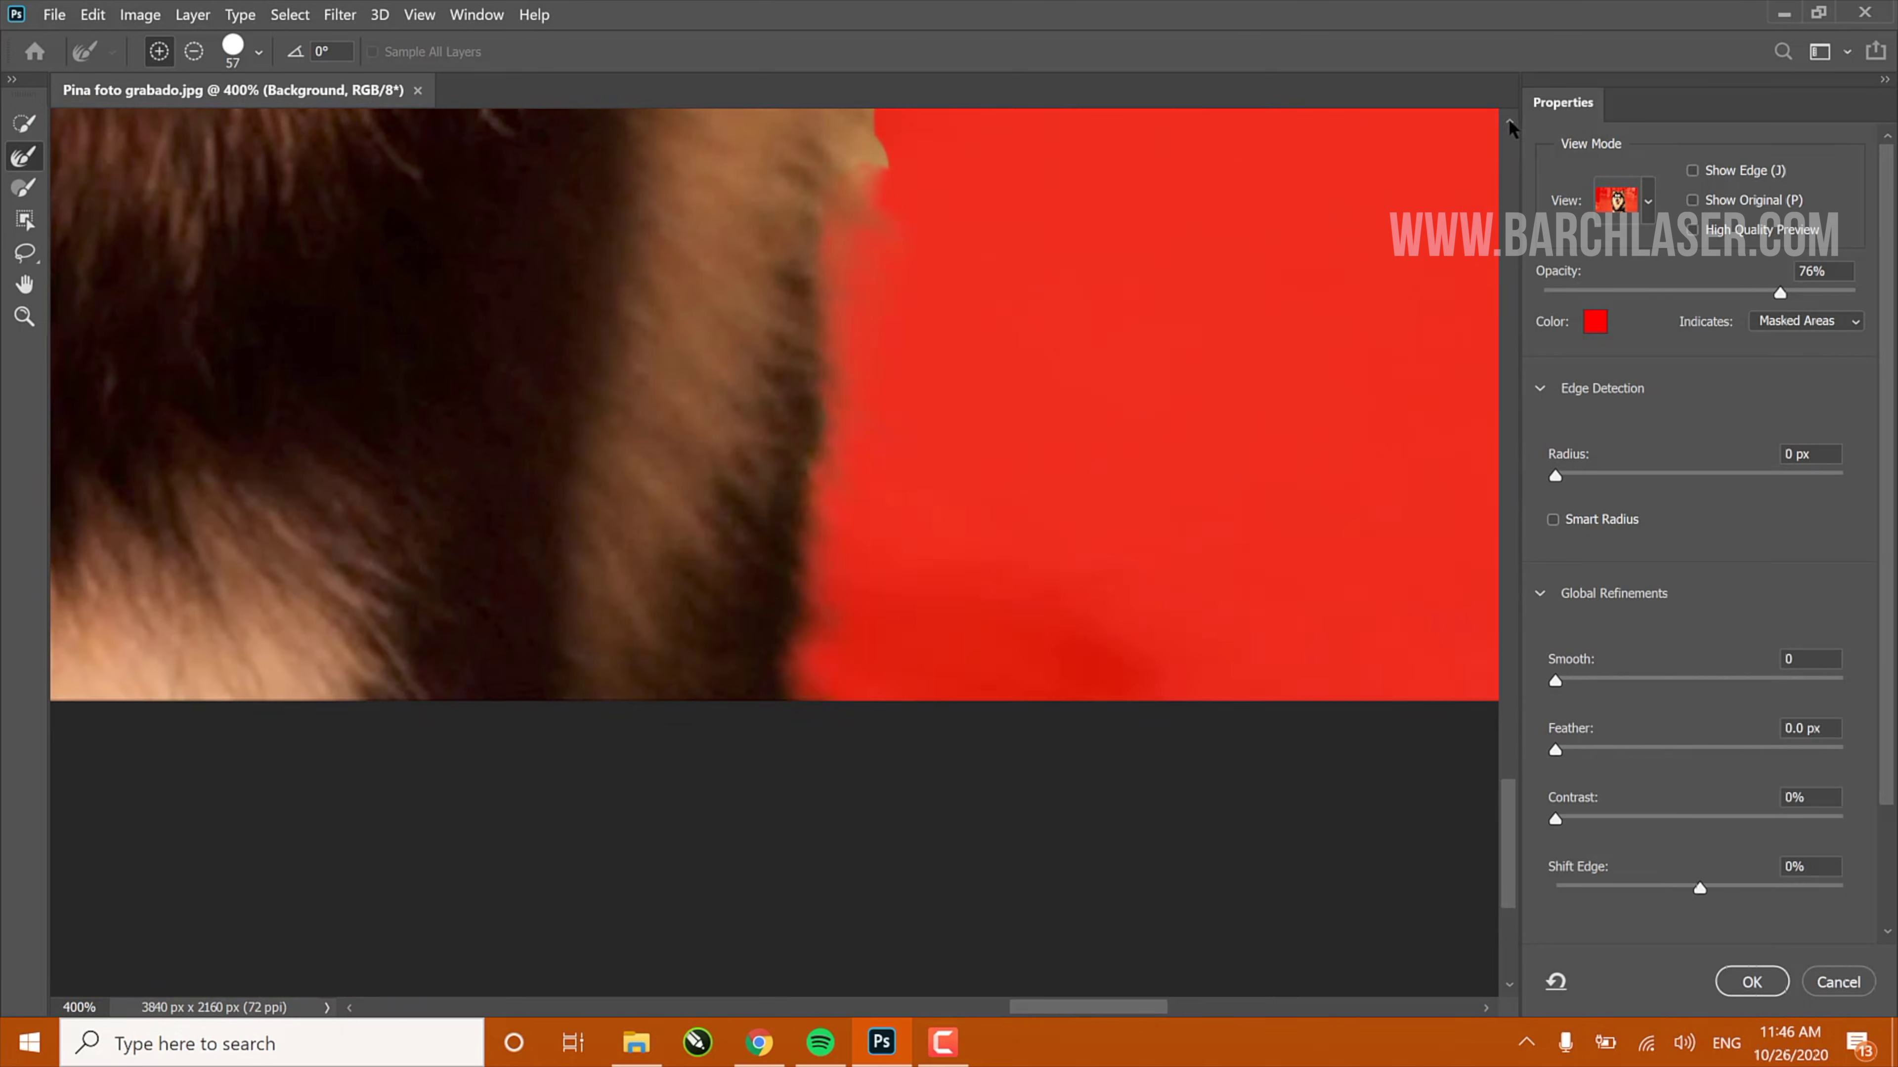
{"action": "scroll", "coordinate": [1507, 127], "scroll_direction": "up", "scroll_amount": 20}
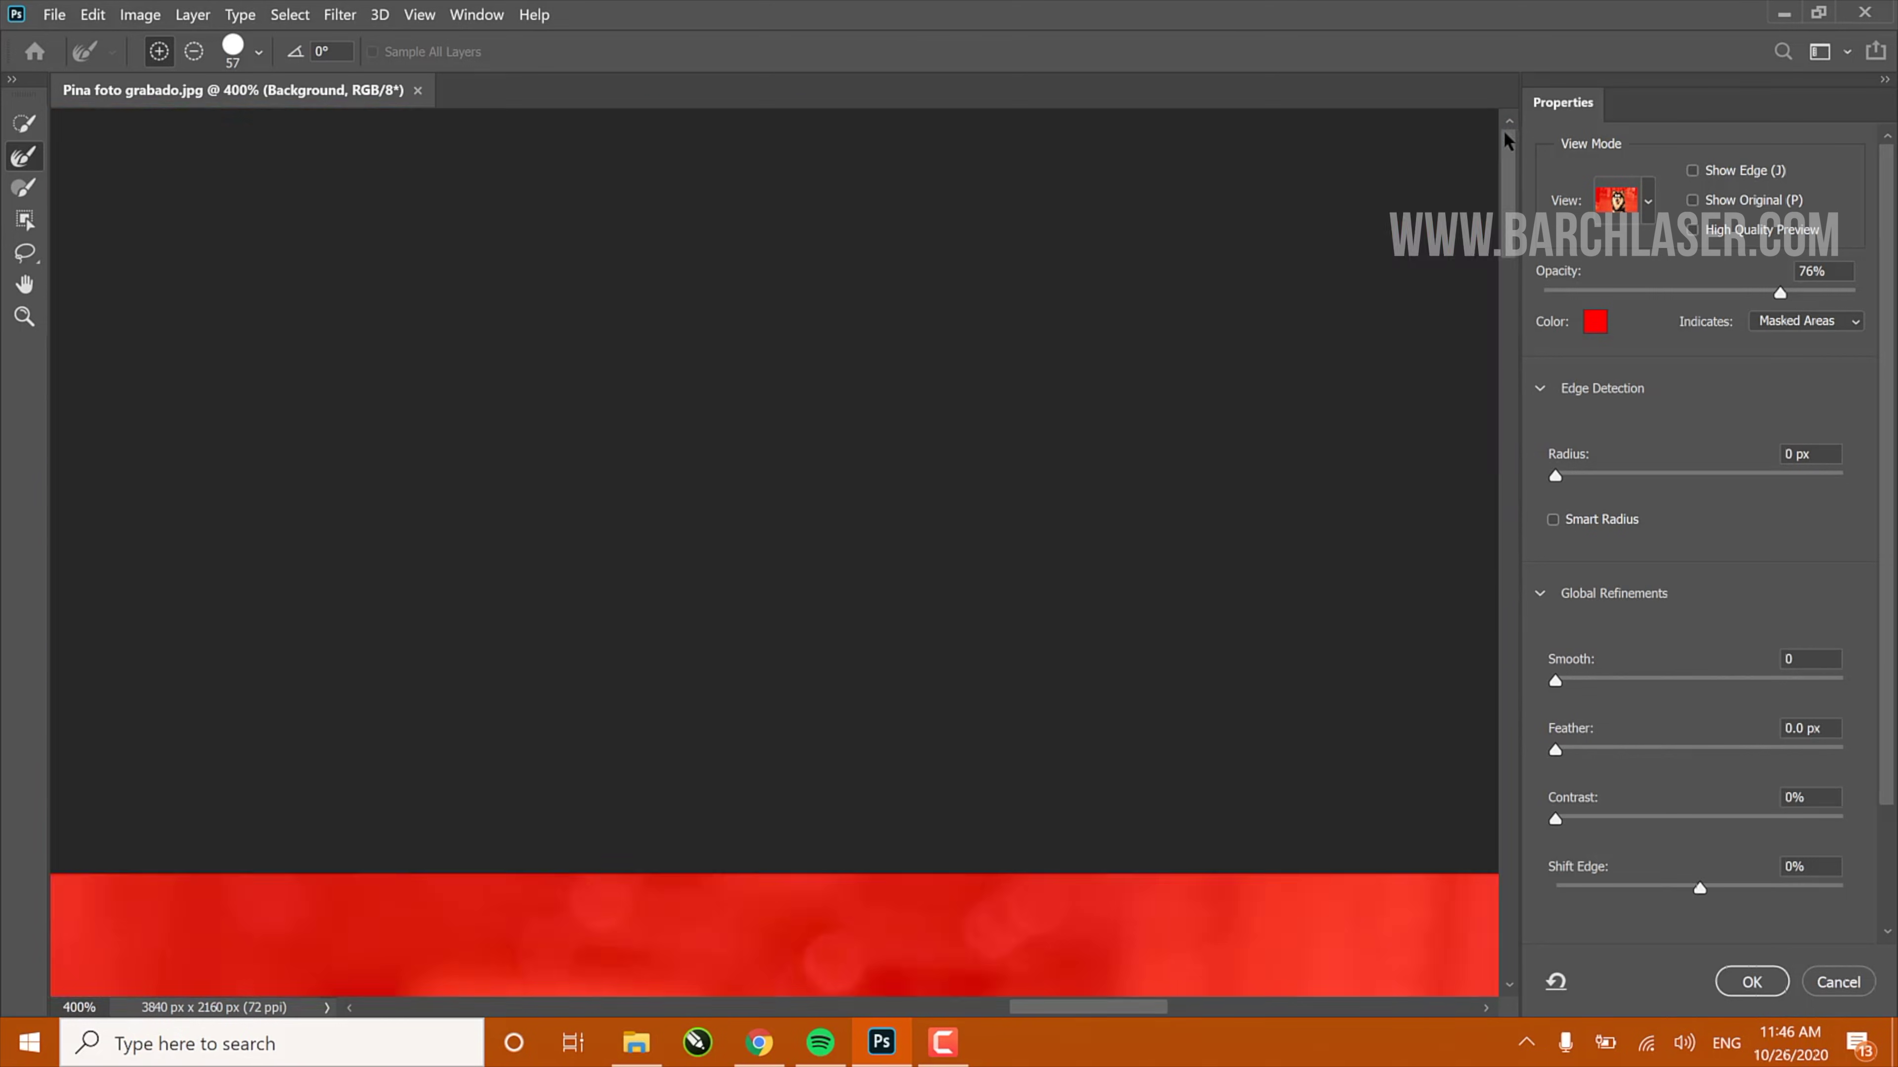
{"action": "scroll", "coordinate": [774, 553], "scroll_direction": "down", "scroll_amount": 10}
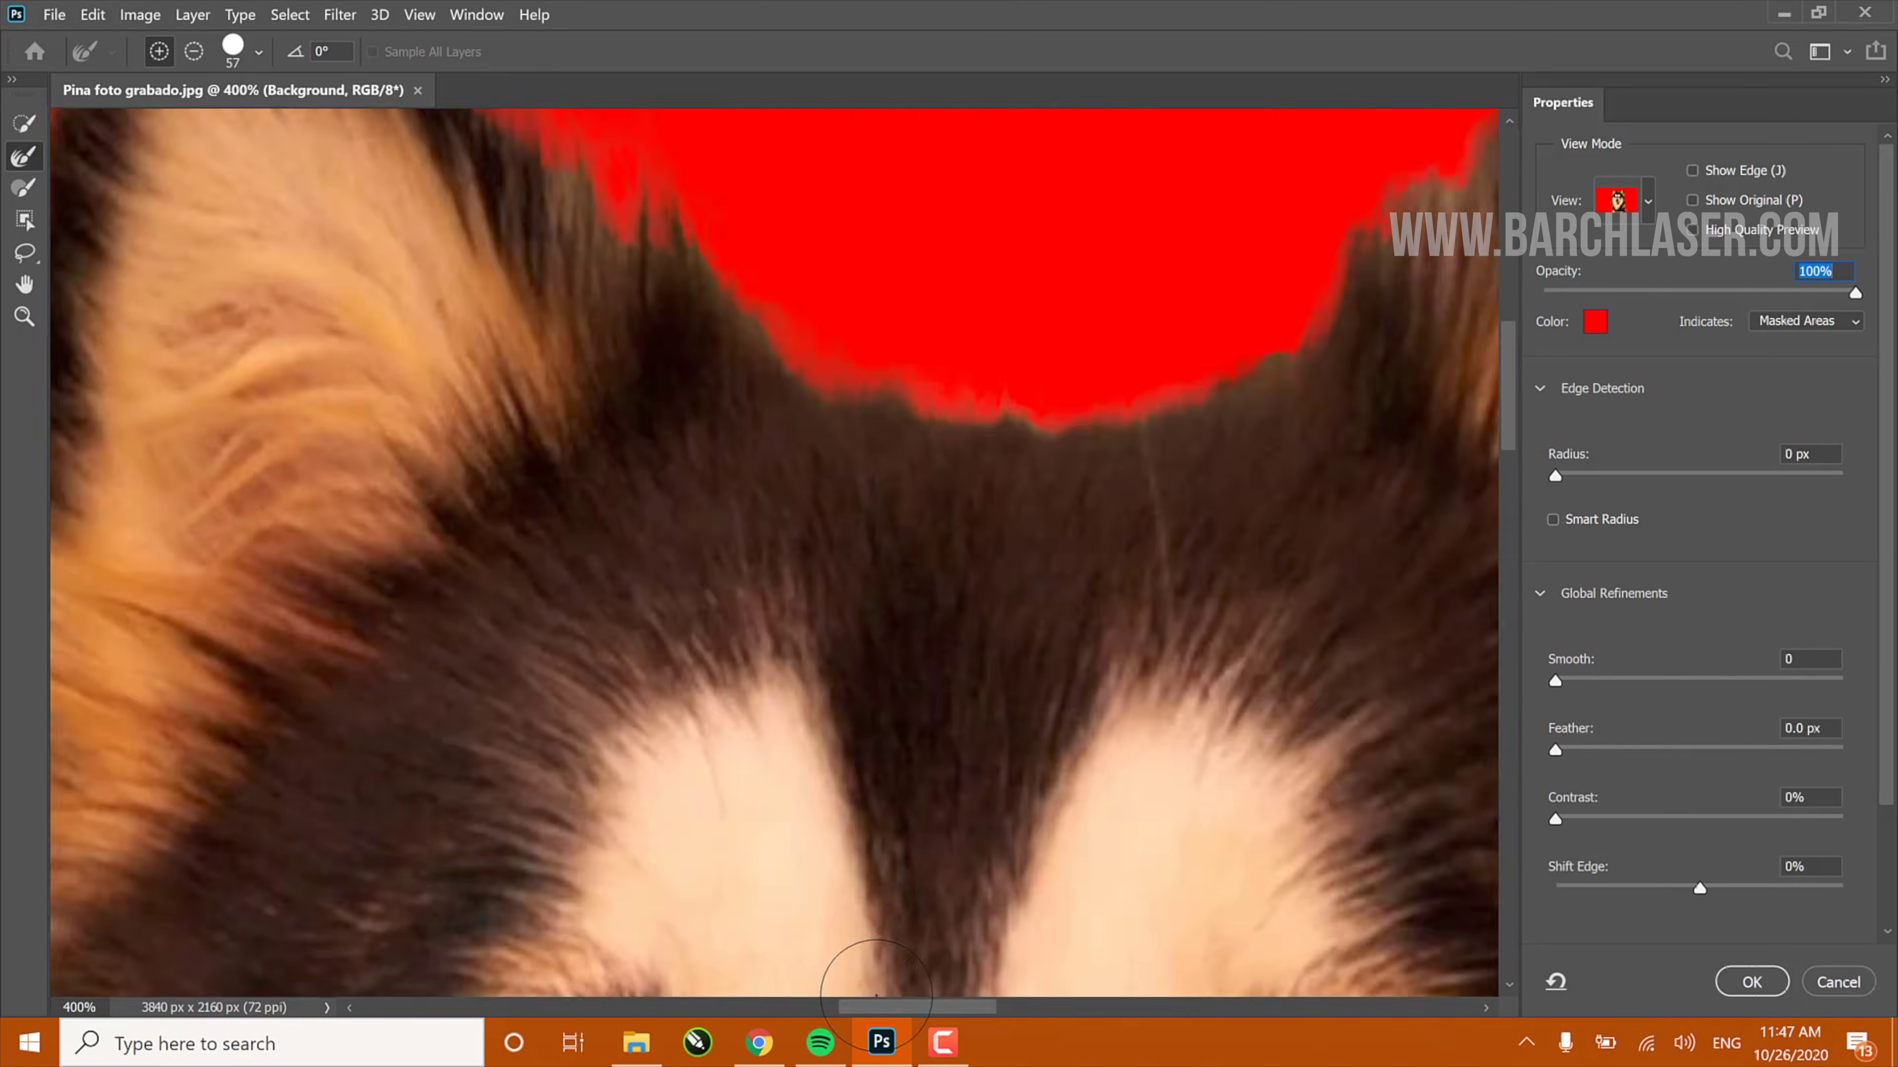
{"action": "scroll", "coordinate": [517, 479], "scroll_direction": "left", "scroll_amount": 5}
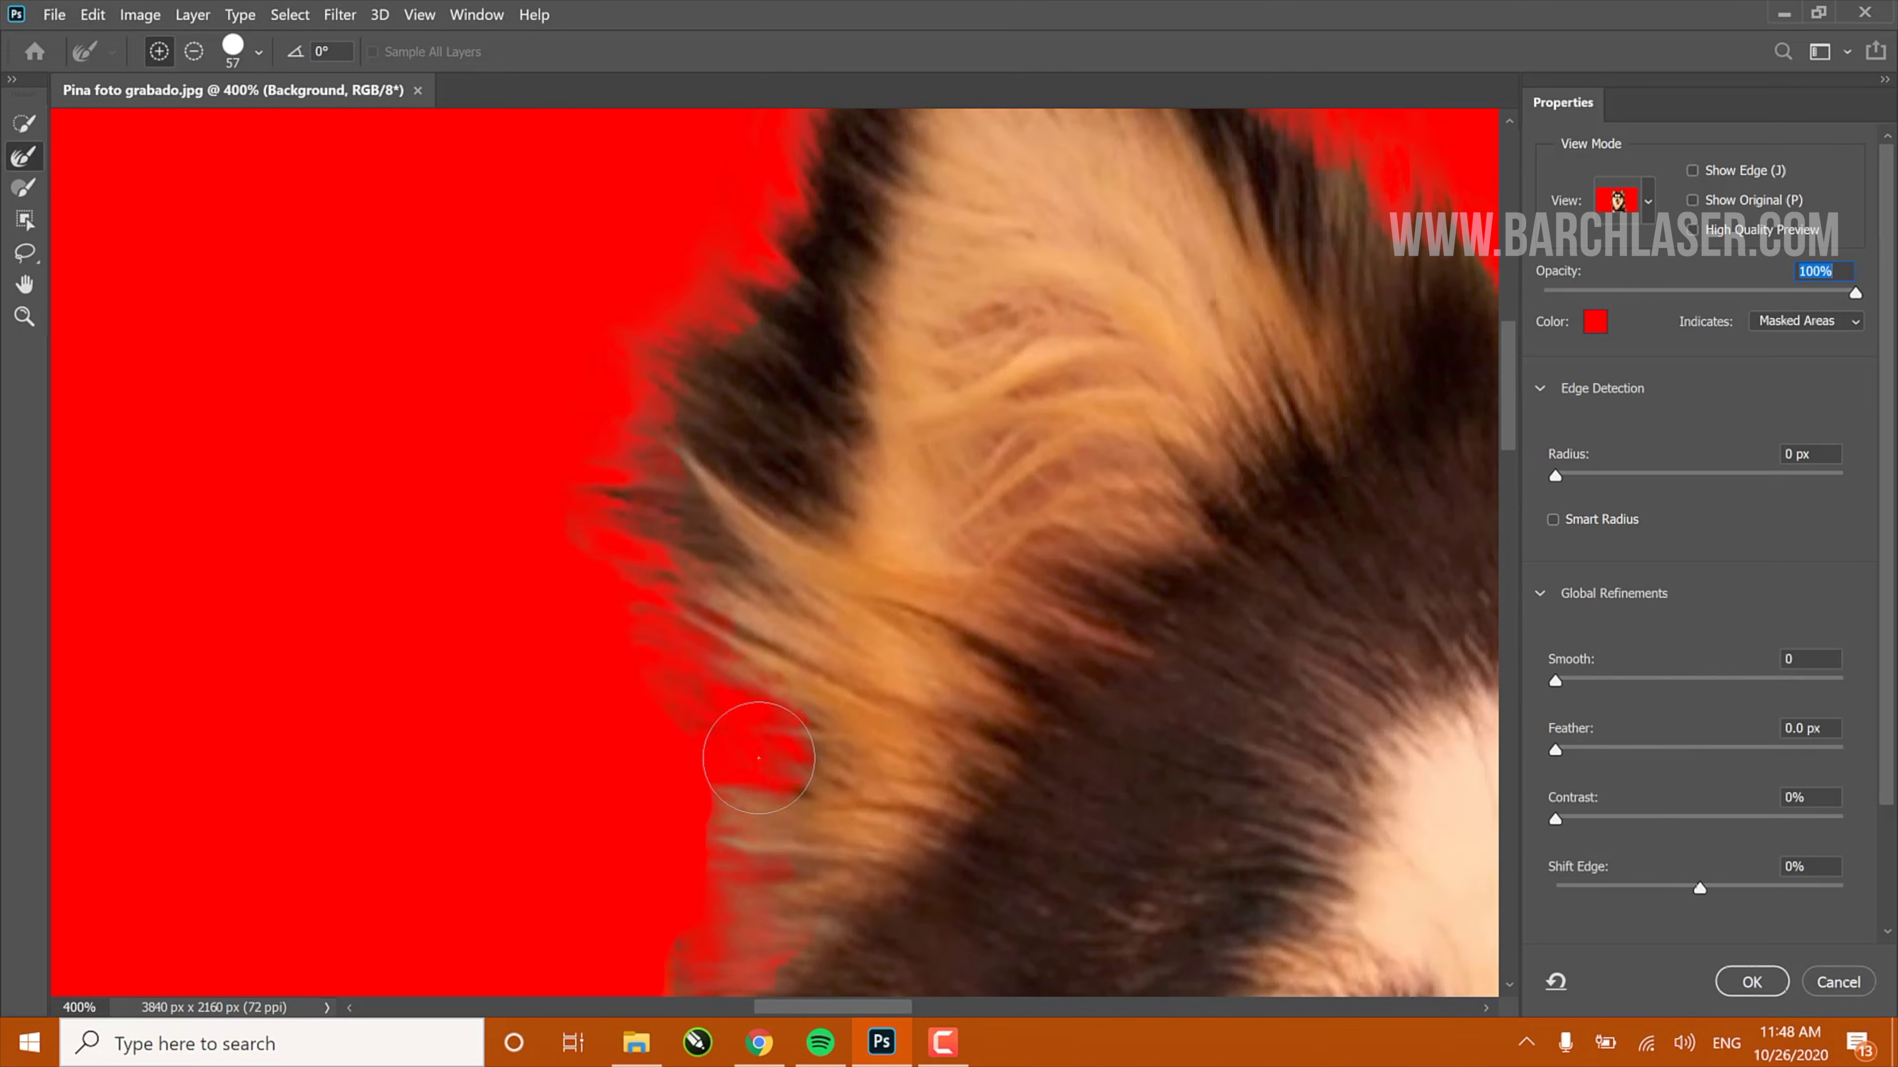
Switch to the Brush to subtract stray areas, then back to the Refine Edge Brush
{"action": "key", "text": "b"}
{"action": "scroll", "coordinate": [728, 678], "scroll_direction": "right", "scroll_amount": 5}
{"action": "scroll", "coordinate": [883, 608], "scroll_direction": "up", "scroll_amount": 3}
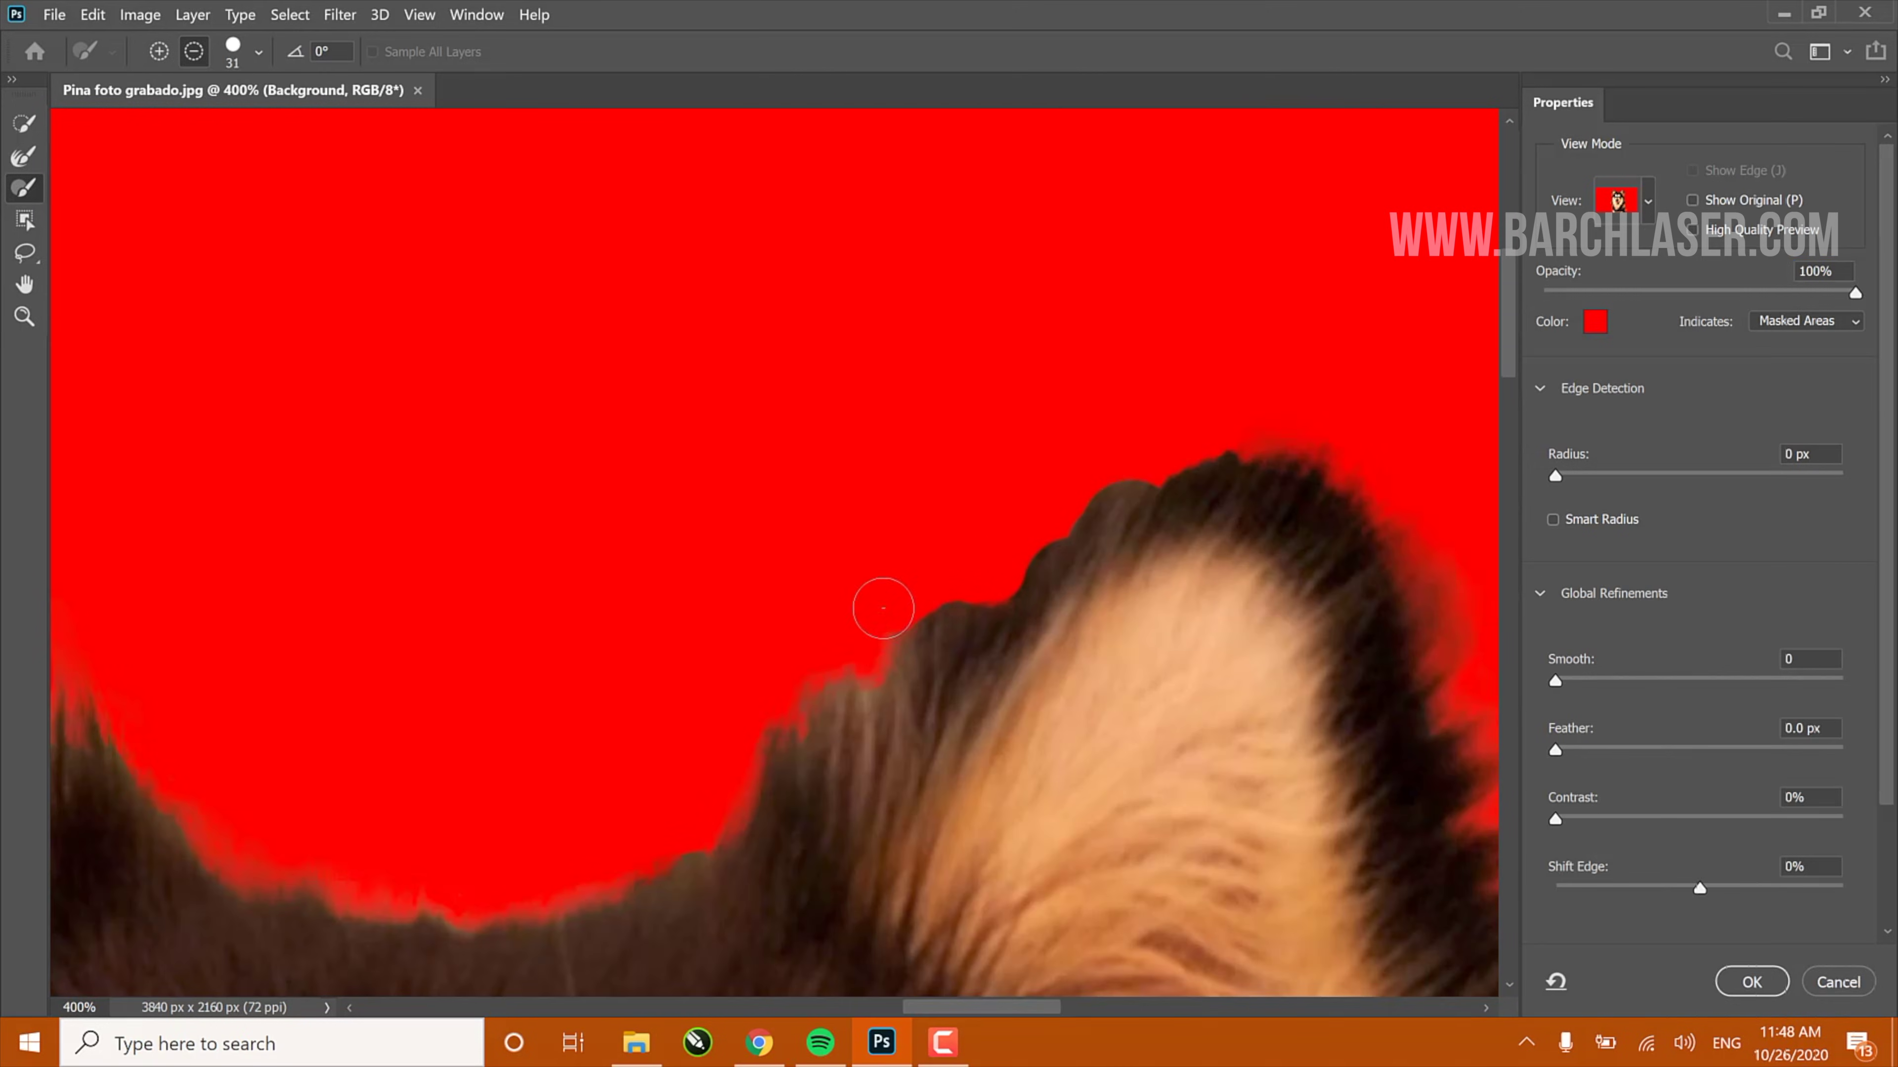
{"action": "key", "text": "r"}
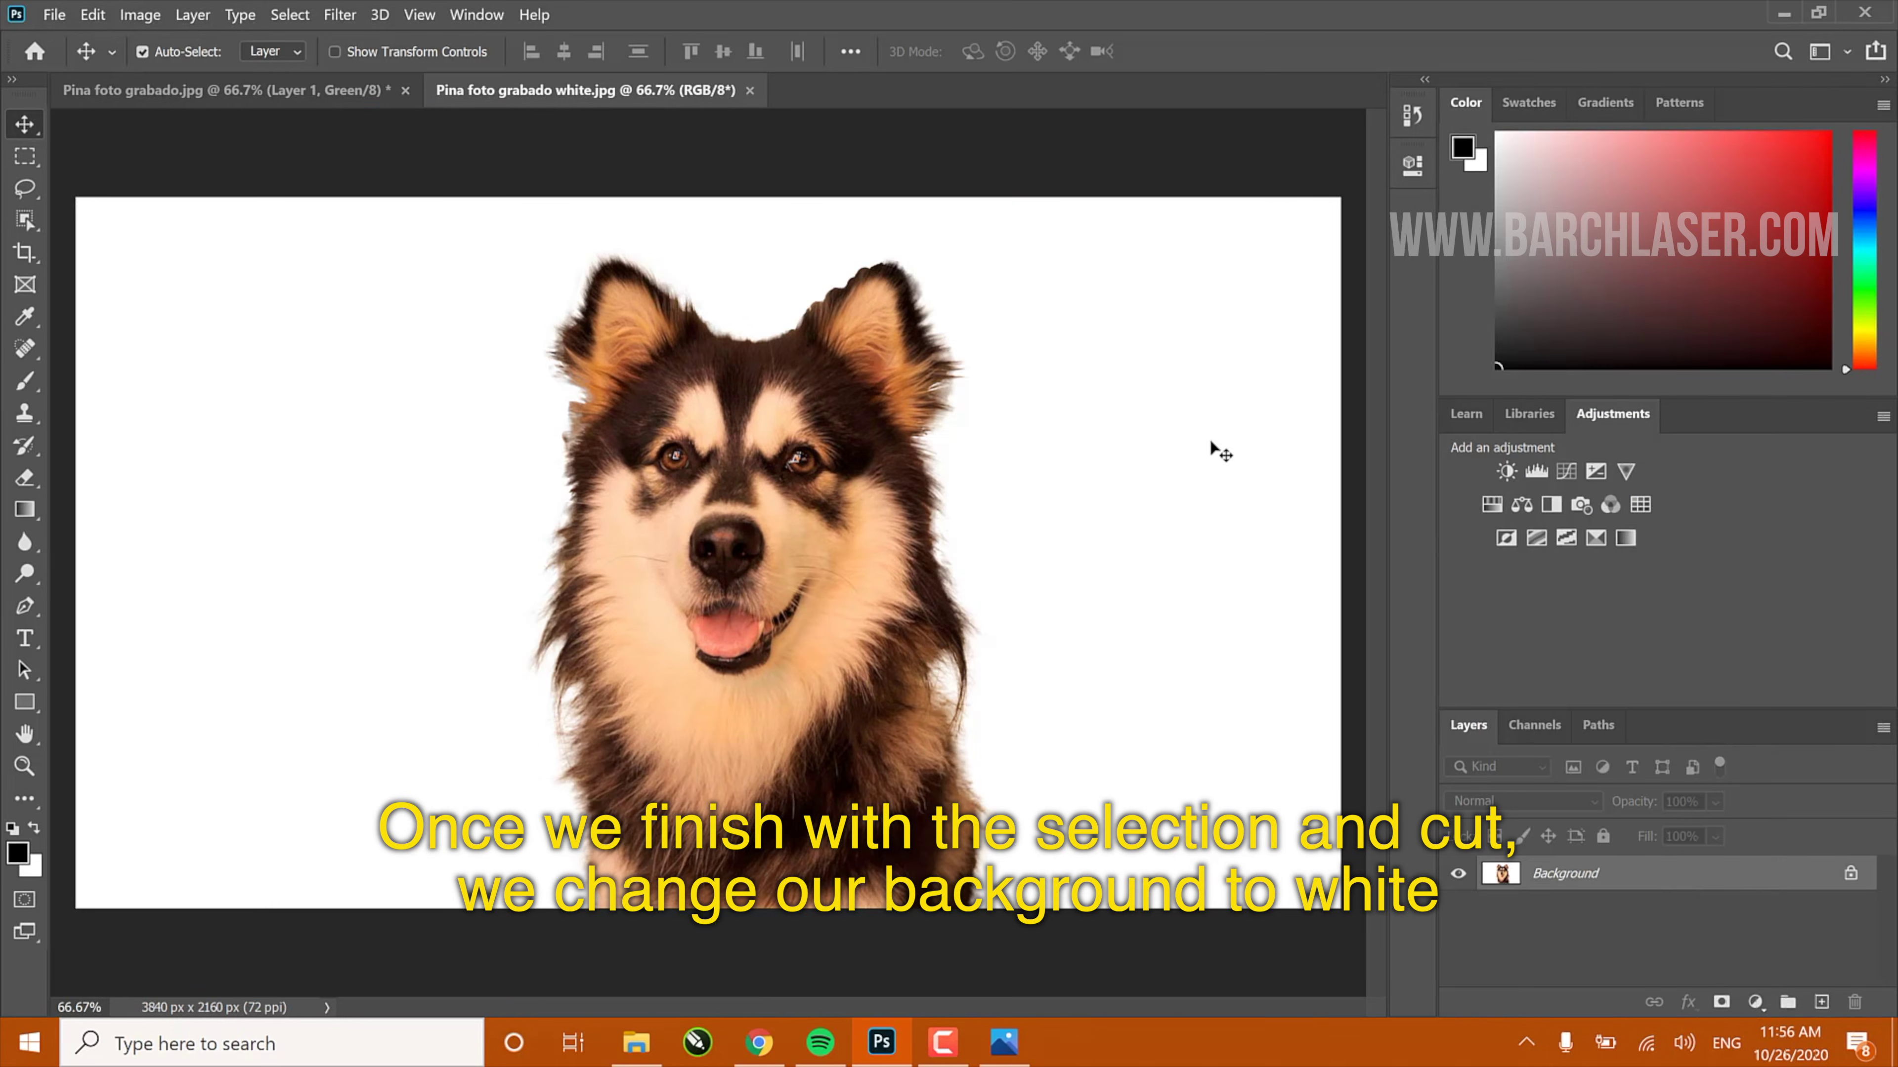
Duplicate the white-background cut-out into Layer 1 with Ctrl+J
{"action": "key", "text": "ctrl+j"}
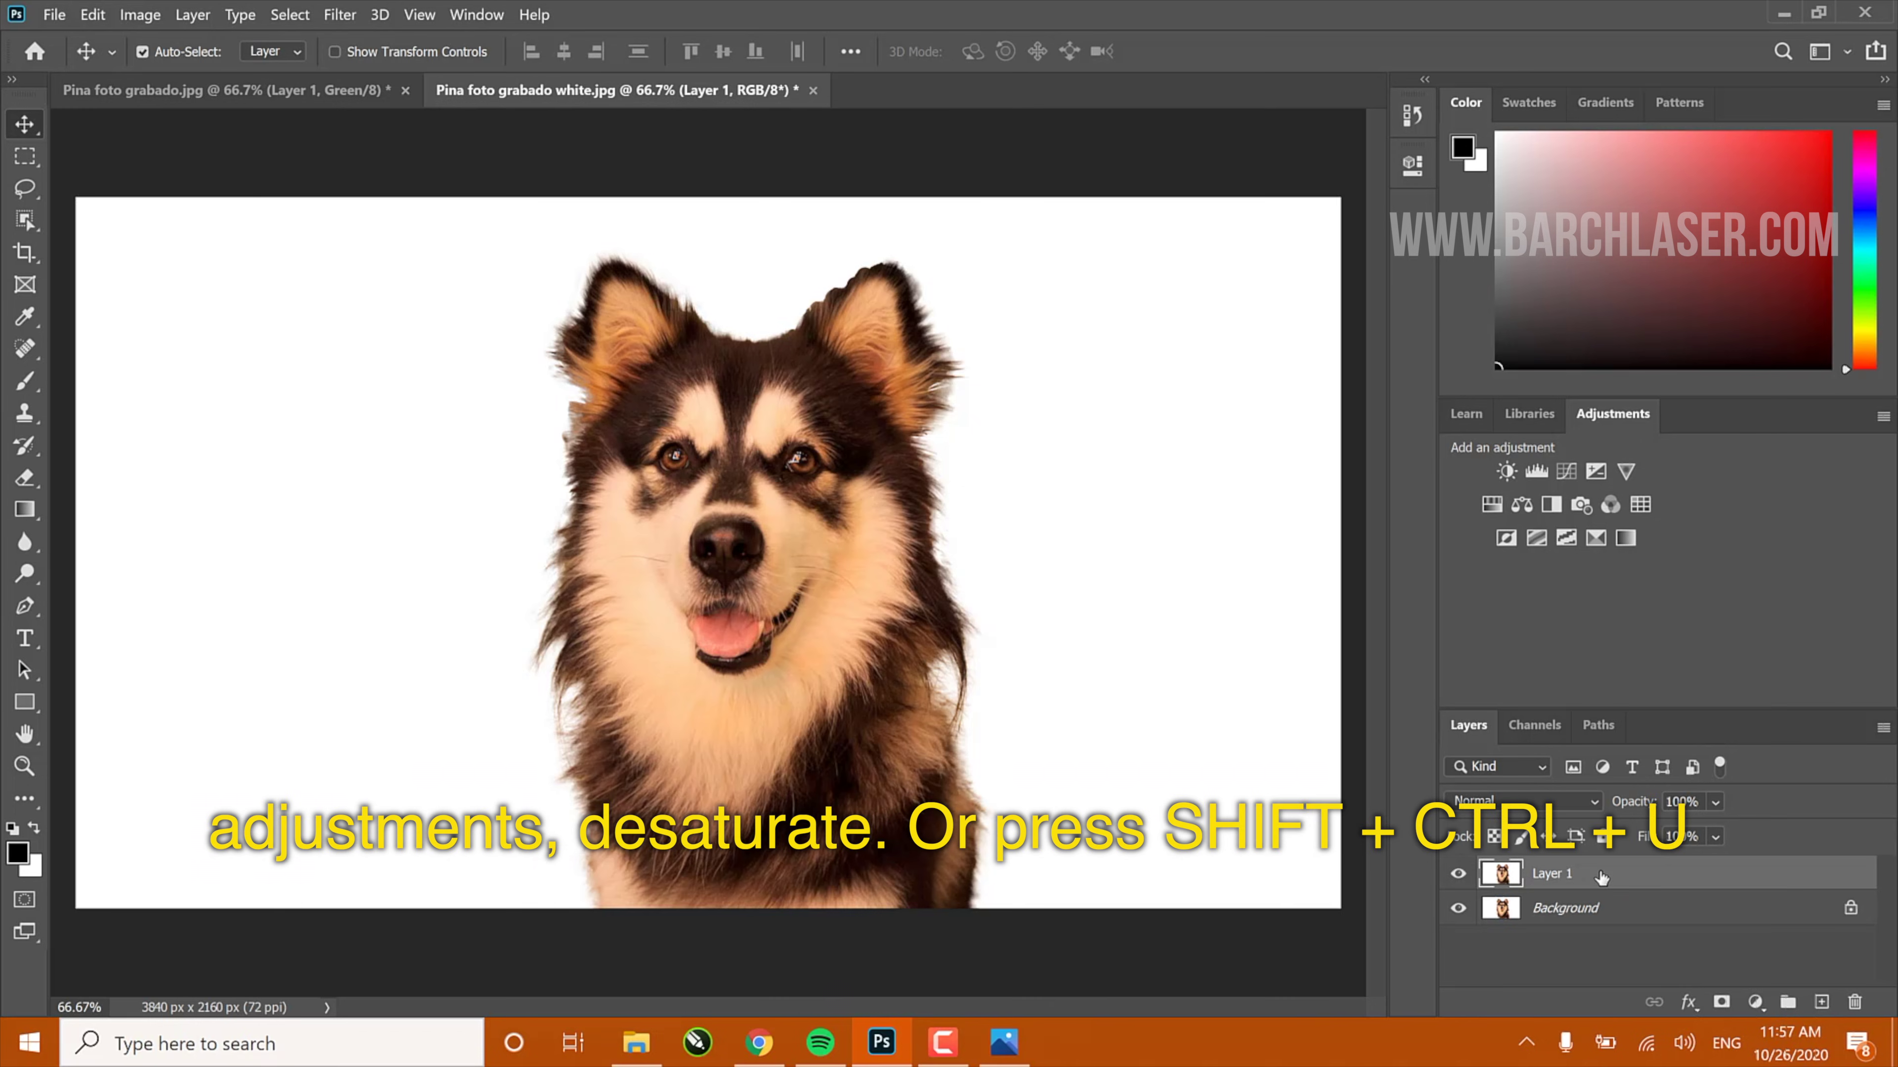
Desaturate Layer 1 to black and white and duplicate it as Layer 1 copy
{"action": "left_click", "coordinate": [140, 17]}
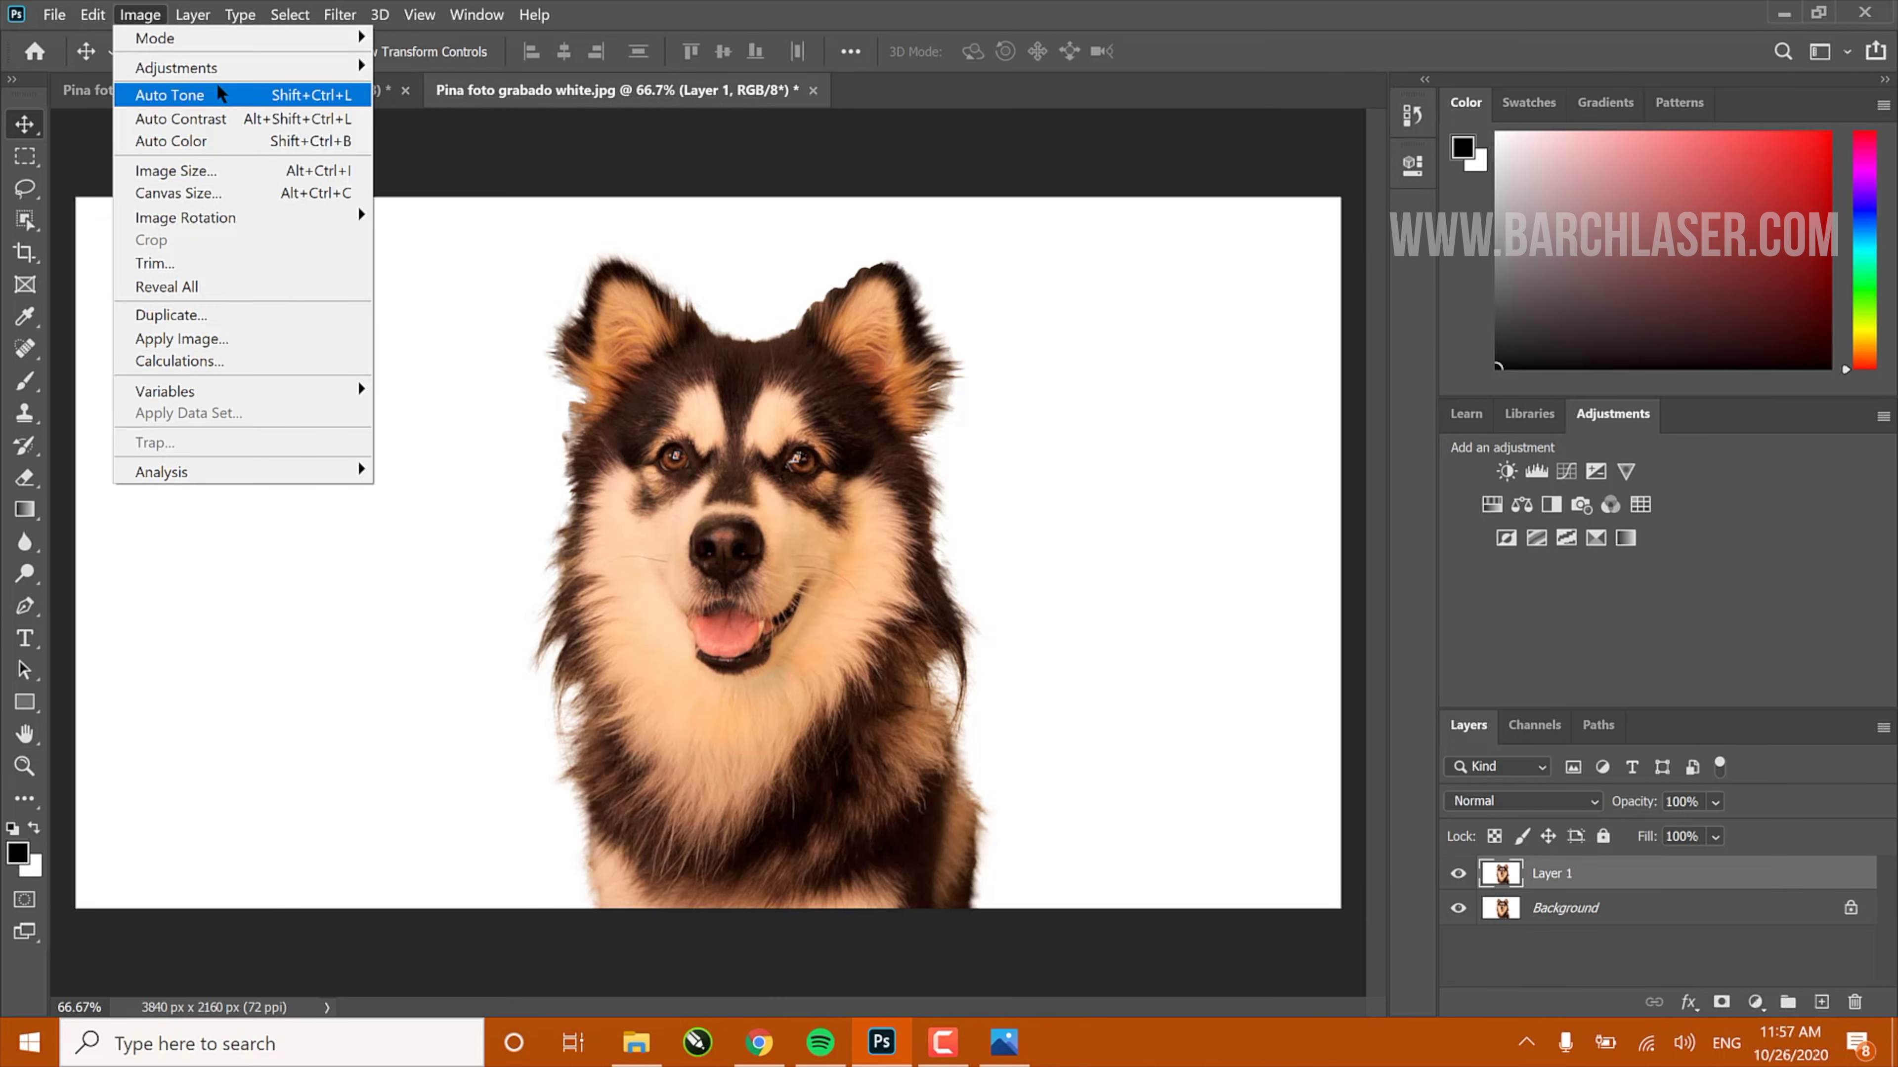
{"action": "mouse_move", "coordinate": [231, 75]}
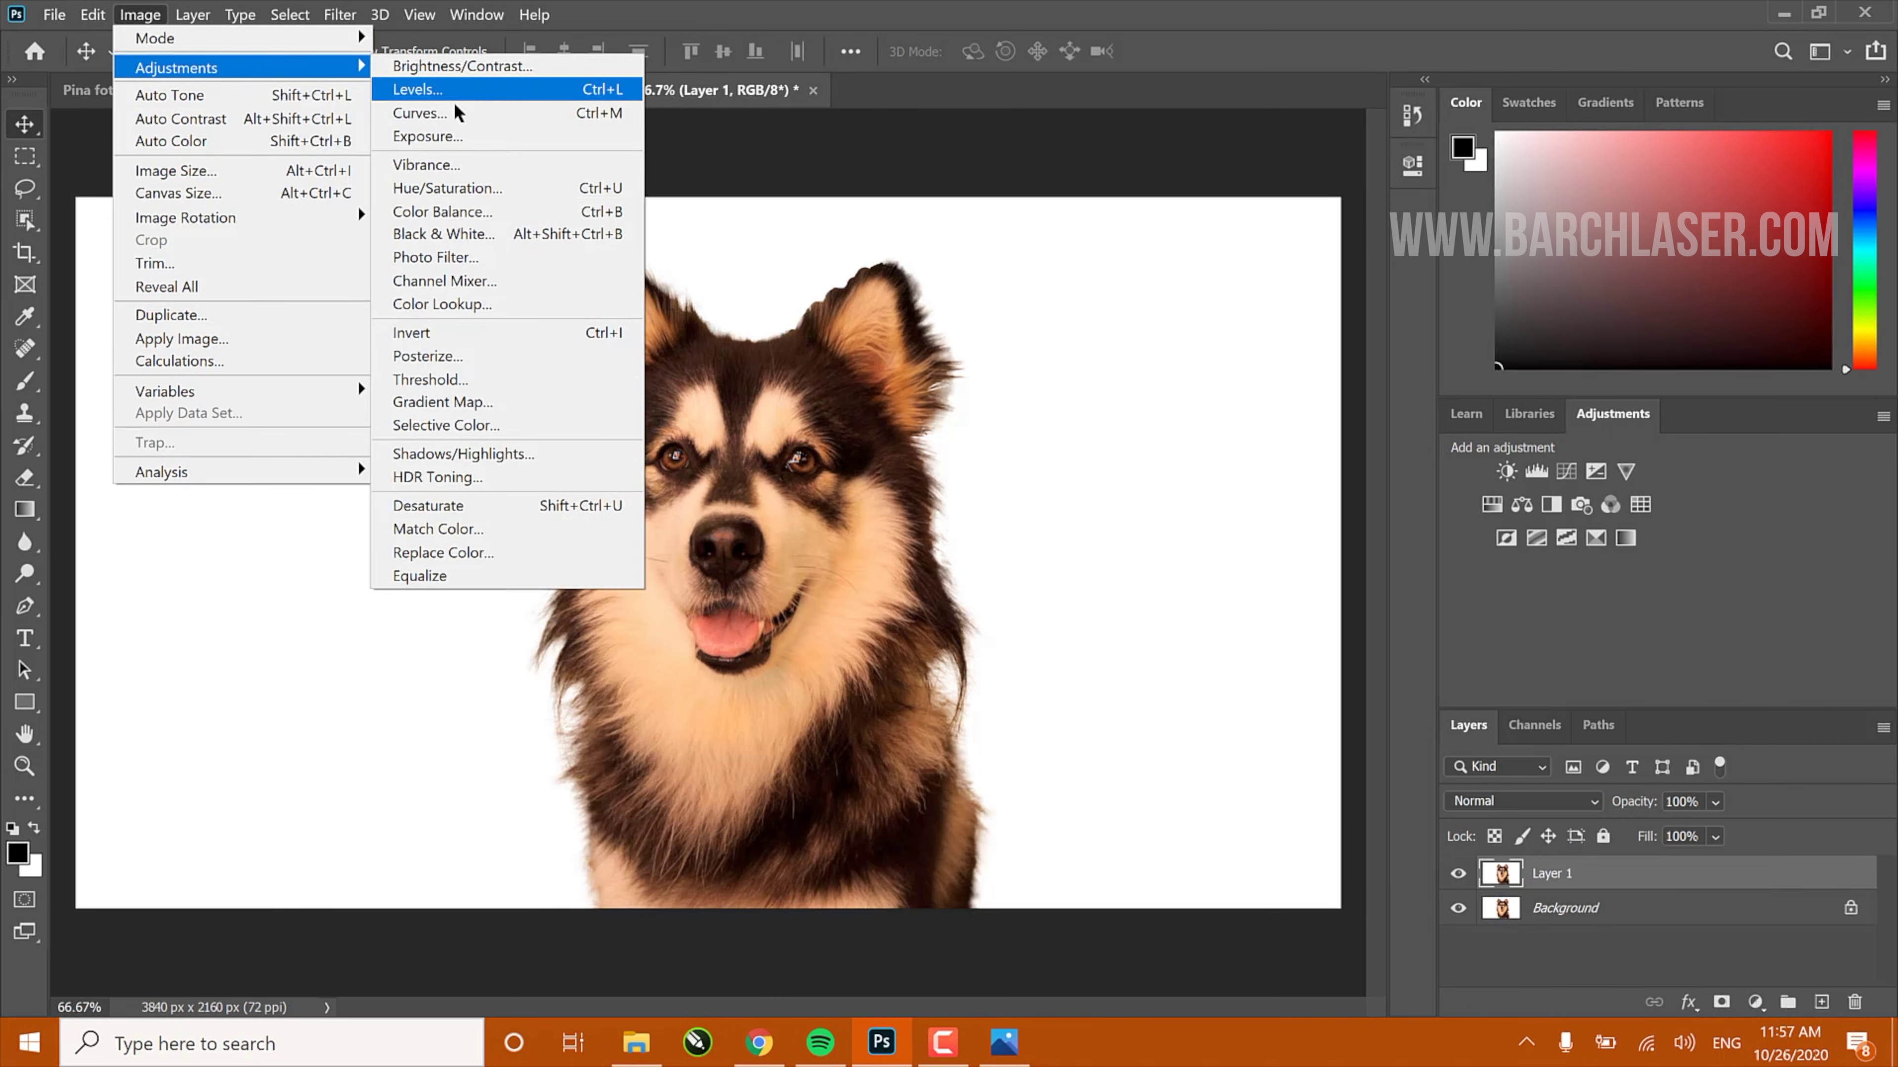
{"action": "left_click", "coordinate": [521, 506]}
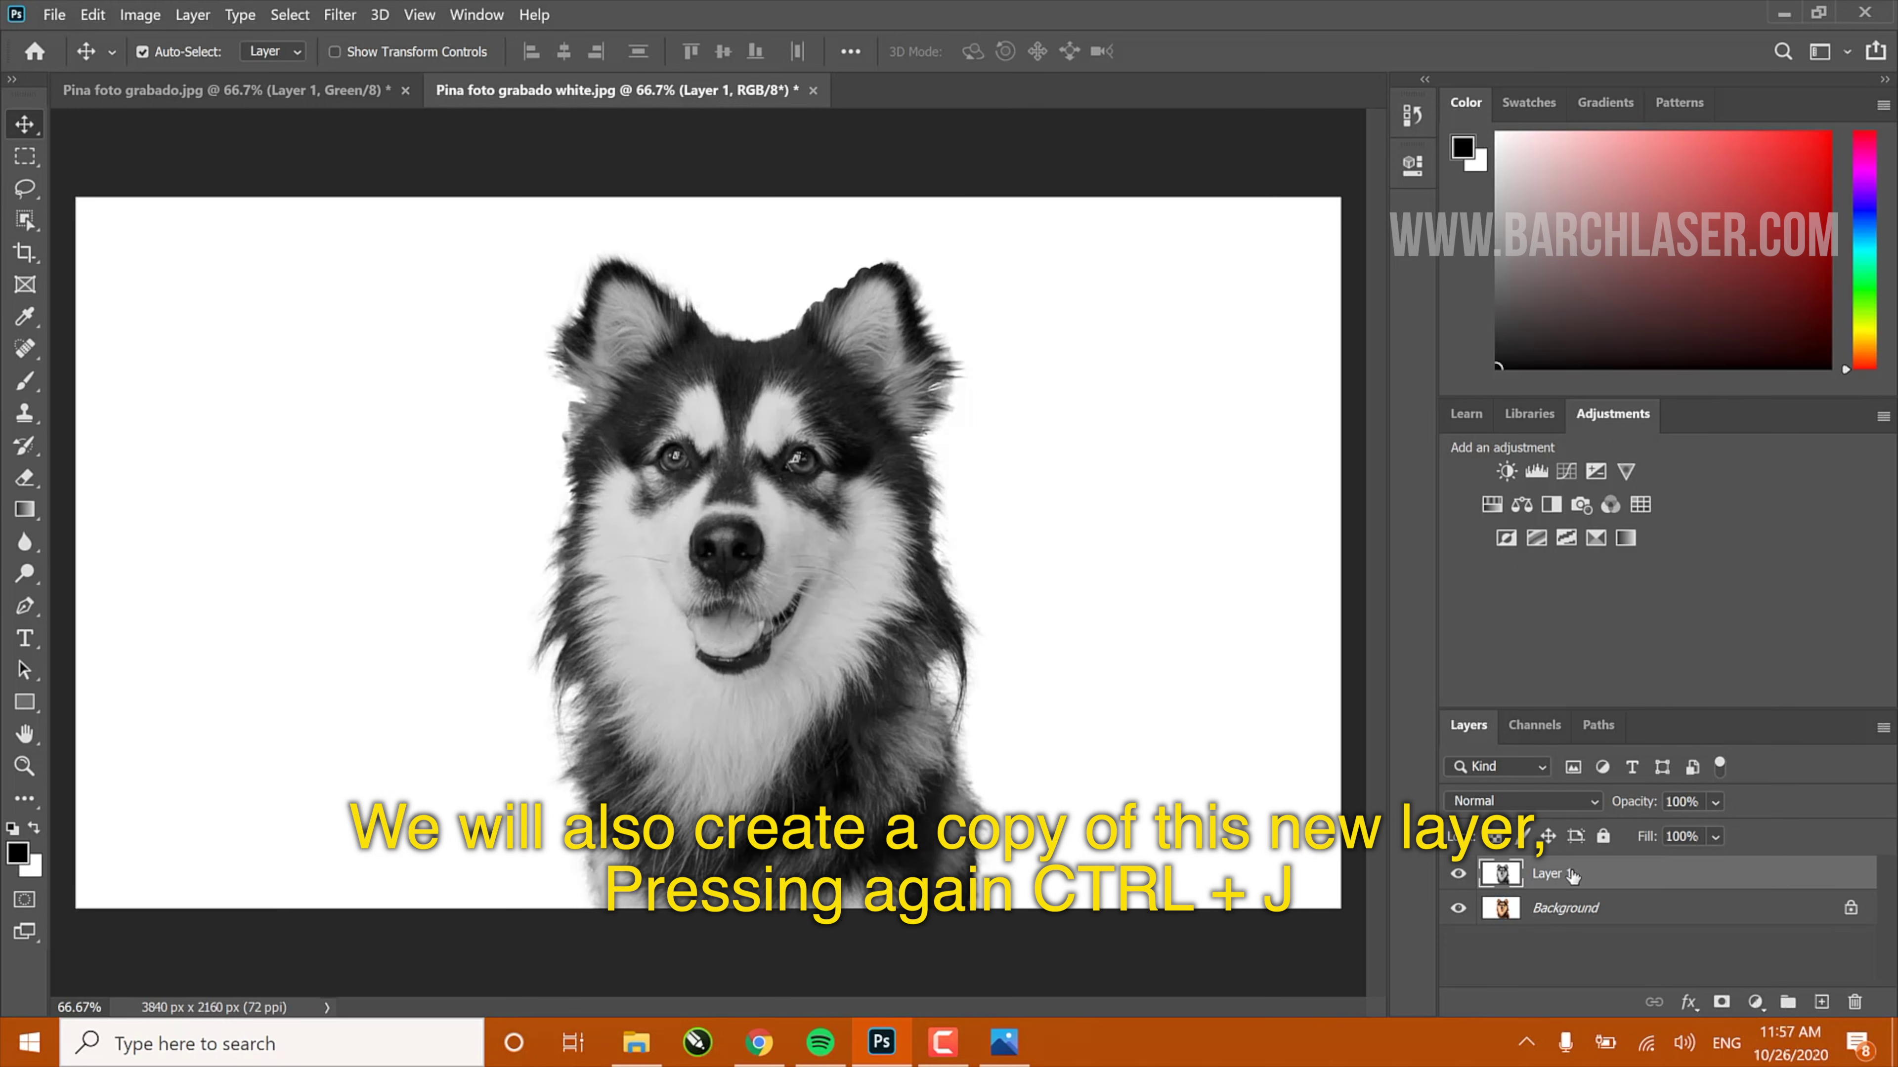
{"action": "key", "text": "ctrl+j"}
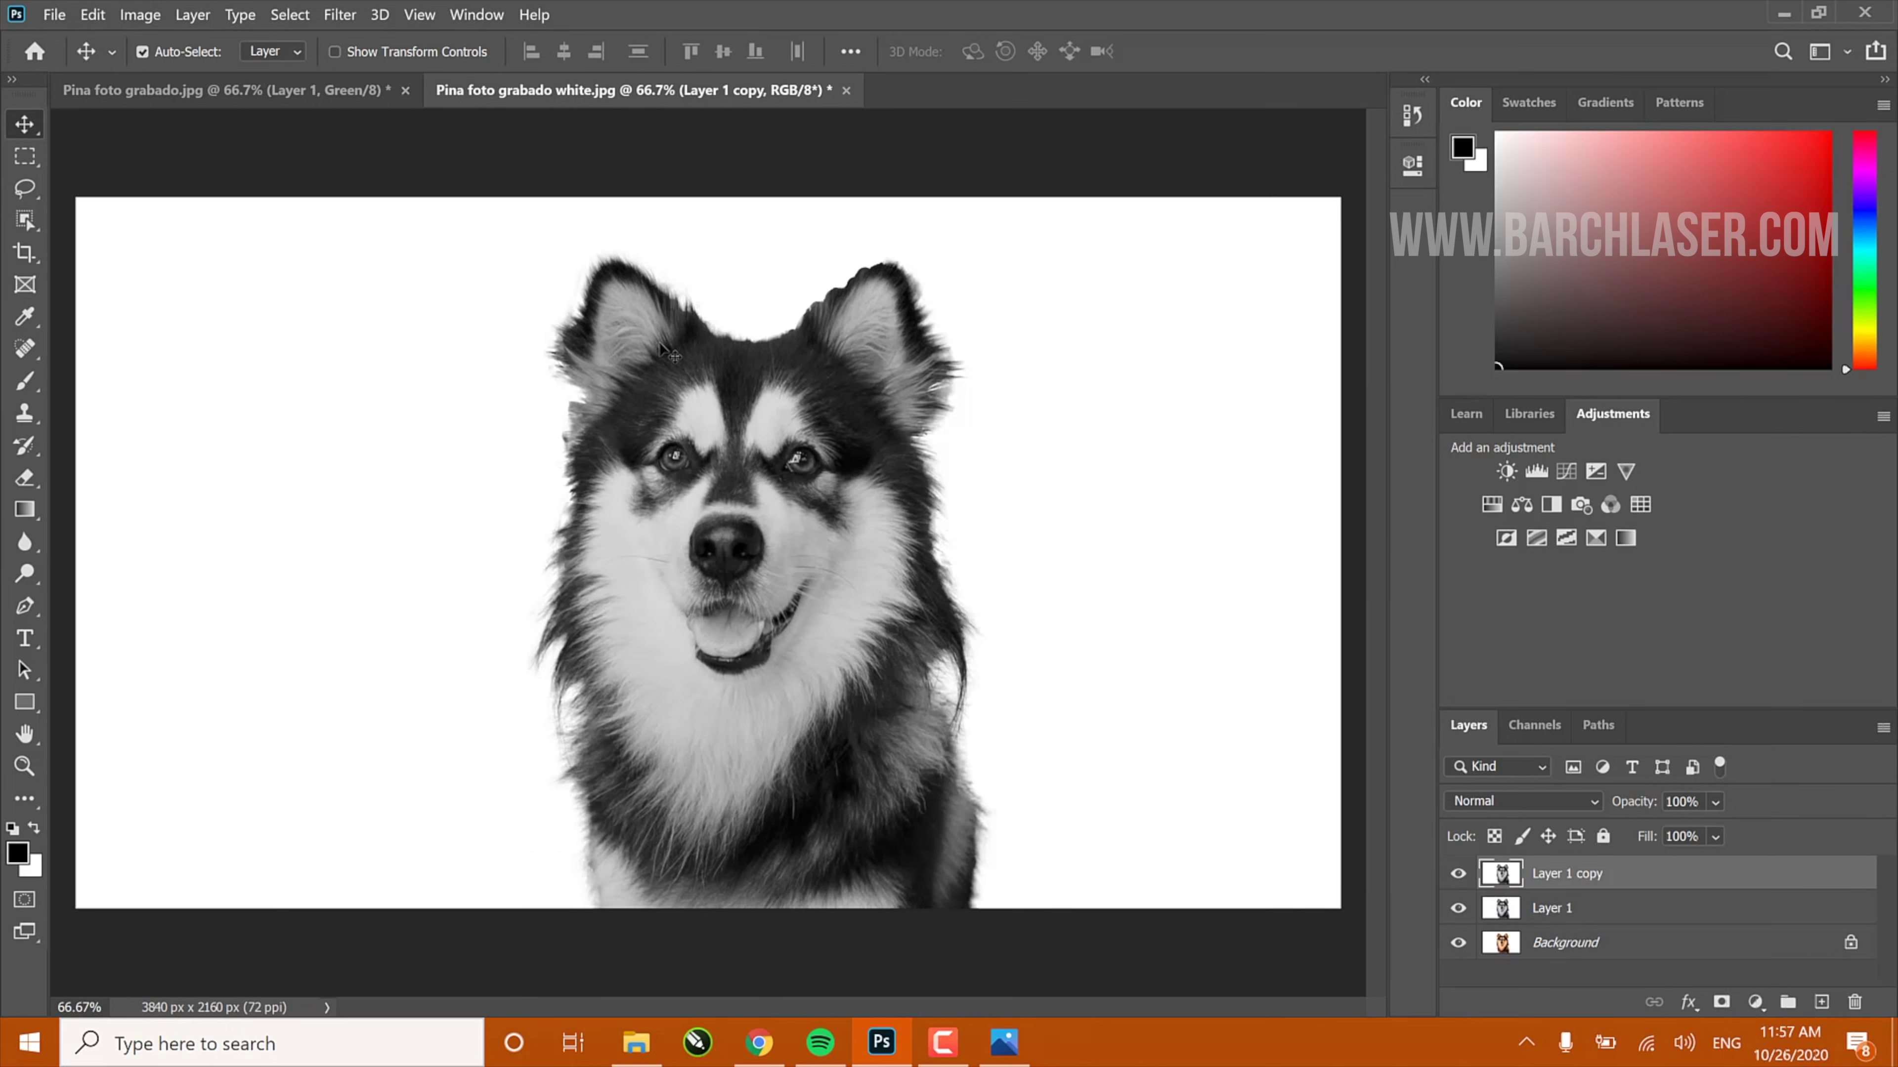
Invert Layer 1 copy and change its blend mode to Color Dodge
{"action": "left_click", "coordinate": [146, 17]}
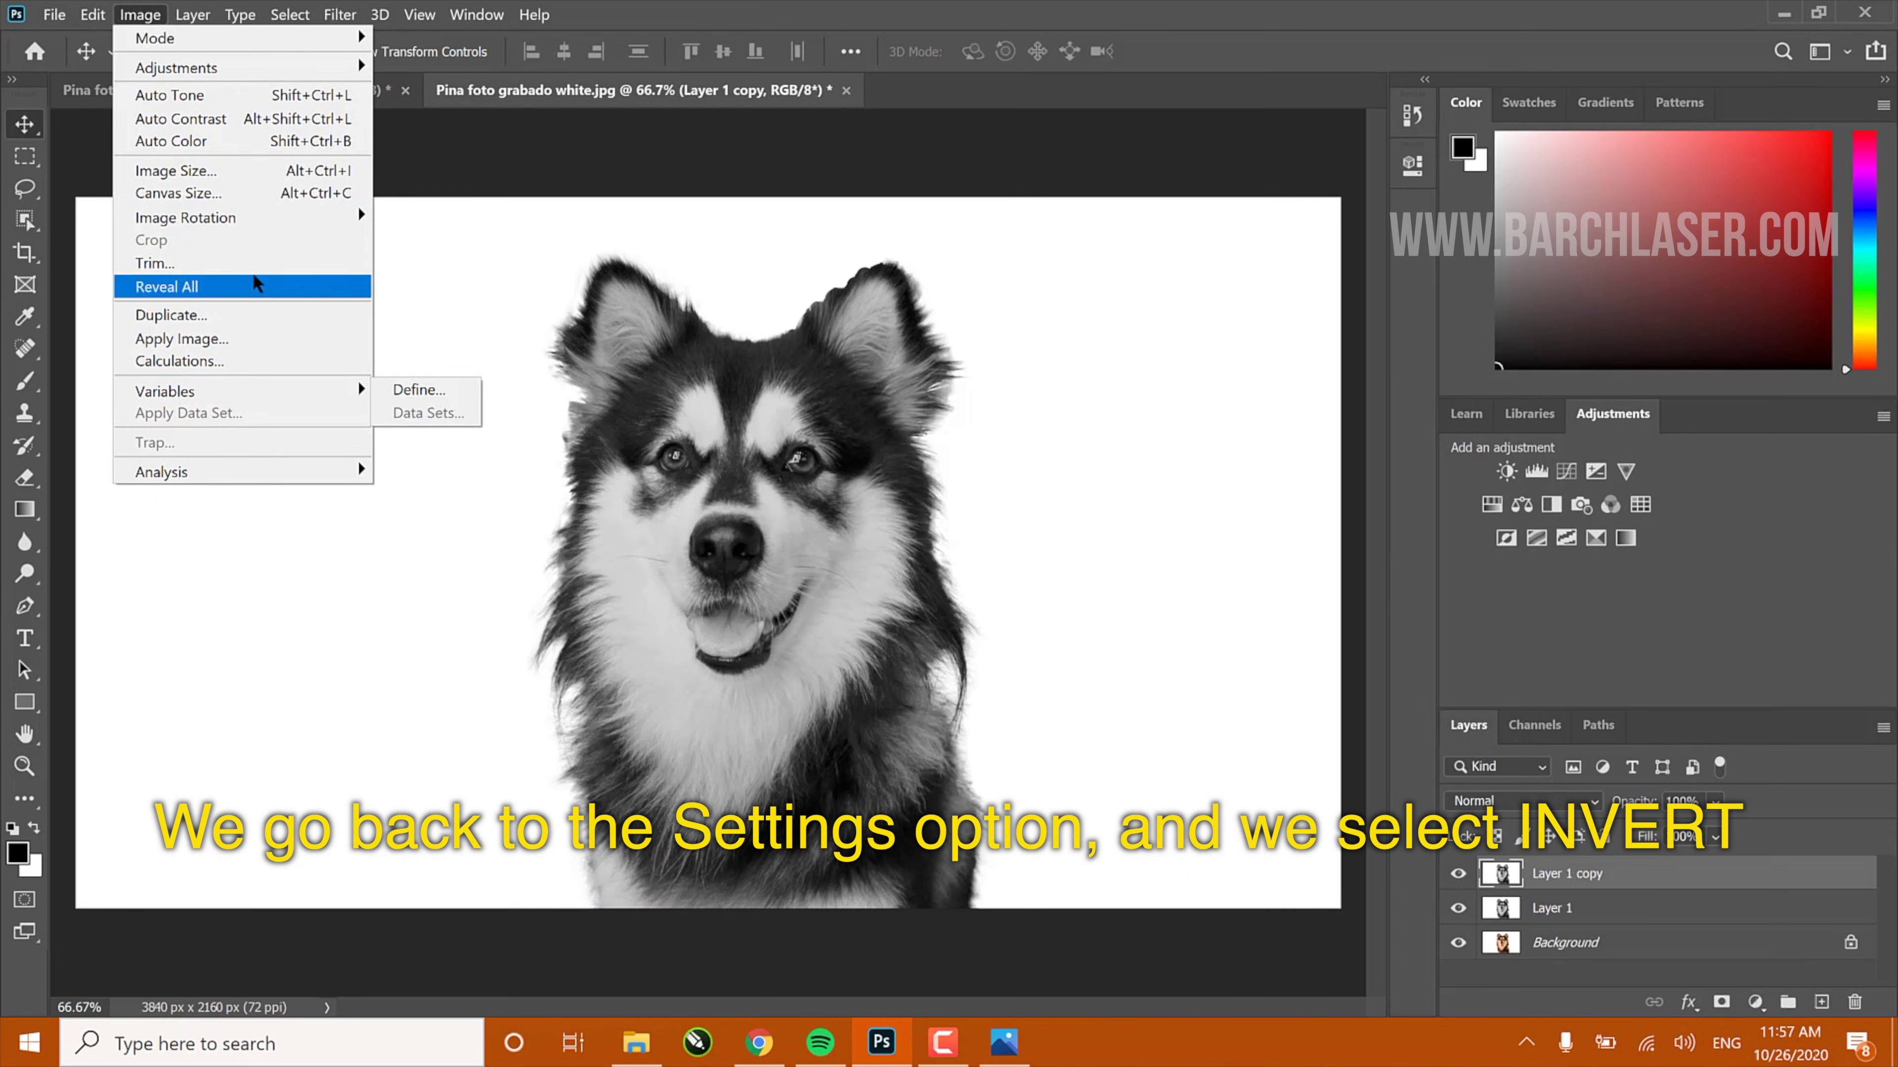
{"action": "mouse_move", "coordinate": [252, 233]}
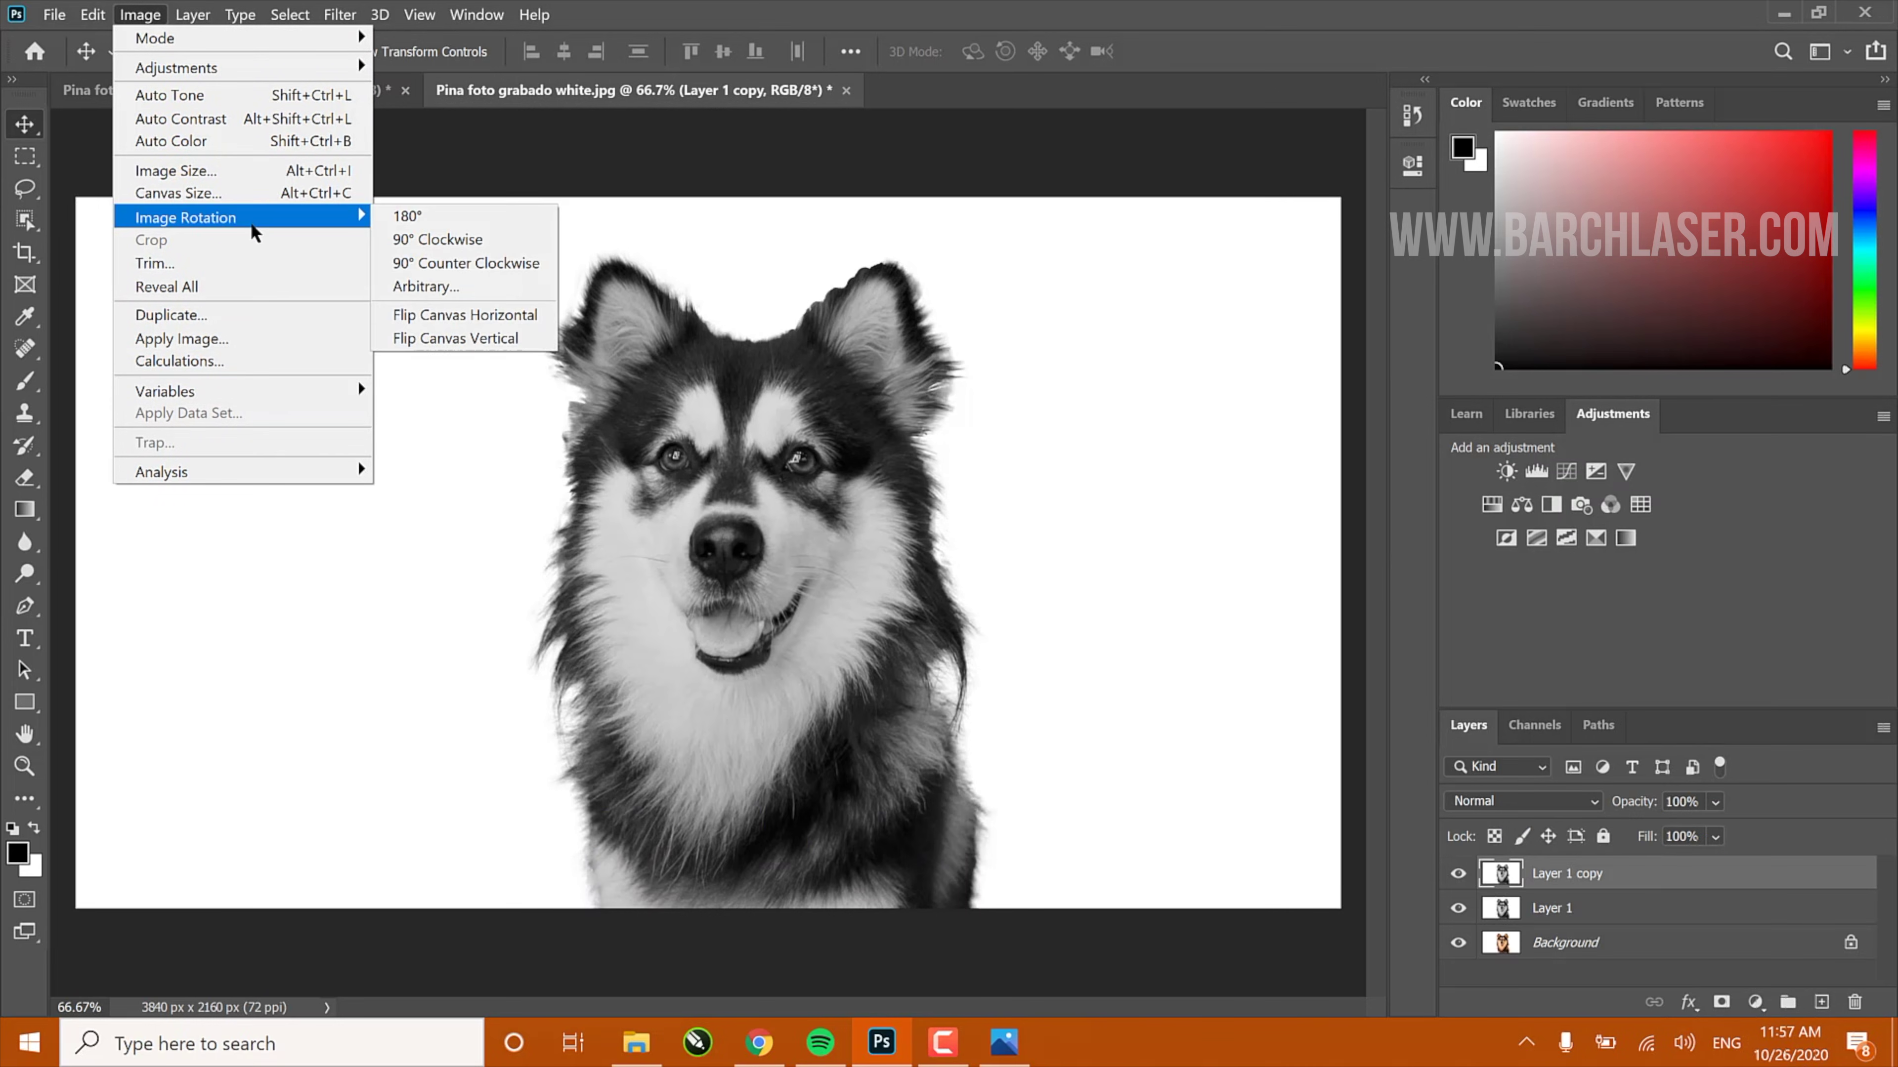
{"action": "mouse_move", "coordinate": [328, 69]}
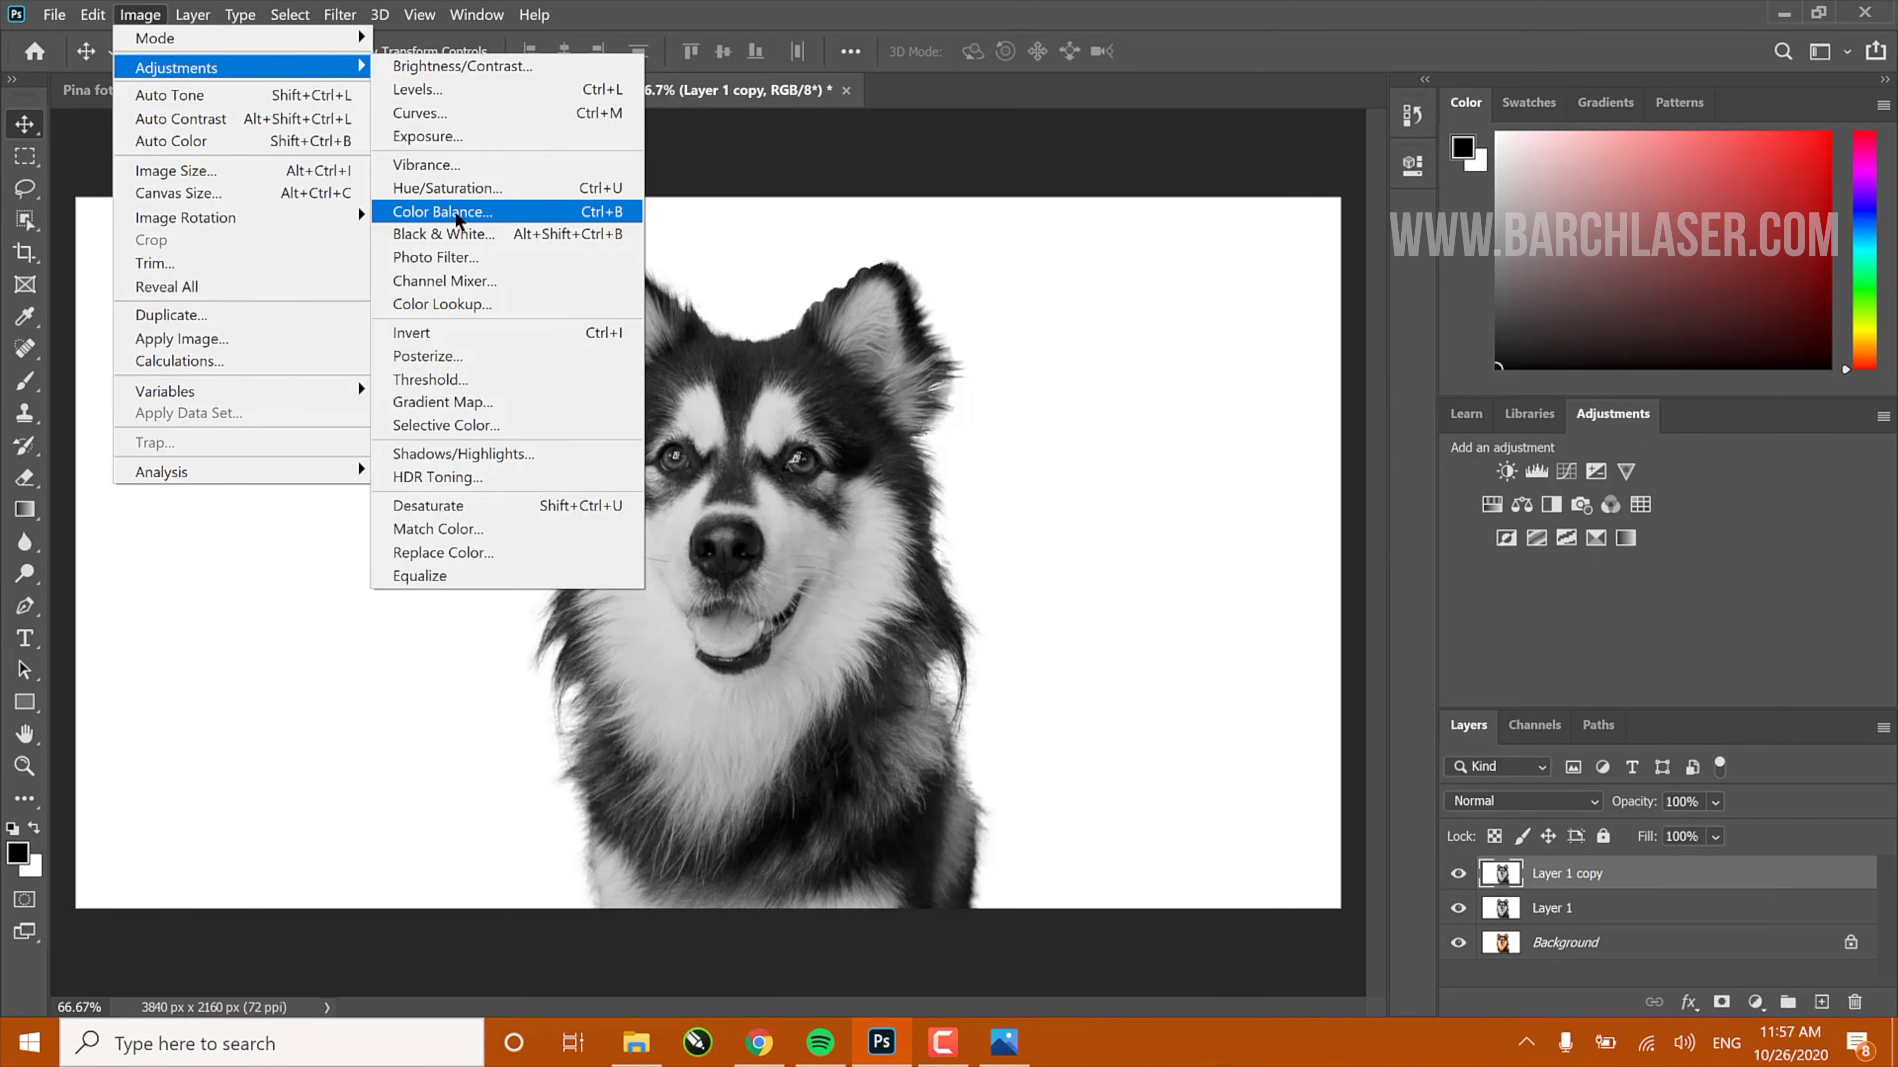
{"action": "left_click", "coordinate": [463, 335]}
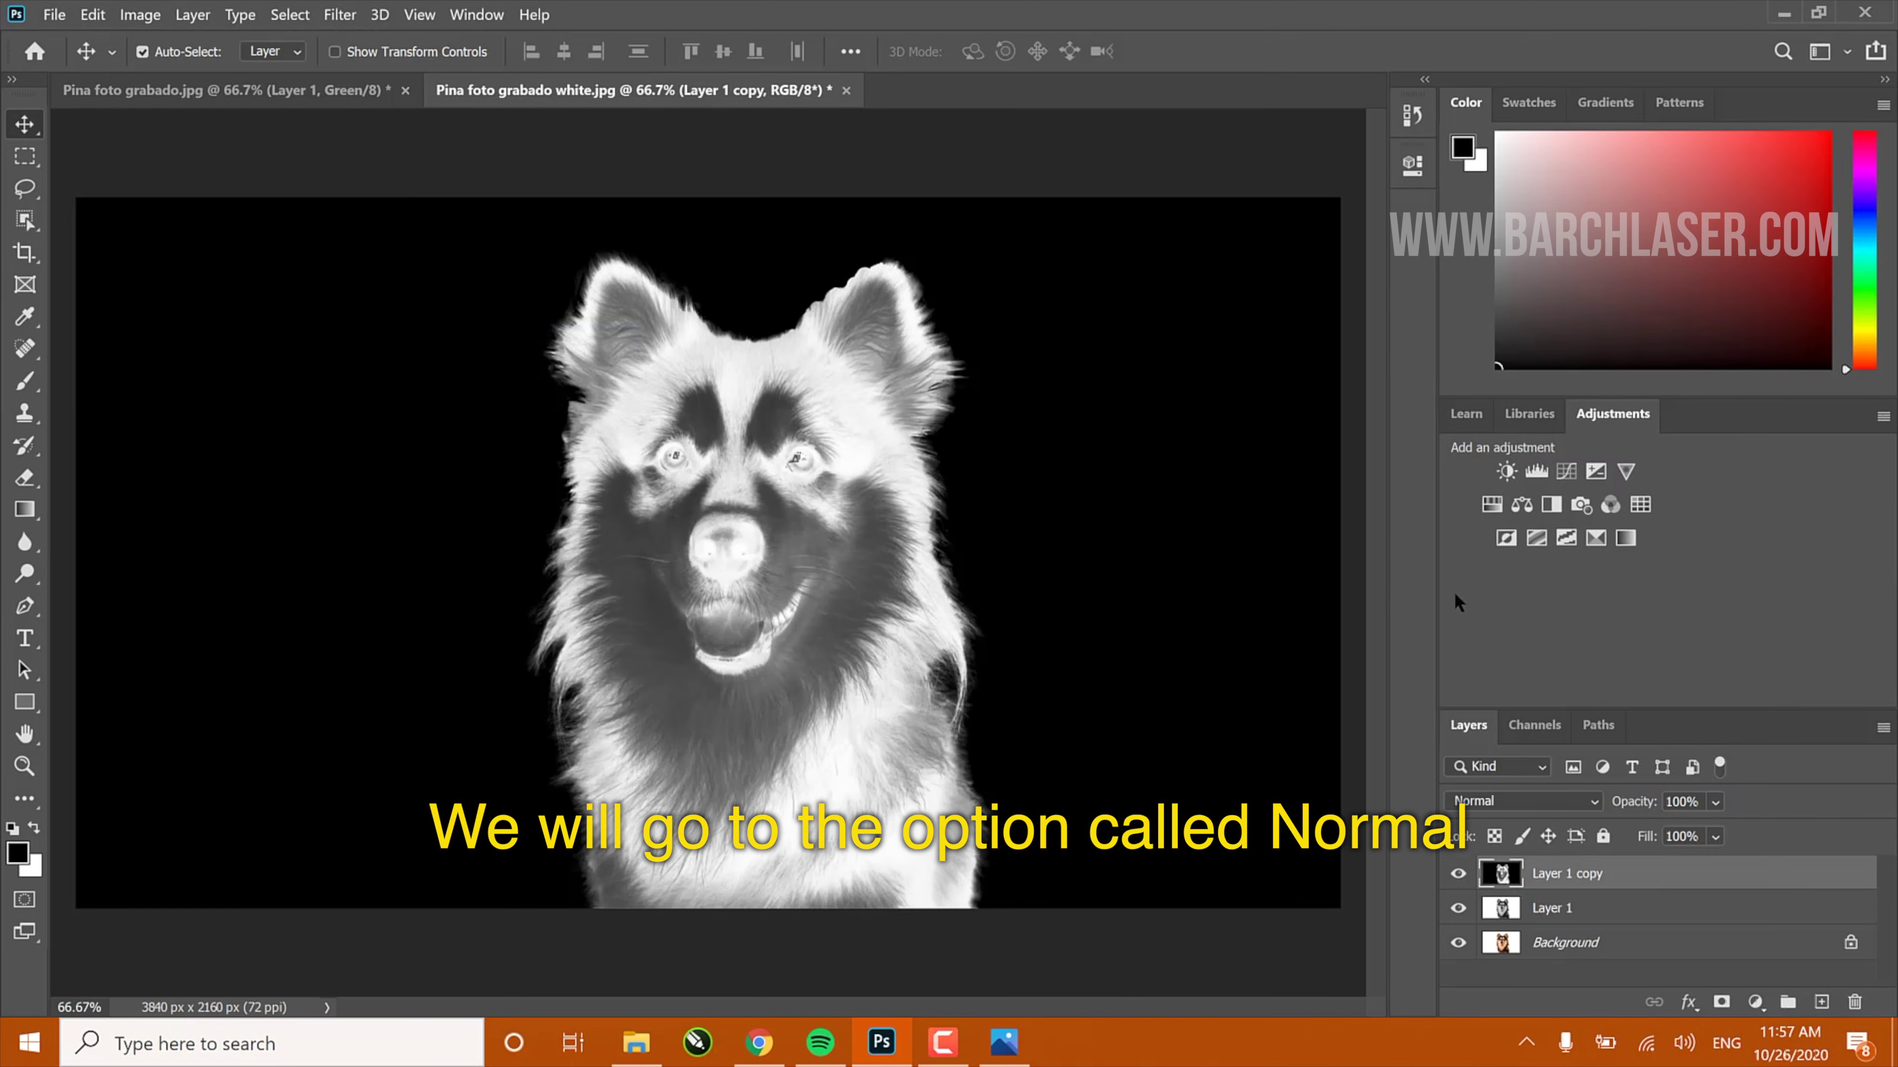
{"action": "left_click", "coordinate": [1562, 793]}
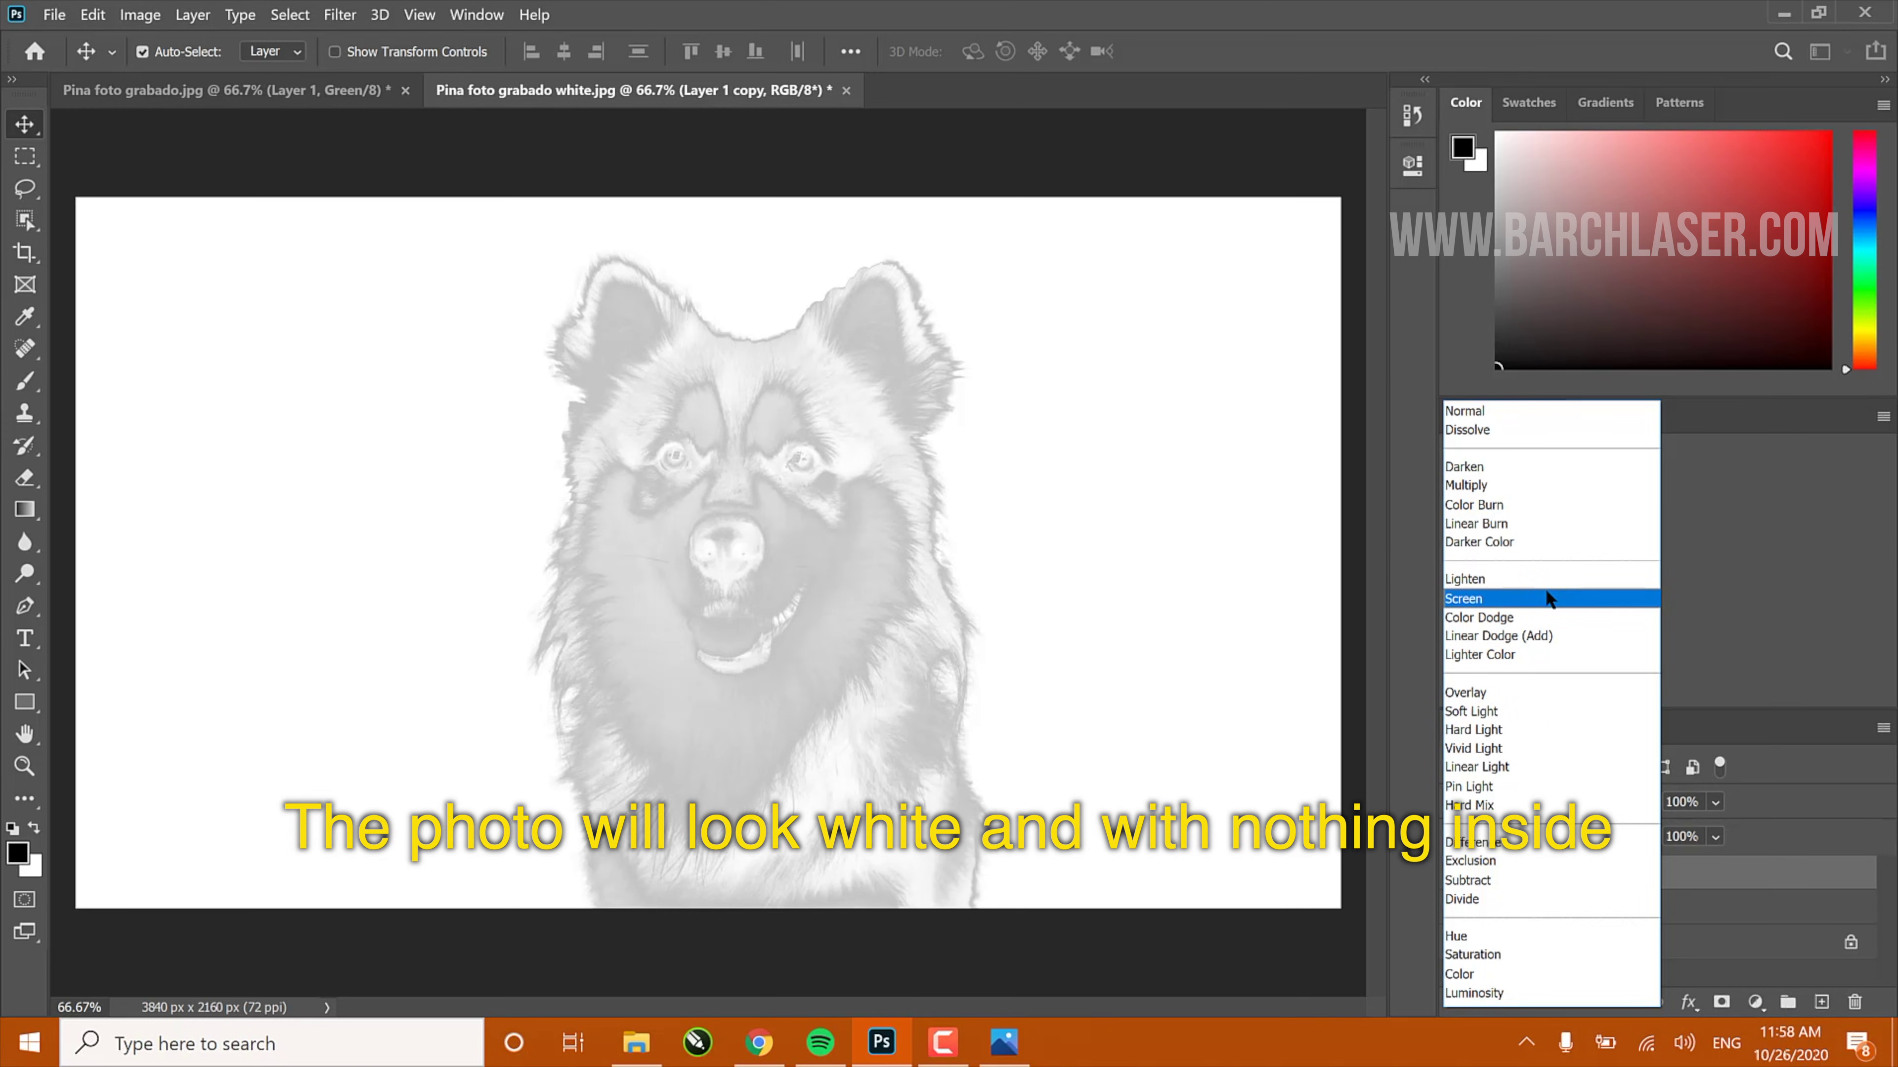
{"action": "left_click", "coordinate": [1529, 619]}
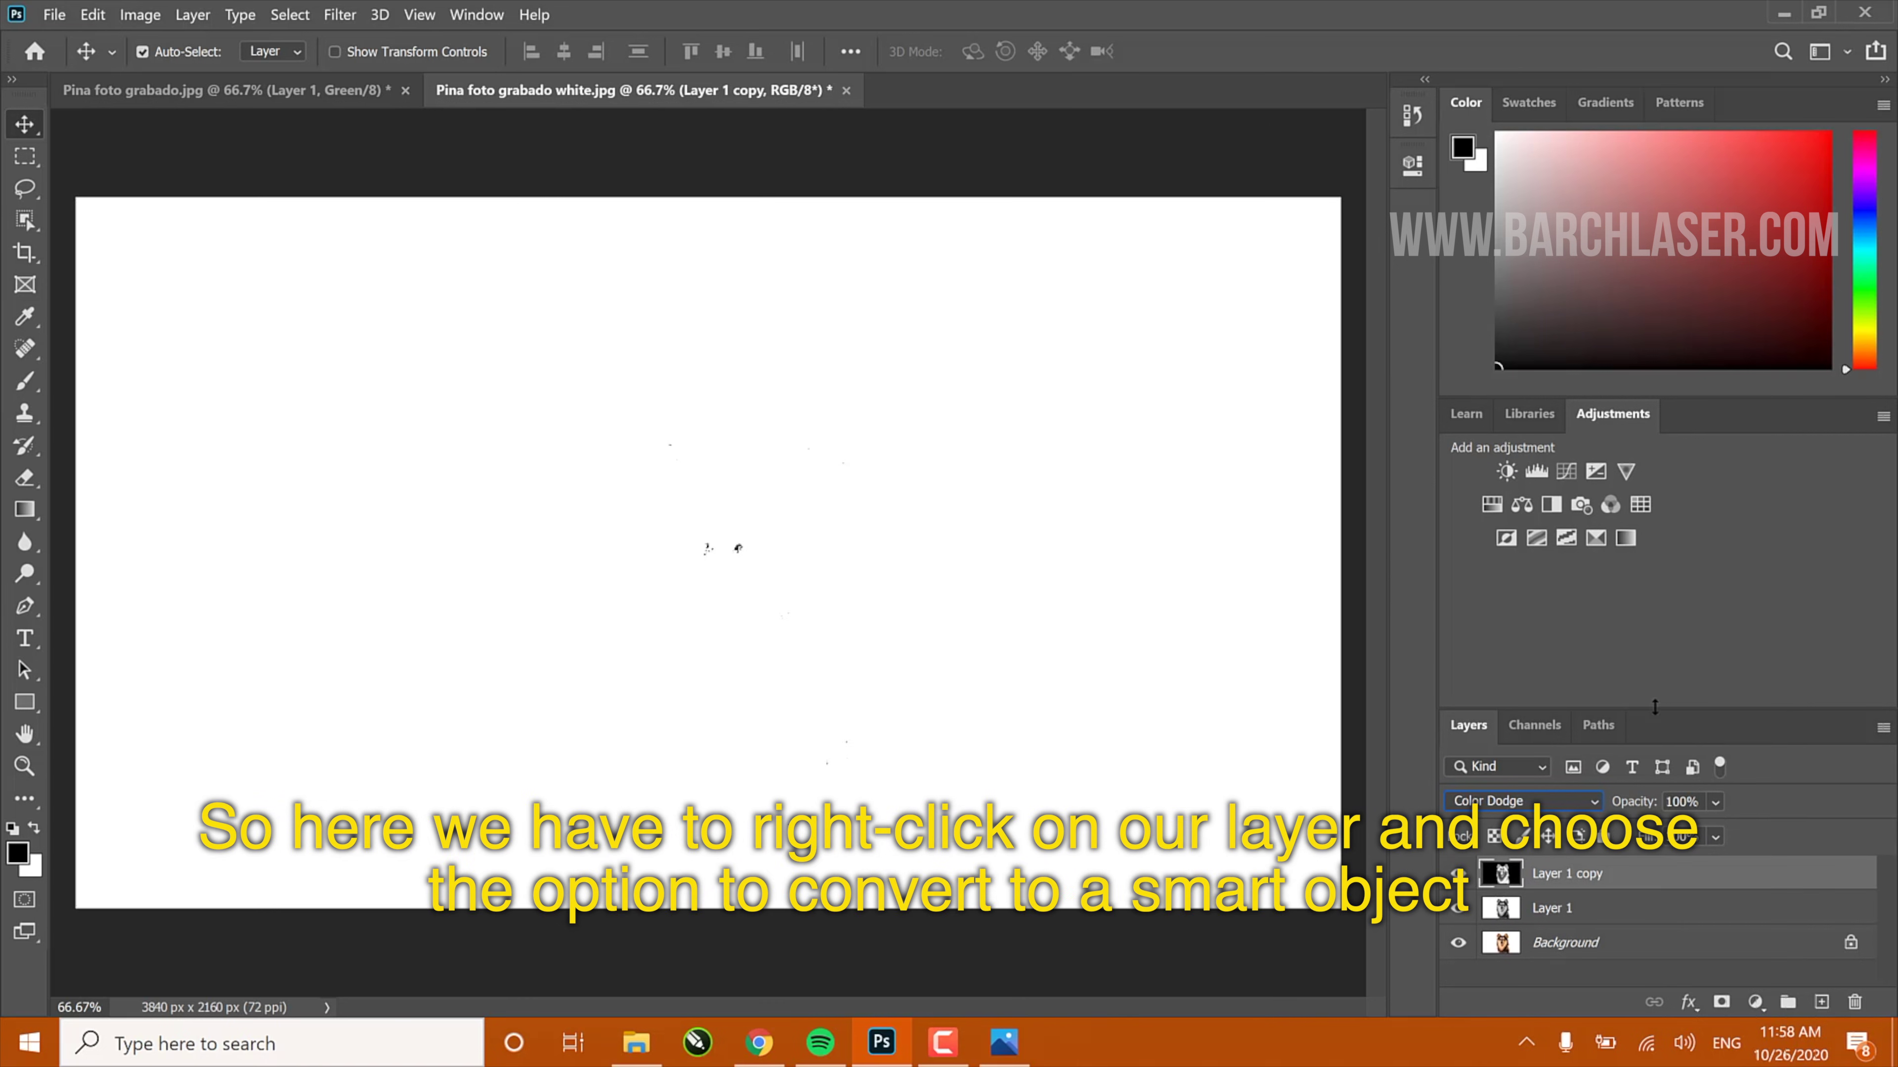
Convert Layer 1 copy to a smart object, with the document zoomed out to 50%
{"action": "left_click_drag", "start_coordinate": [1658, 704], "coordinate": [1668, 603]}
{"action": "key", "text": "ctrl+minus"}
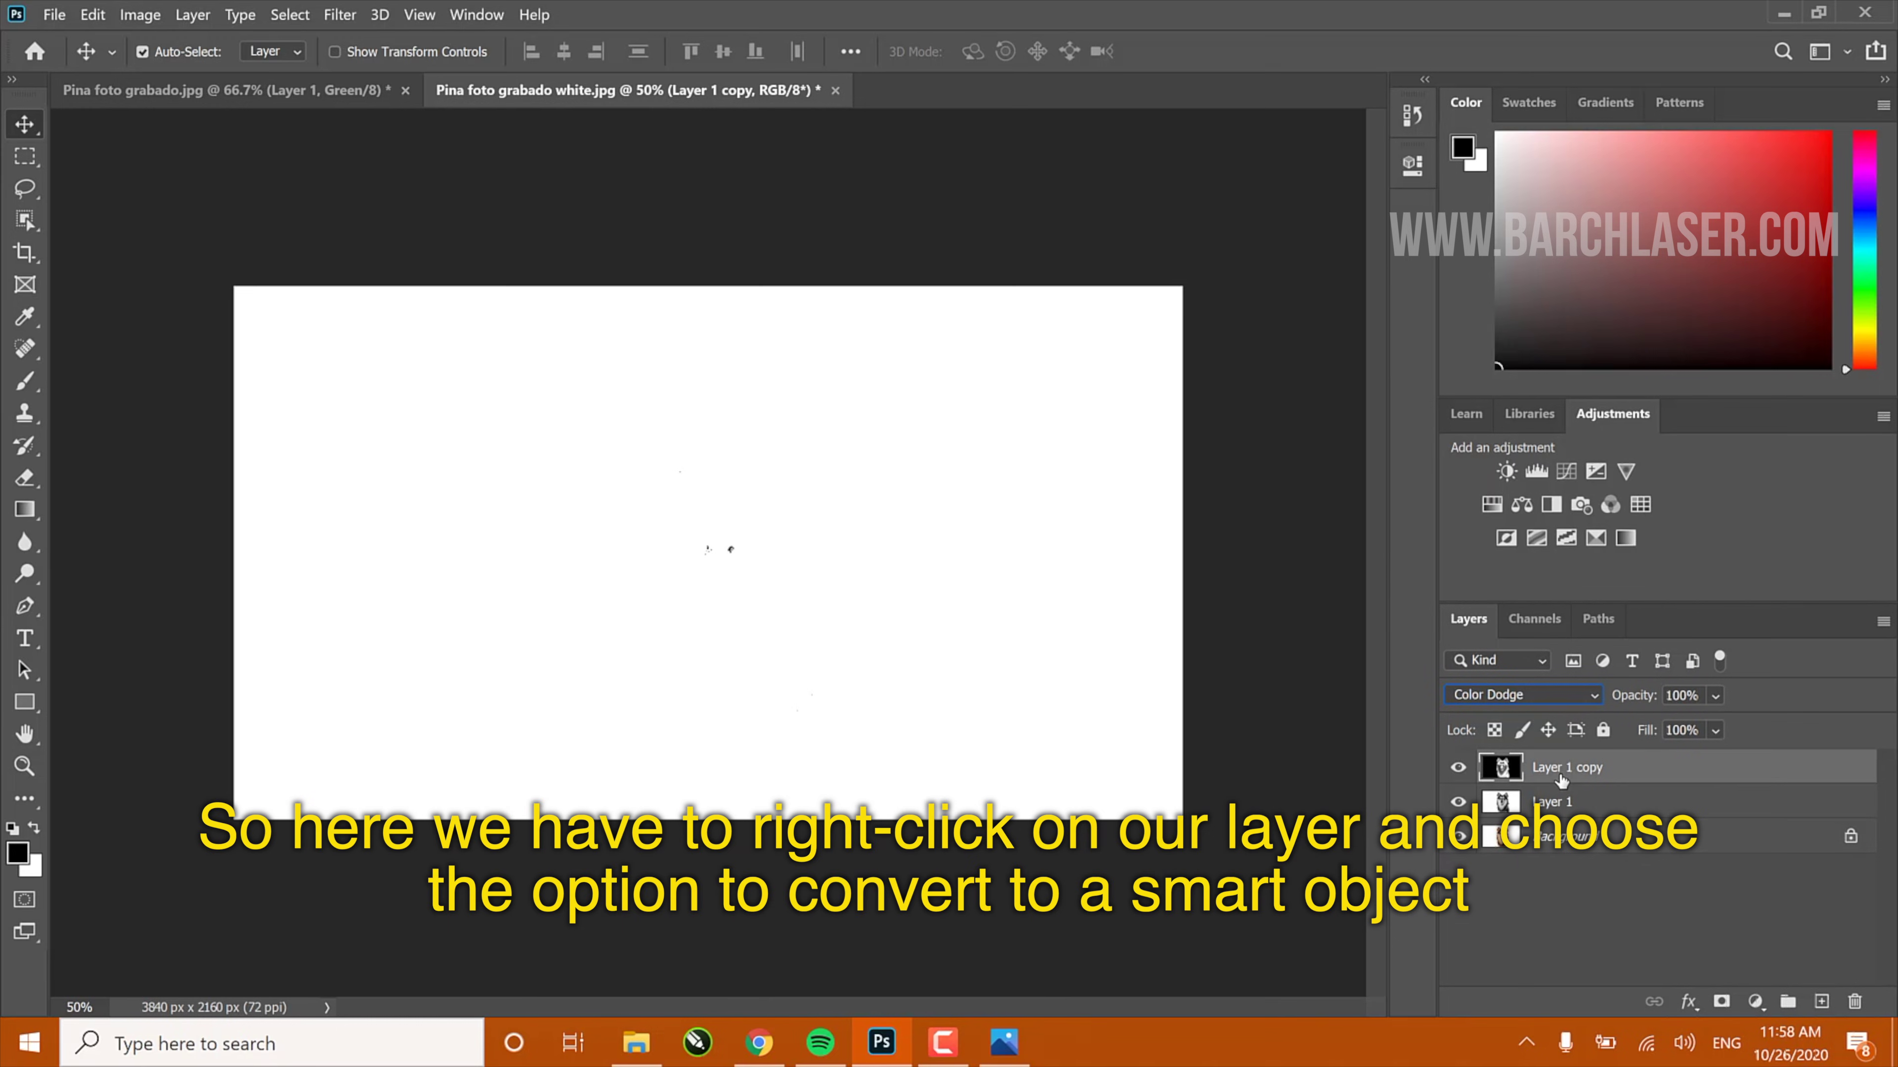
{"action": "right_click", "coordinate": [1561, 779]}
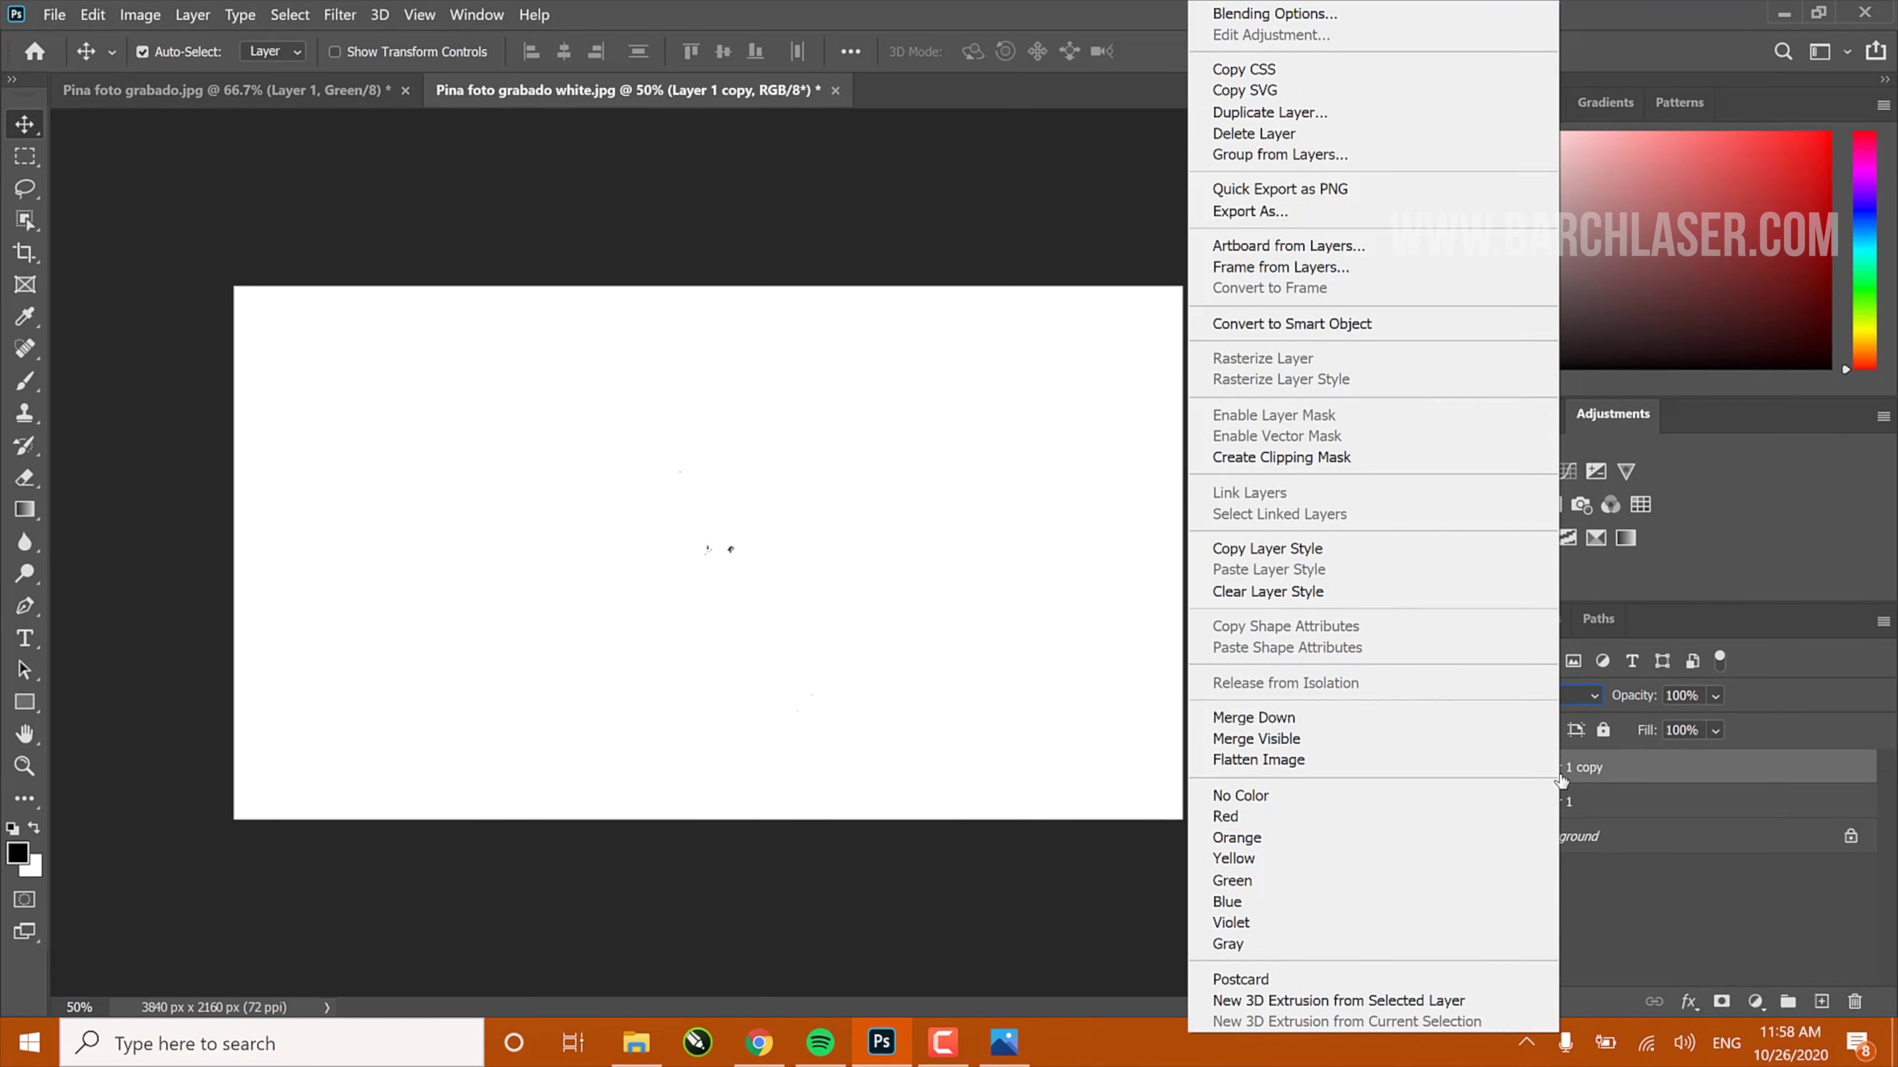
{"action": "left_click", "coordinate": [1383, 328]}
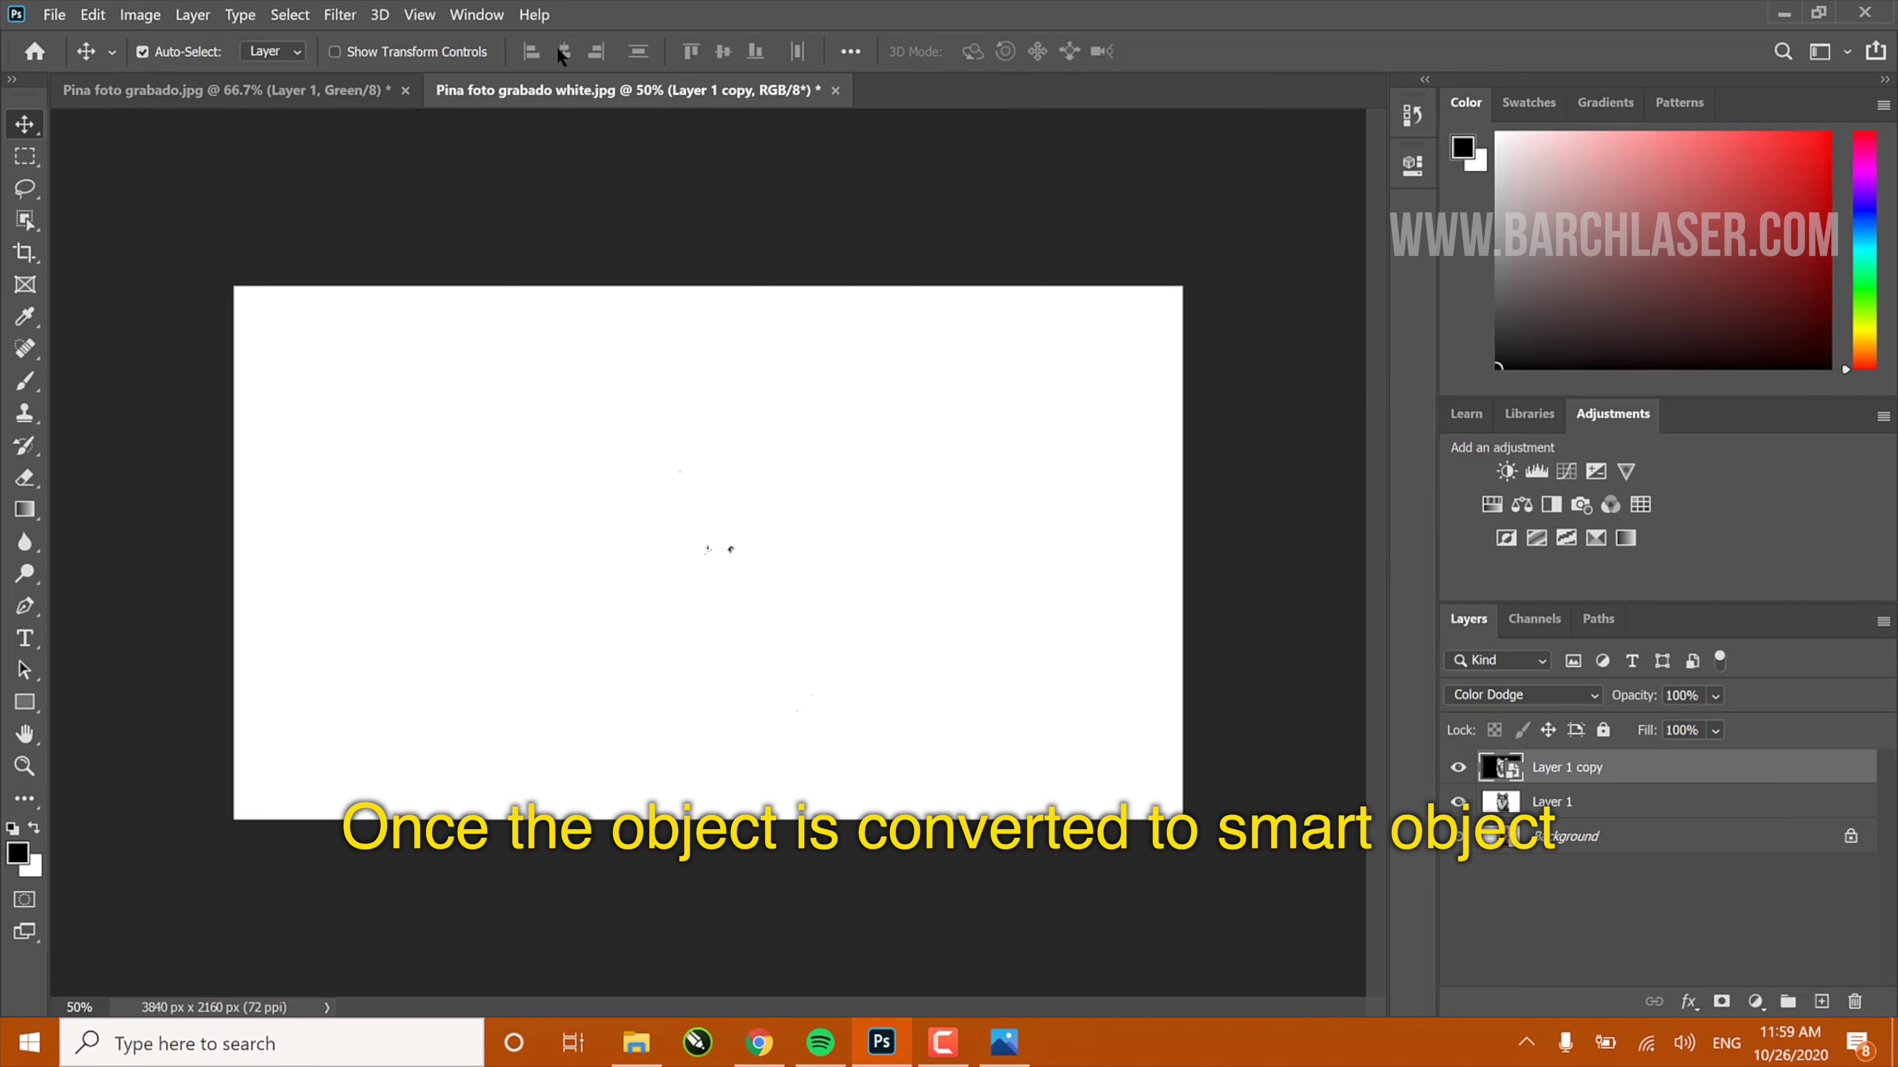
Apply a Gaussian Blur smart filter with a 37.4-pixel radius
{"action": "left_click", "coordinate": [345, 16]}
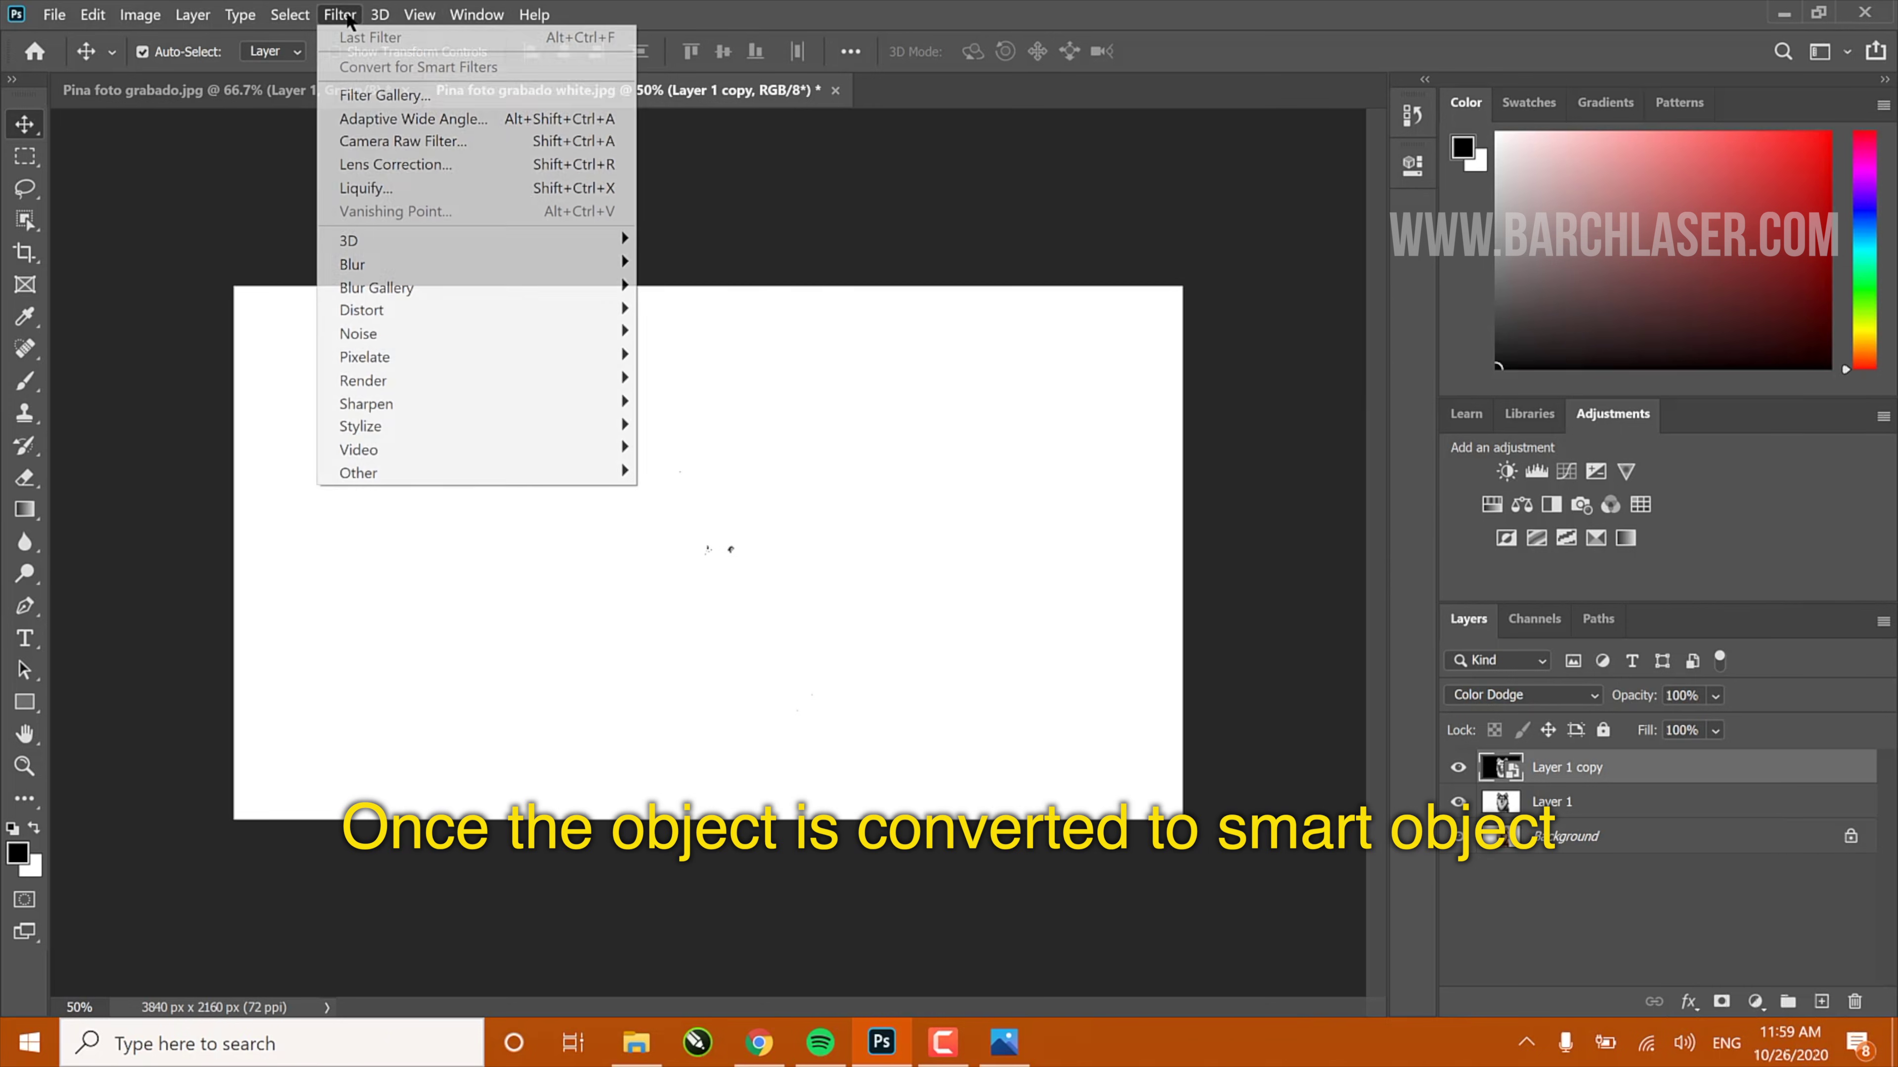
{"action": "mouse_move", "coordinate": [426, 263]}
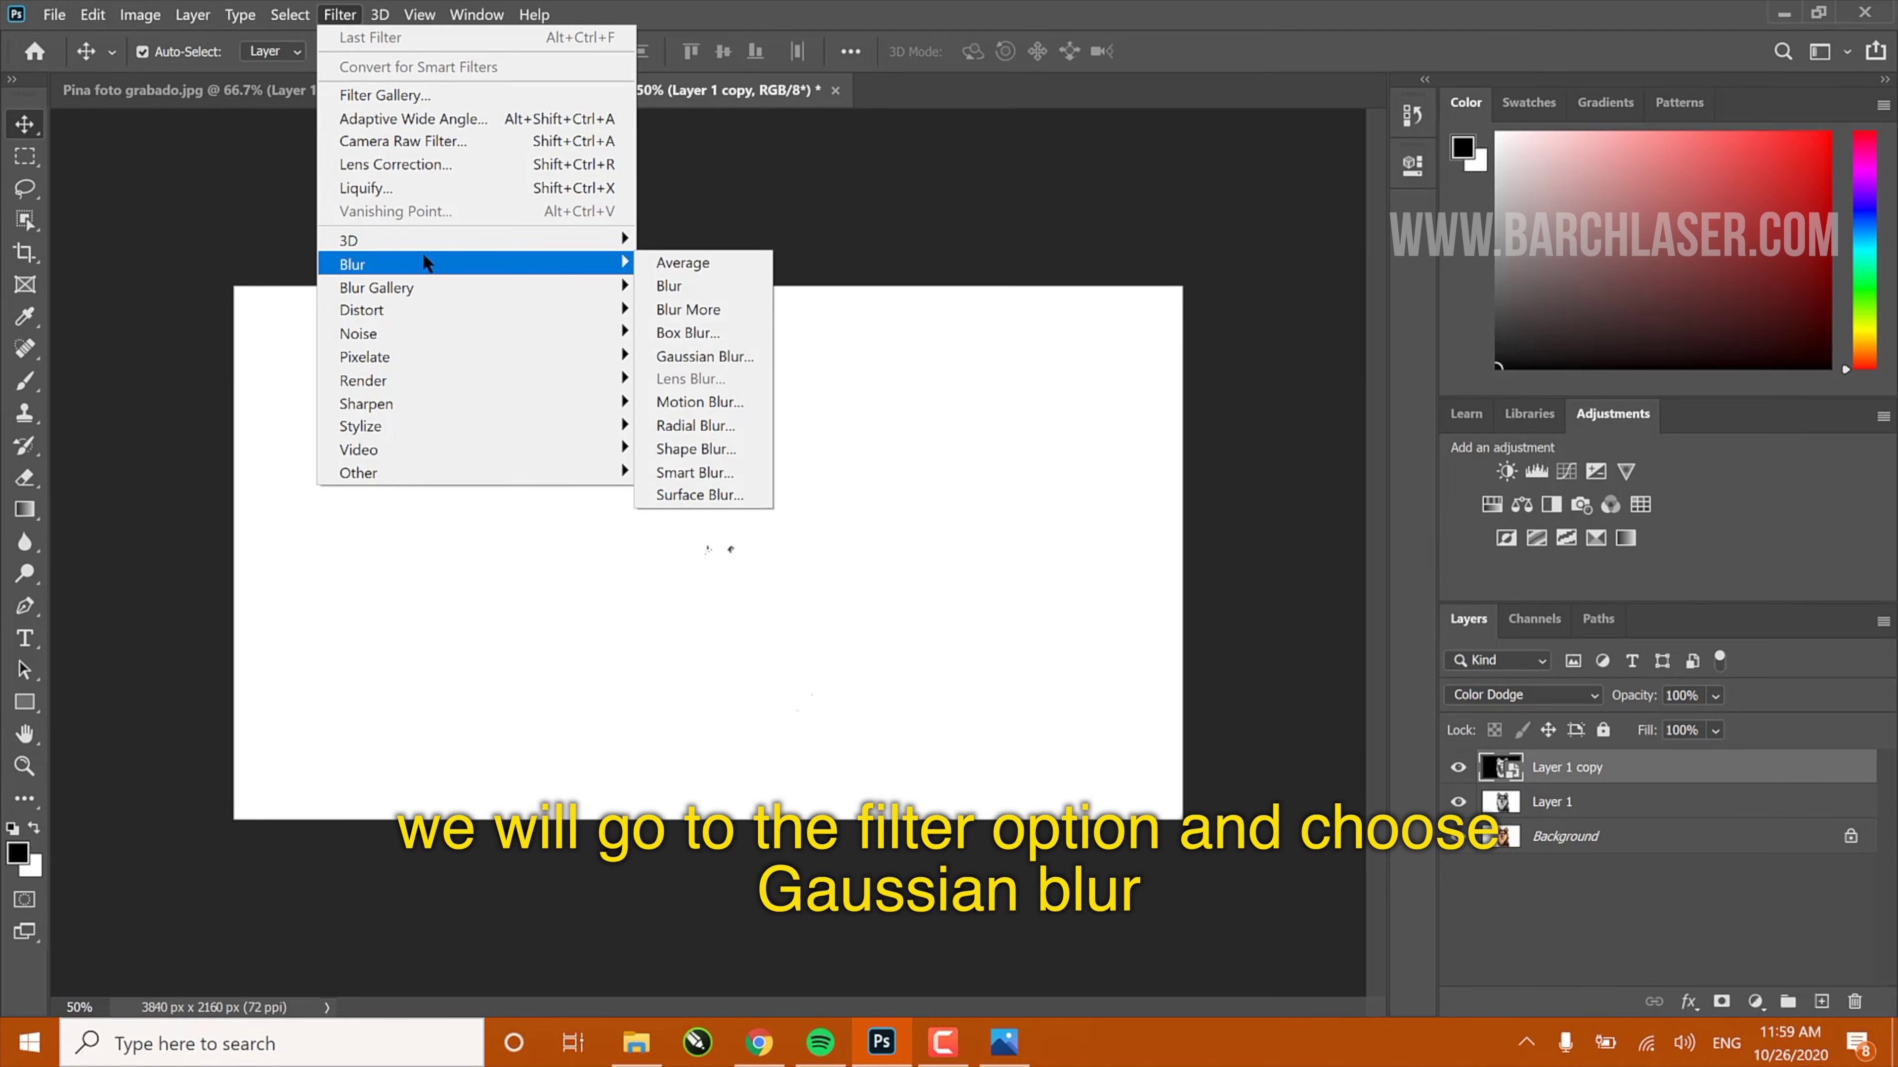
{"action": "left_click", "coordinate": [702, 355]}
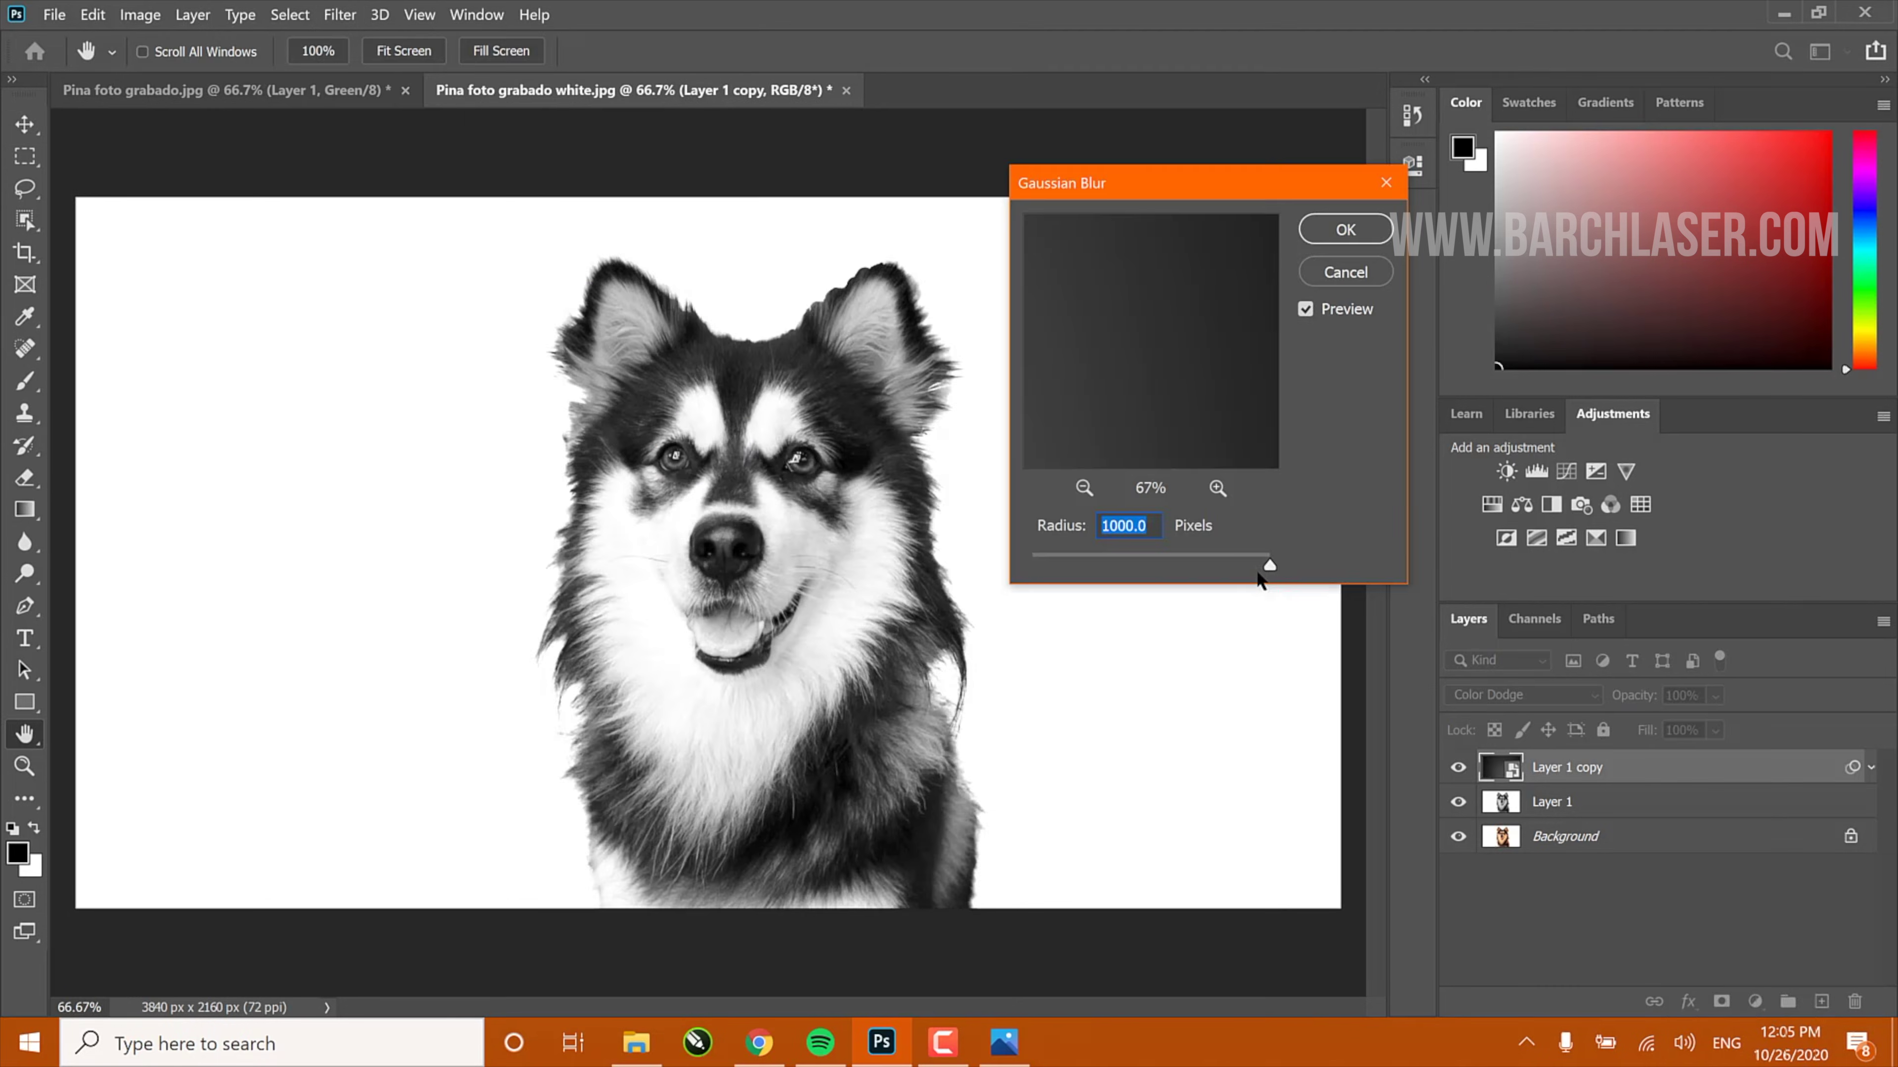
{"action": "mouse_move", "coordinate": [1270, 566]}
{"action": "left_mouse_down"}
{"action": "mouse_move", "coordinate": [1122, 559]}
{"action": "mouse_move", "coordinate": [1278, 576]}
{"action": "mouse_move", "coordinate": [1152, 574]}
{"action": "left_mouse_up"}
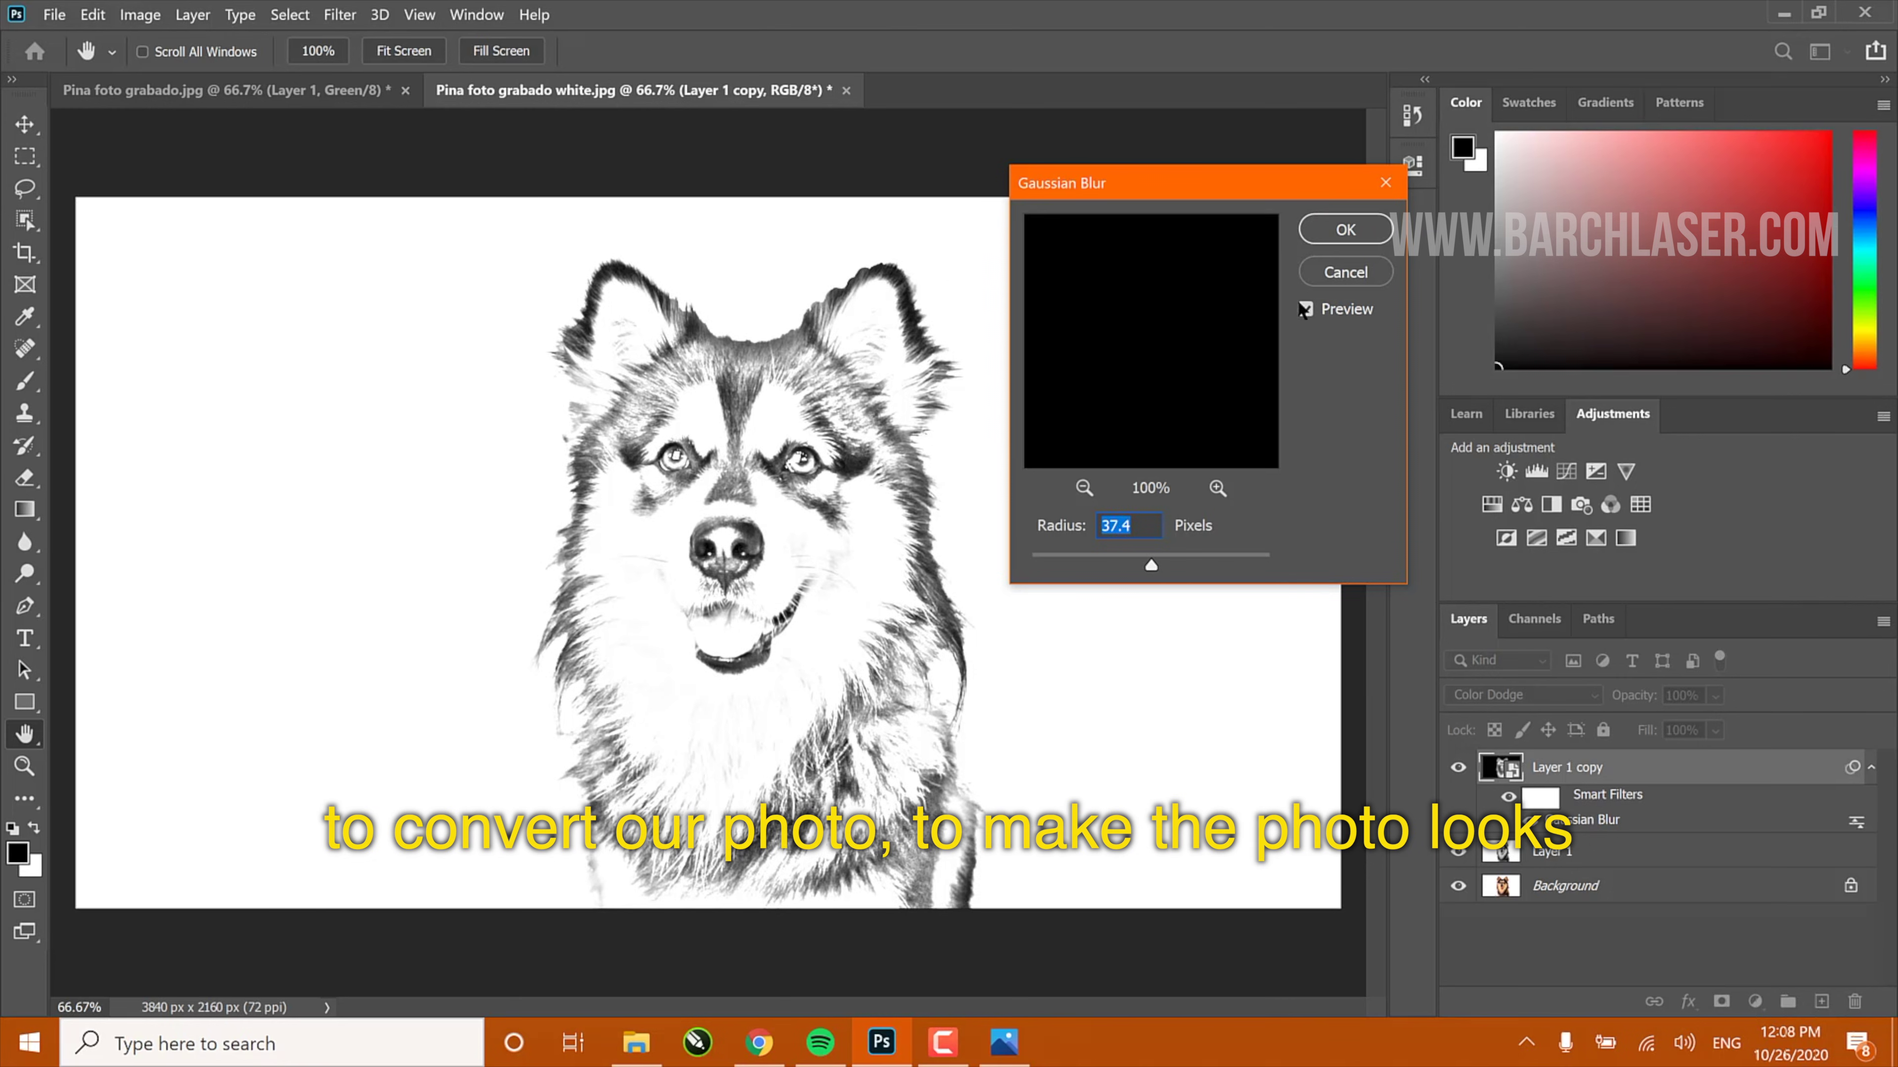
{"action": "left_click", "coordinate": [1345, 230]}
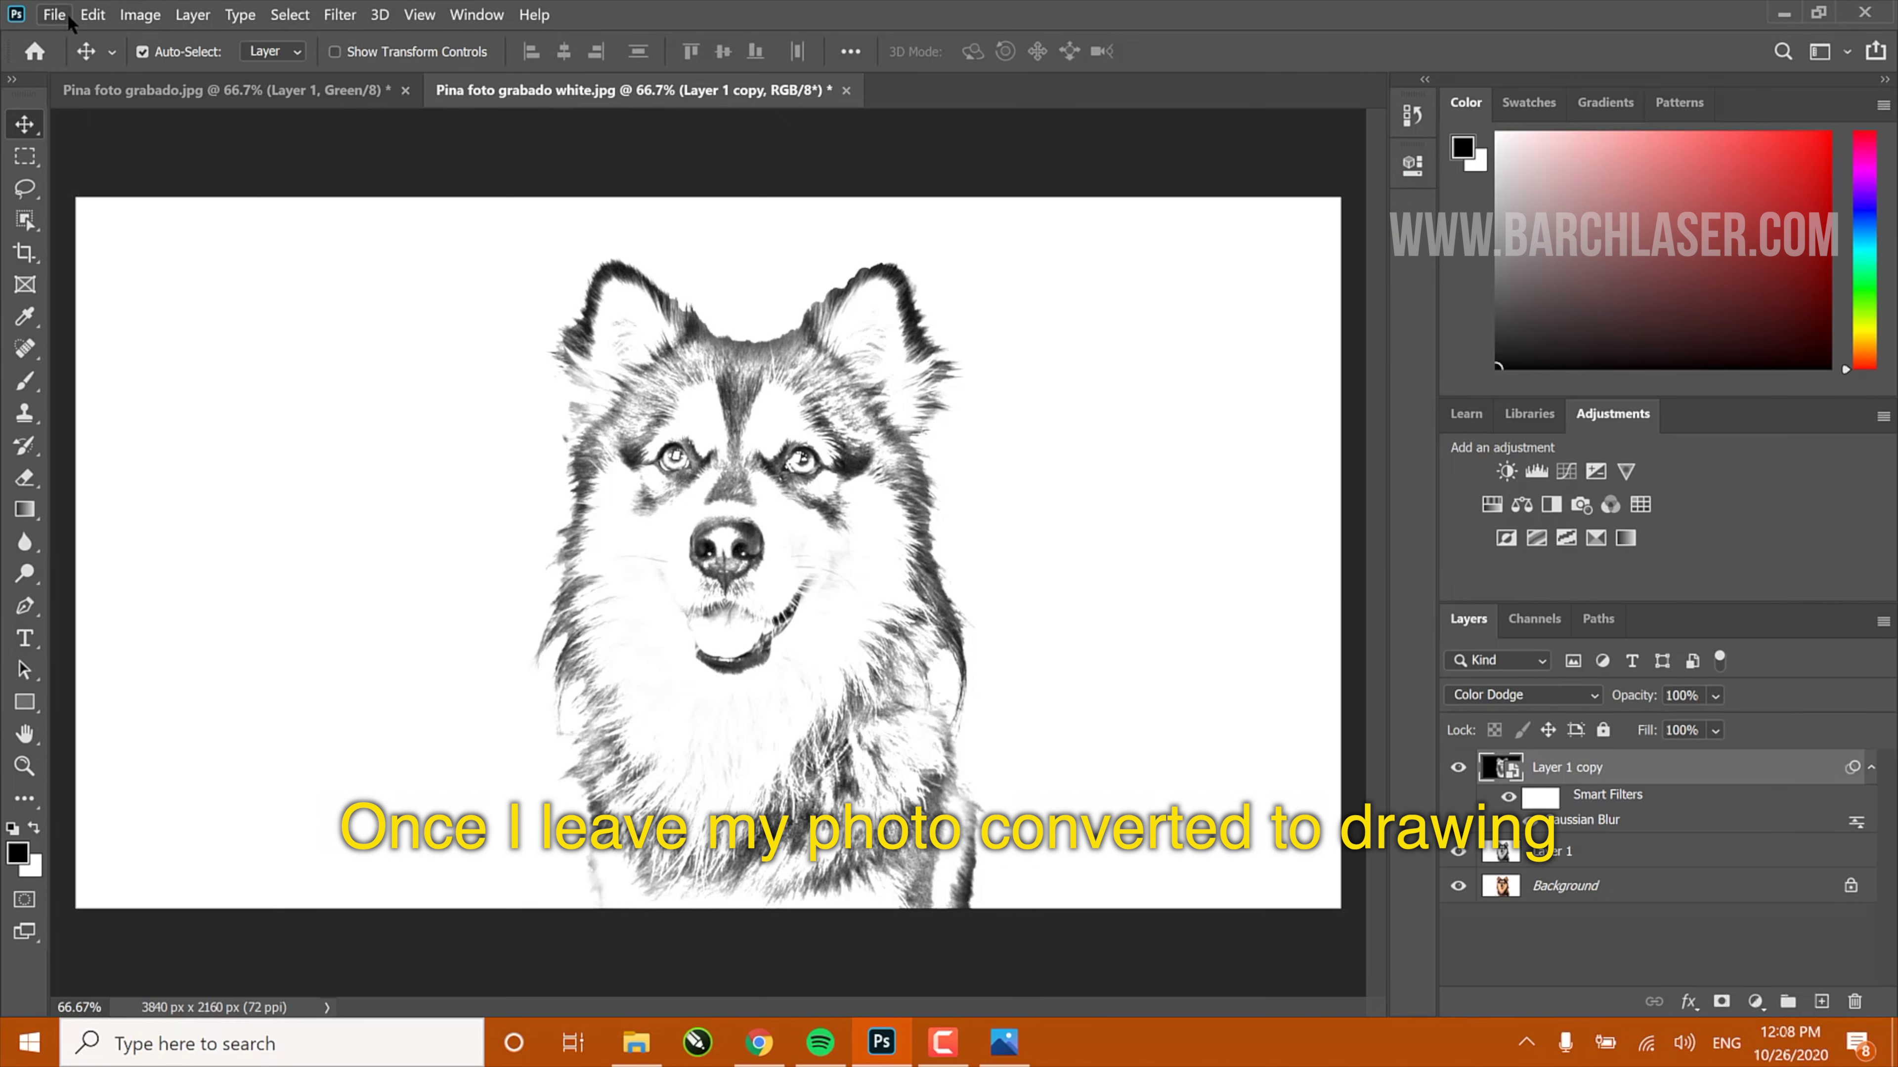
Export the pencil sketch as a JPG to the Desktop and launch Adobe Illustrator
{"action": "left_click", "coordinate": [54, 14]}
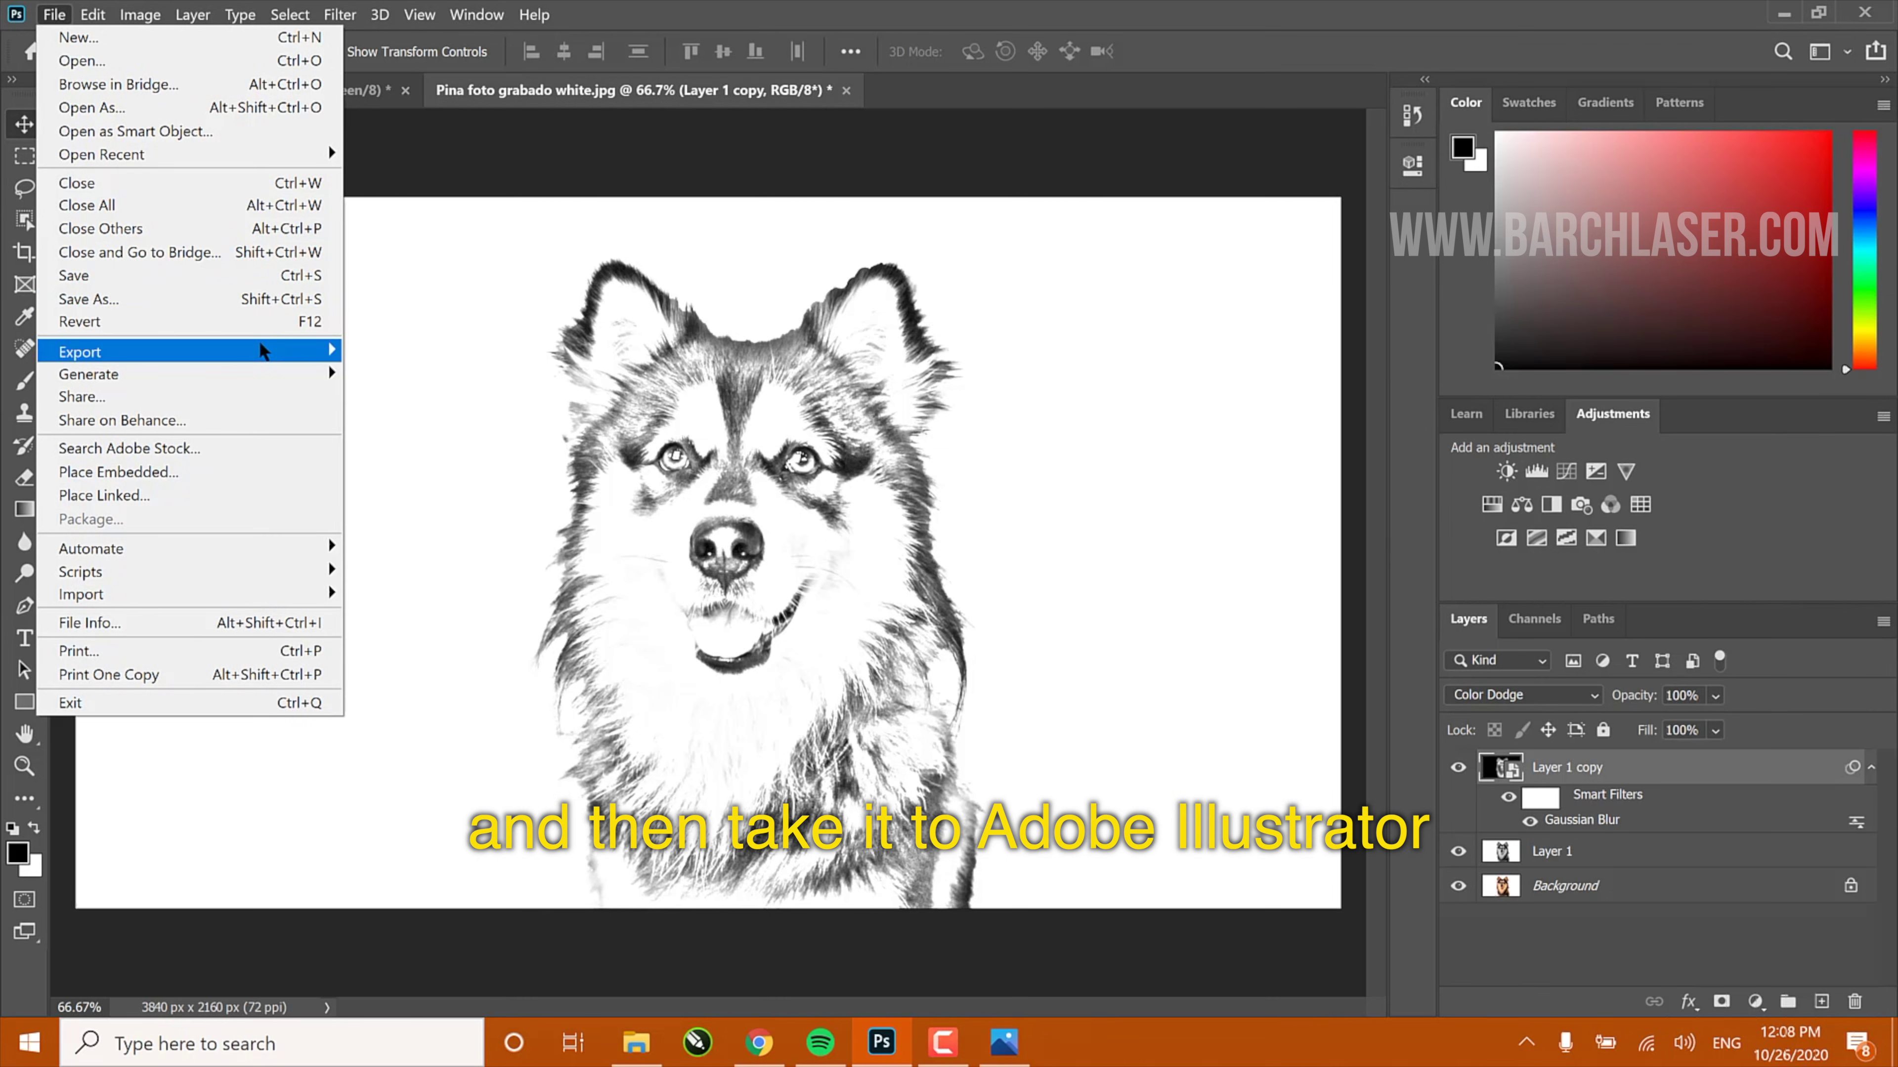
{"action": "mouse_move", "coordinate": [267, 350]}
{"action": "left_click", "coordinate": [460, 373]}
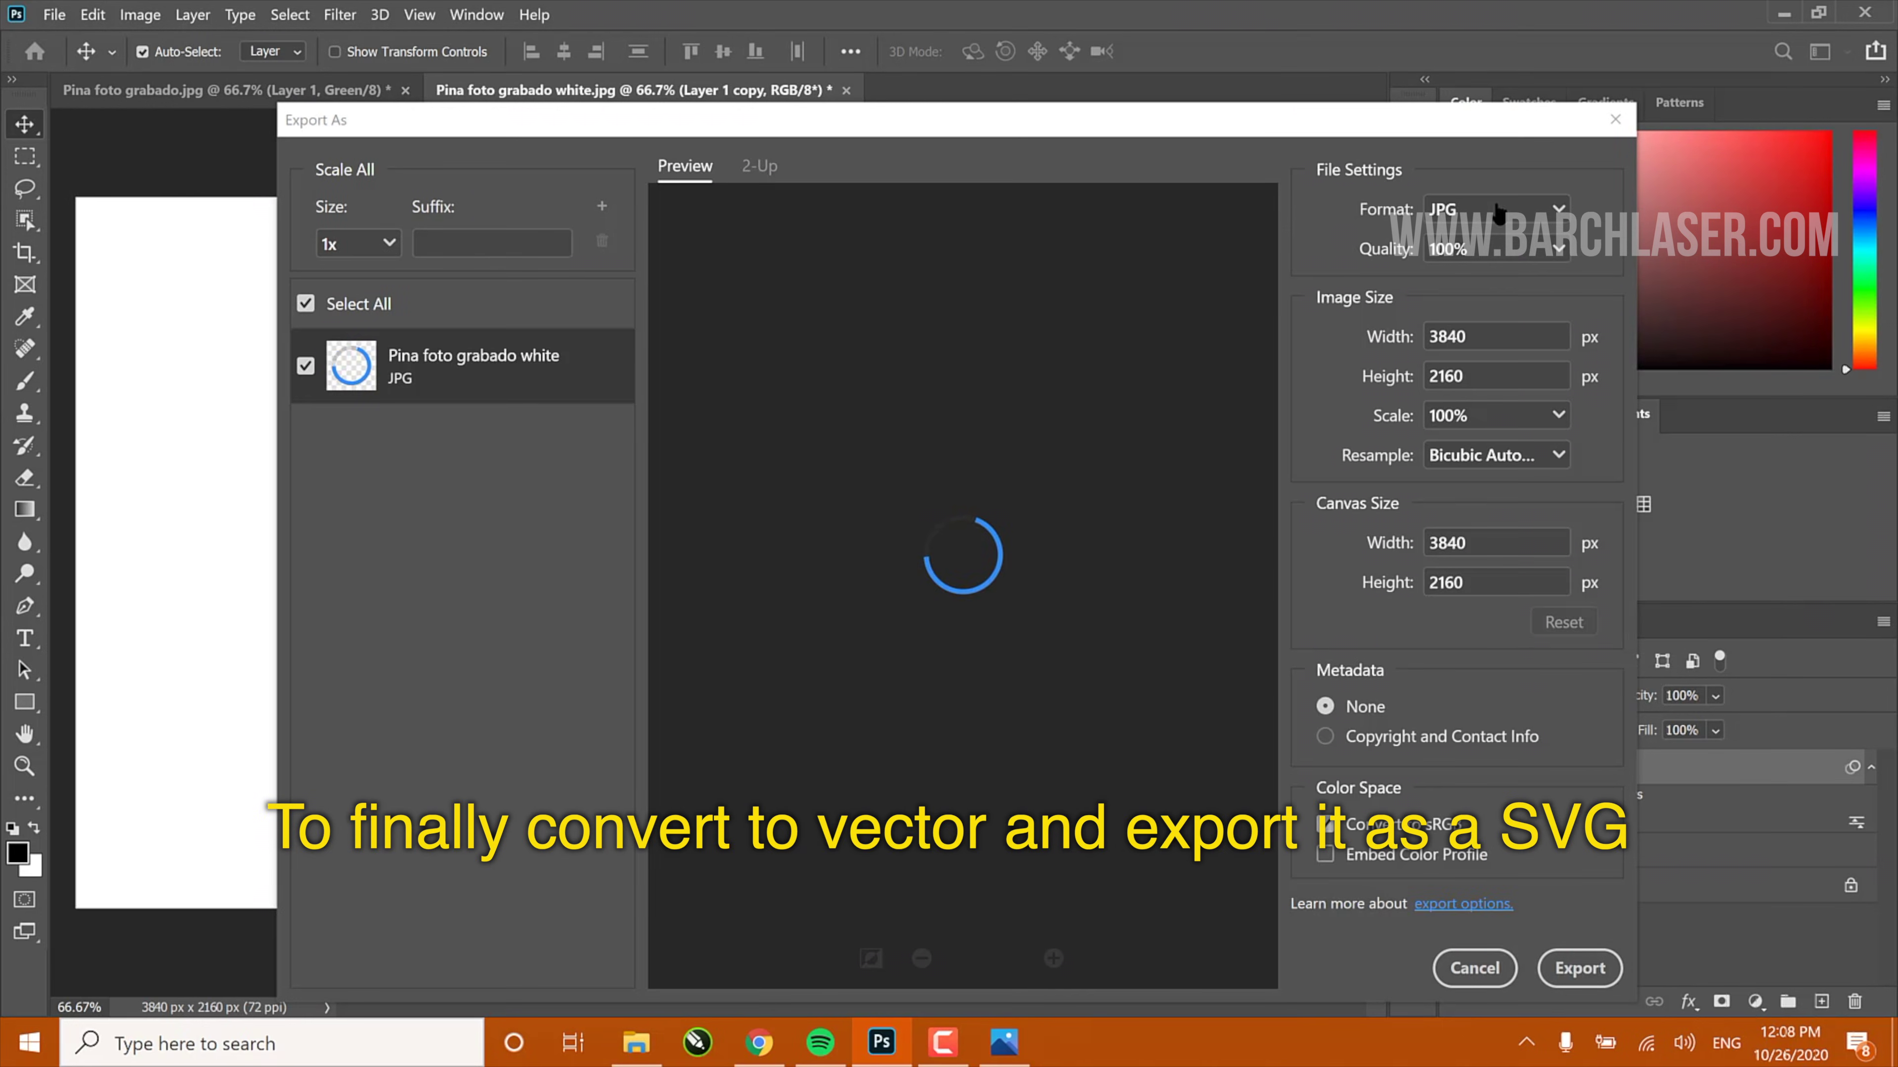
{"action": "left_click", "coordinate": [1580, 968]}
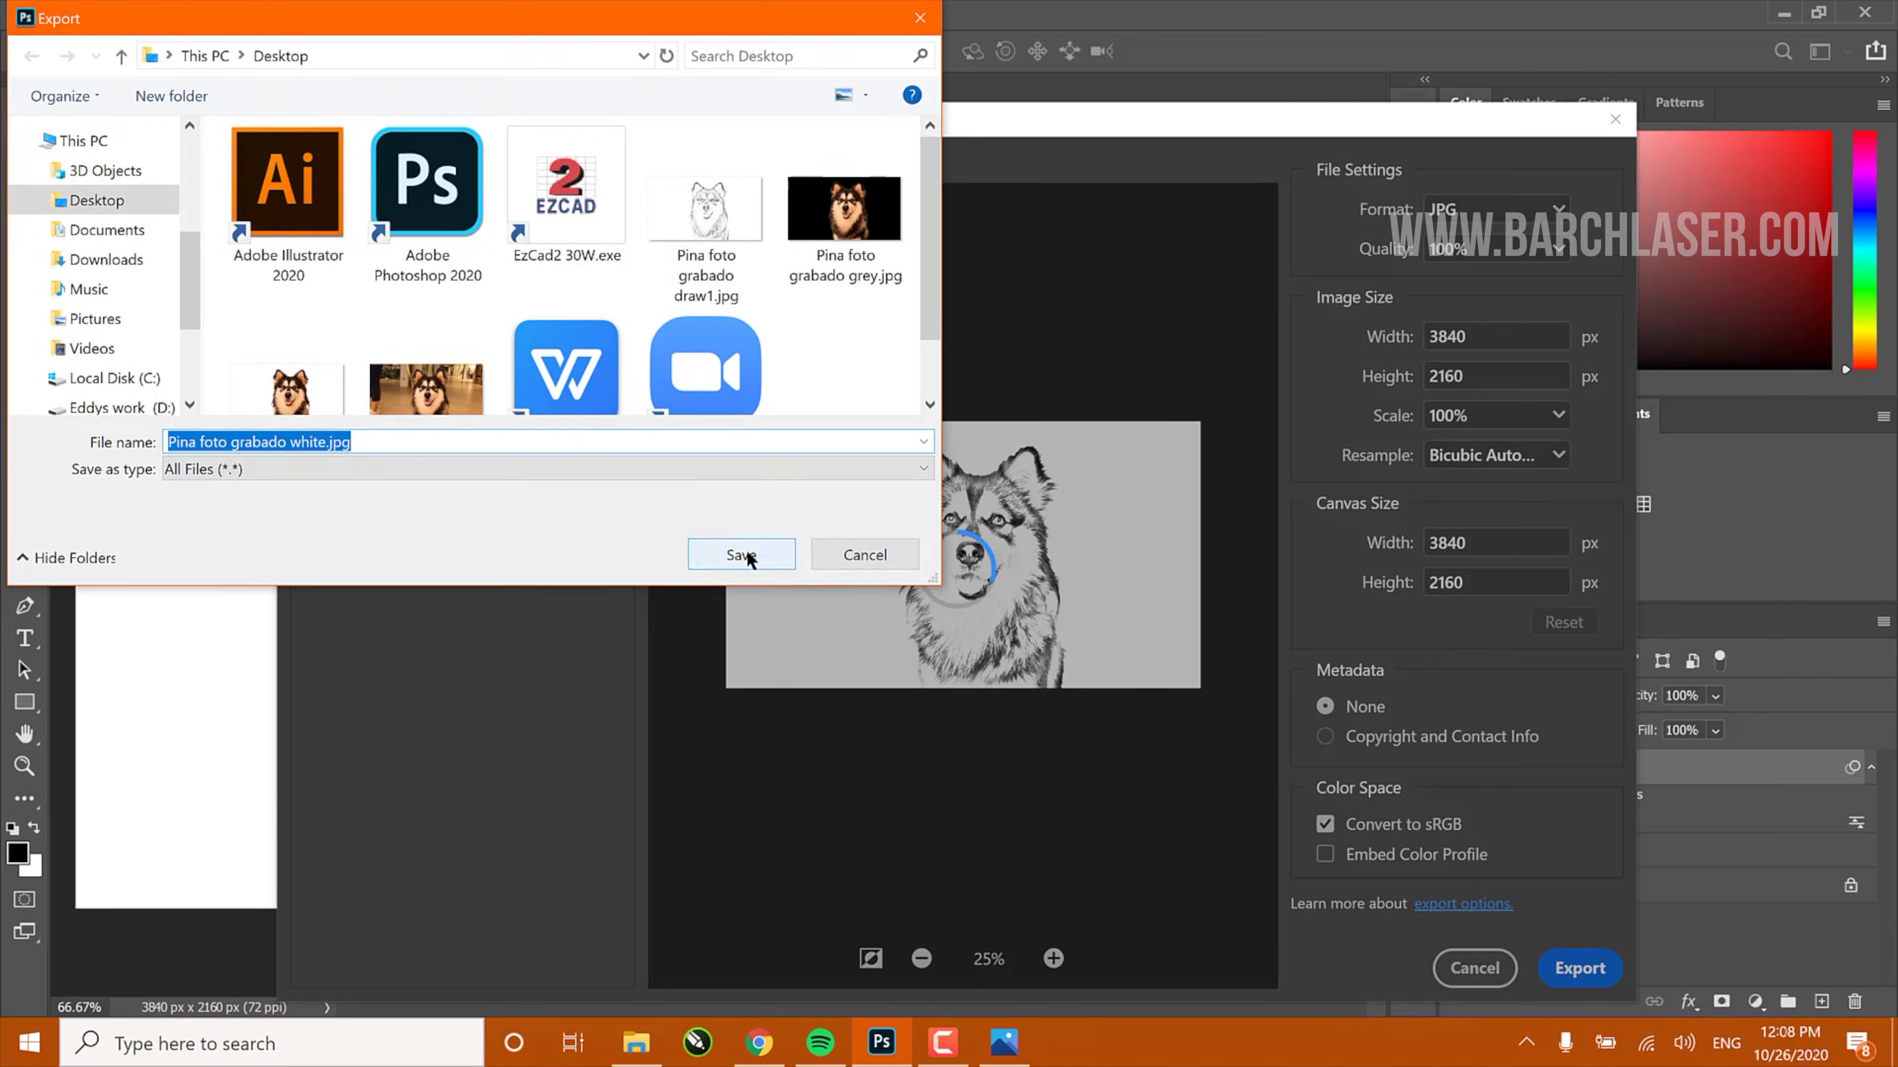
{"action": "key", "text": "Right"}
{"action": "key", "text": "BackSpace"}
{"action": "key", "text": "BackSpace"}
{"action": "key", "text": "BackSpace"}
{"action": "key", "text": "BackSpace"}
{"action": "left_click", "coordinate": [741, 555]}
{"action": "double_click", "coordinate": [140, 397]}
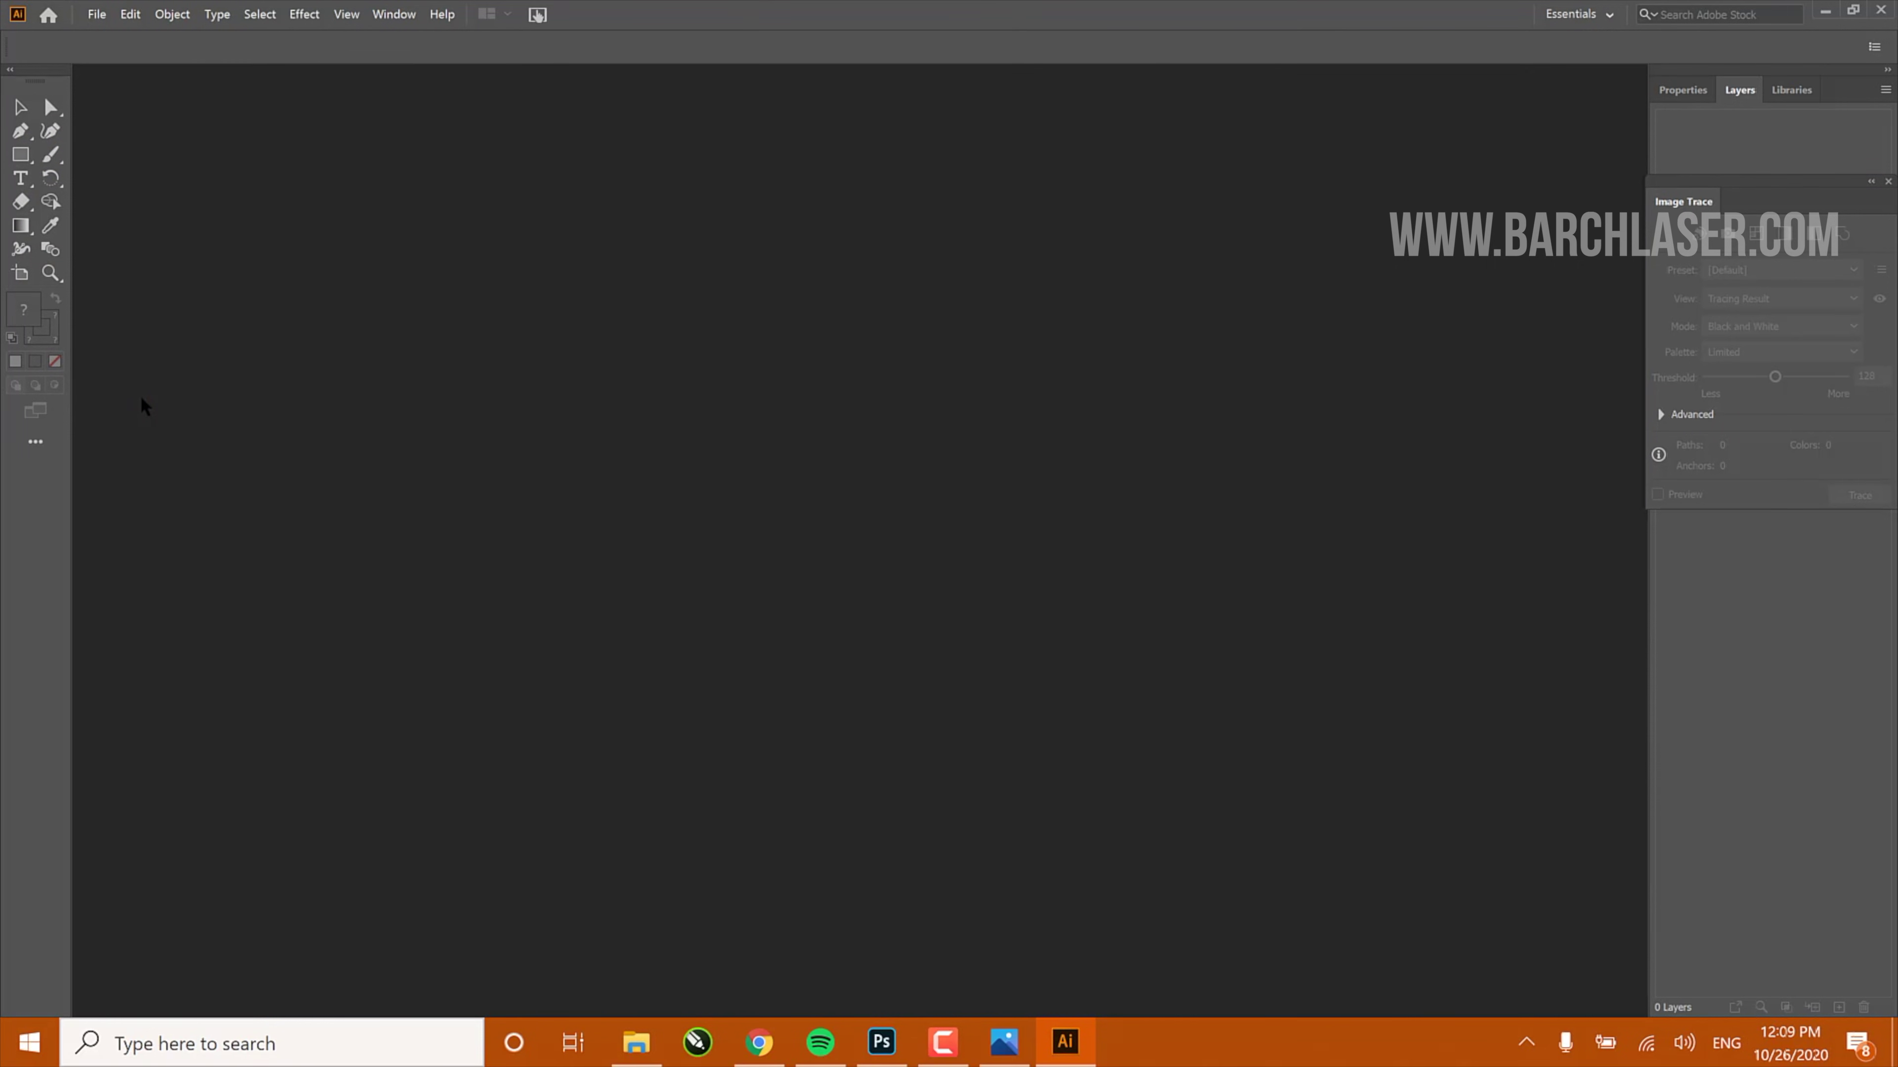
Open Pina foto grabado draw1.jpg in Illustrator and fit the artboard in view
{"action": "left_click", "coordinate": [96, 14]}
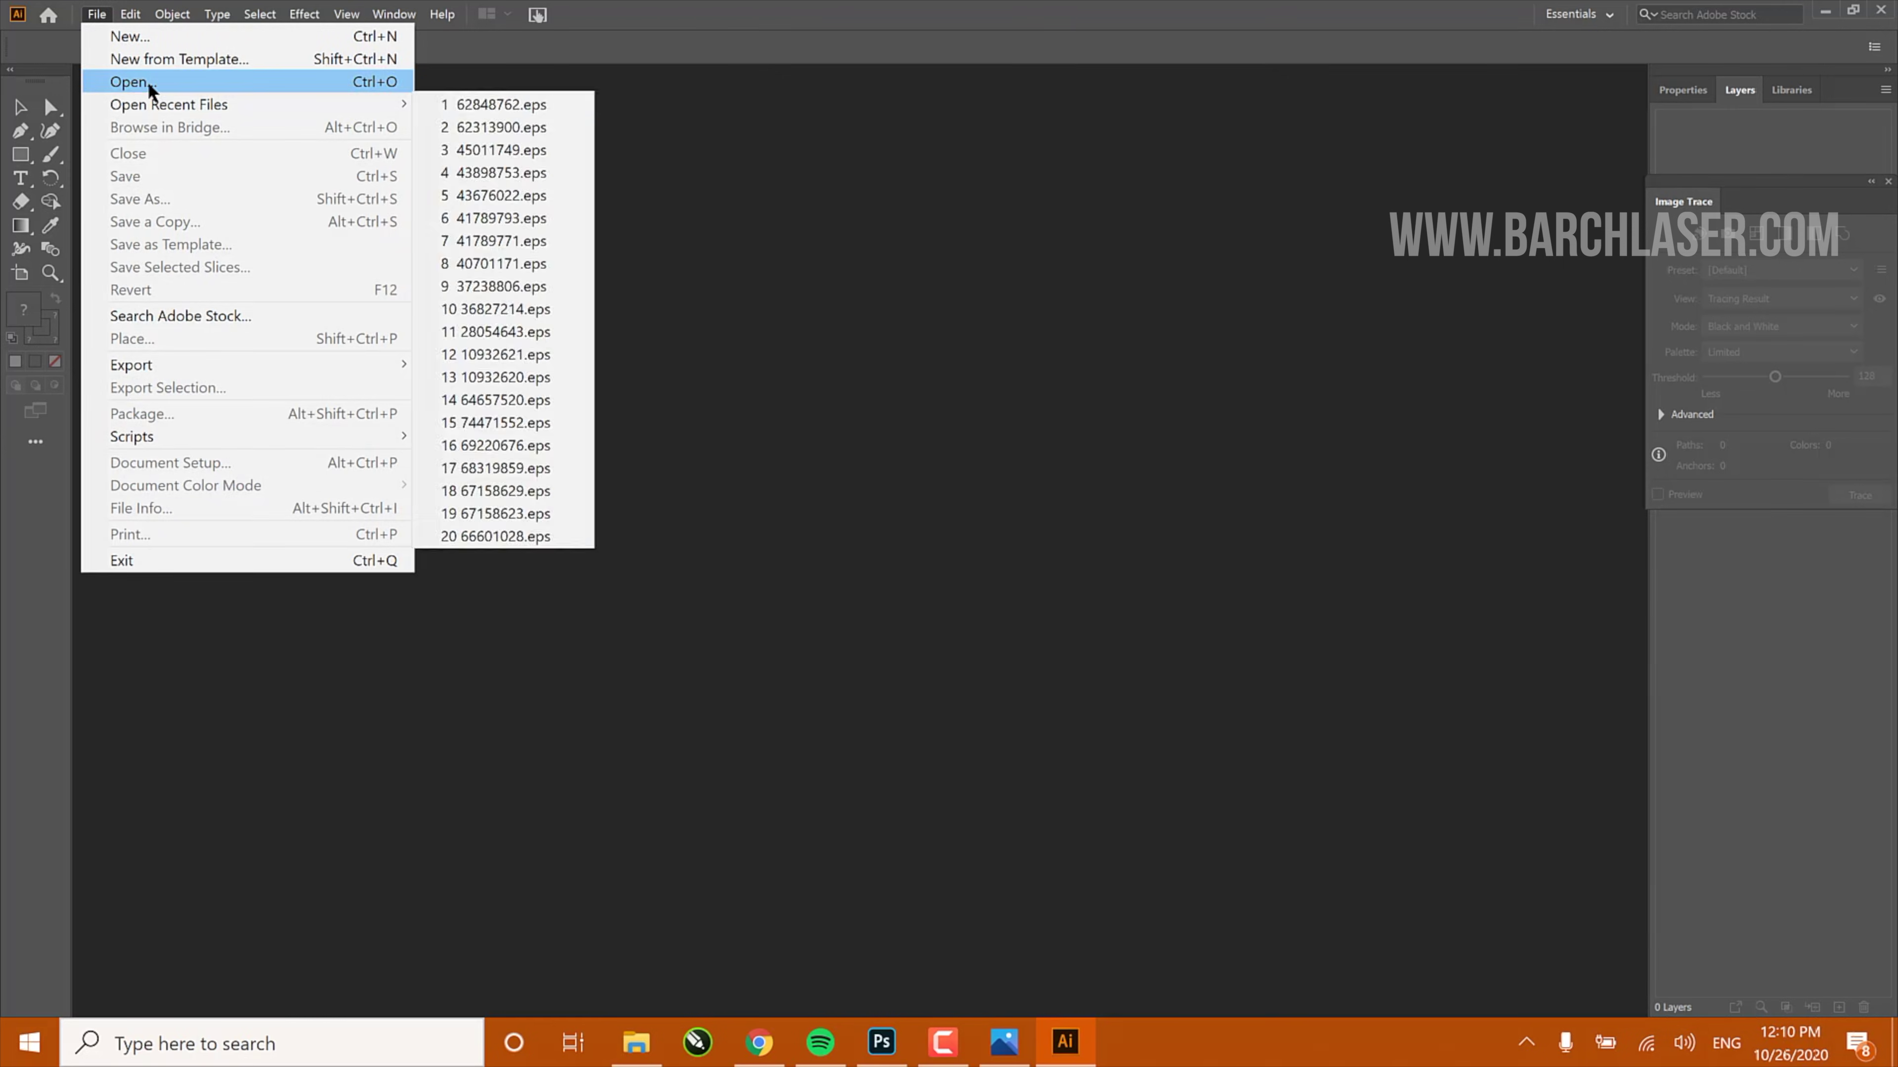
{"action": "left_click", "coordinate": [134, 81]}
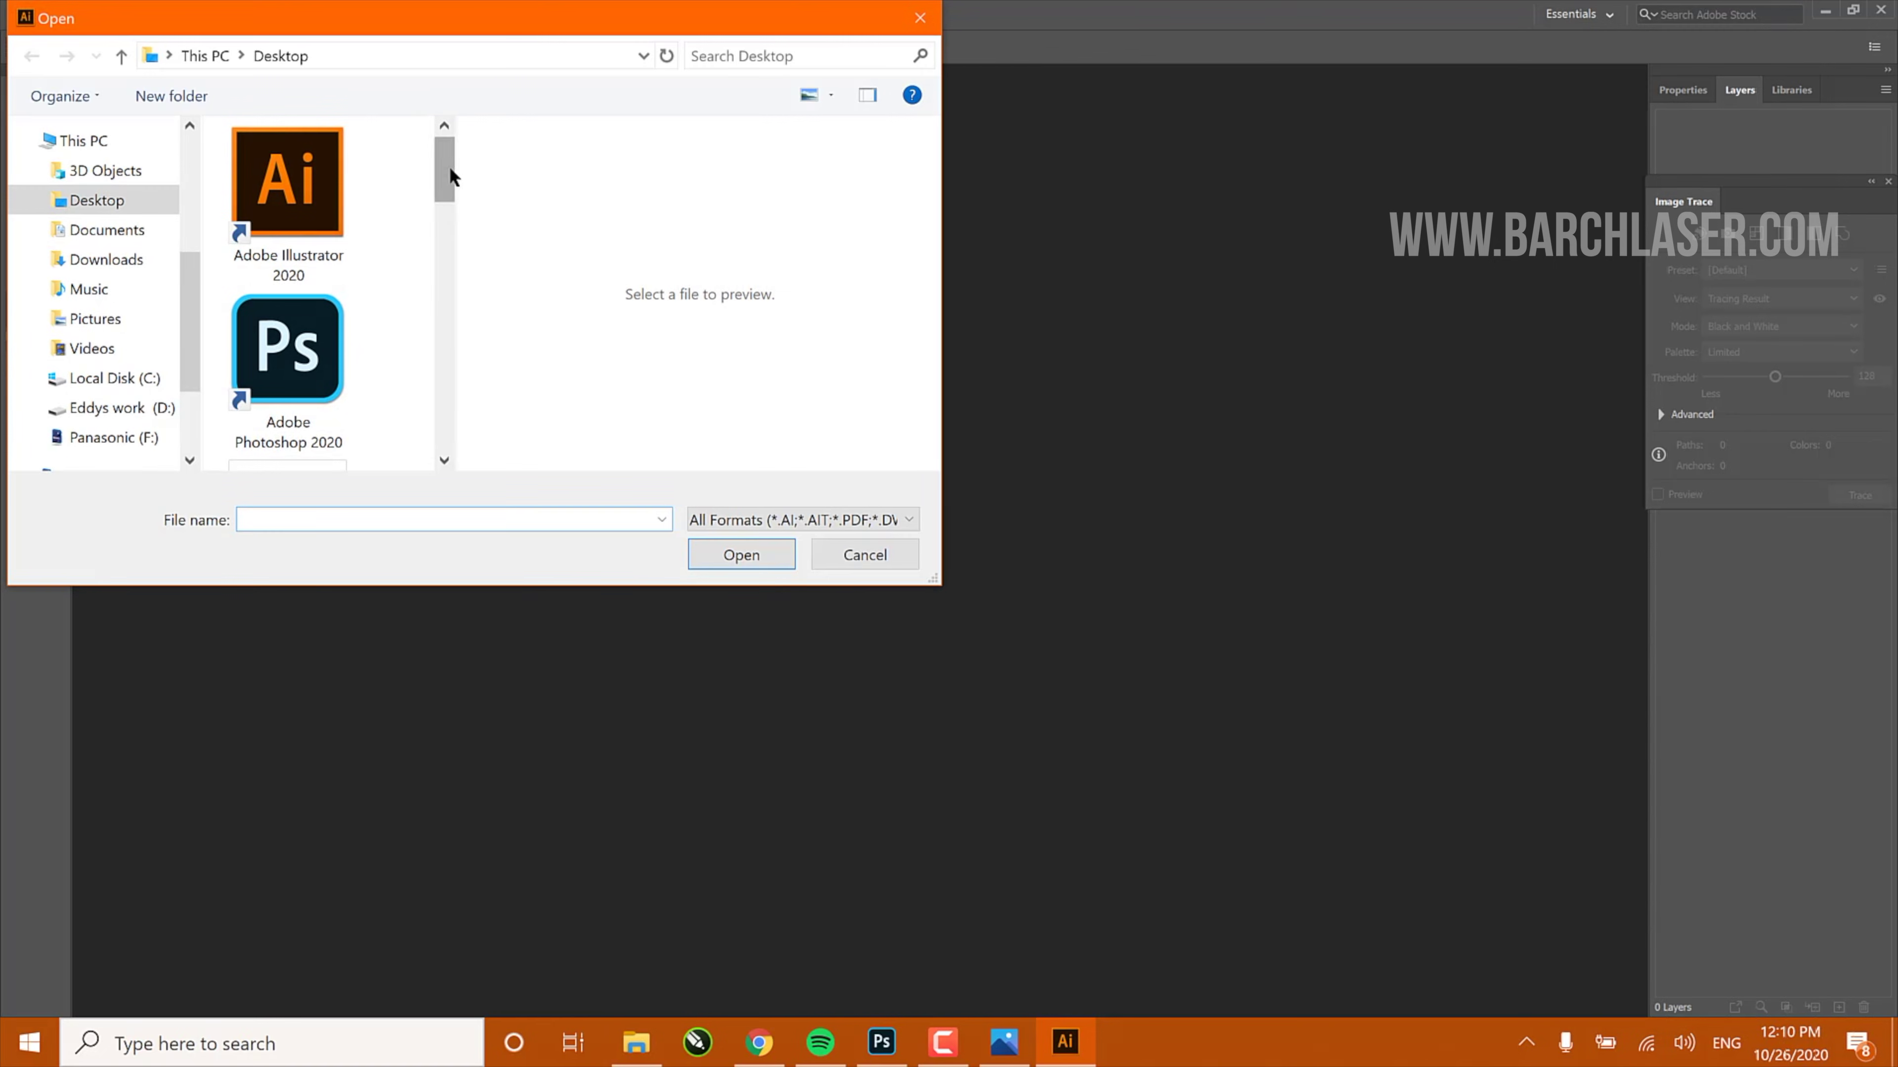
{"action": "left_click_drag", "start_coordinate": [449, 169], "coordinate": [449, 256]}
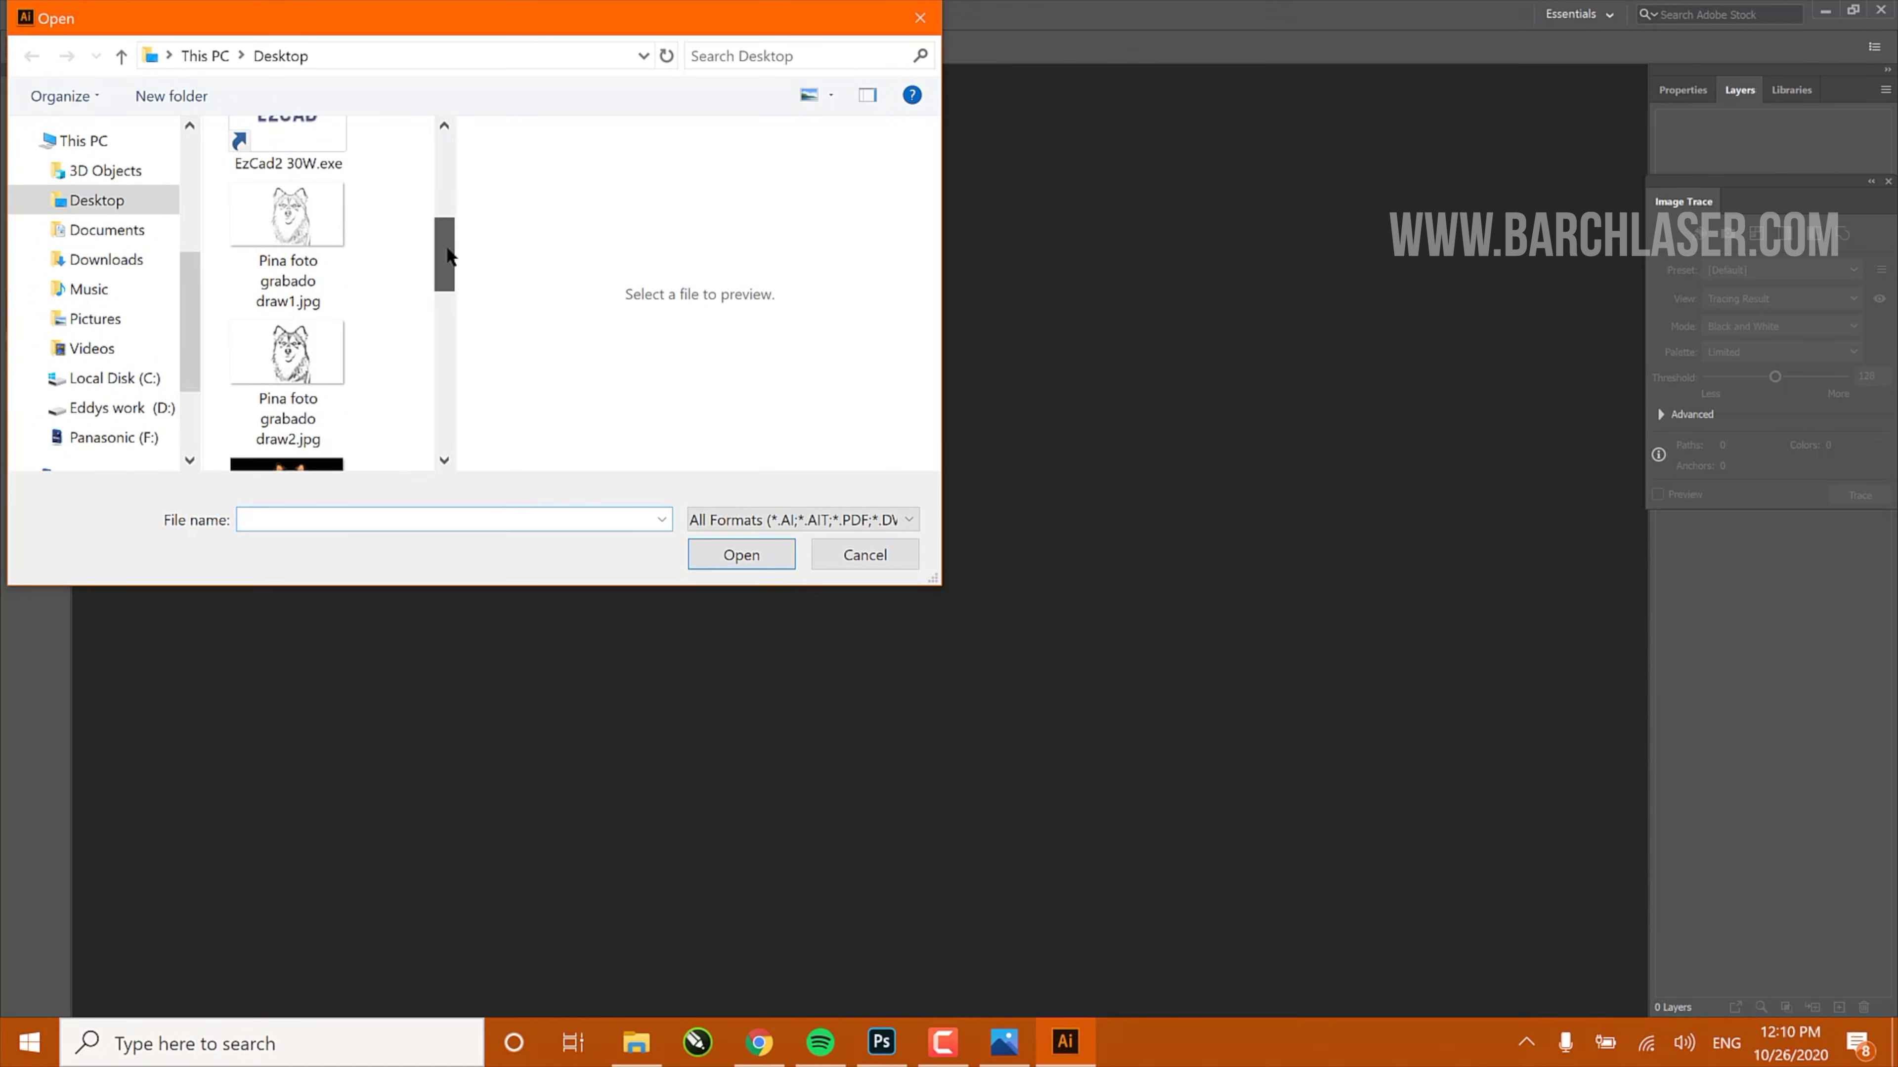
{"action": "left_click", "coordinate": [348, 221]}
{"action": "left_click", "coordinate": [747, 557]}
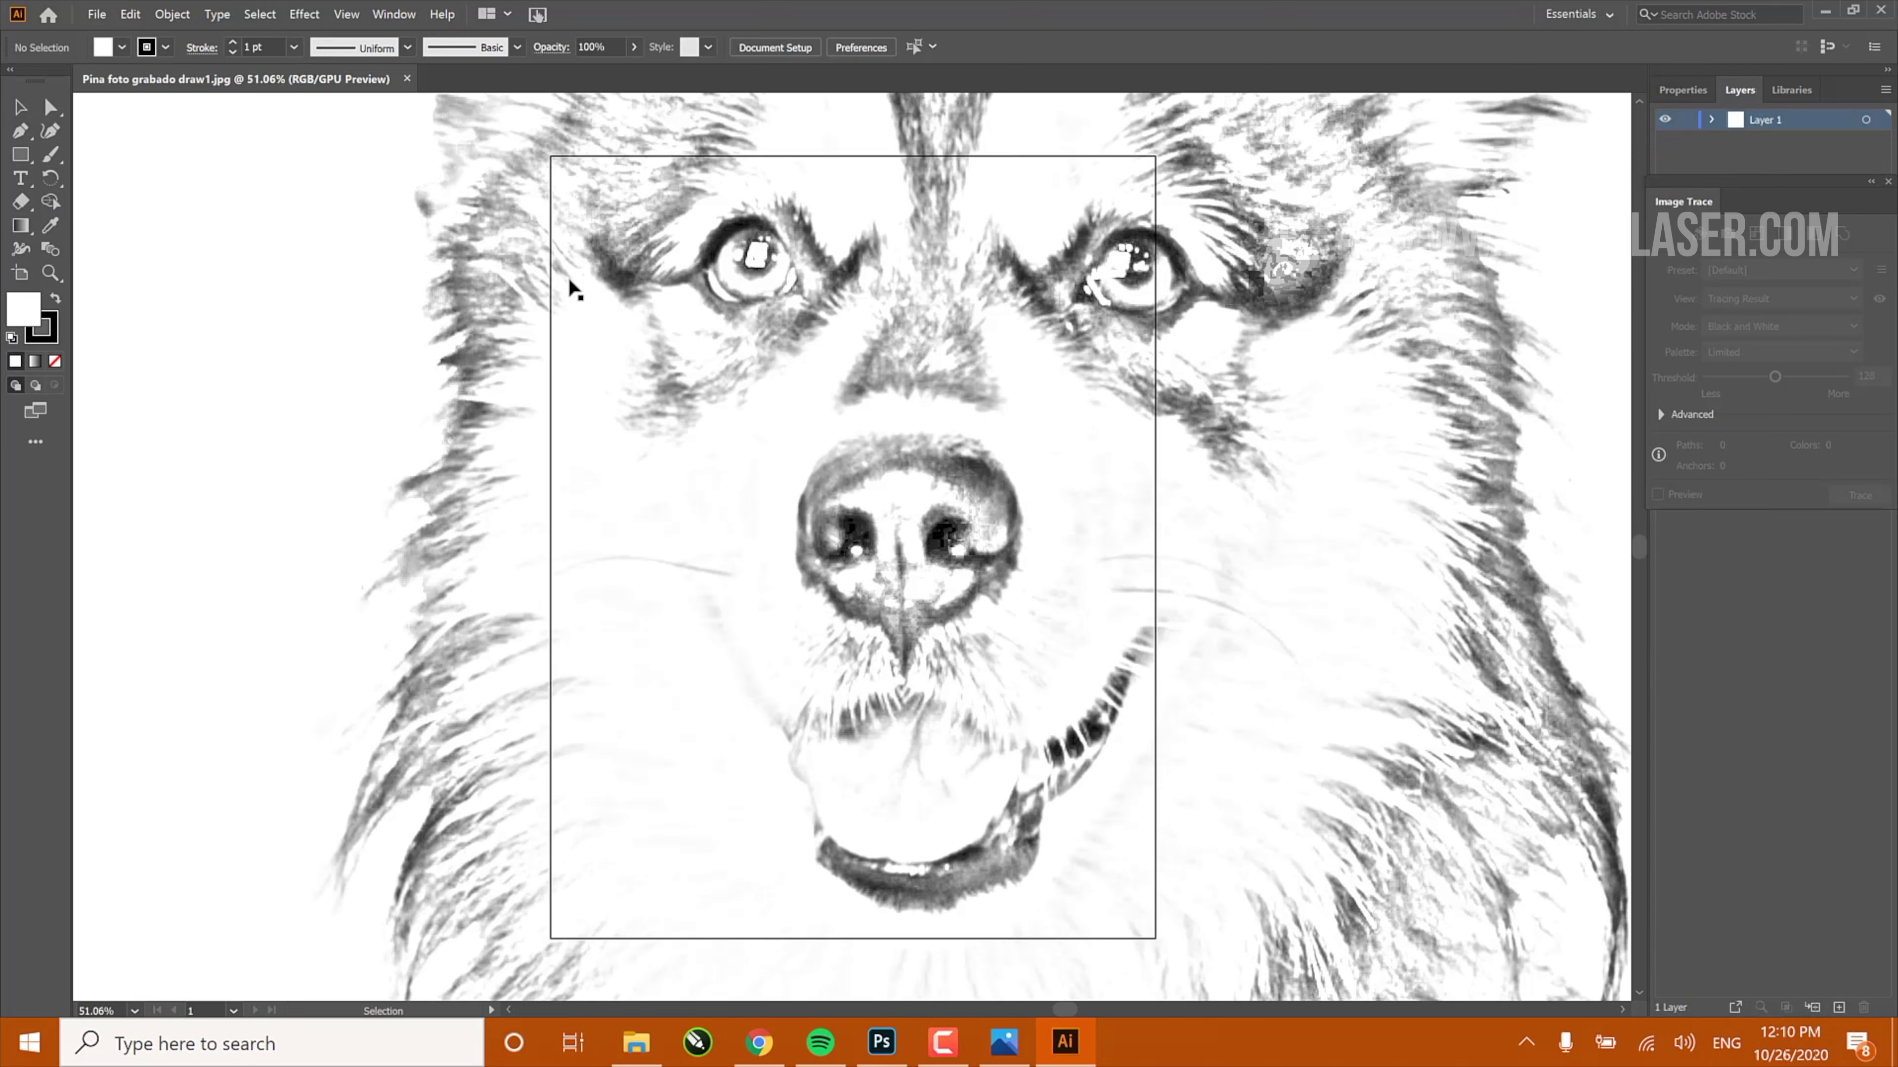
{"action": "key", "text": "ctrl+0"}
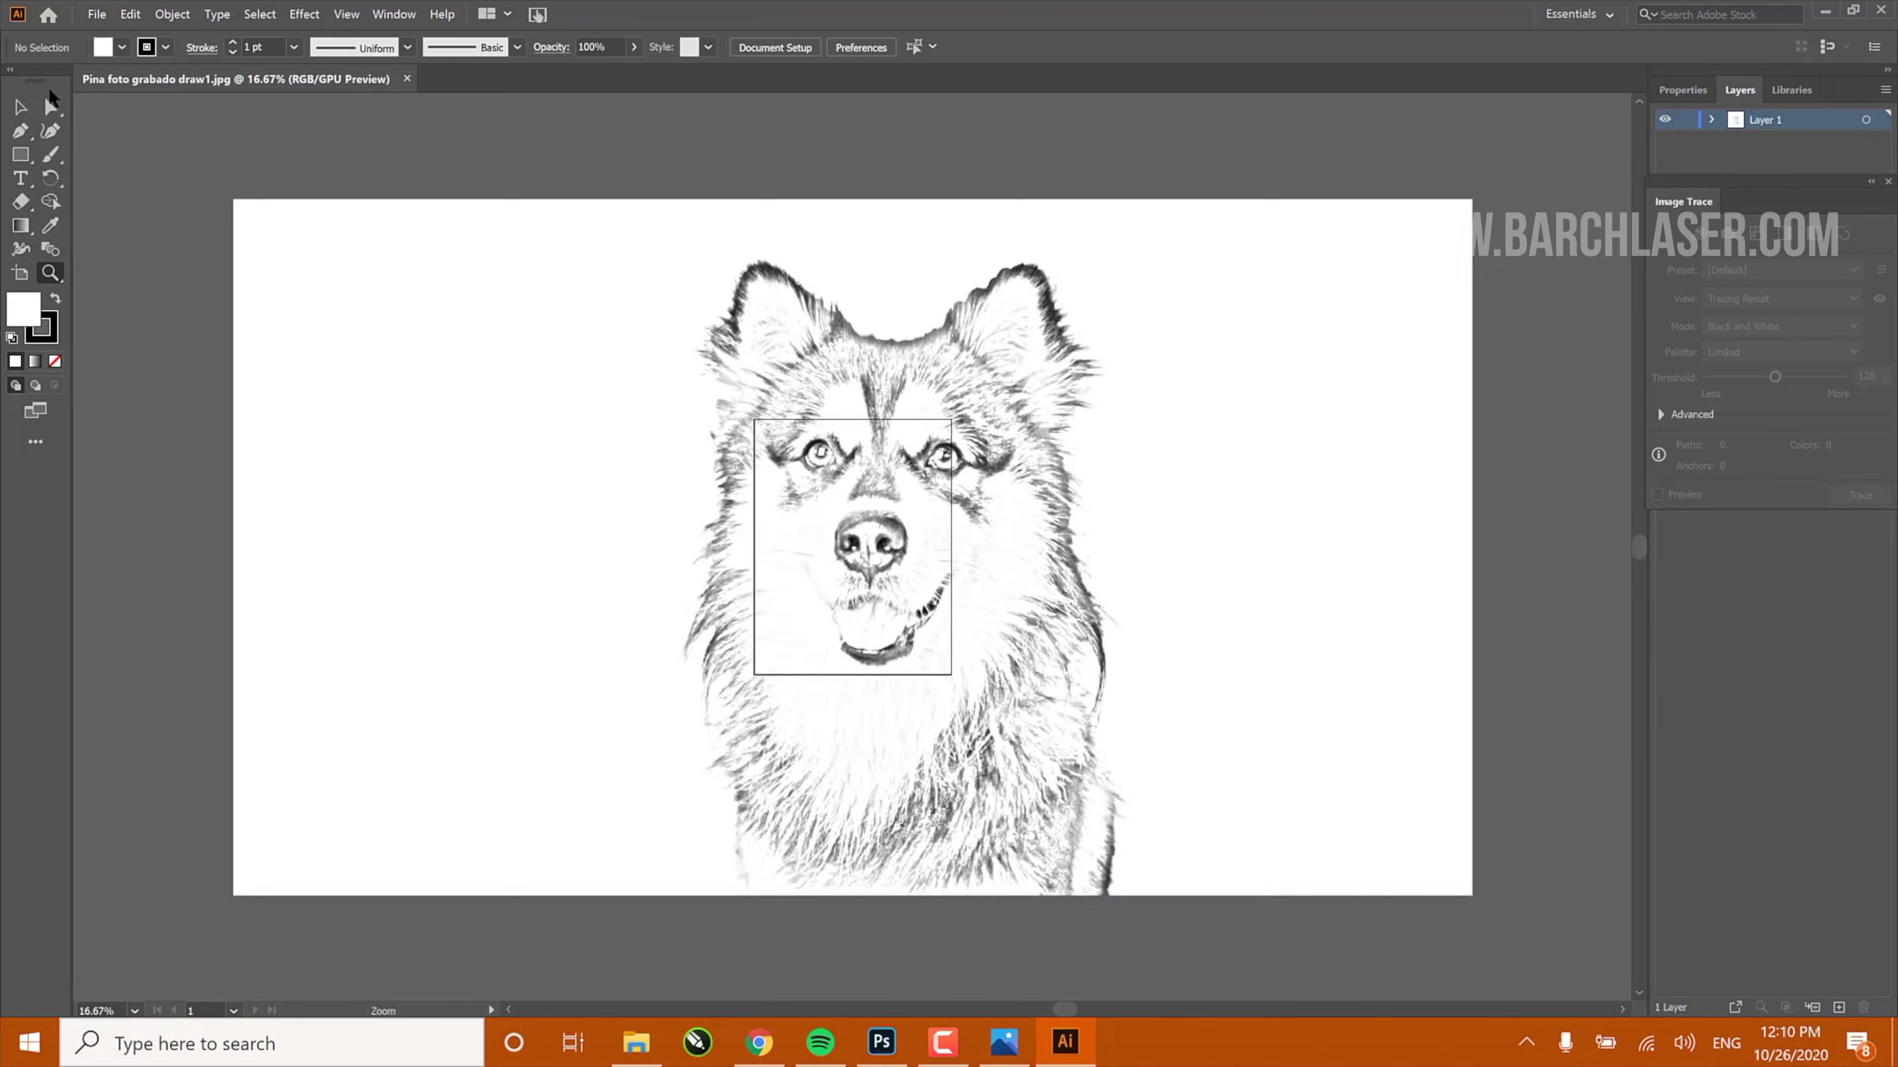
Crop the husky image tighter from the left, apply the crop, and deselect it
{"action": "key", "text": "a"}
{"action": "left_click", "coordinate": [1473, 203]}
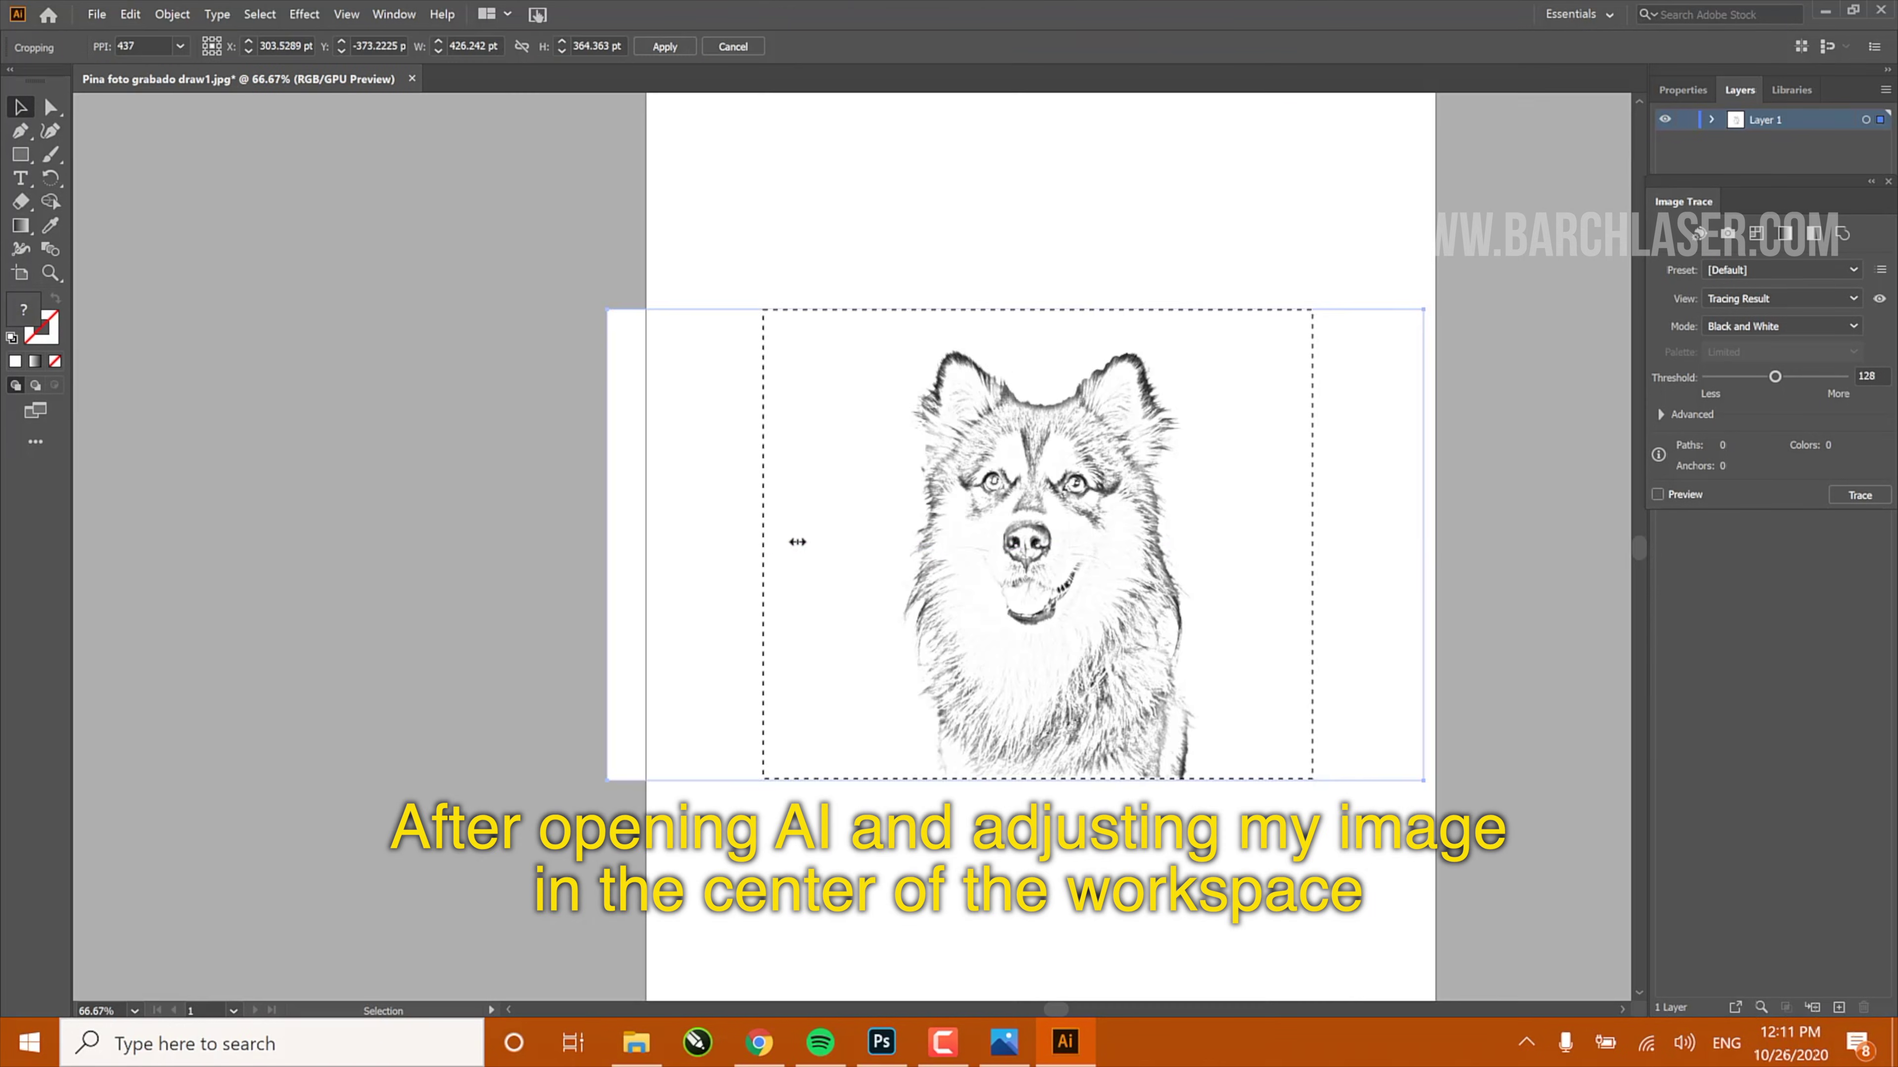
{"action": "left_click_drag", "start_coordinate": [796, 540], "coordinate": [822, 542]}
{"action": "key", "text": "Return"}
{"action": "left_click", "coordinate": [550, 382]}
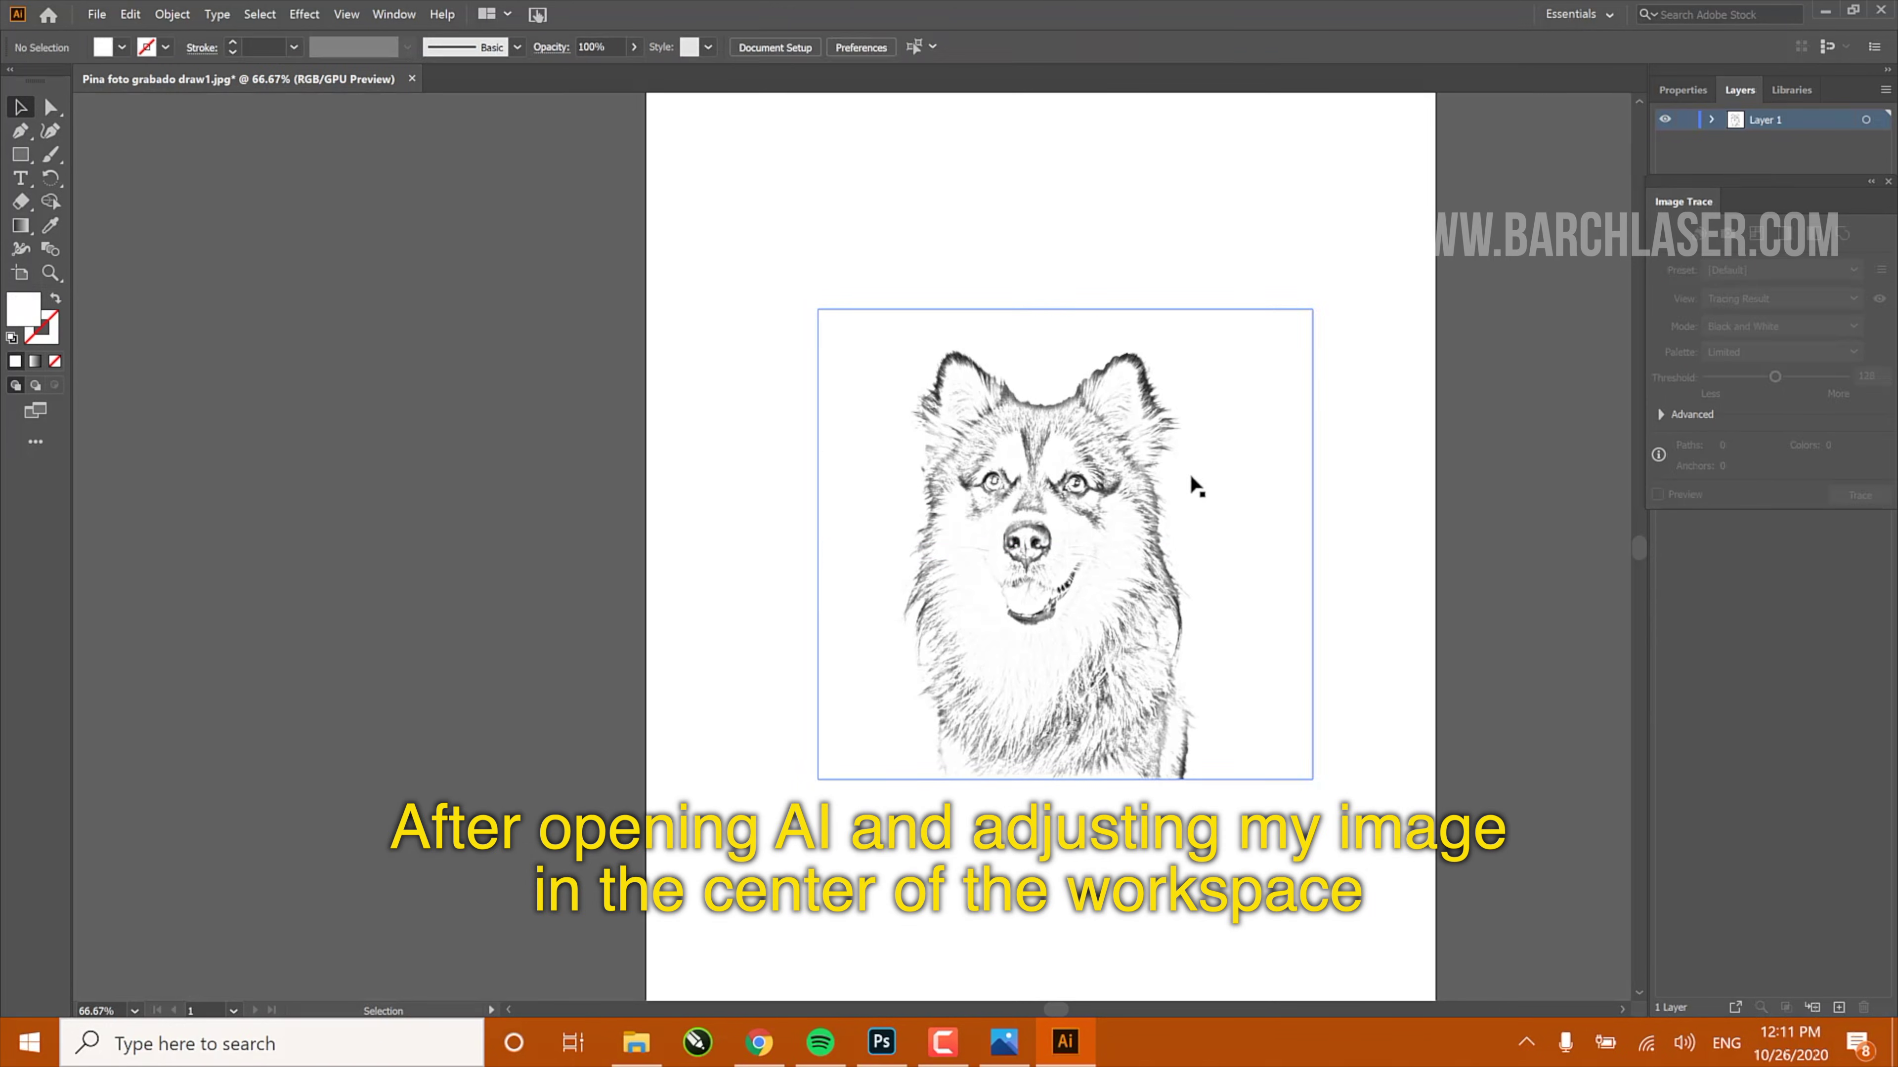
Trace the husky in Black and White, viewed as Tracing Result with Outlines, with Ignore White on
{"action": "left_click", "coordinate": [1189, 472]}
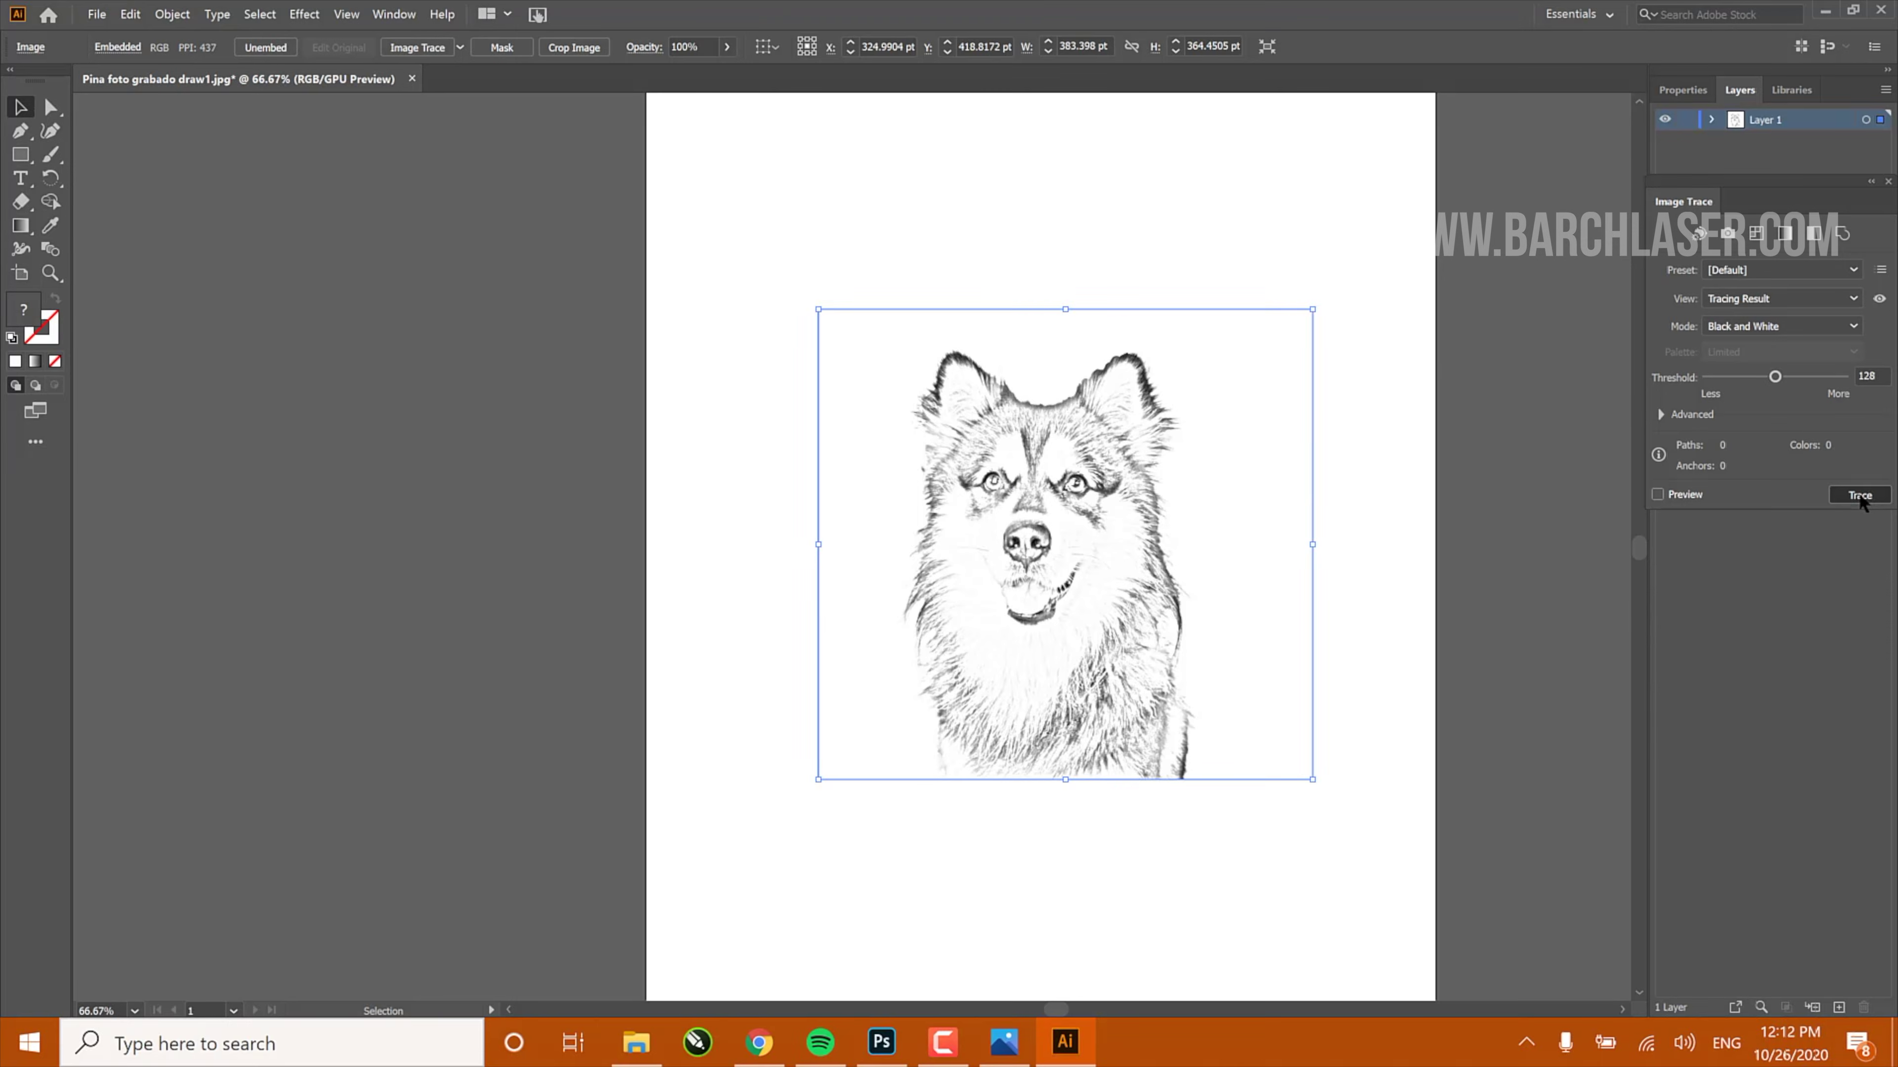
{"action": "left_click", "coordinate": [1719, 895]}
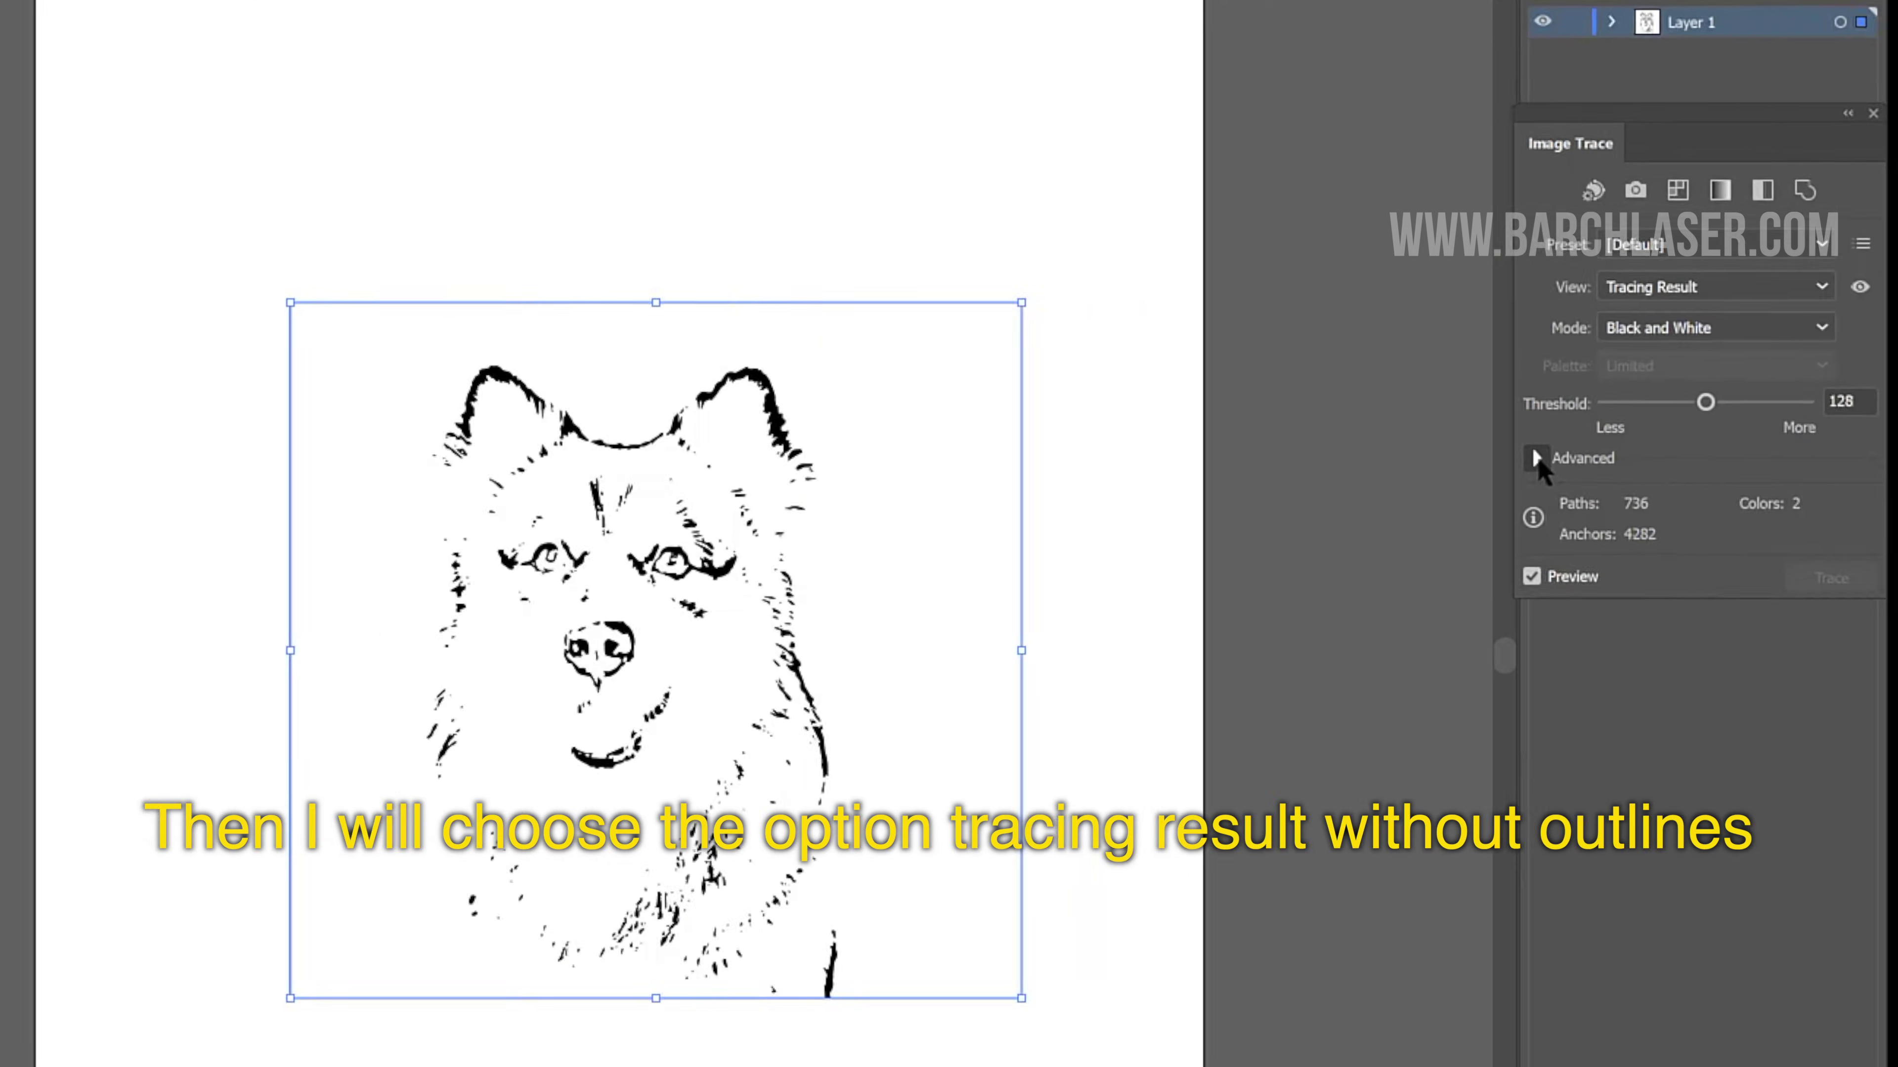
{"action": "left_click", "coordinate": [1661, 416]}
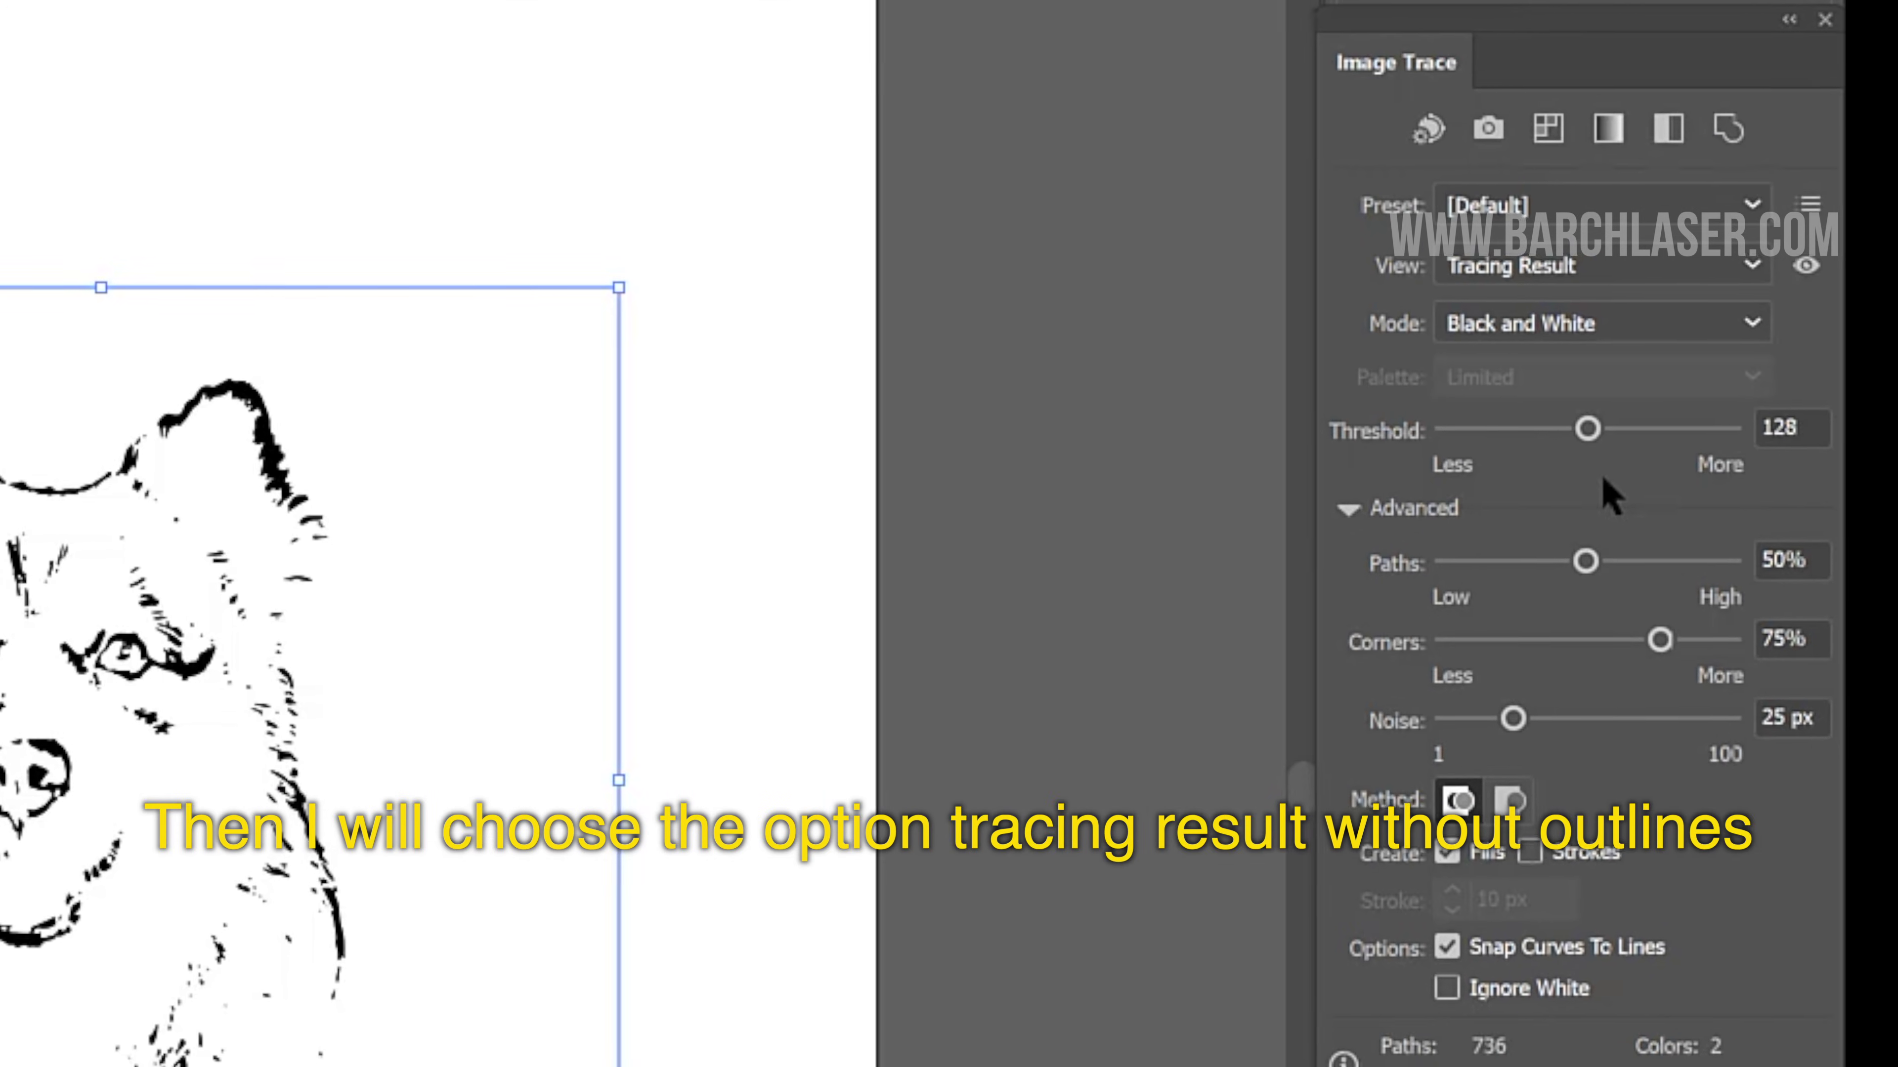
{"action": "left_click", "coordinate": [1677, 268]}
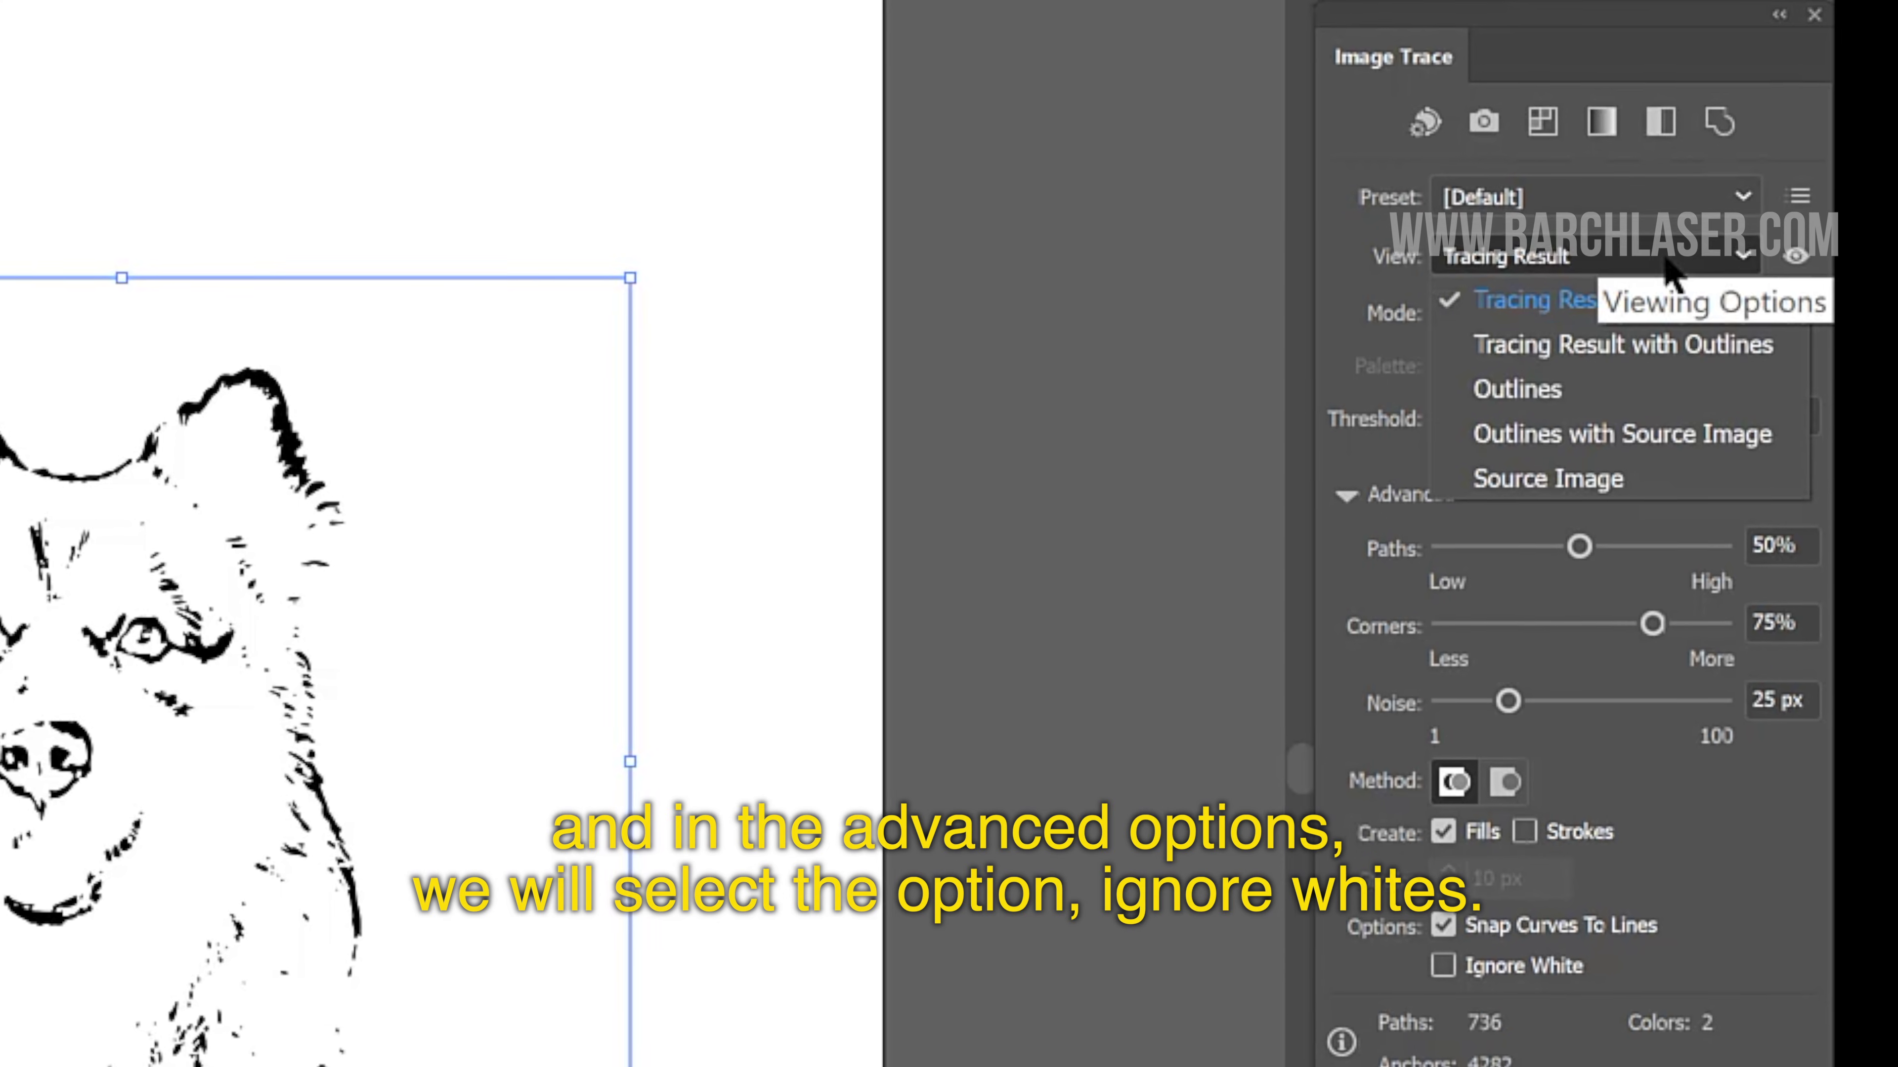
{"action": "left_click", "coordinate": [1674, 350]}
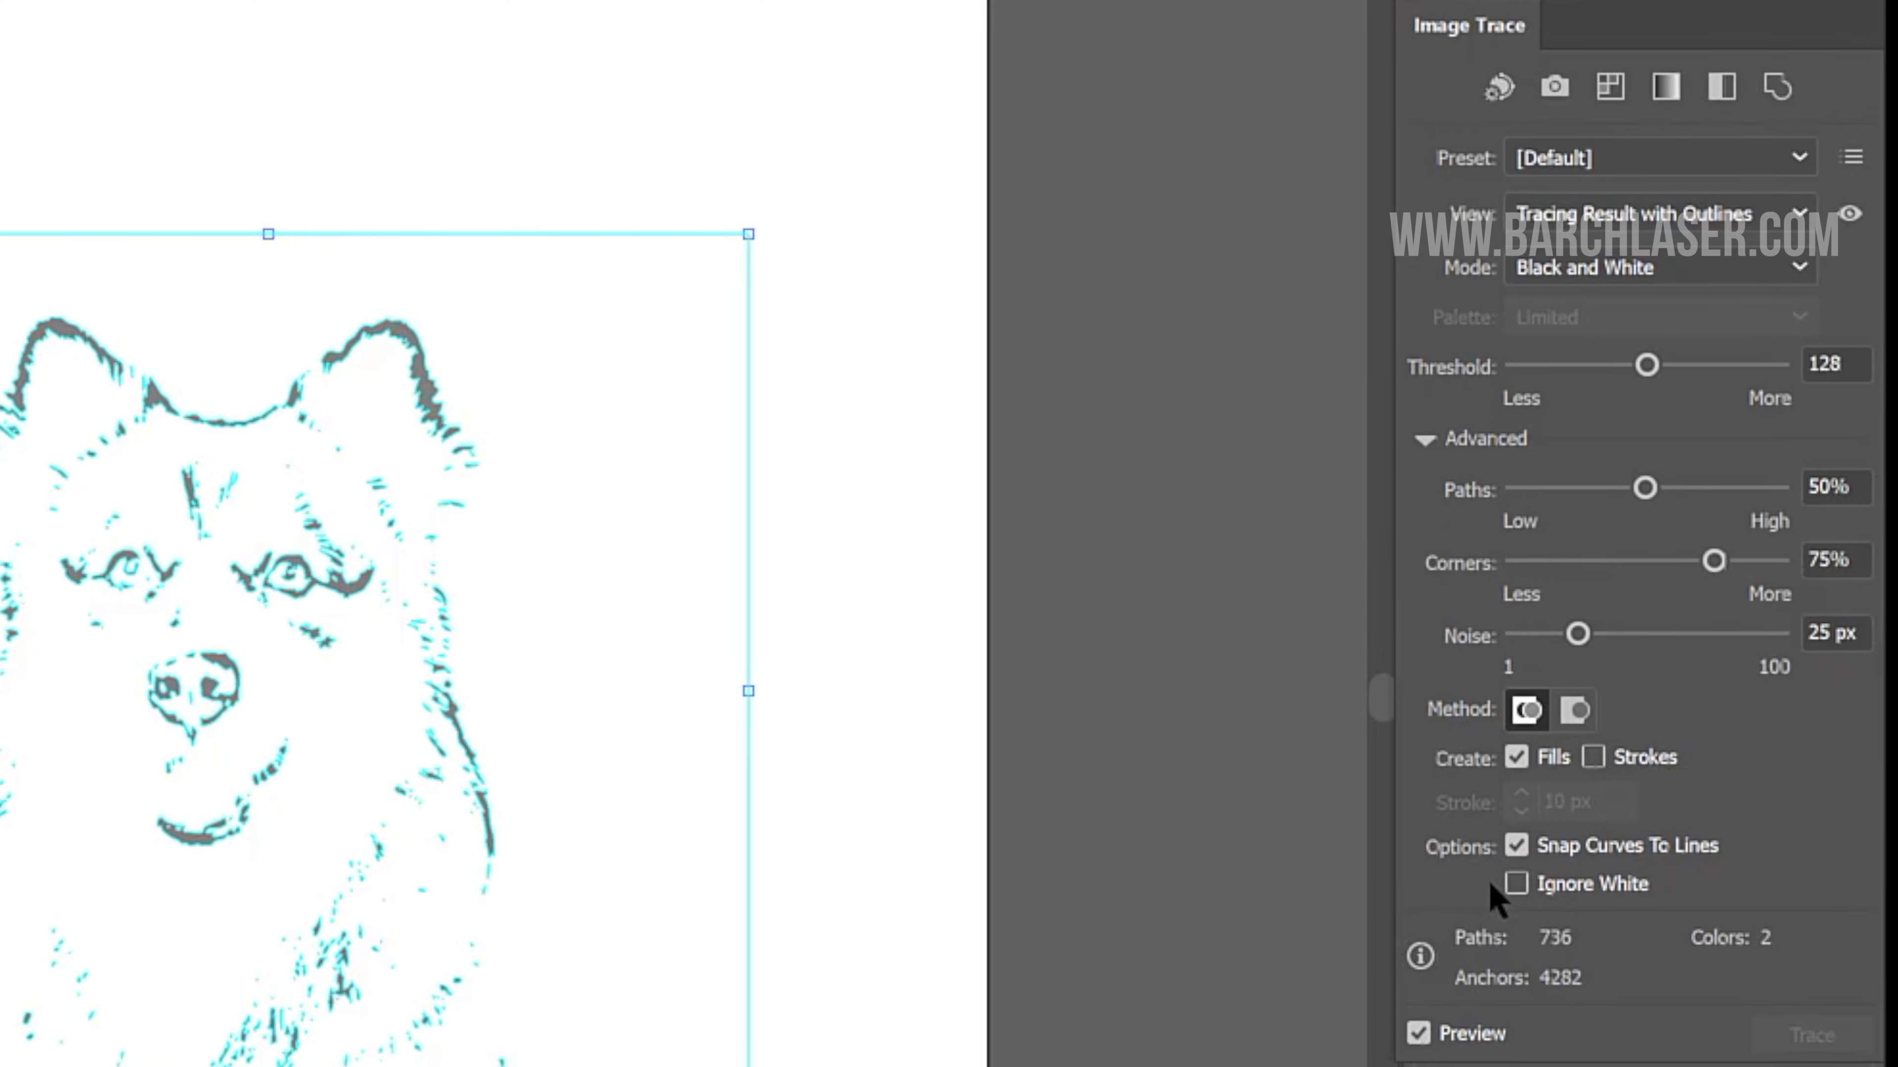
{"action": "left_click", "coordinate": [1510, 888]}
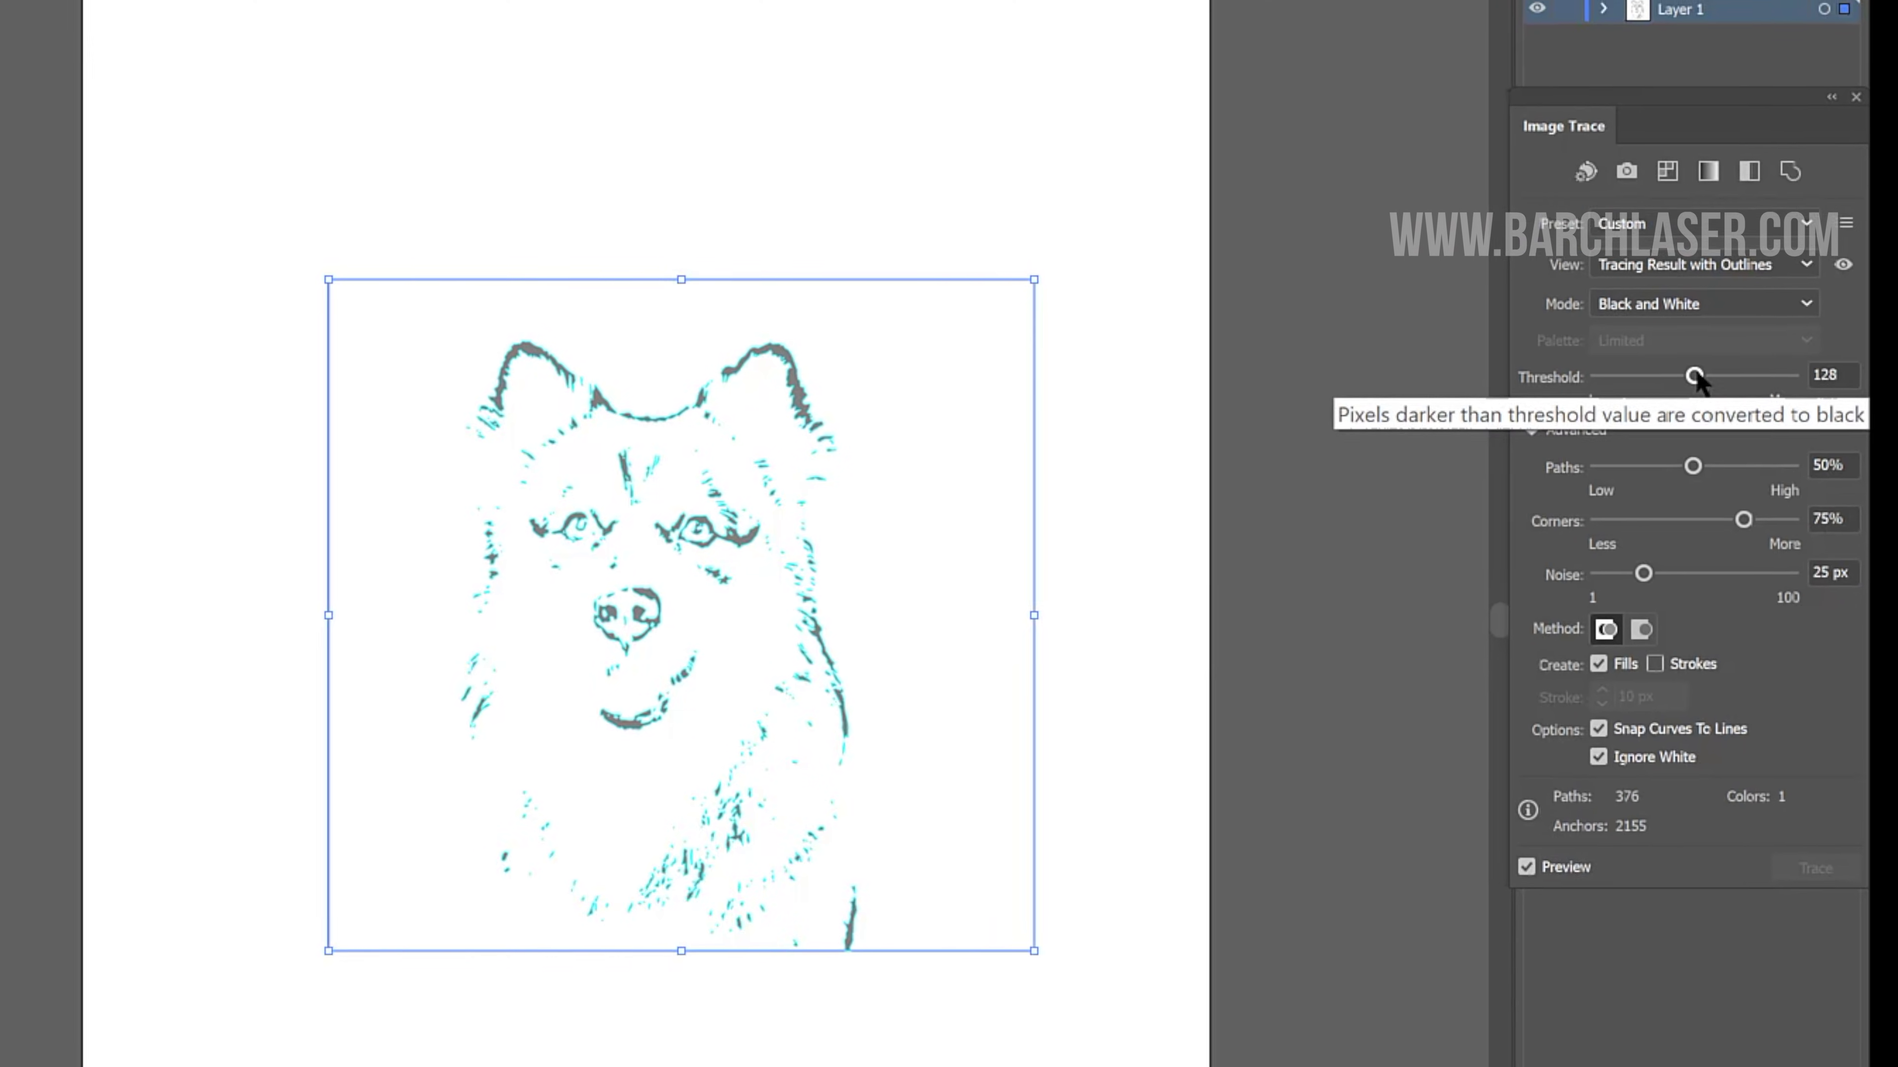
Raise the Image Trace threshold, trying 220, 240 and 255 before settling near 247
{"action": "left_click_drag", "start_coordinate": [1696, 381], "coordinate": [1755, 383]}
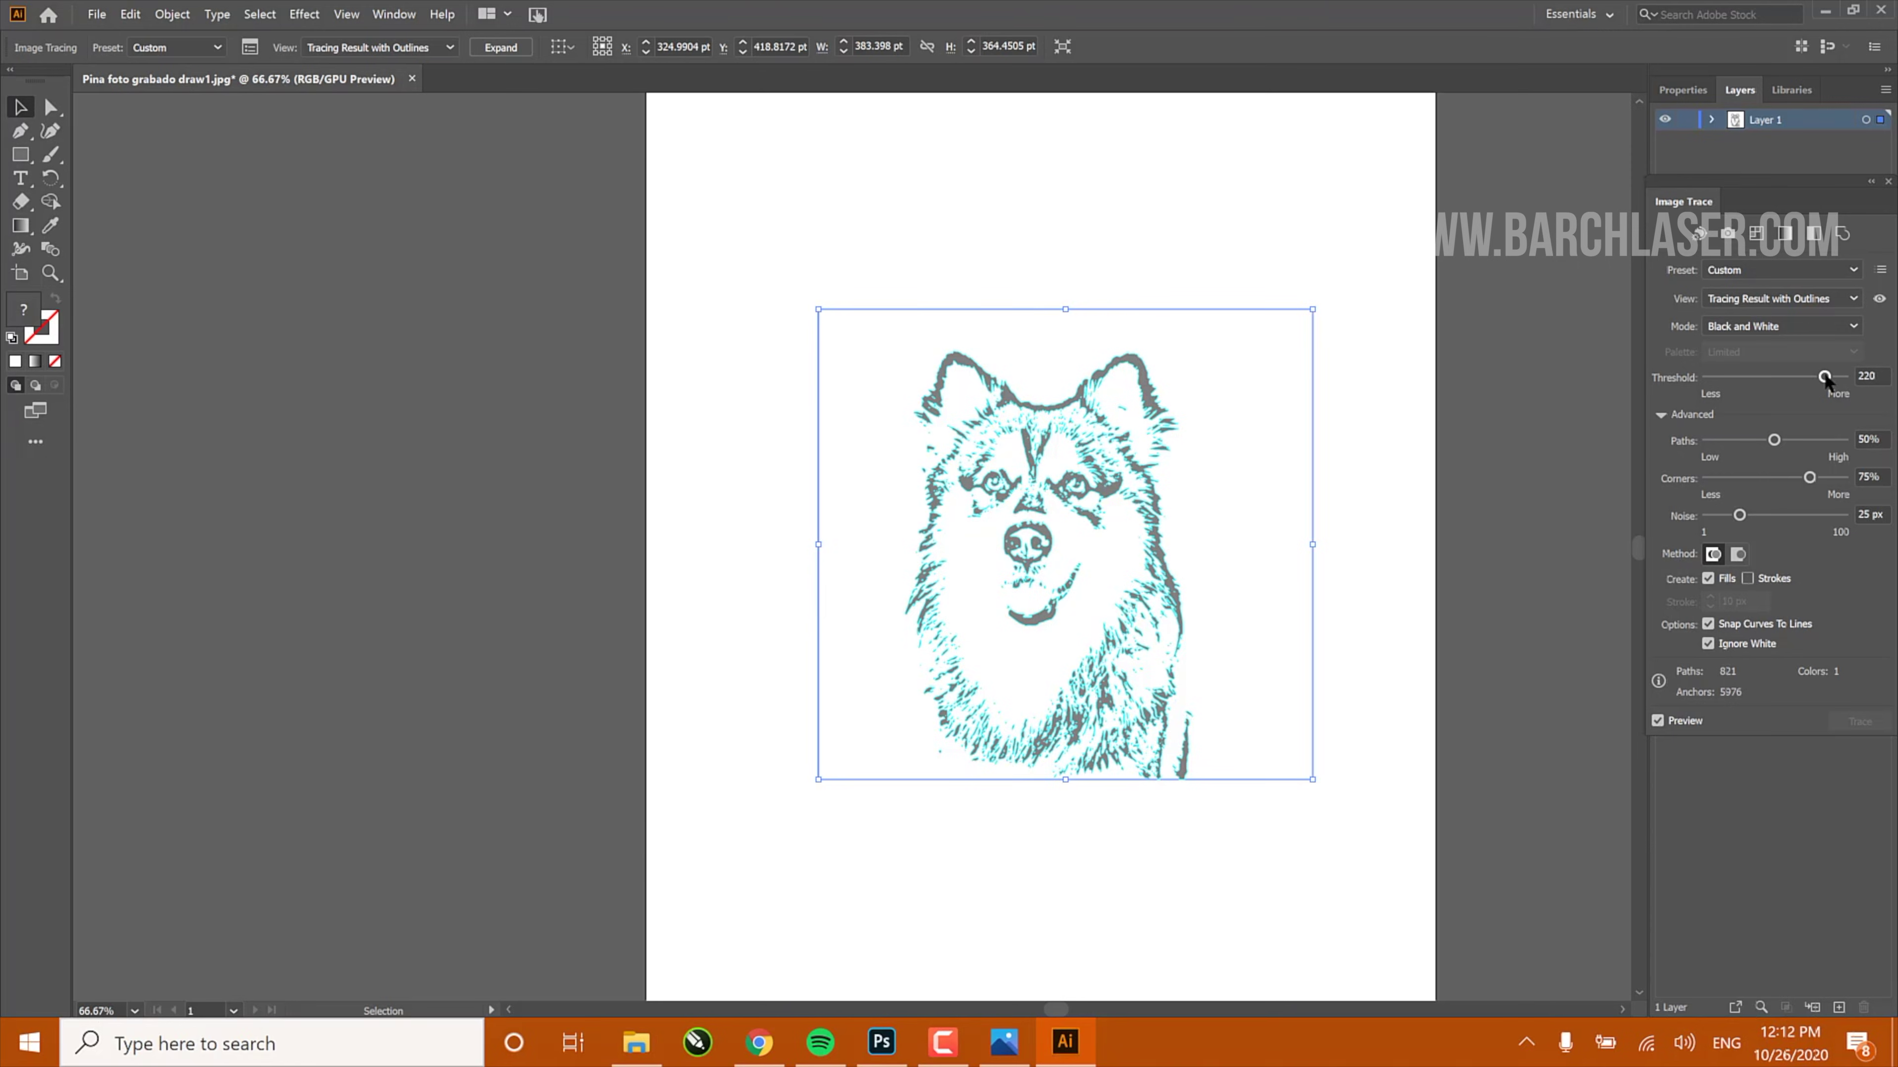
{"action": "left_click_drag", "start_coordinate": [1827, 380], "coordinate": [1825, 378]}
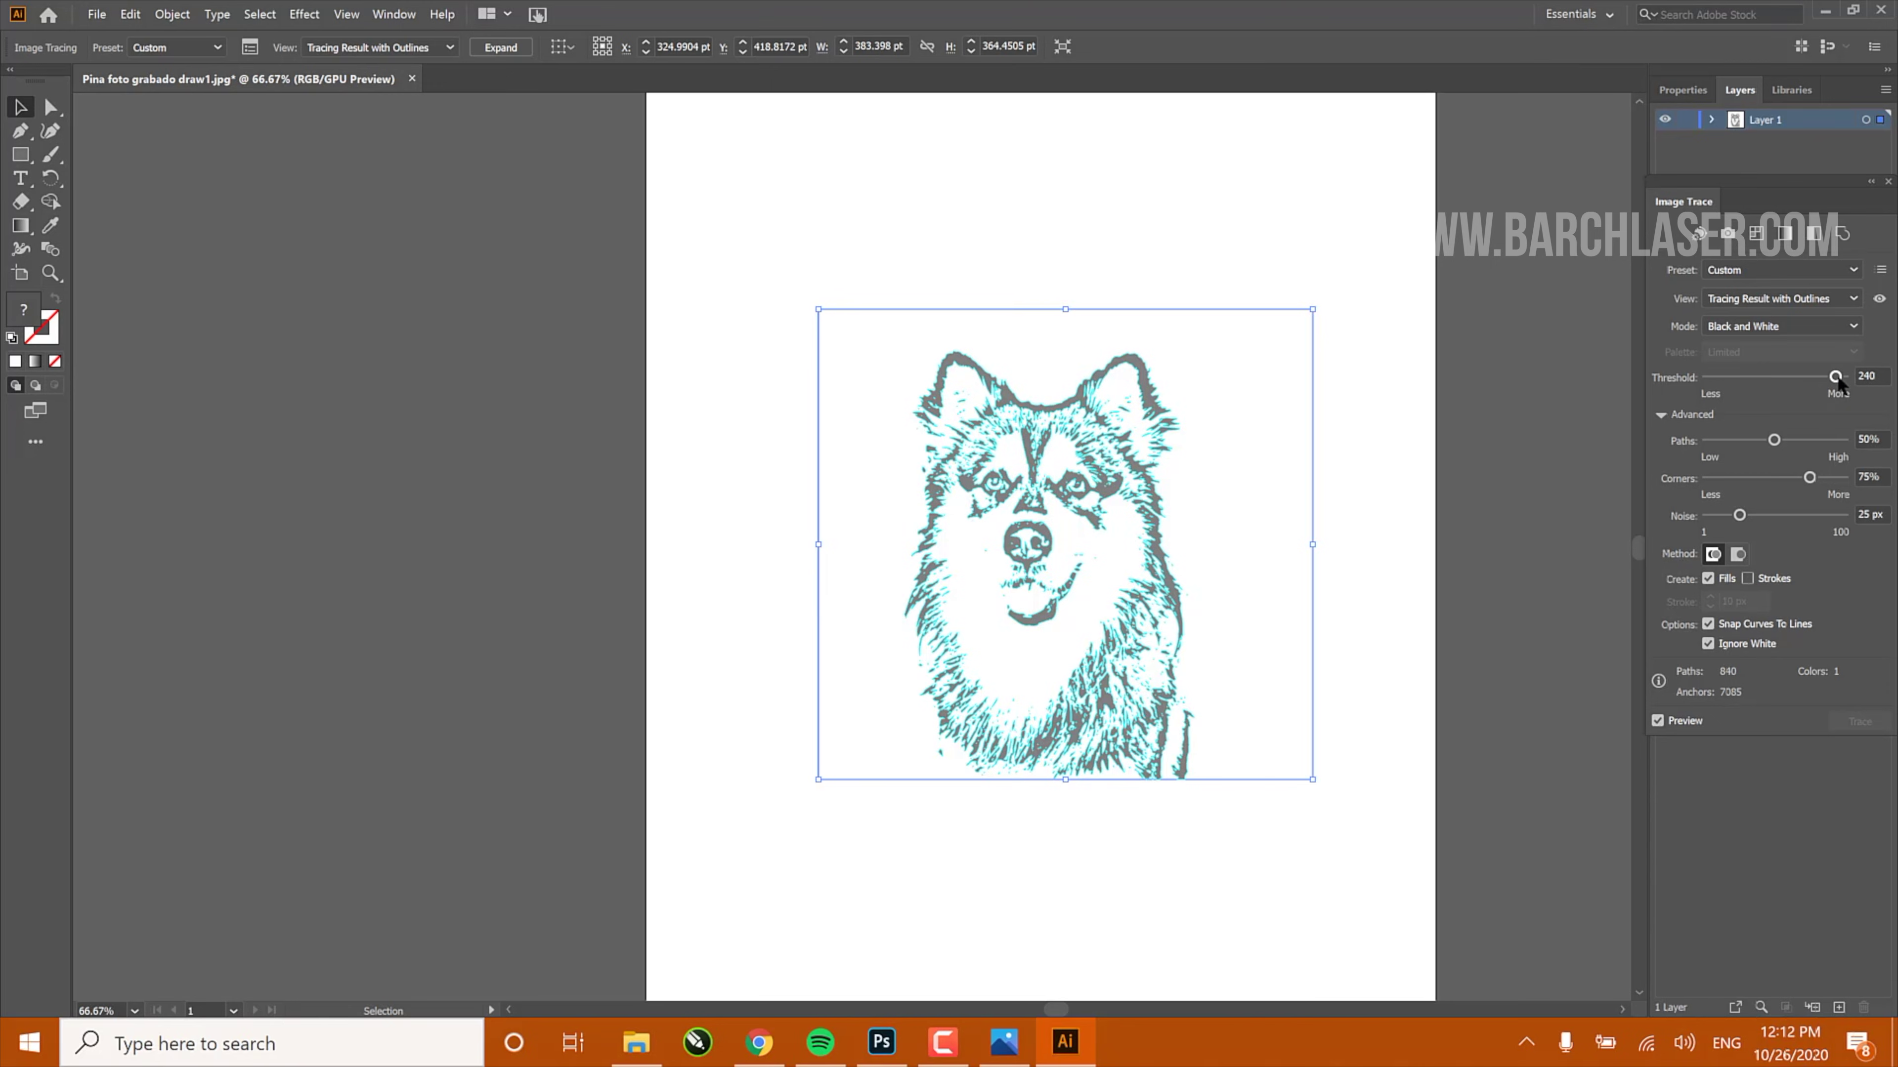
{"action": "left_click_drag", "start_coordinate": [1836, 378], "coordinate": [1837, 378]}
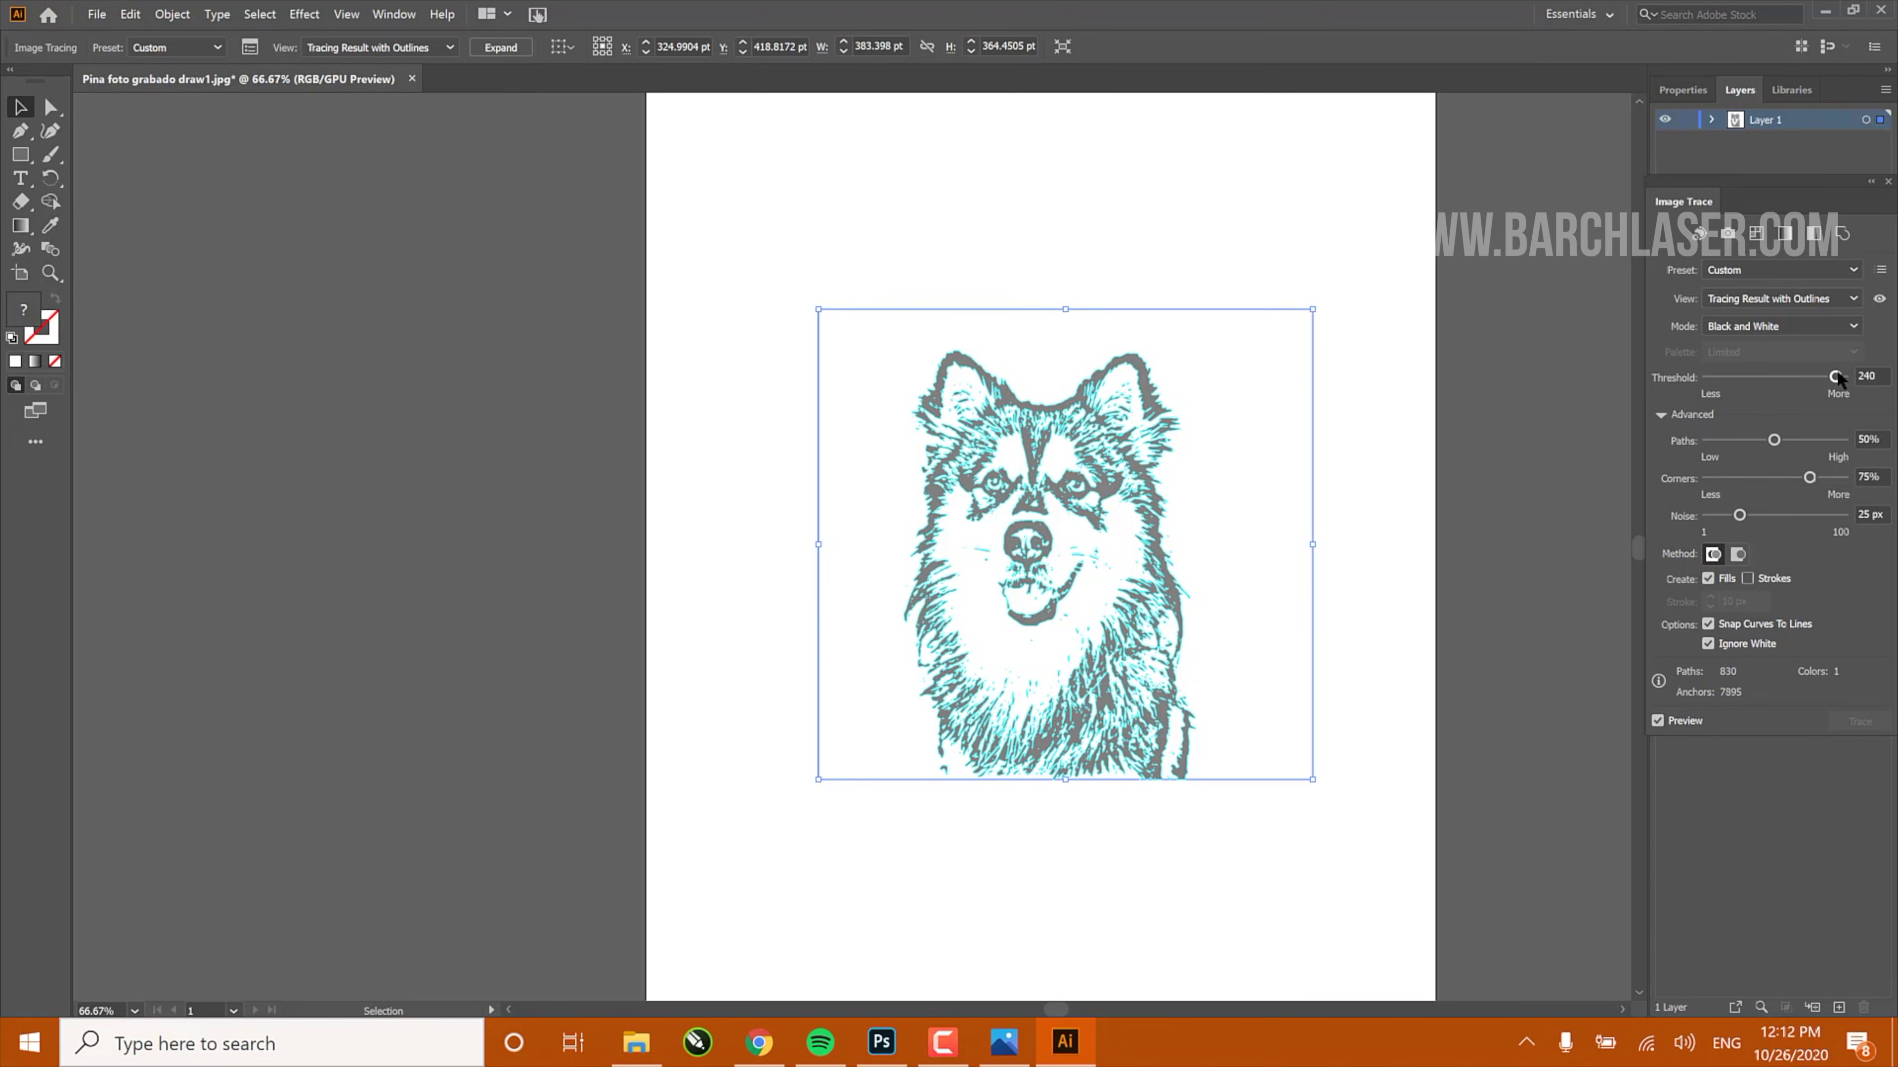
{"action": "left_click_drag", "start_coordinate": [1849, 375], "coordinate": [1840, 378]}
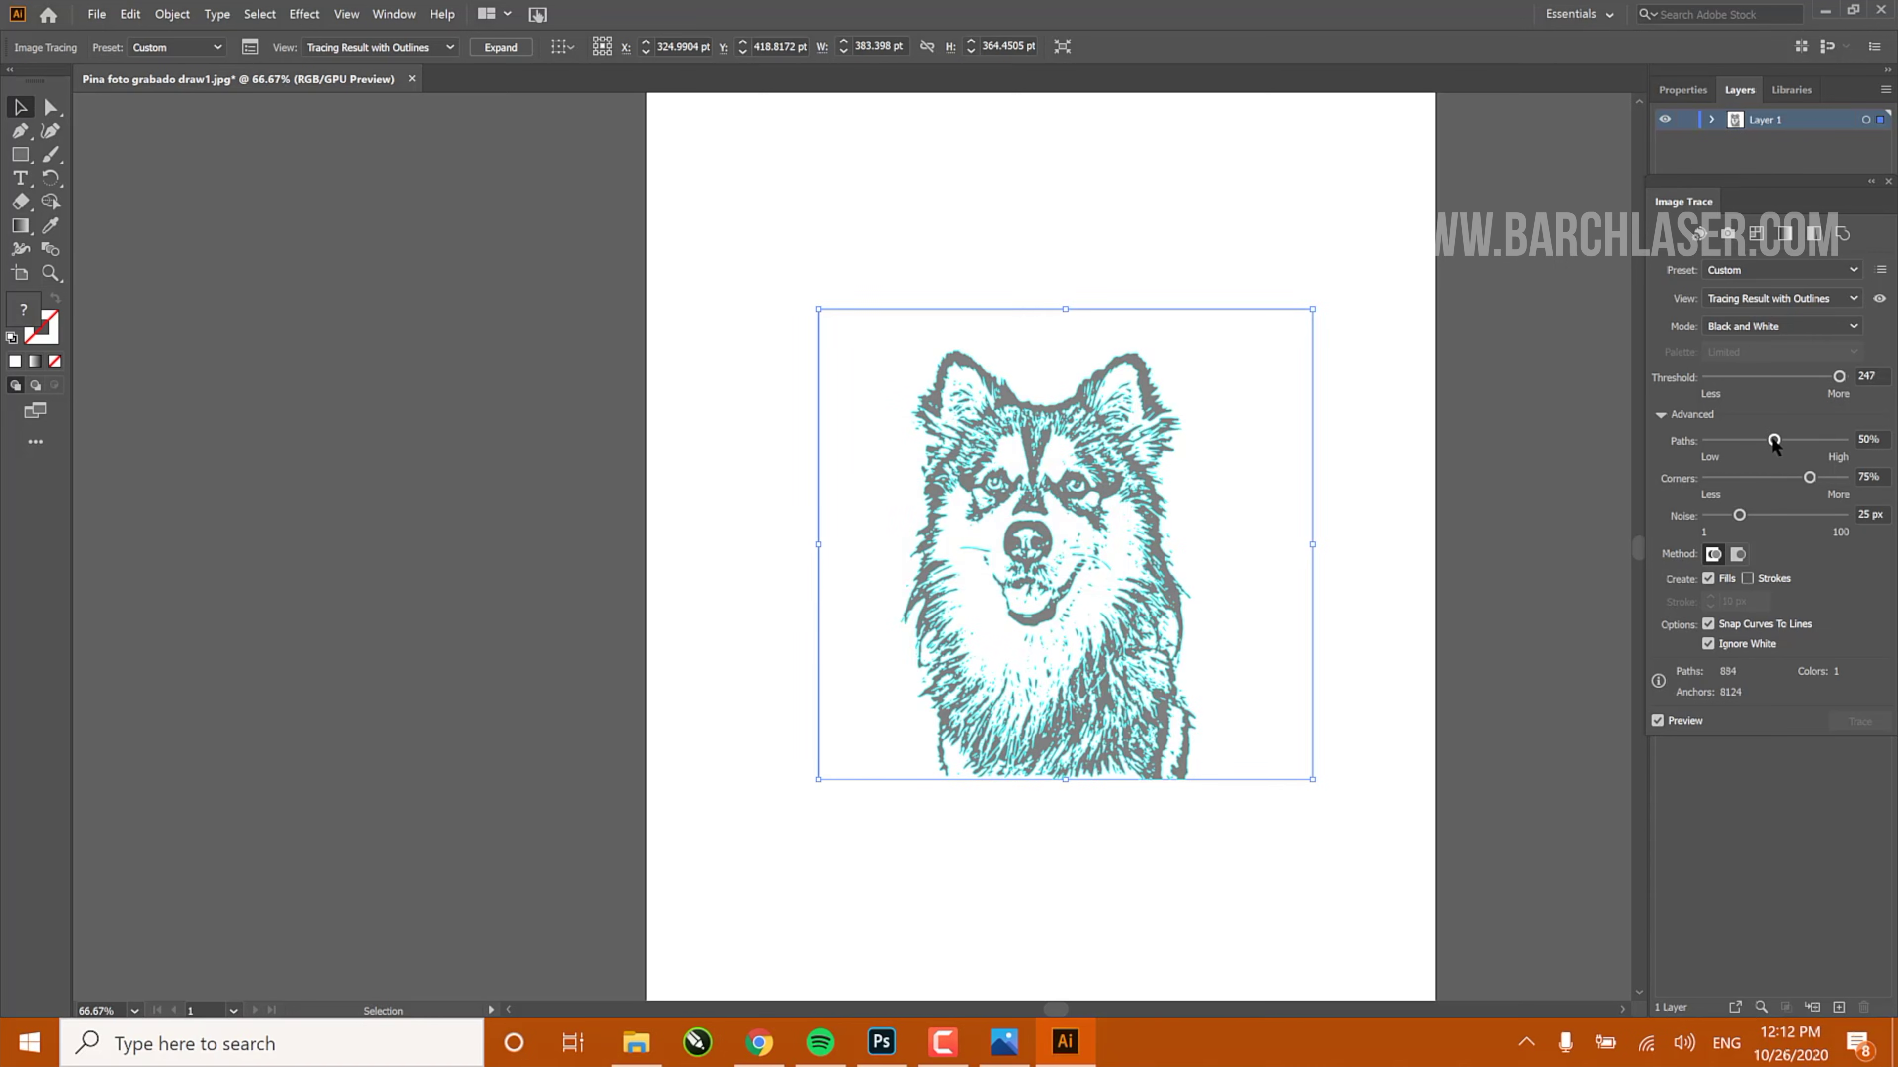
Tune the Paths fitting slider between 27% and 75%, checking detail on the husky's face
{"action": "left_click_drag", "start_coordinate": [1744, 441], "coordinate": [1741, 440]}
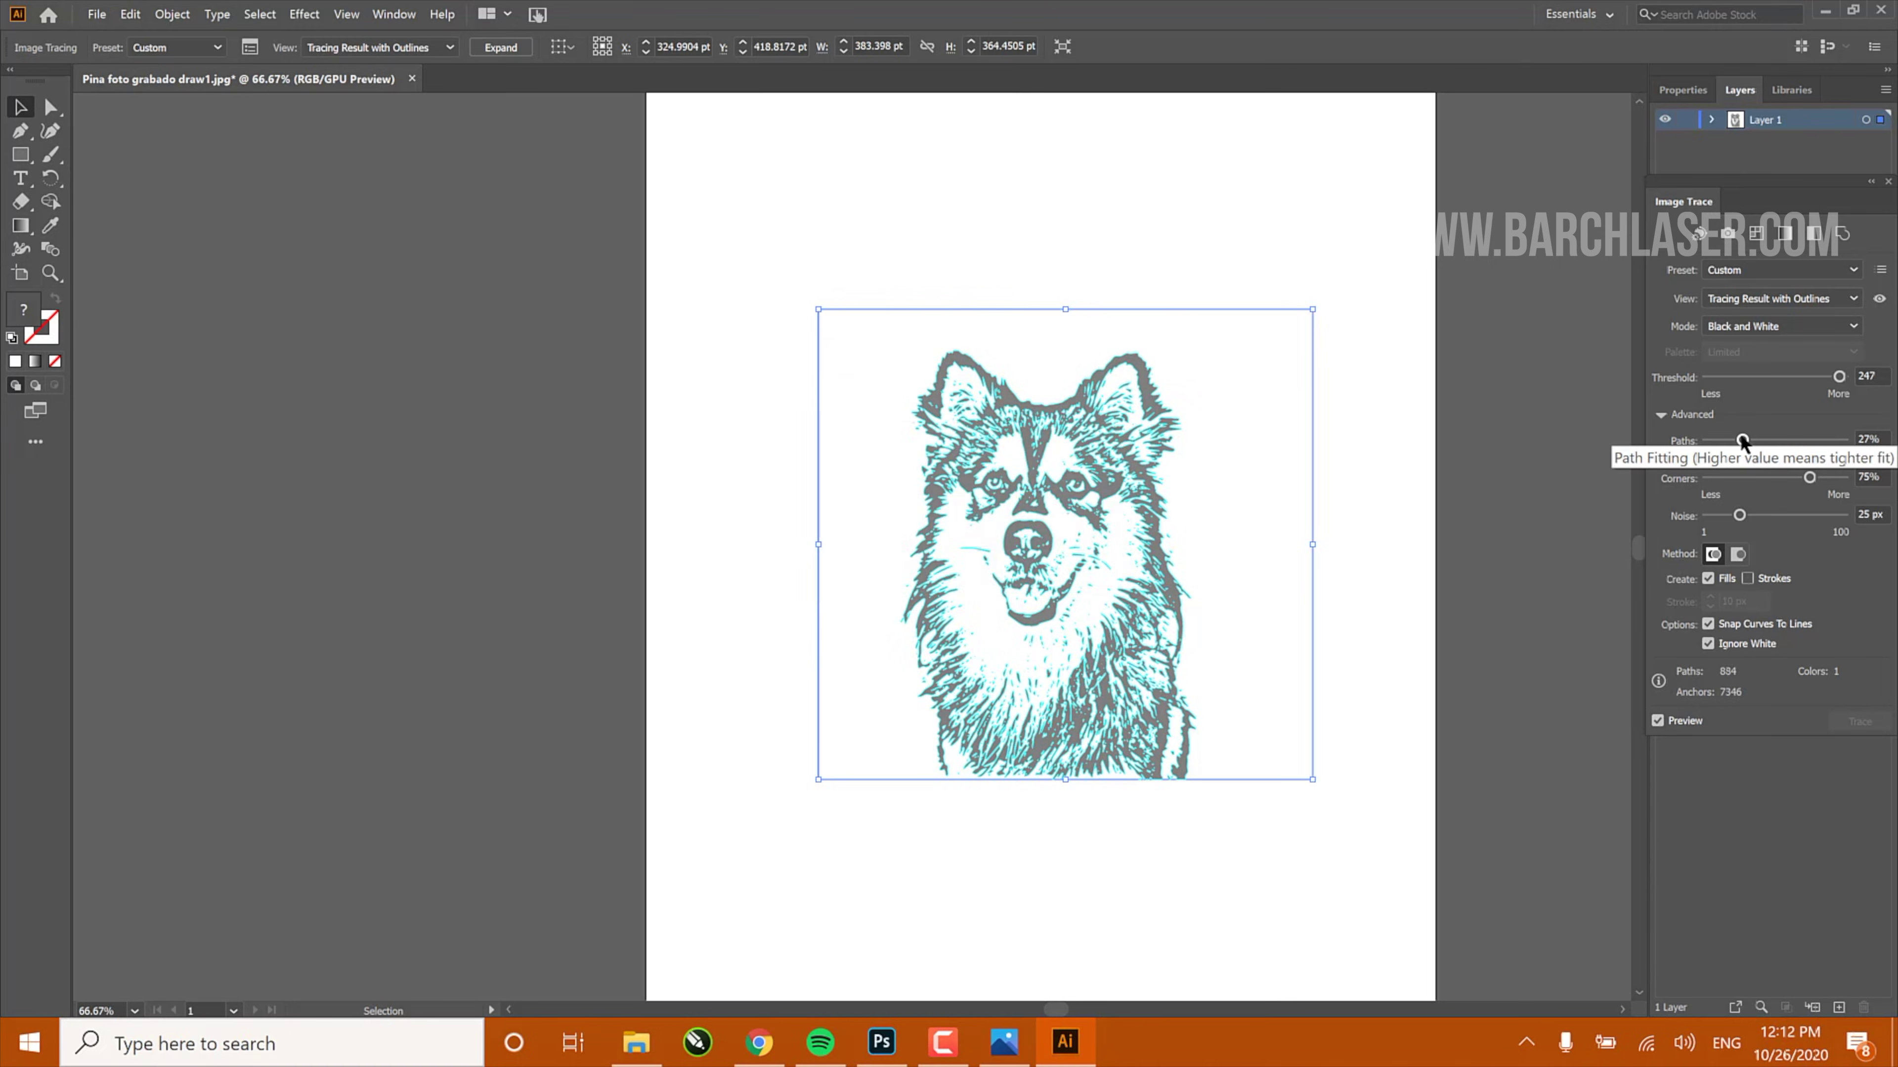
{"action": "left_click_drag", "start_coordinate": [1743, 440], "coordinate": [1724, 441]}
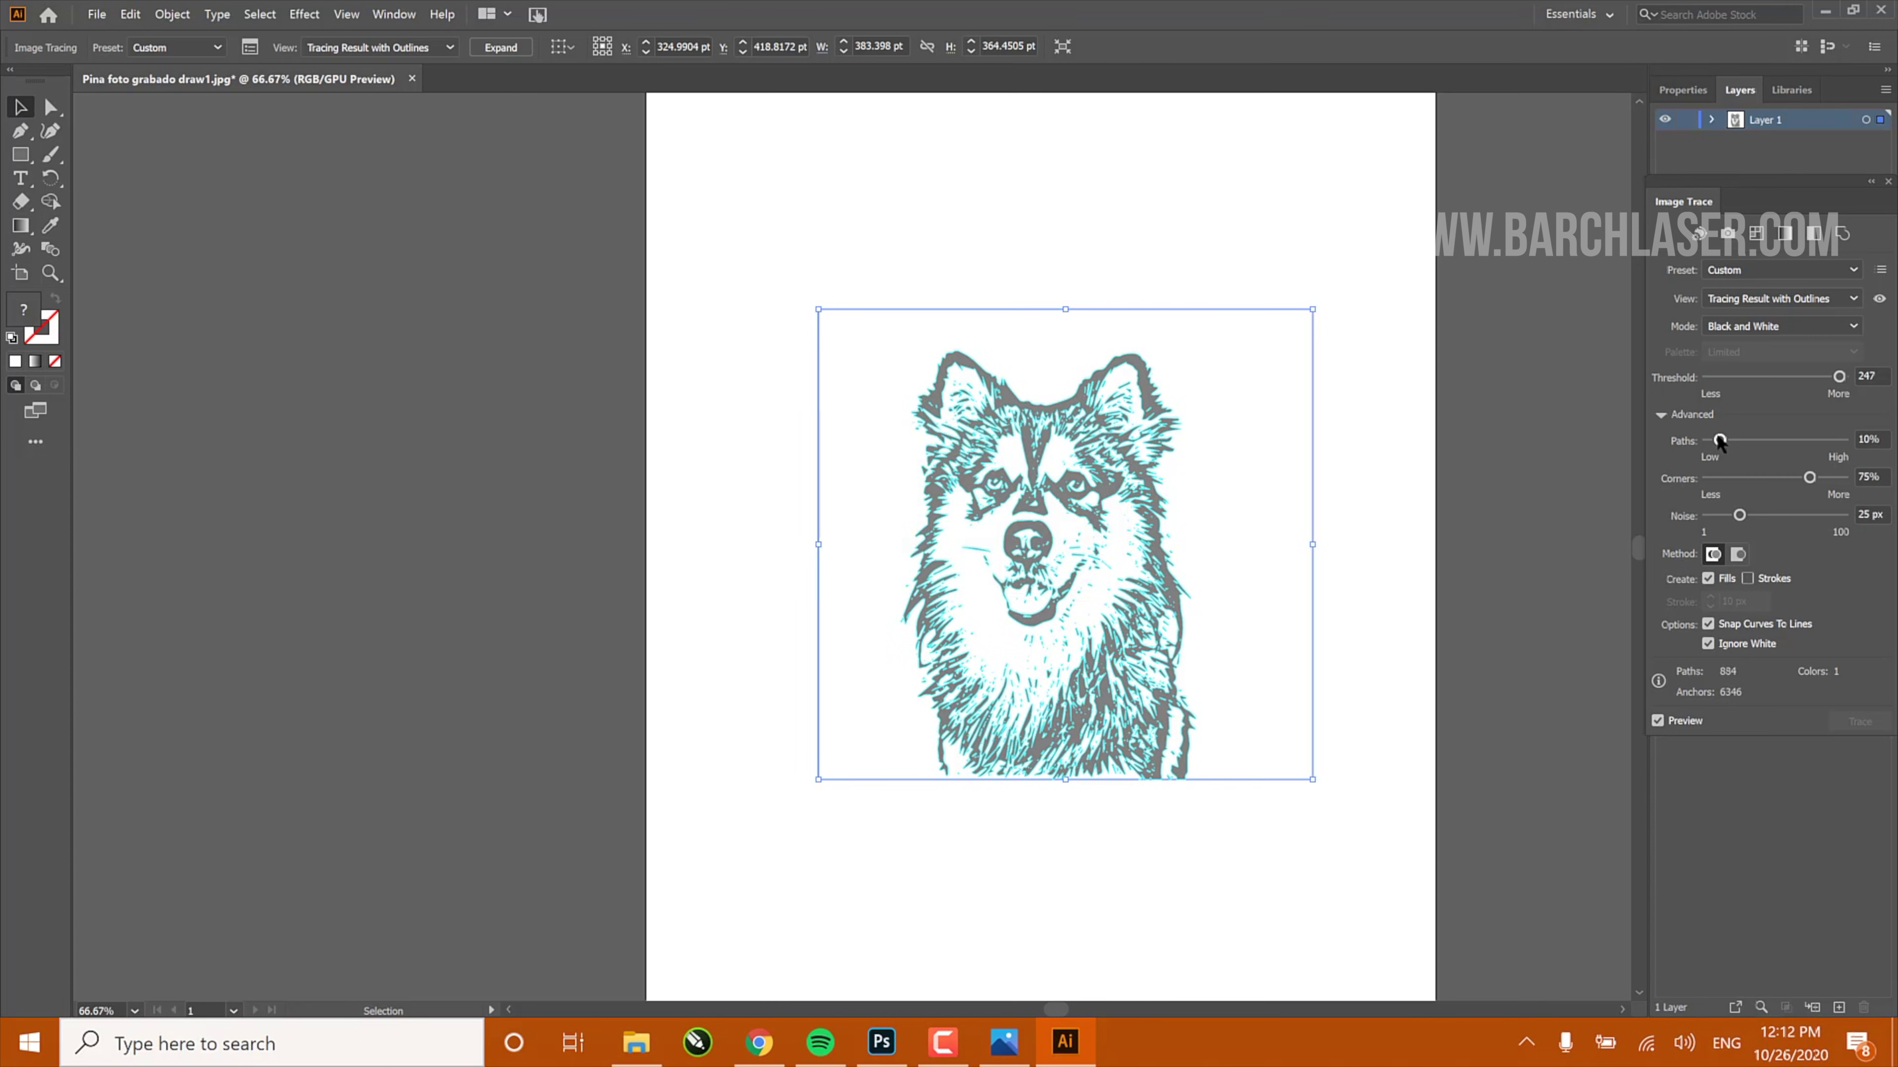
{"action": "mouse_move", "coordinate": [1751, 441]}
{"action": "left_mouse_down"}
{"action": "mouse_move", "coordinate": [1810, 440]}
{"action": "mouse_move", "coordinate": [1826, 479]}
{"action": "mouse_move", "coordinate": [1768, 441]}
{"action": "mouse_move", "coordinate": [1812, 478]}
{"action": "mouse_move", "coordinate": [1761, 478]}
{"action": "mouse_move", "coordinate": [1785, 515]}
{"action": "mouse_move", "coordinate": [1843, 516]}
{"action": "mouse_move", "coordinate": [1746, 516]}
{"action": "mouse_move", "coordinate": [1779, 516]}
{"action": "mouse_move", "coordinate": [1792, 479]}
{"action": "mouse_move", "coordinate": [1876, 438]}
{"action": "mouse_move", "coordinate": [1774, 441]}
{"action": "left_mouse_up"}
{"action": "key", "text": "ctrl+plus"}
{"action": "key", "text": "ctrl+plus"}
{"action": "key", "text": "ctrl+plus"}
{"action": "key", "text": "ctrl+plus"}
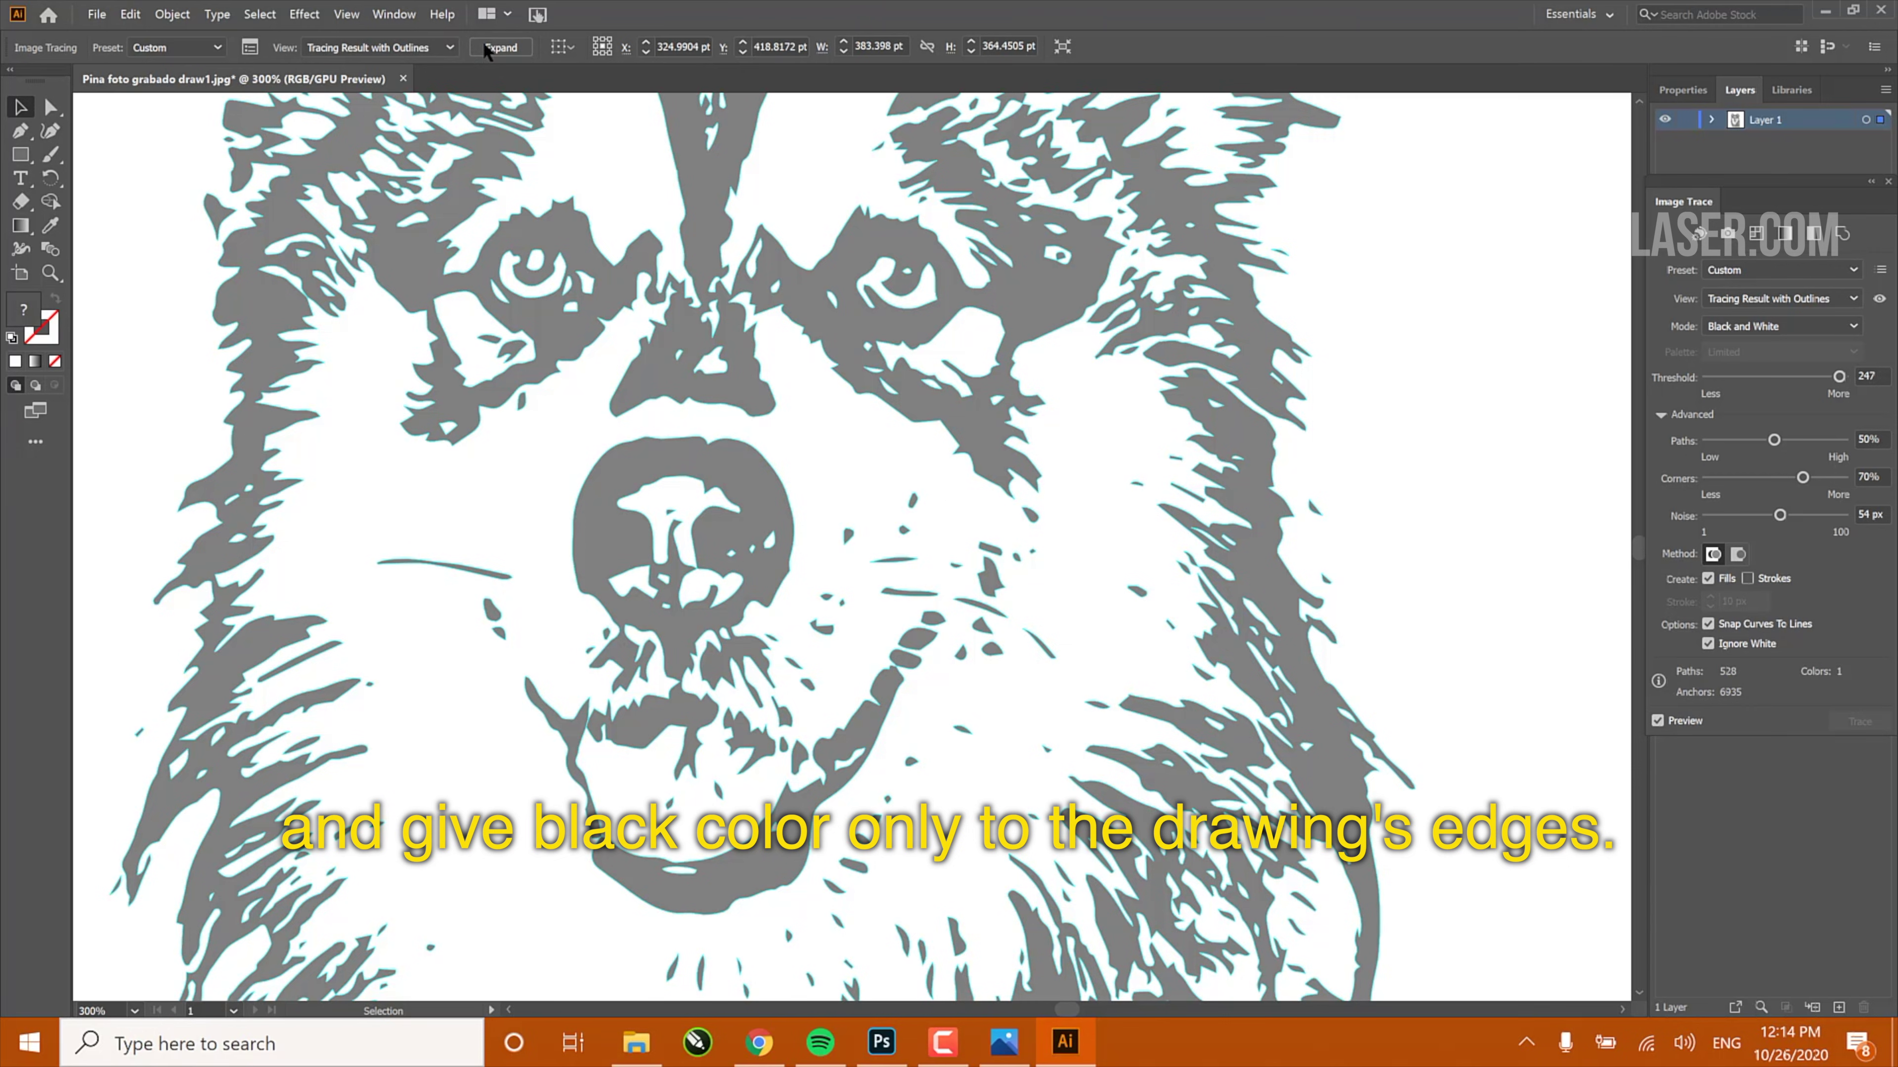
Expand the husky trace into editable paths and set their fill to None
{"action": "left_click", "coordinate": [492, 50]}
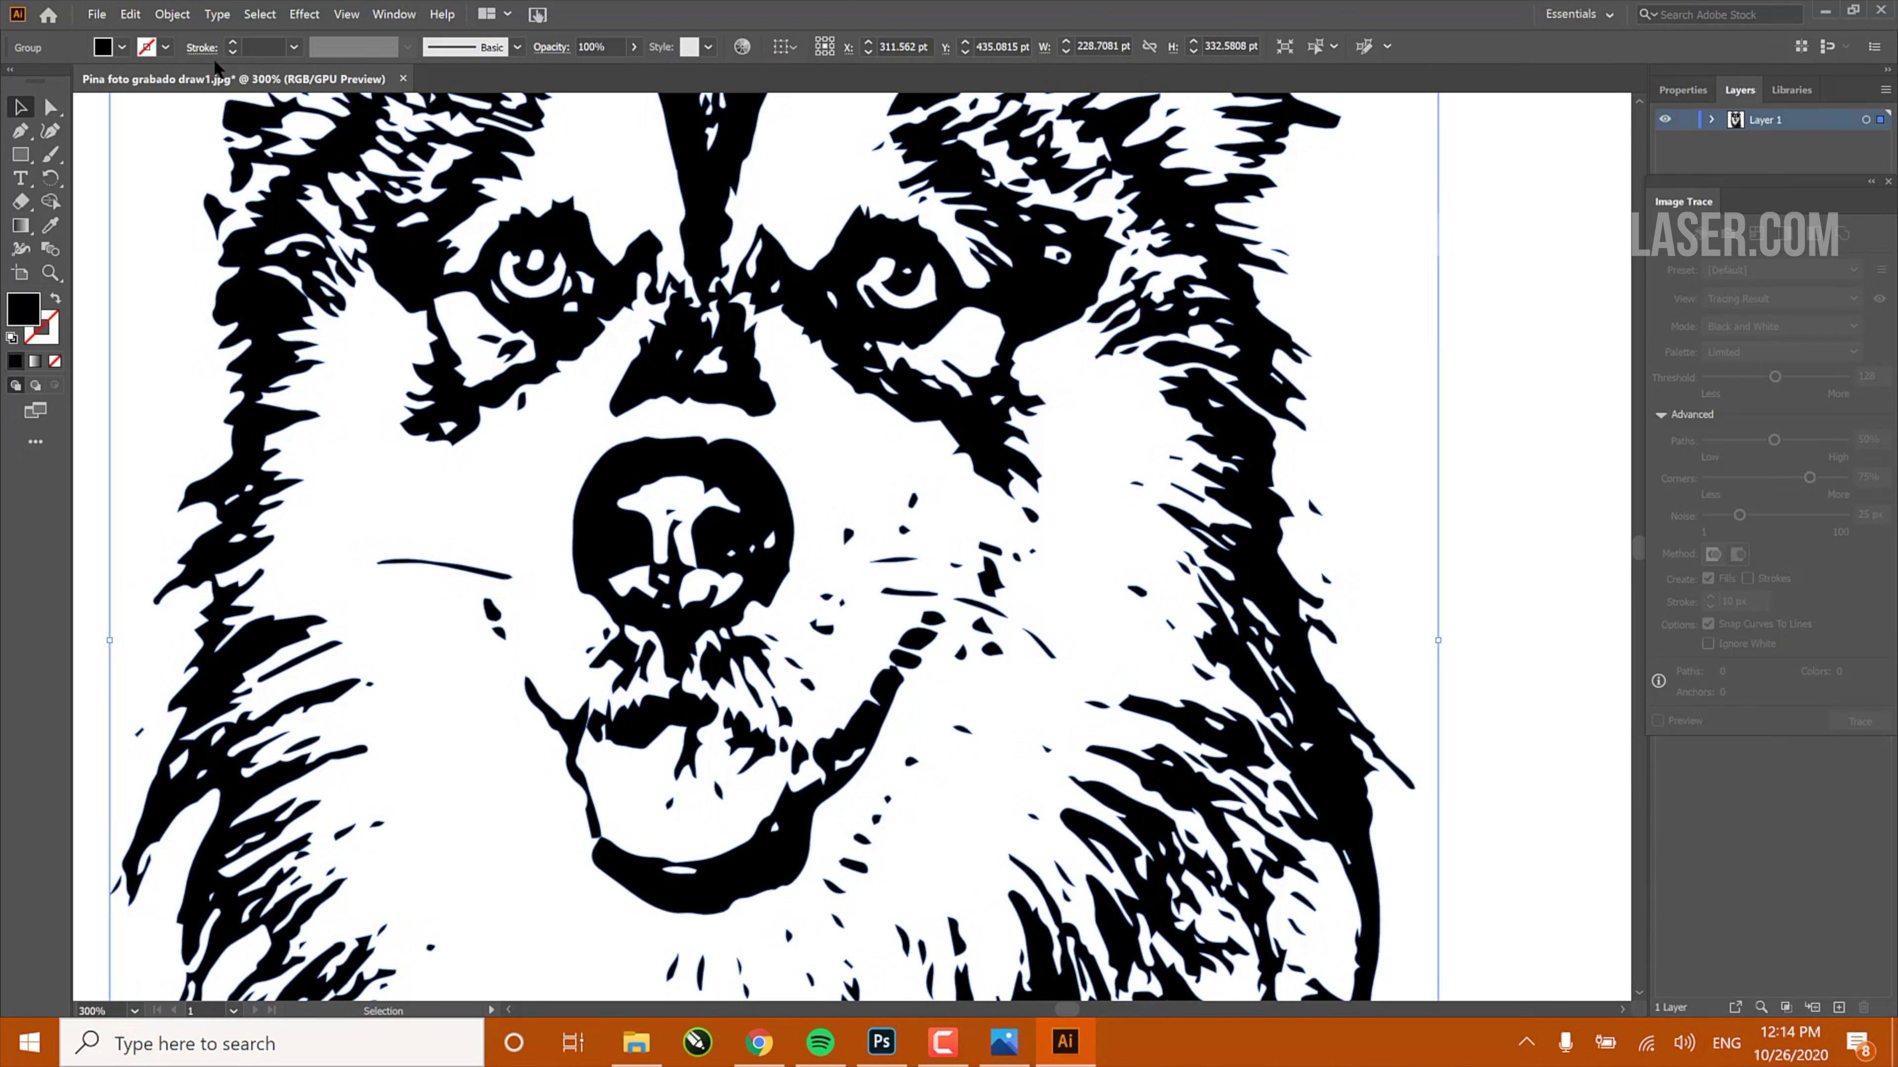
{"action": "left_click", "coordinate": [121, 47]}
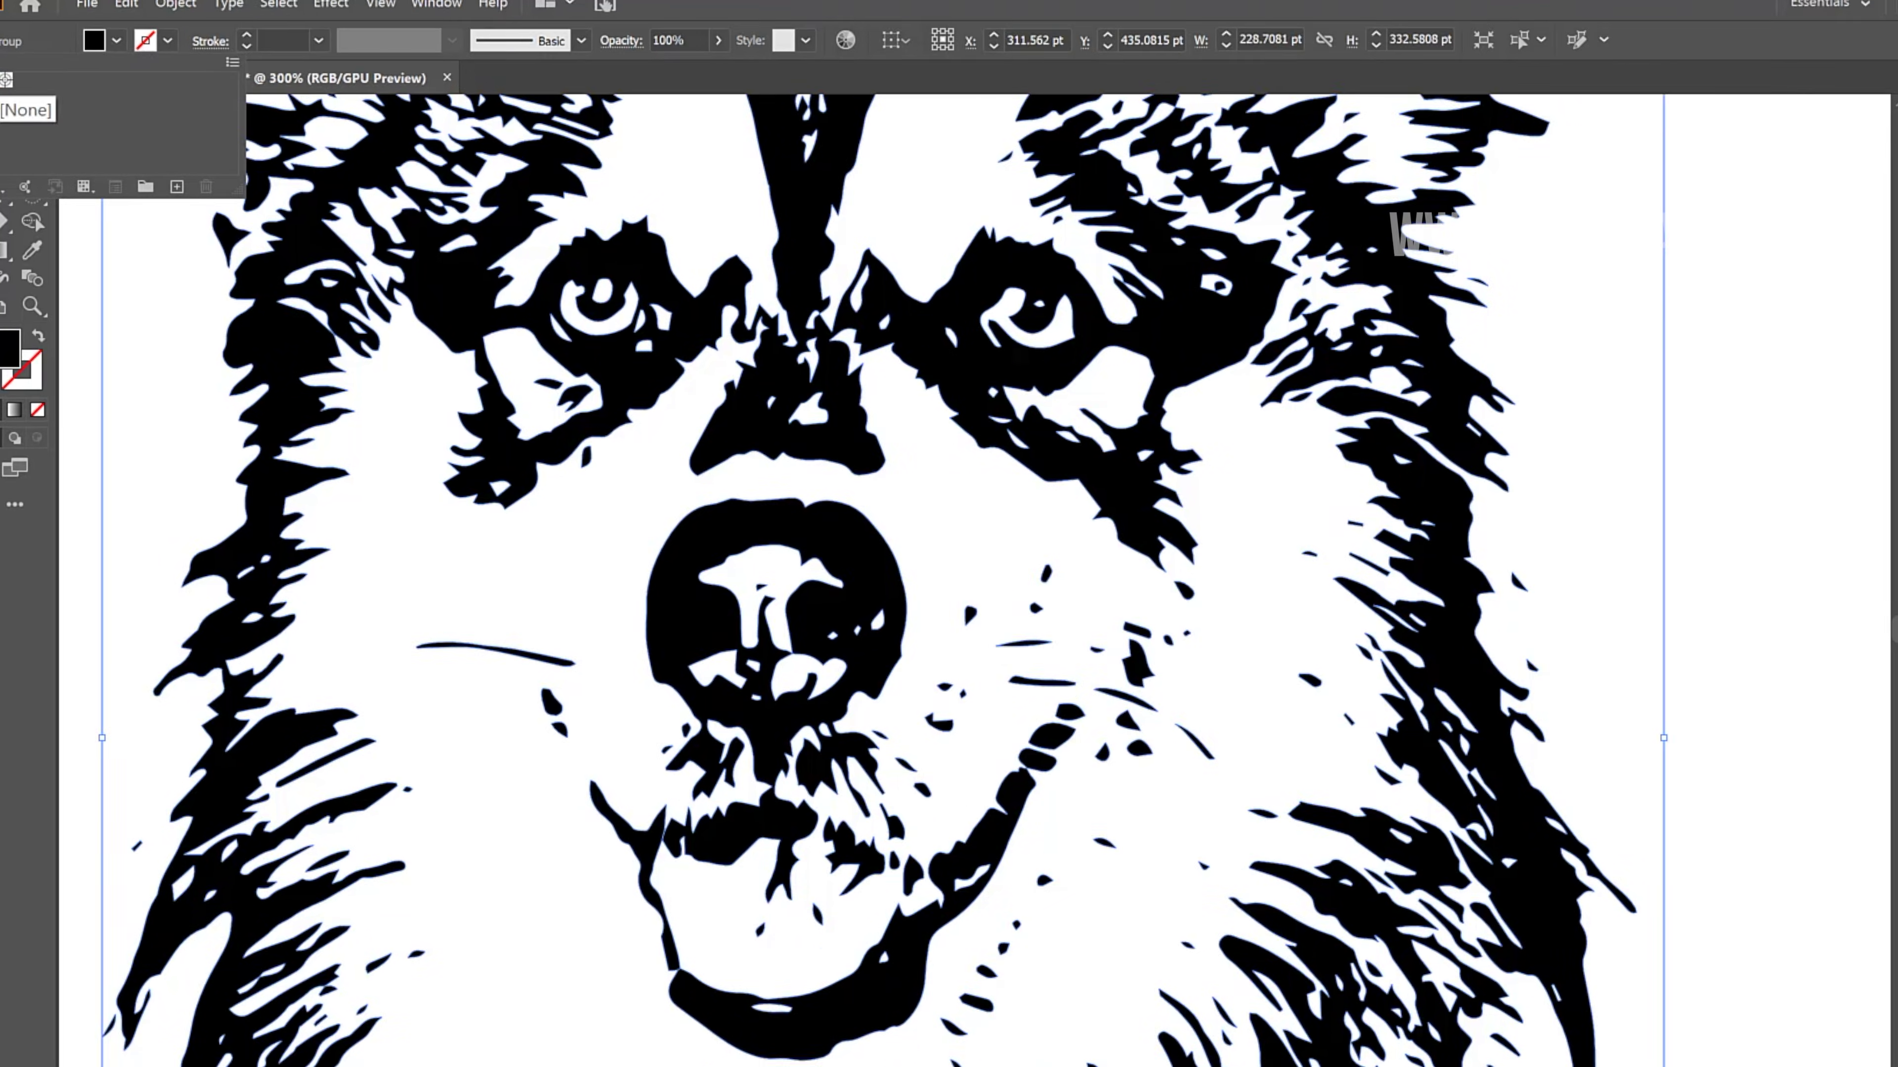
{"action": "left_click", "coordinate": [2, 80]}
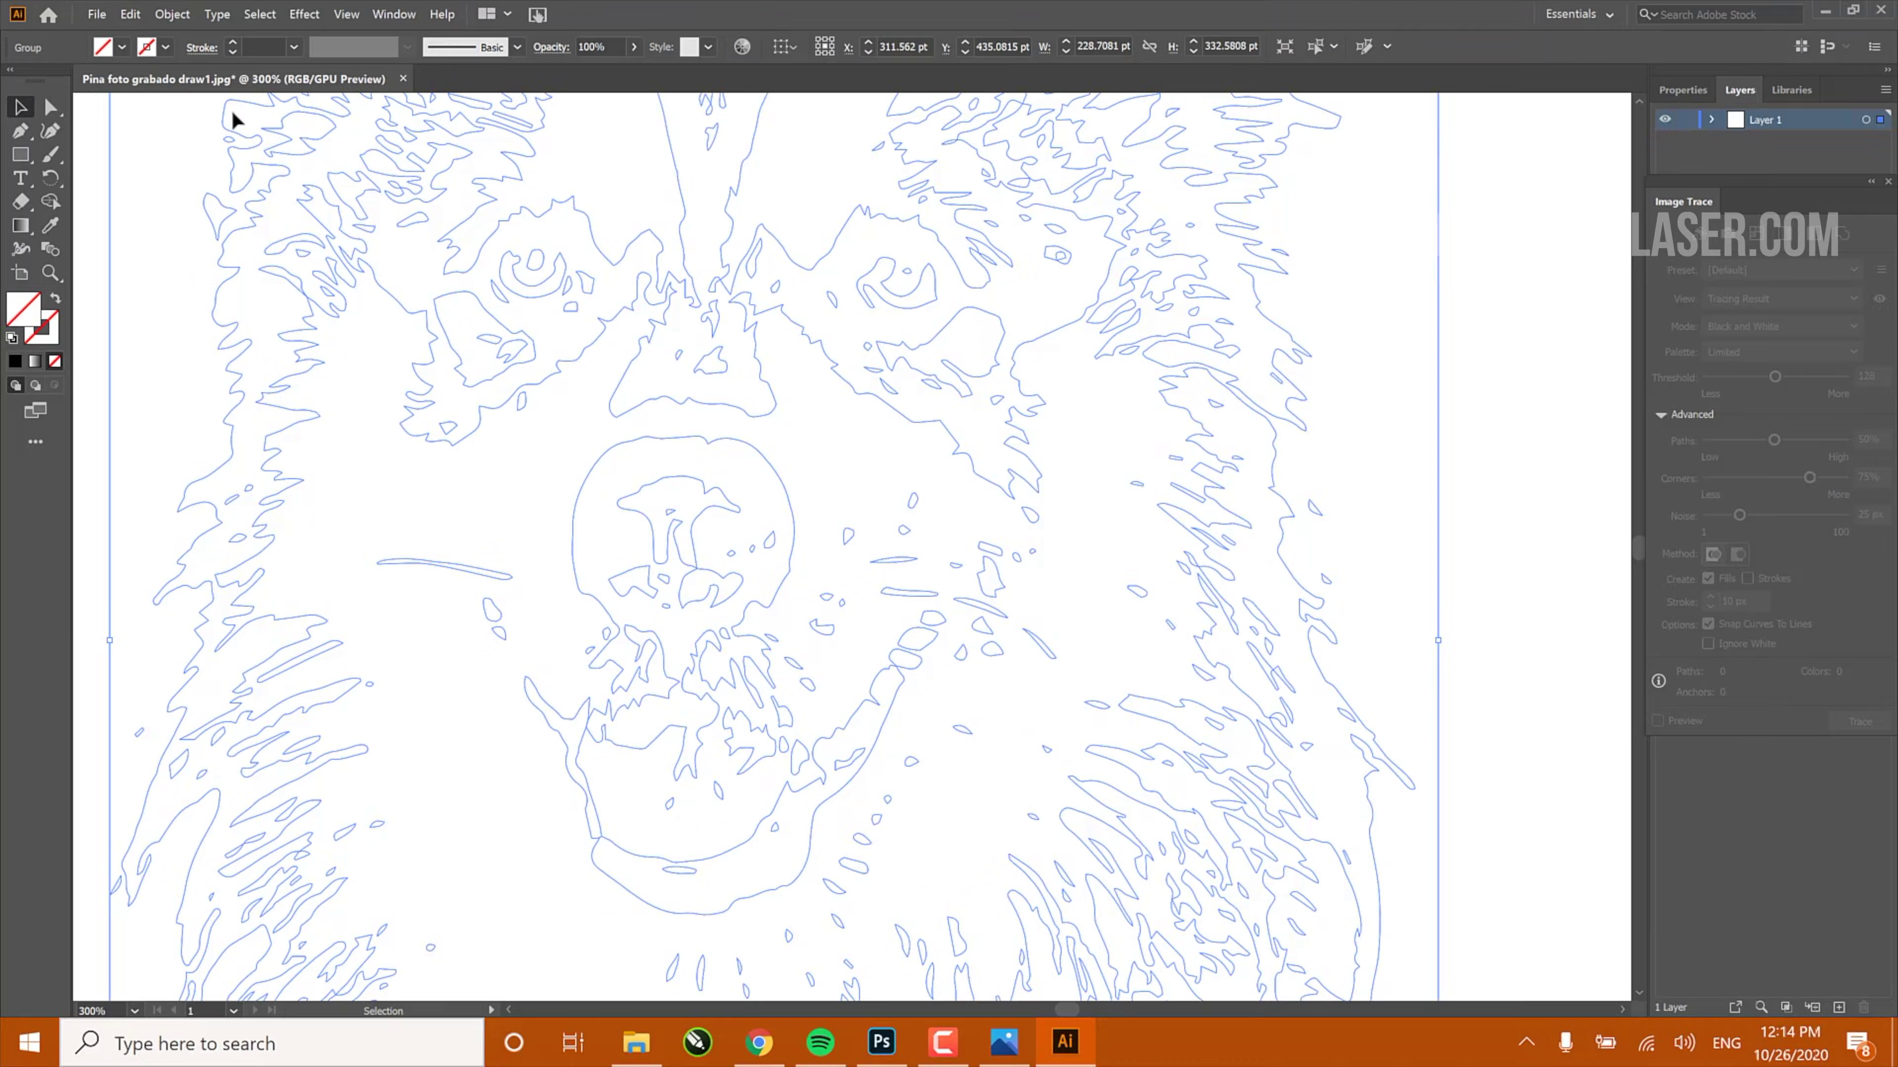
{"action": "key", "text": "ctrl+1"}
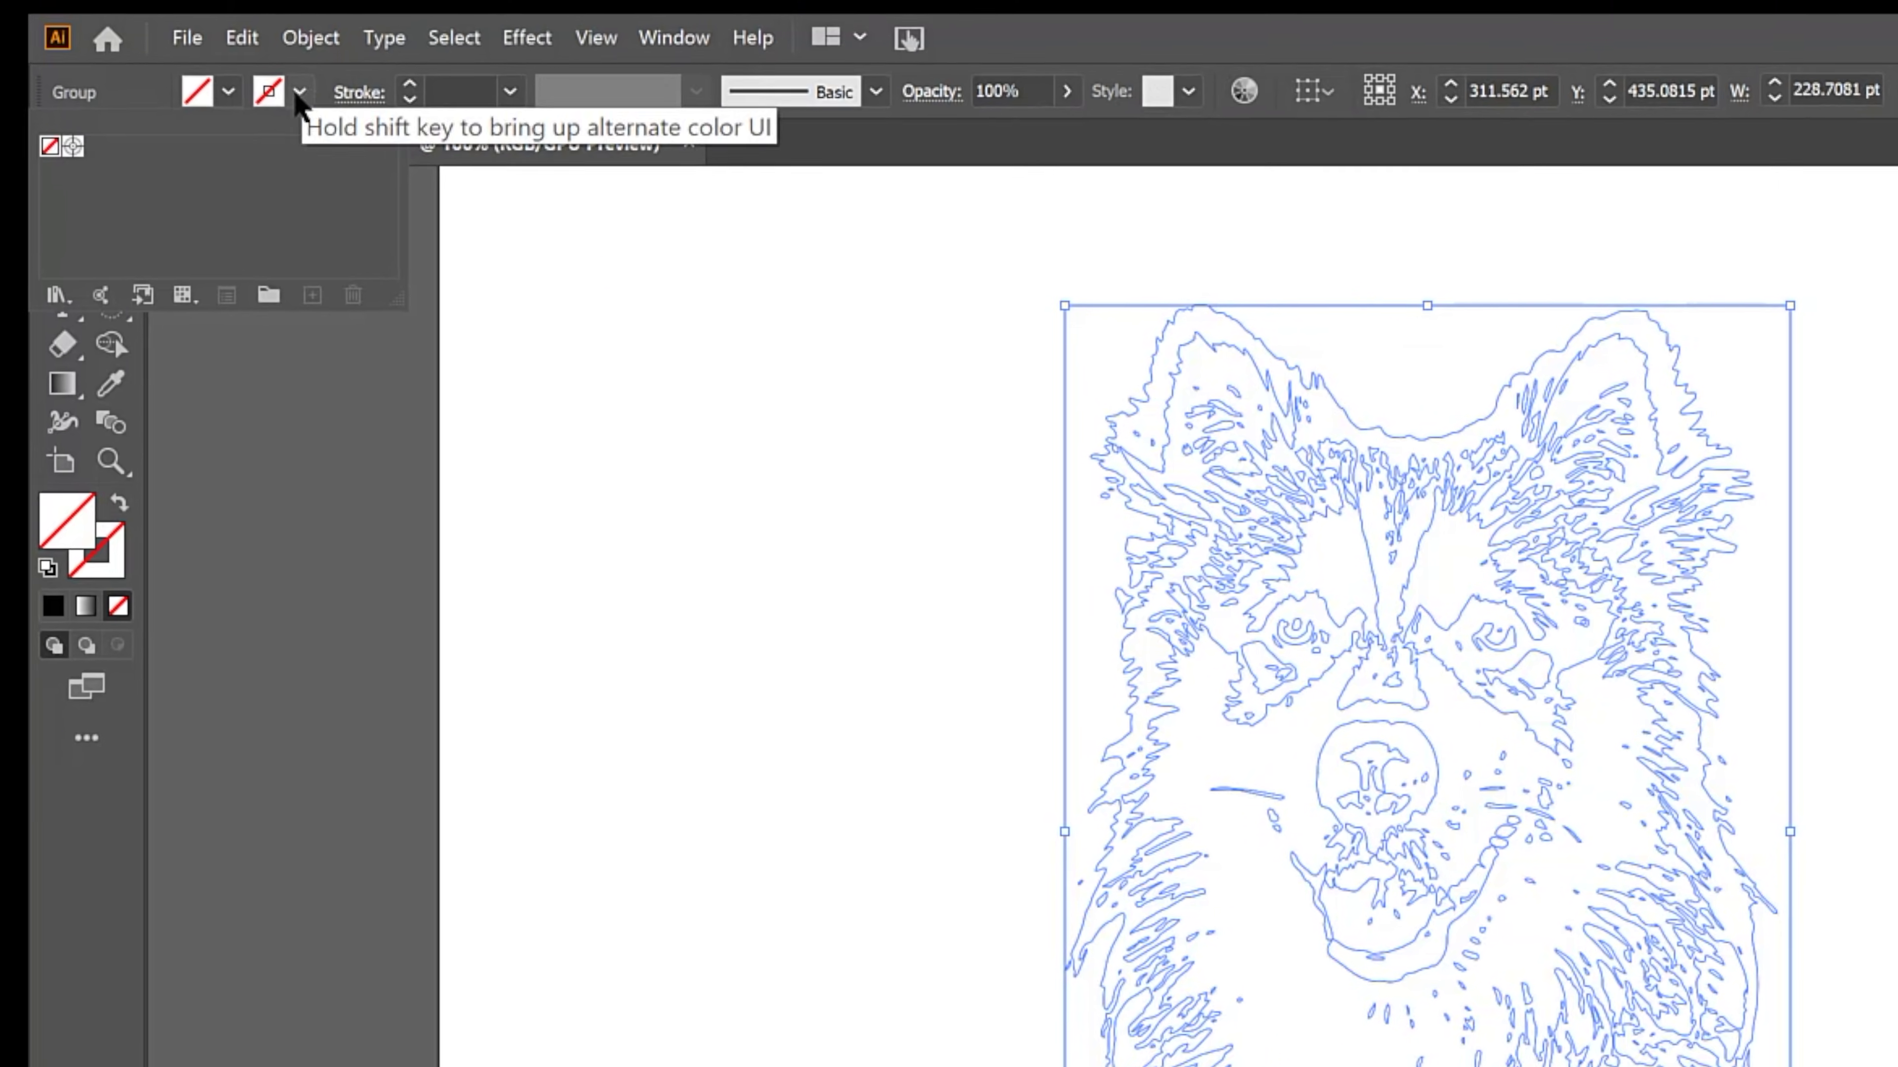
Give the expanded paths a Registration-colour stroke at 0.25 pt weight
{"action": "left_click", "coordinate": [147, 47]}
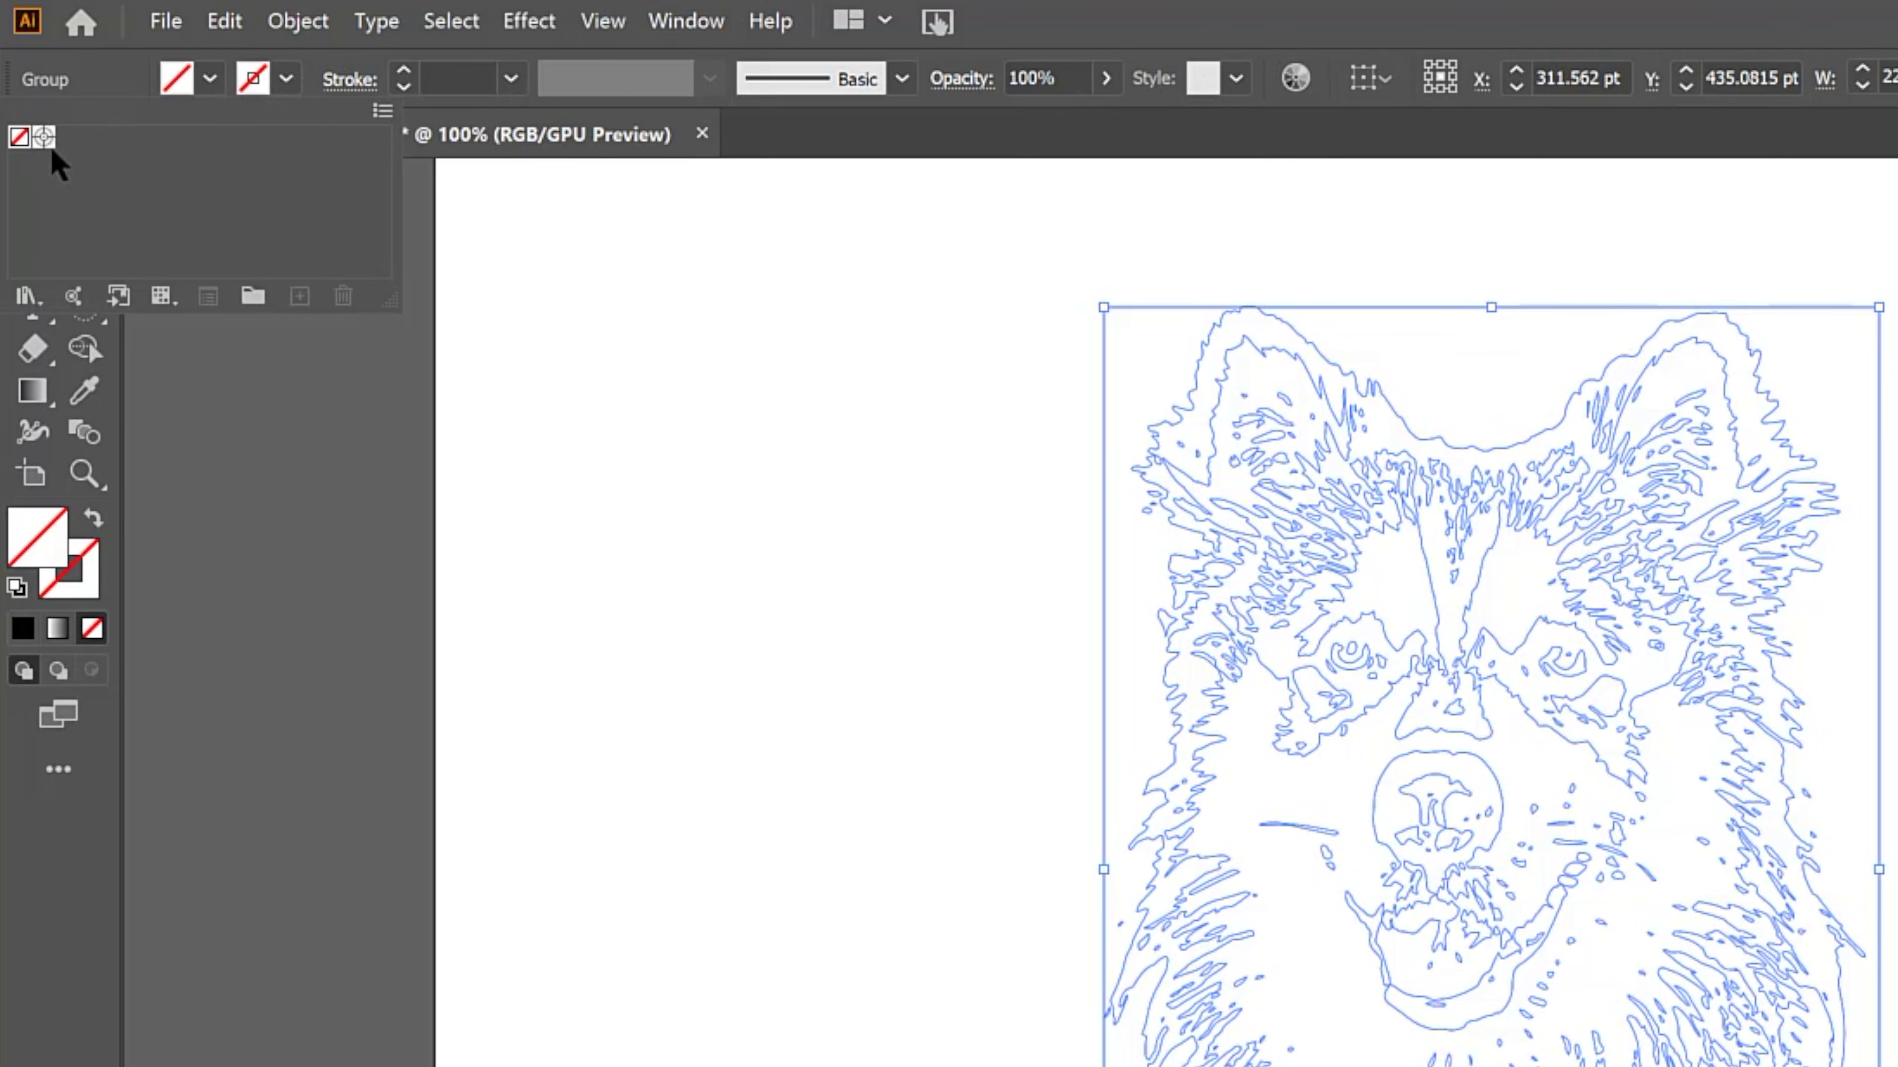
{"action": "left_click", "coordinate": [43, 137]}
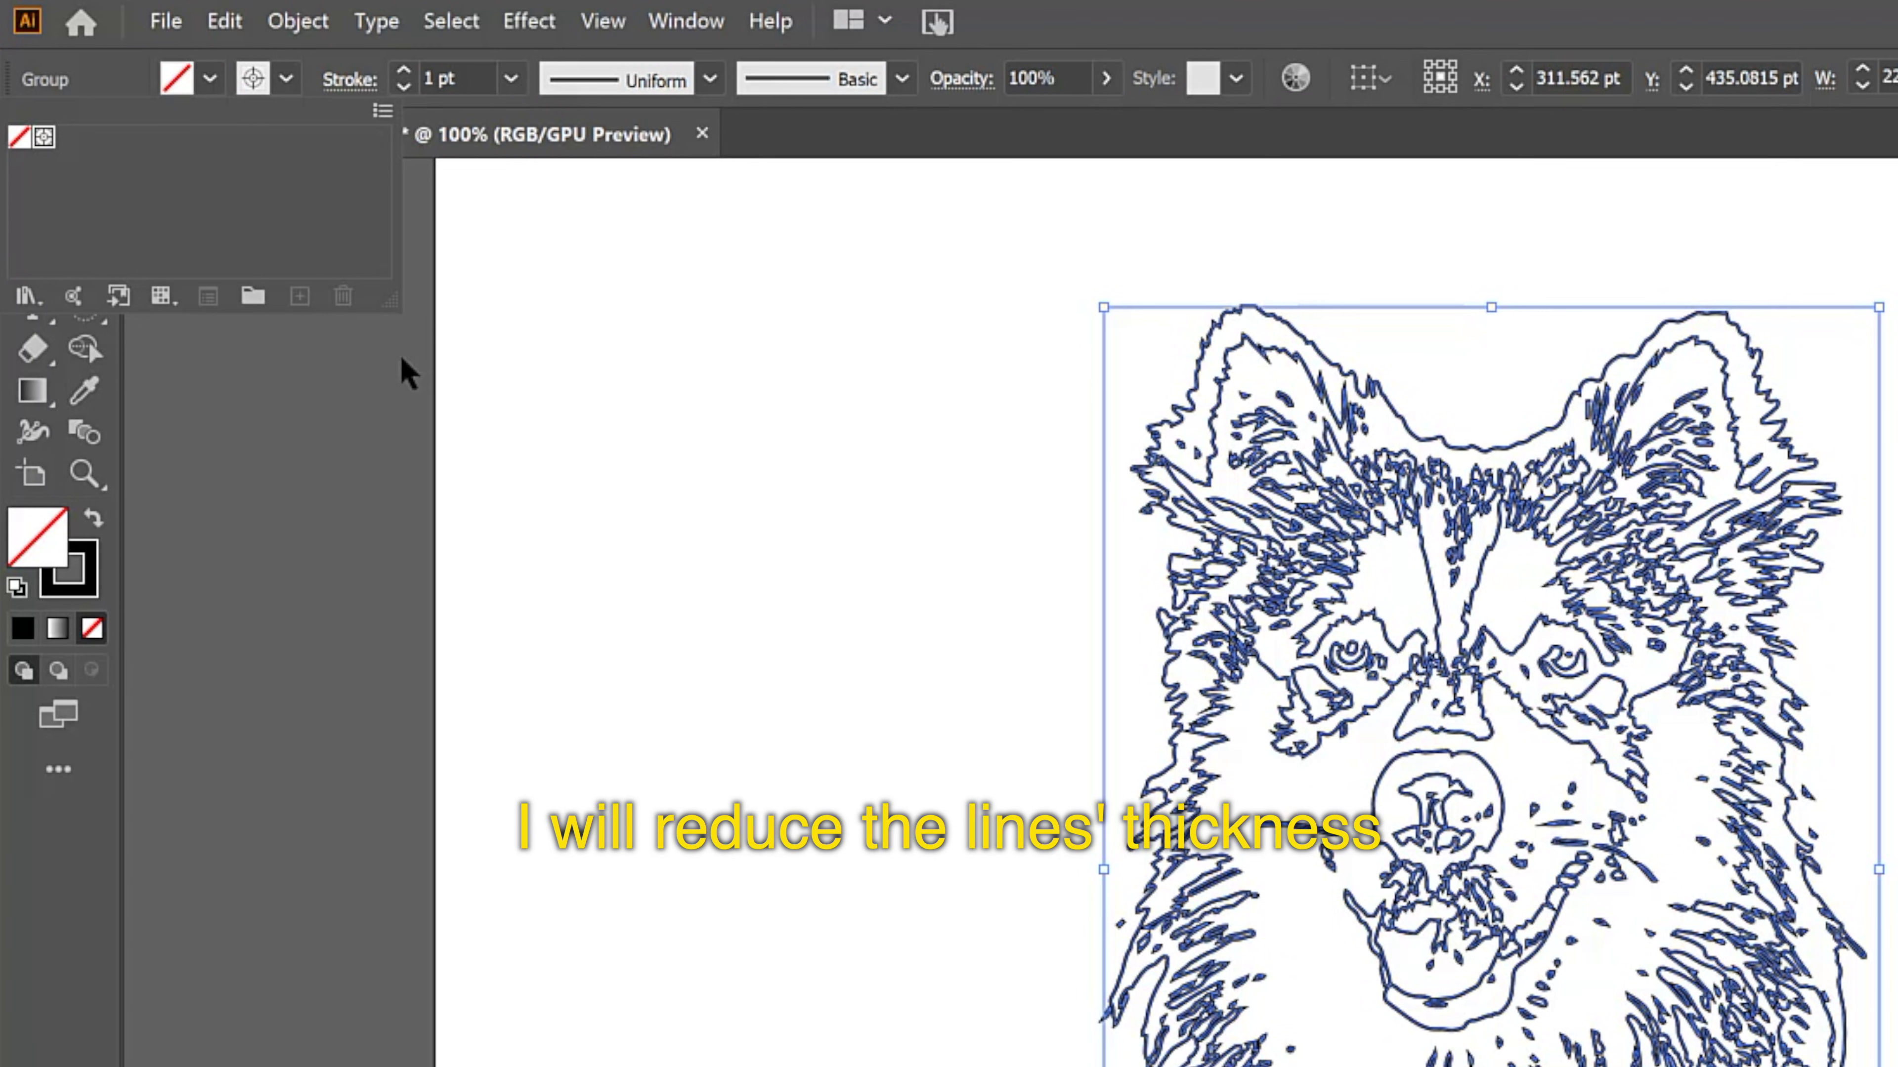
{"action": "left_click", "coordinate": [511, 79]}
{"action": "left_click", "coordinate": [512, 79]}
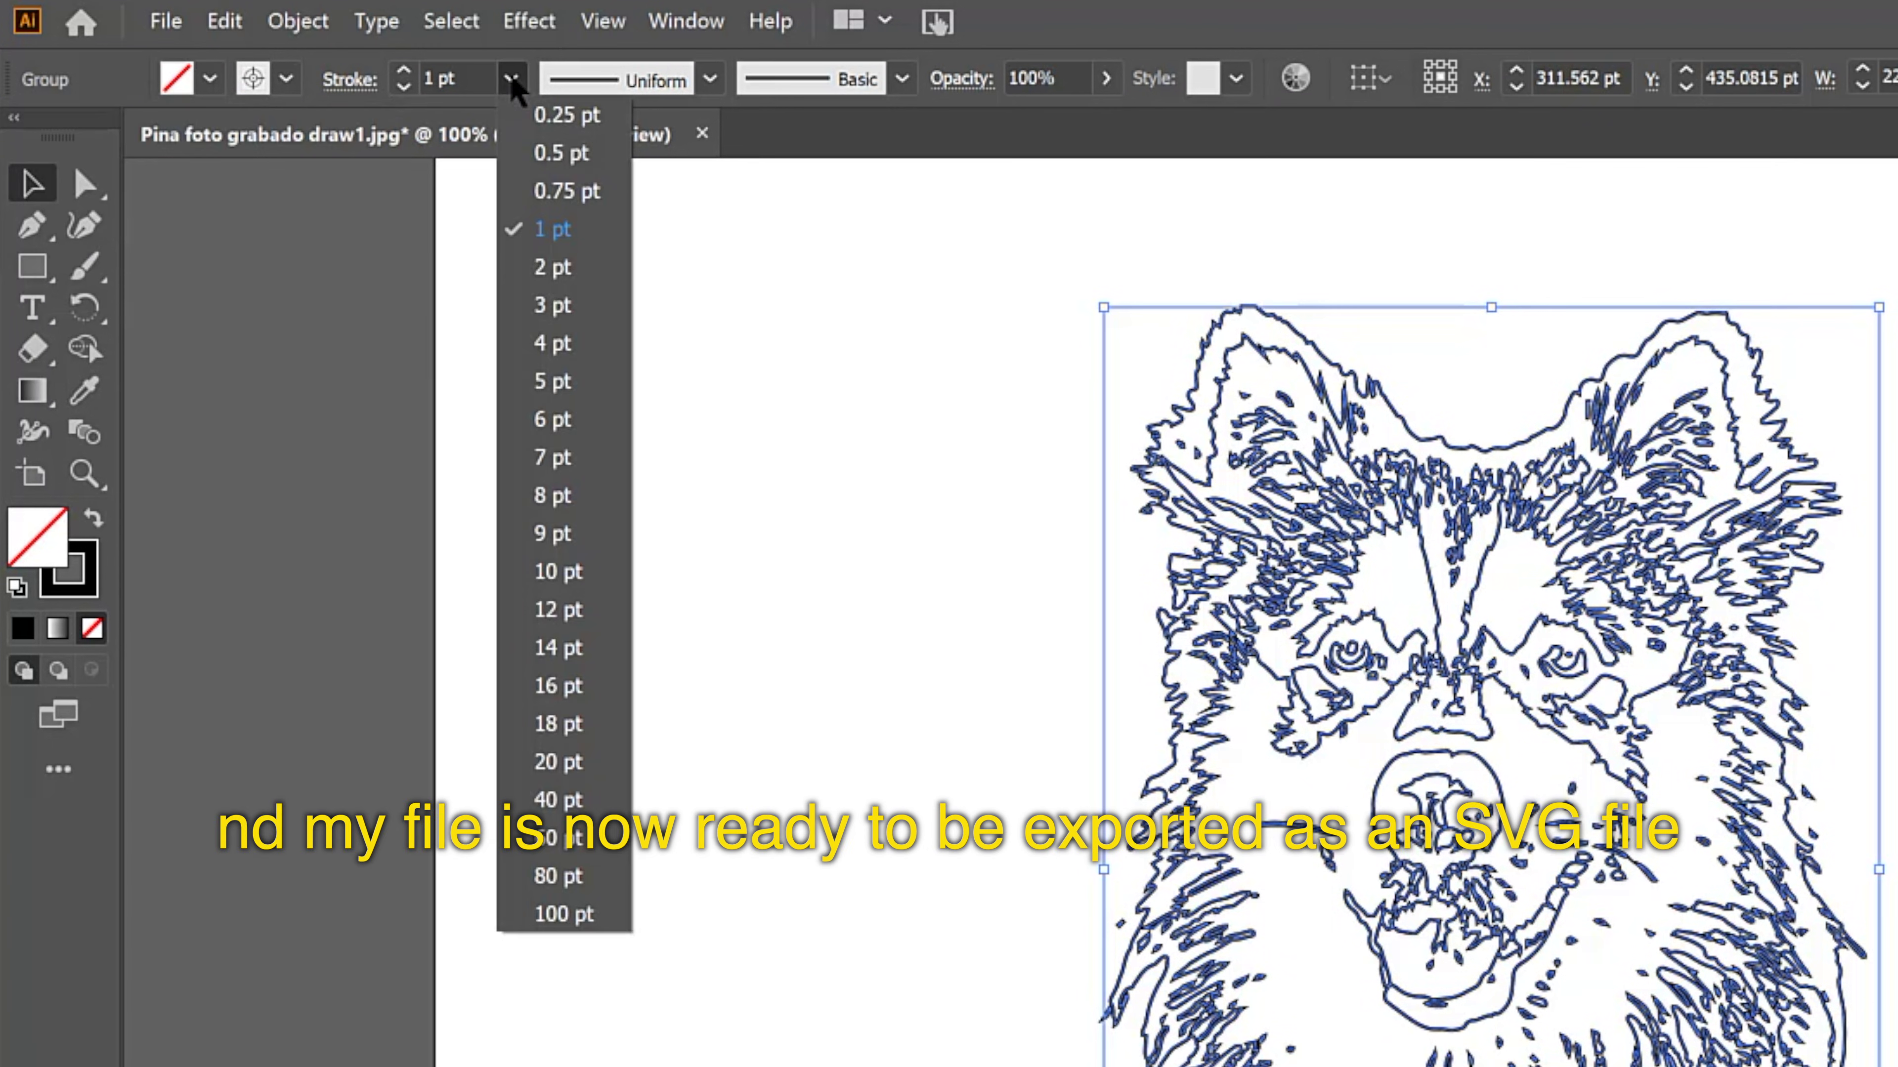
{"action": "left_click", "coordinate": [535, 115]}
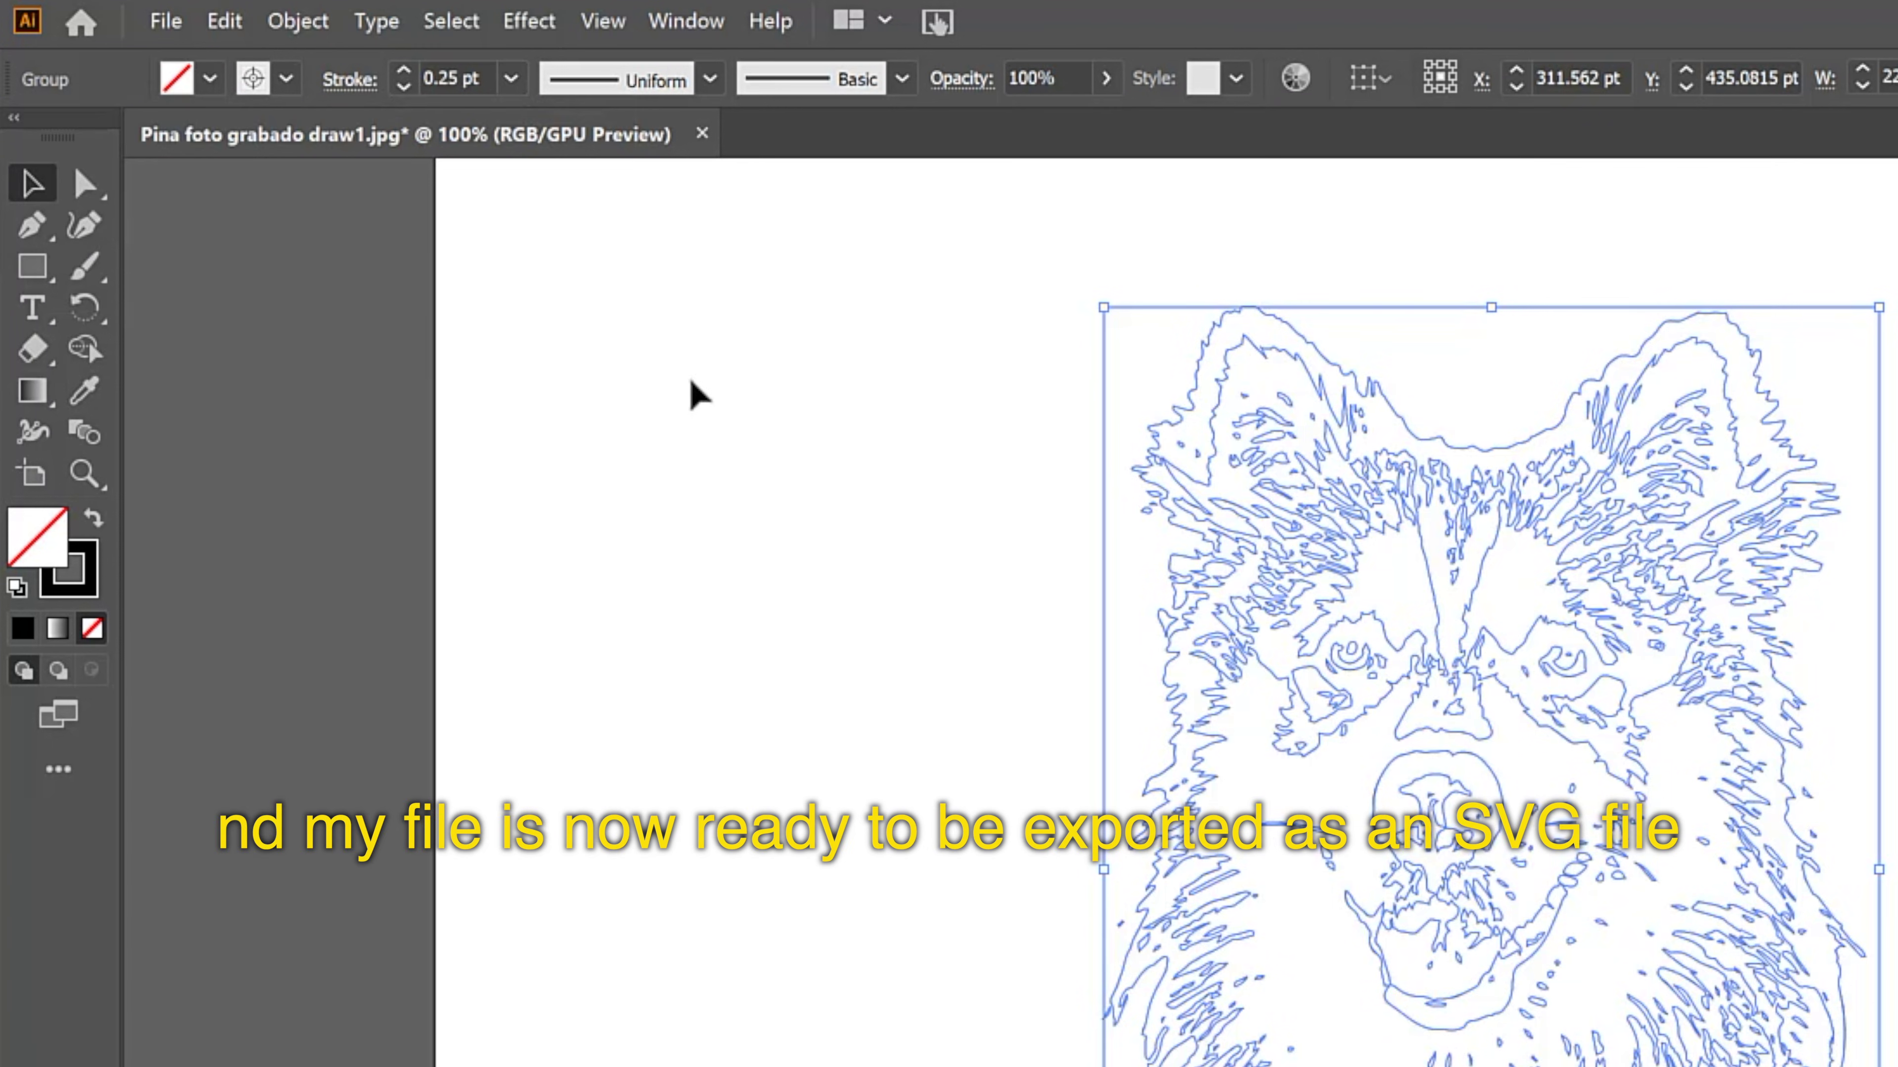
{"action": "left_click", "coordinate": [166, 21]}
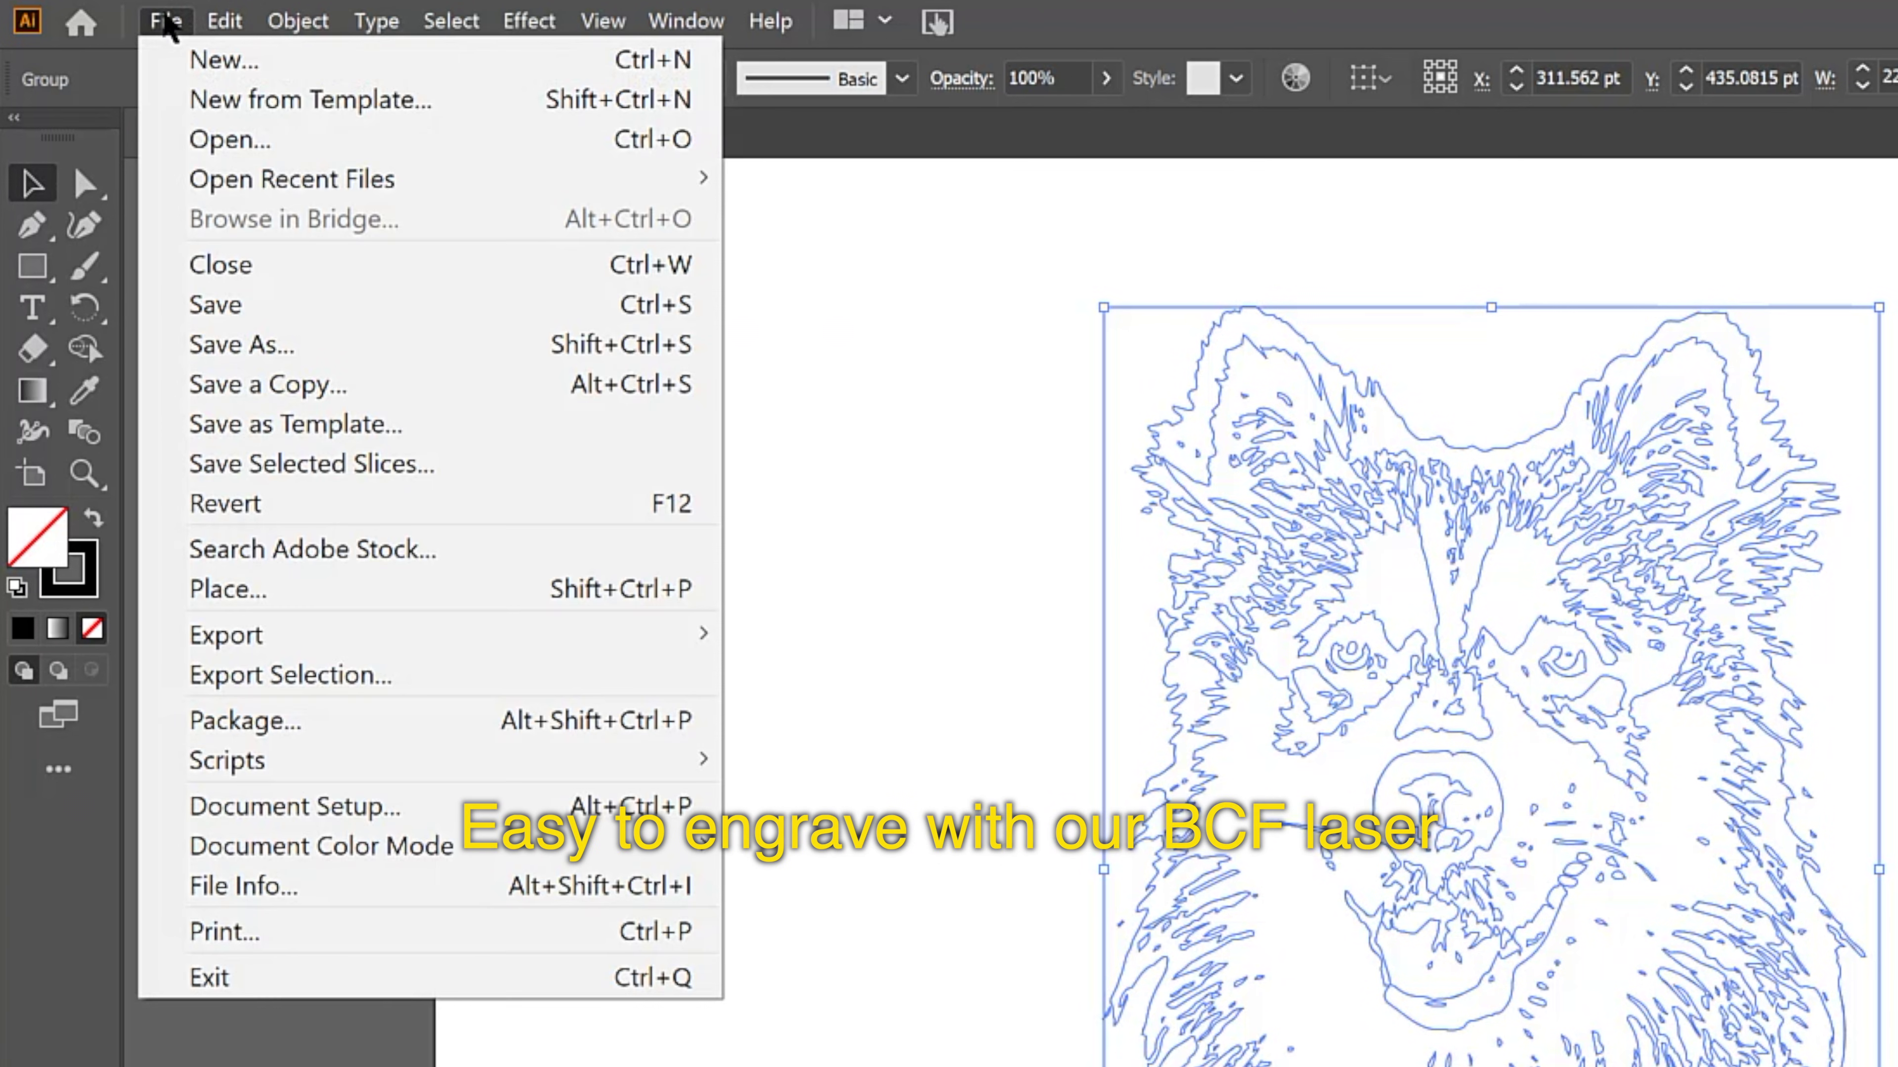
Save the outline as Pina foto grabado draw2.svgz, keeping Style Elements as CSS properties
{"action": "left_click", "coordinate": [265, 345]}
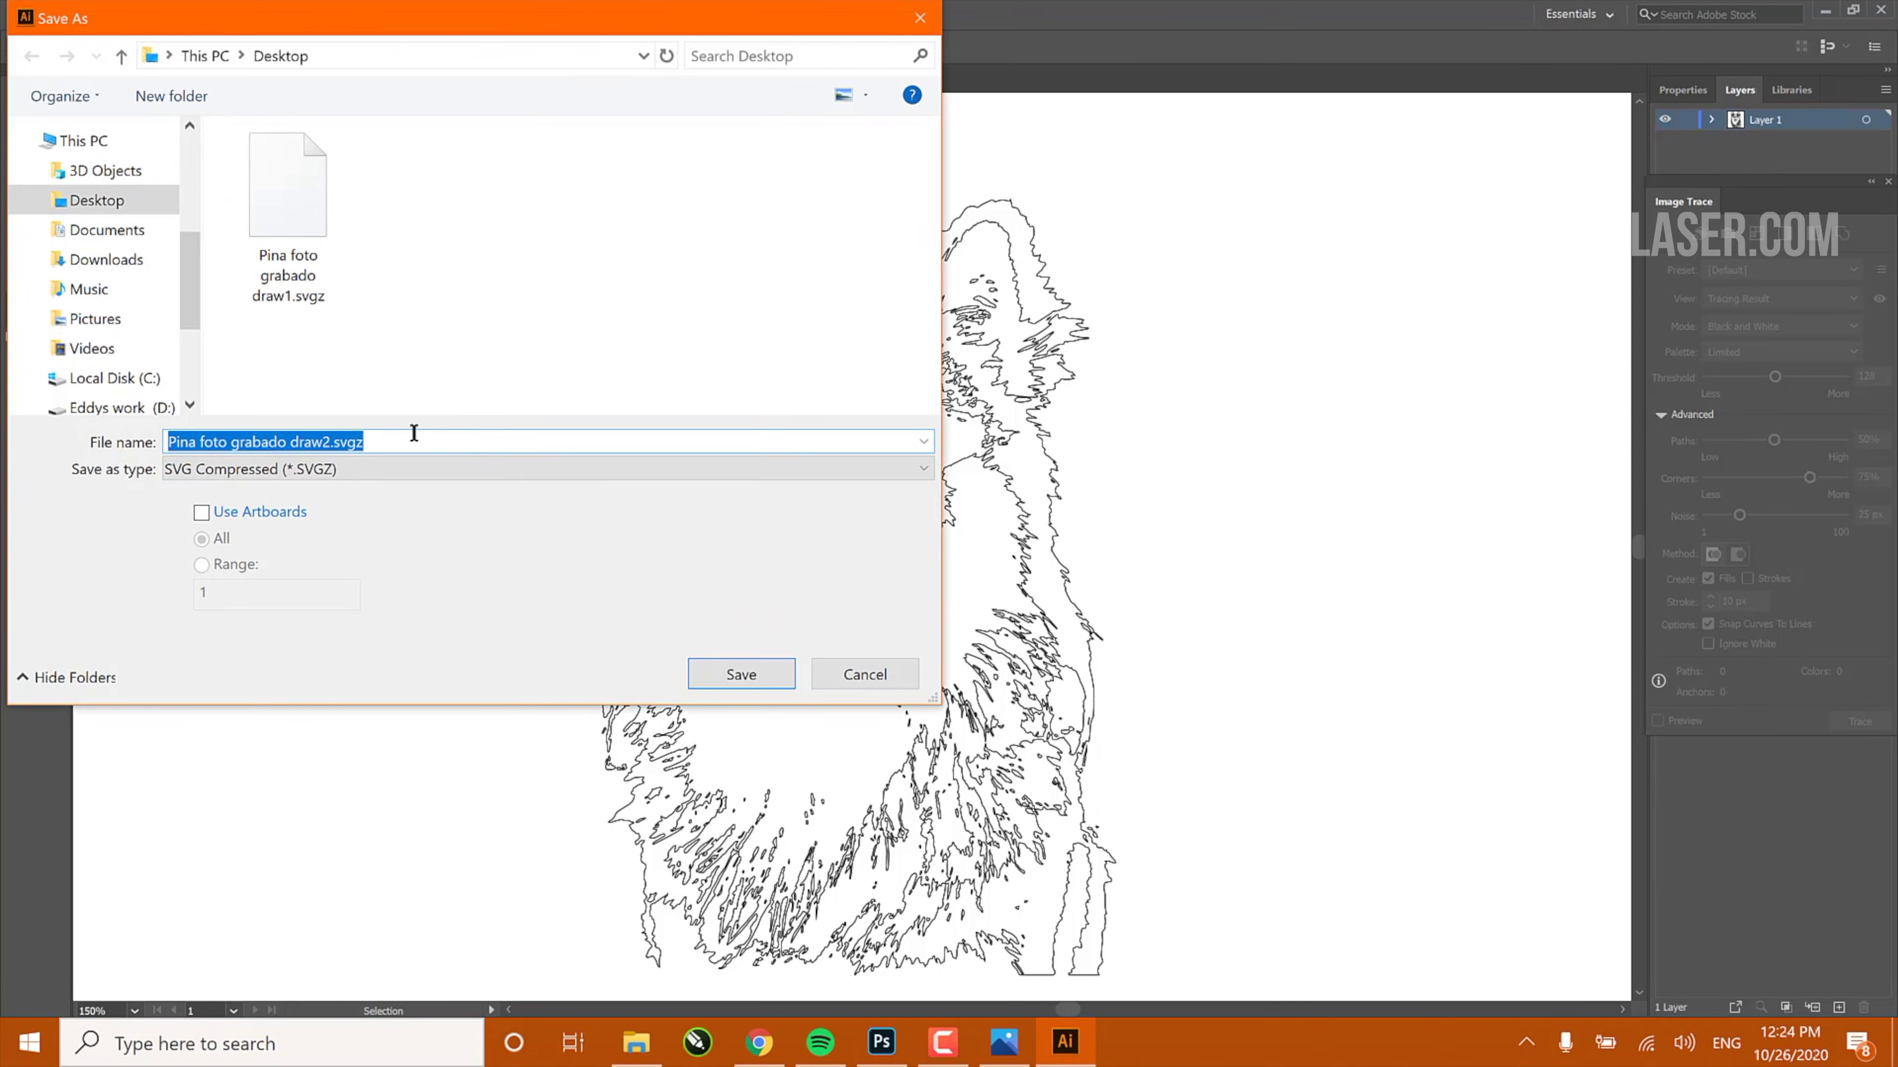
{"action": "left_click", "coordinate": [762, 678]}
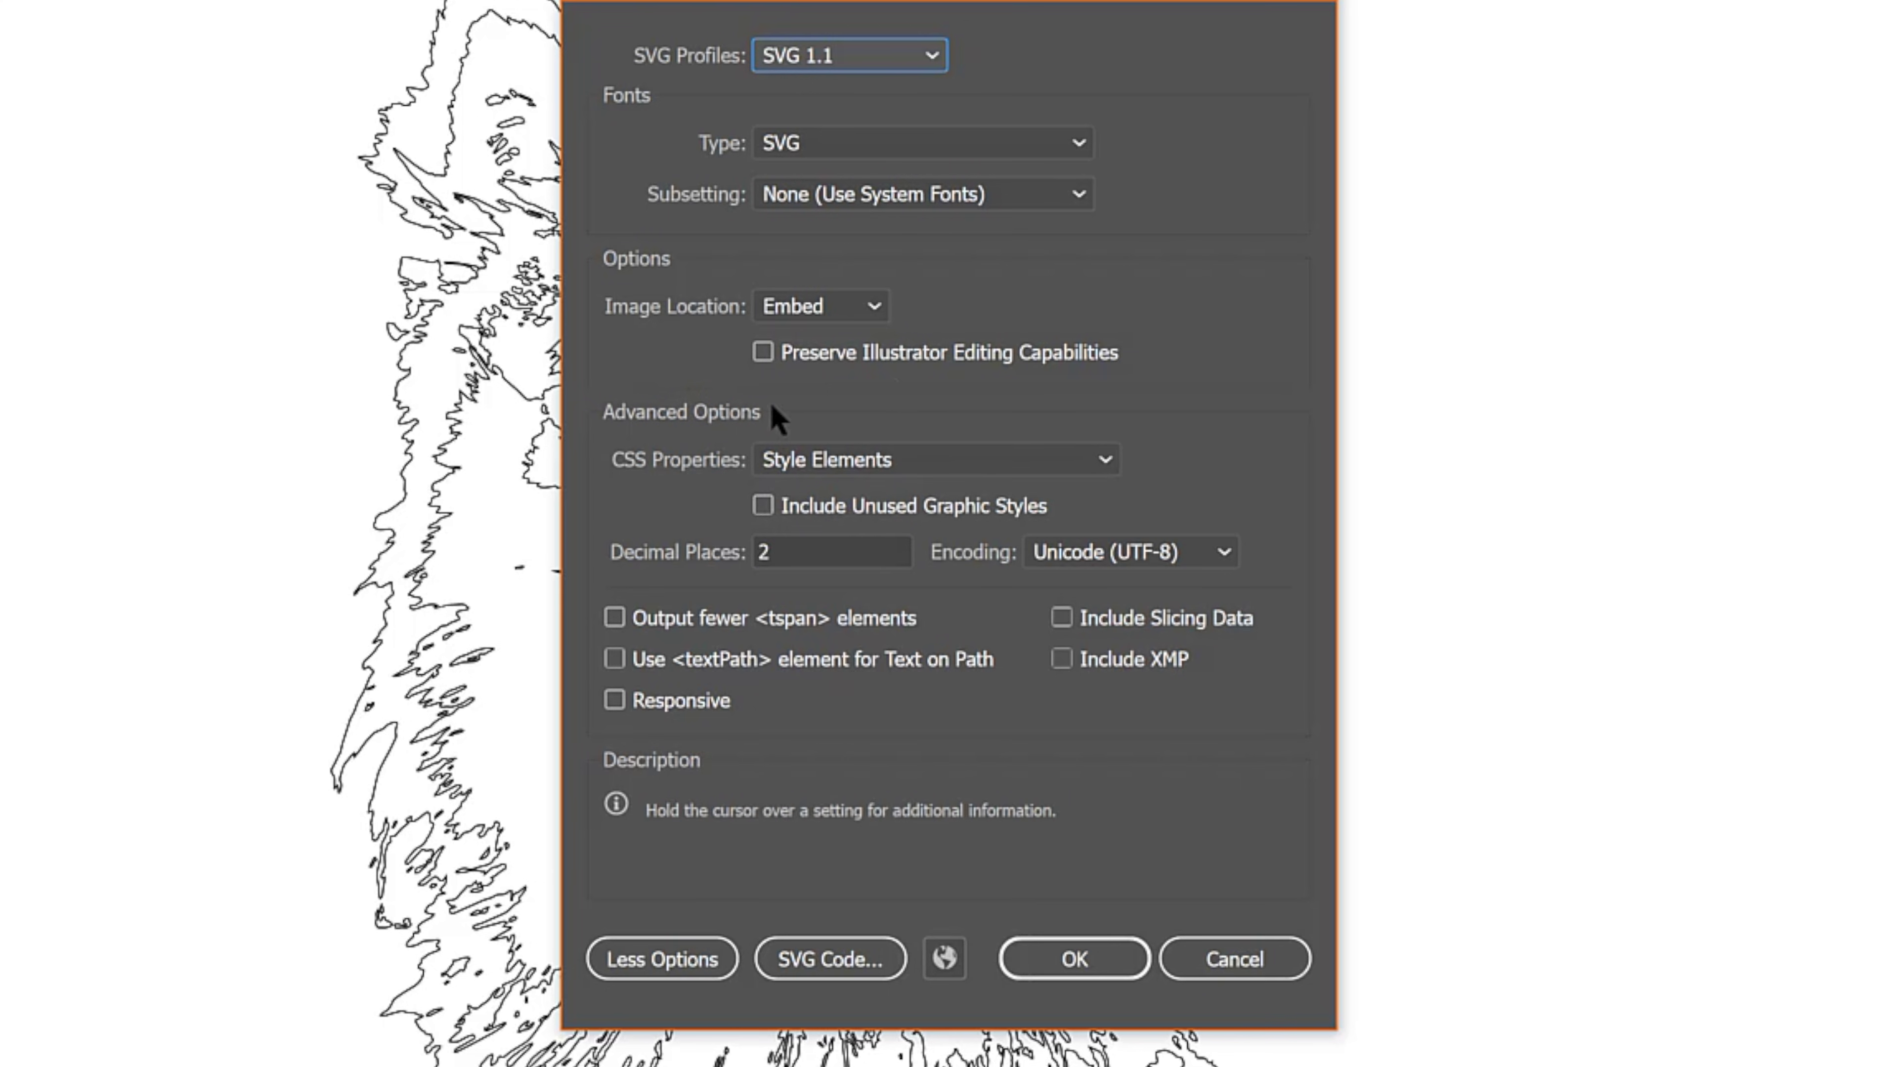
{"action": "left_click", "coordinate": [656, 957]}
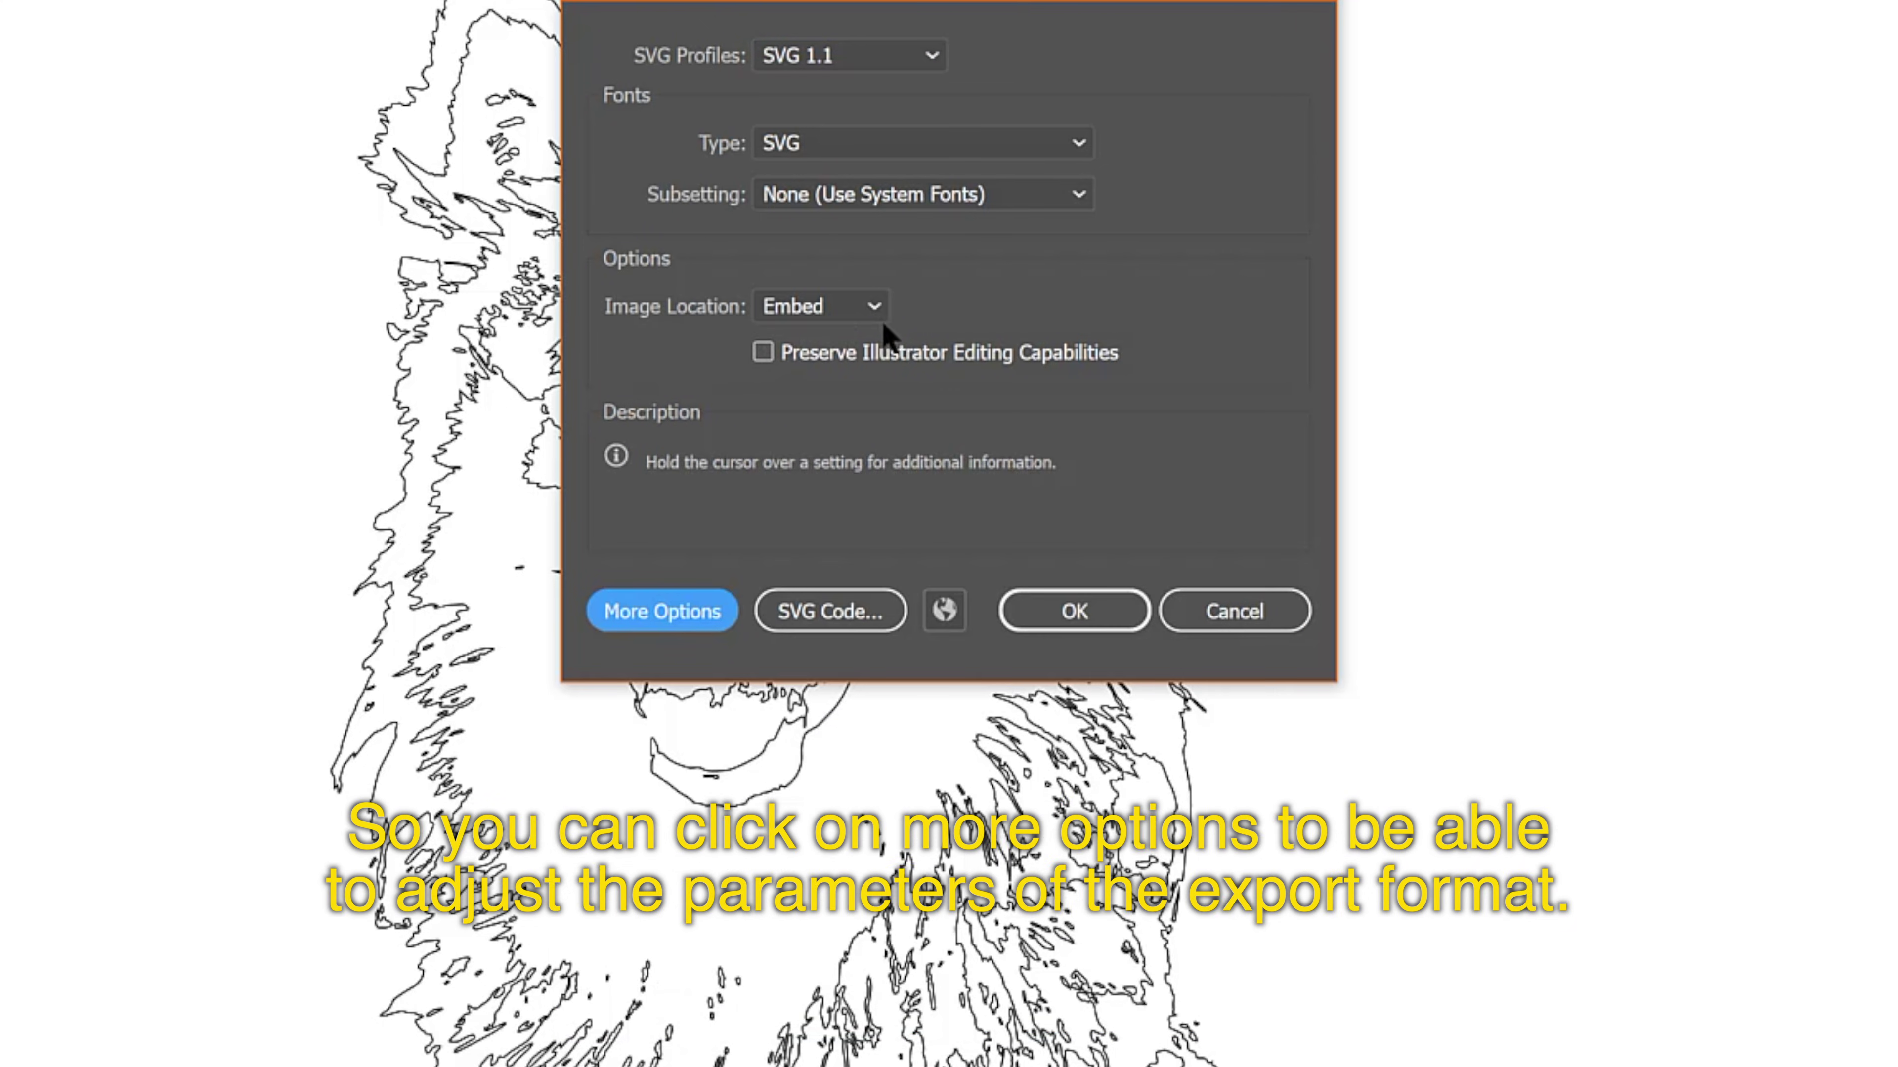
{"action": "left_click", "coordinate": [730, 614]}
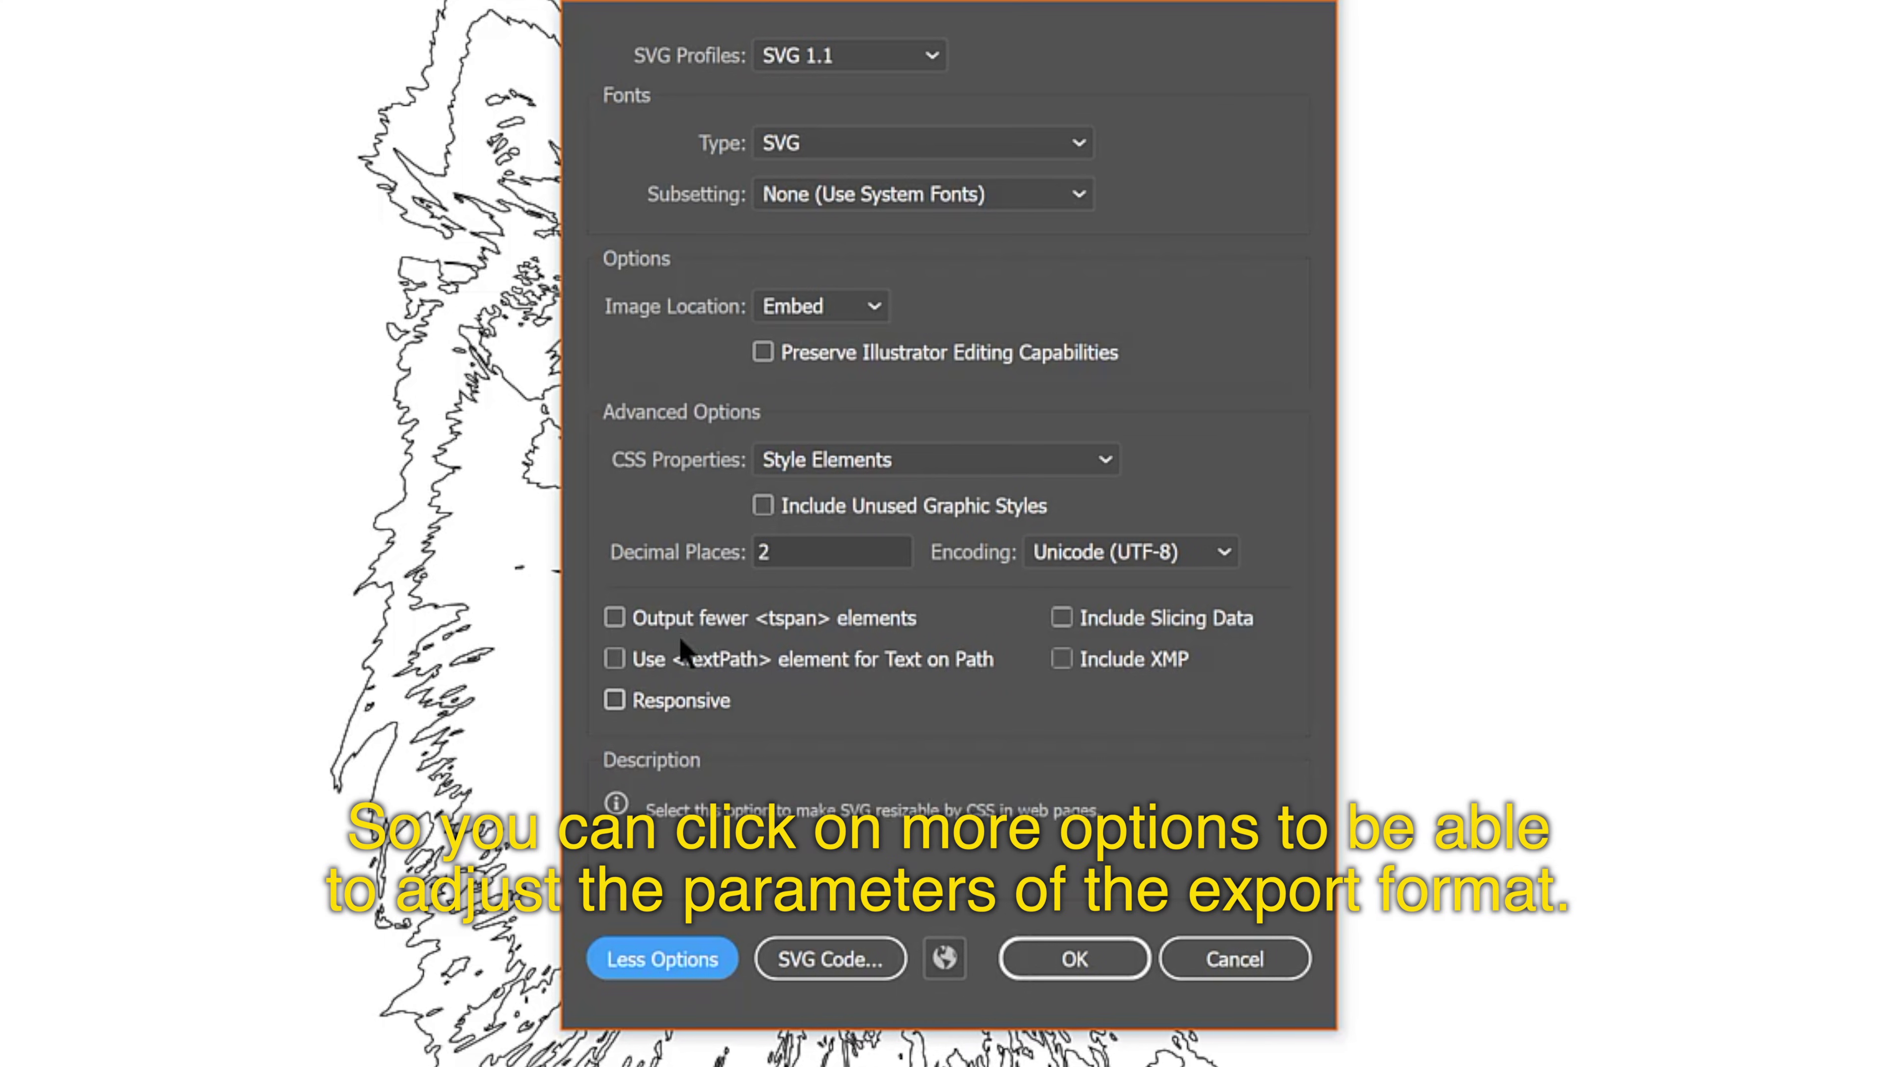
{"action": "left_click", "coordinate": [930, 460]}
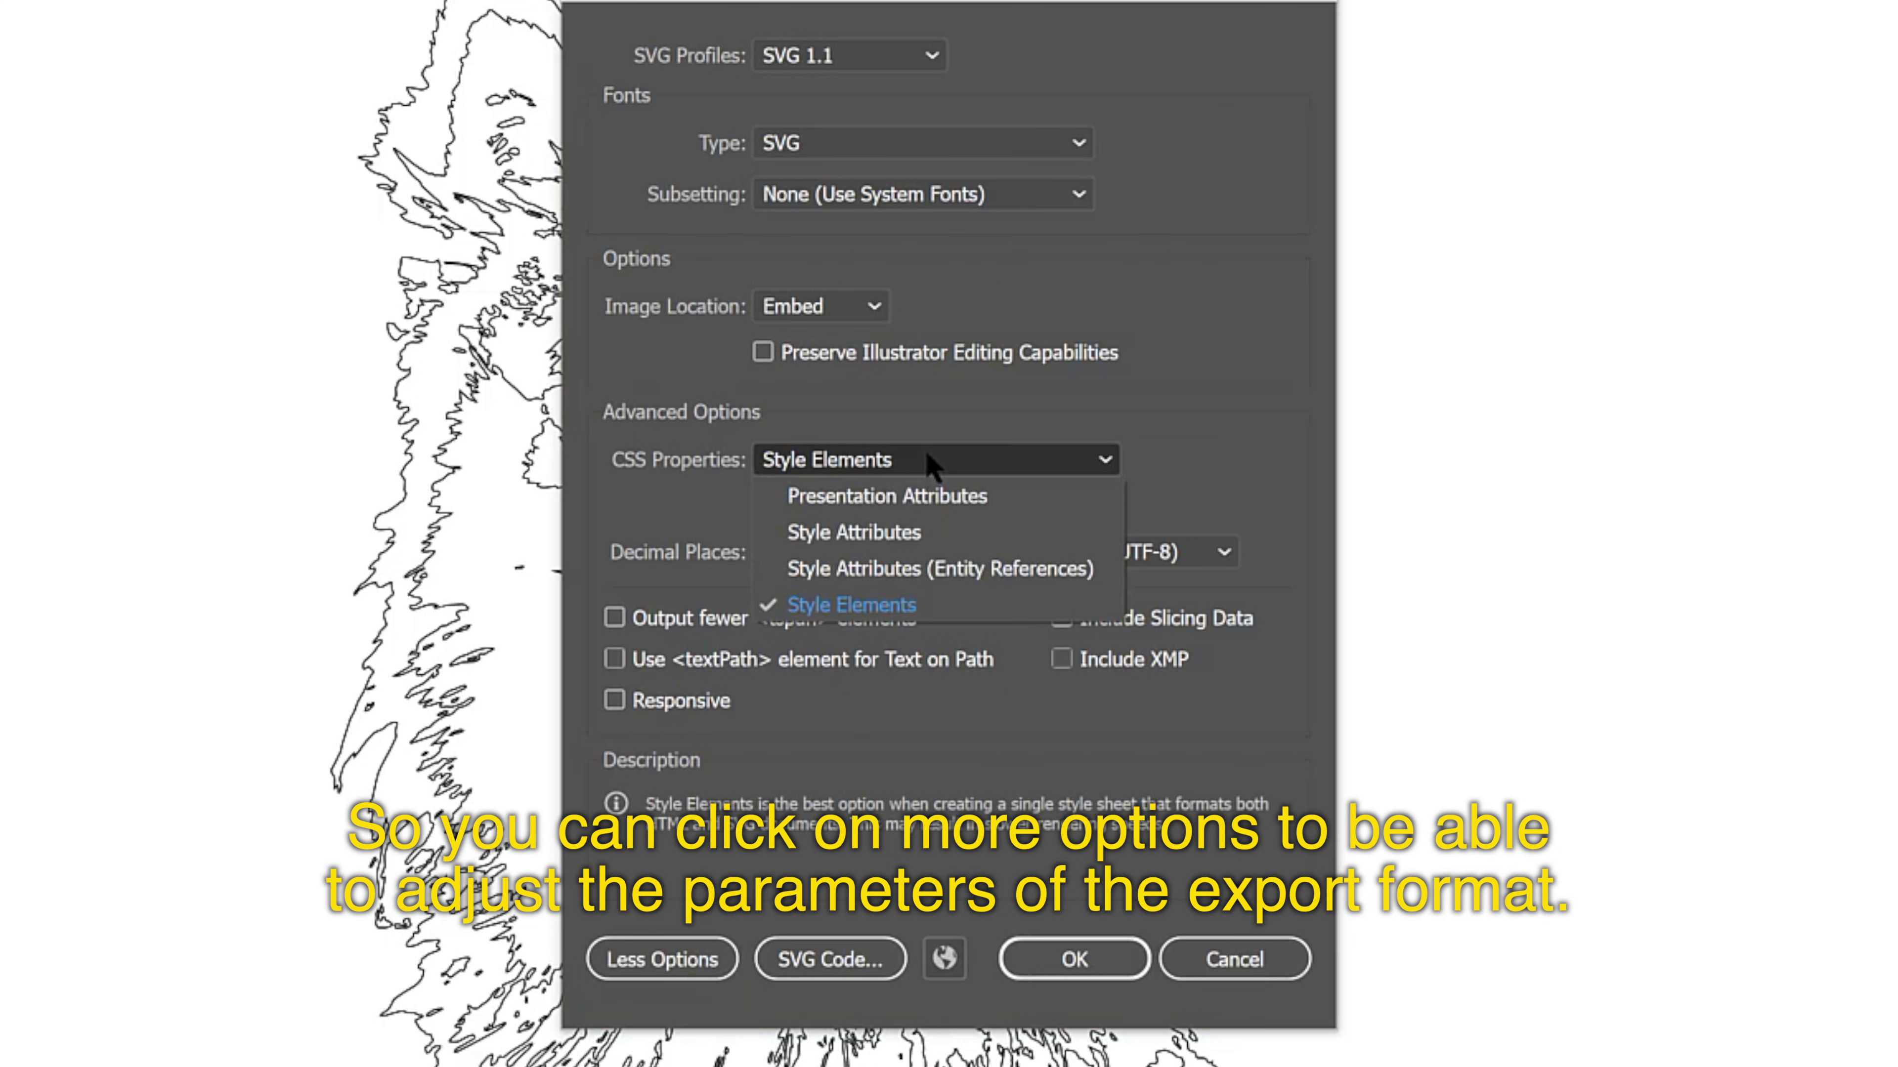
{"action": "left_click", "coordinate": [930, 460]}
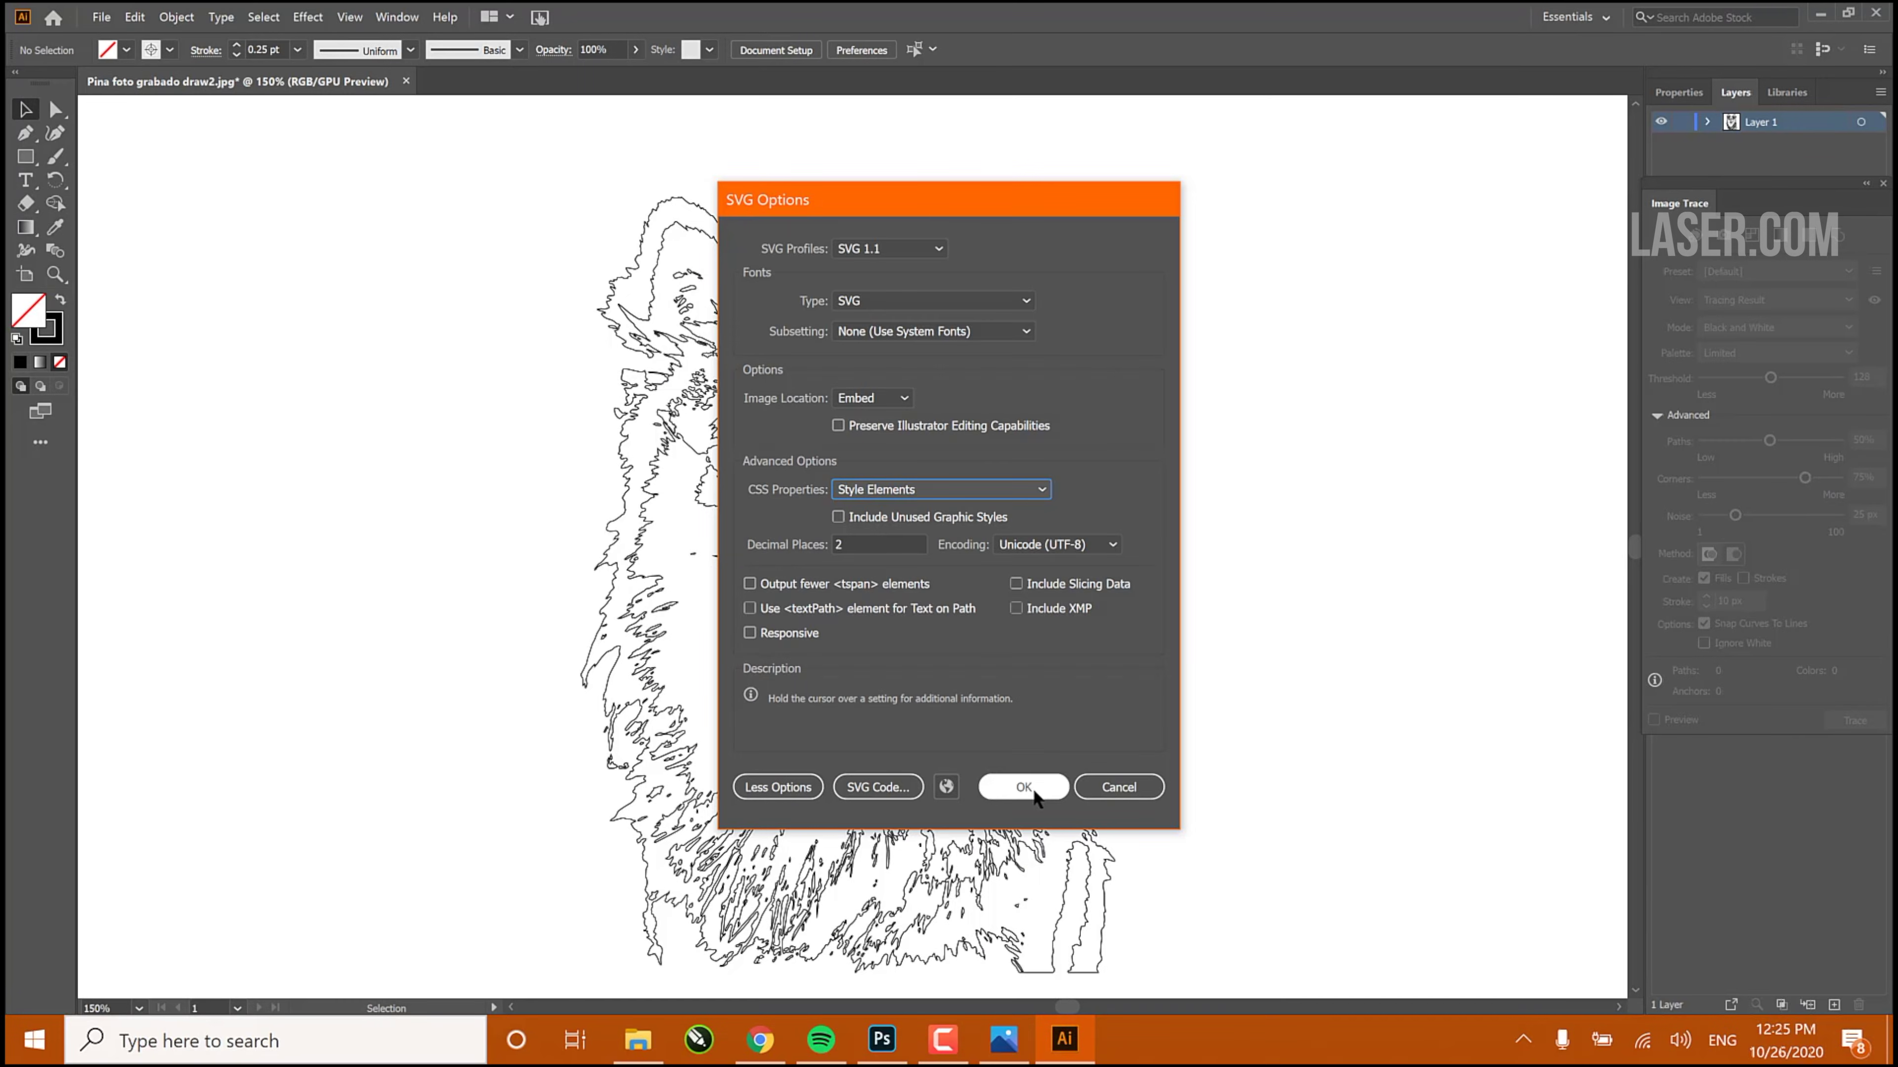
{"action": "left_click", "coordinate": [1023, 788]}
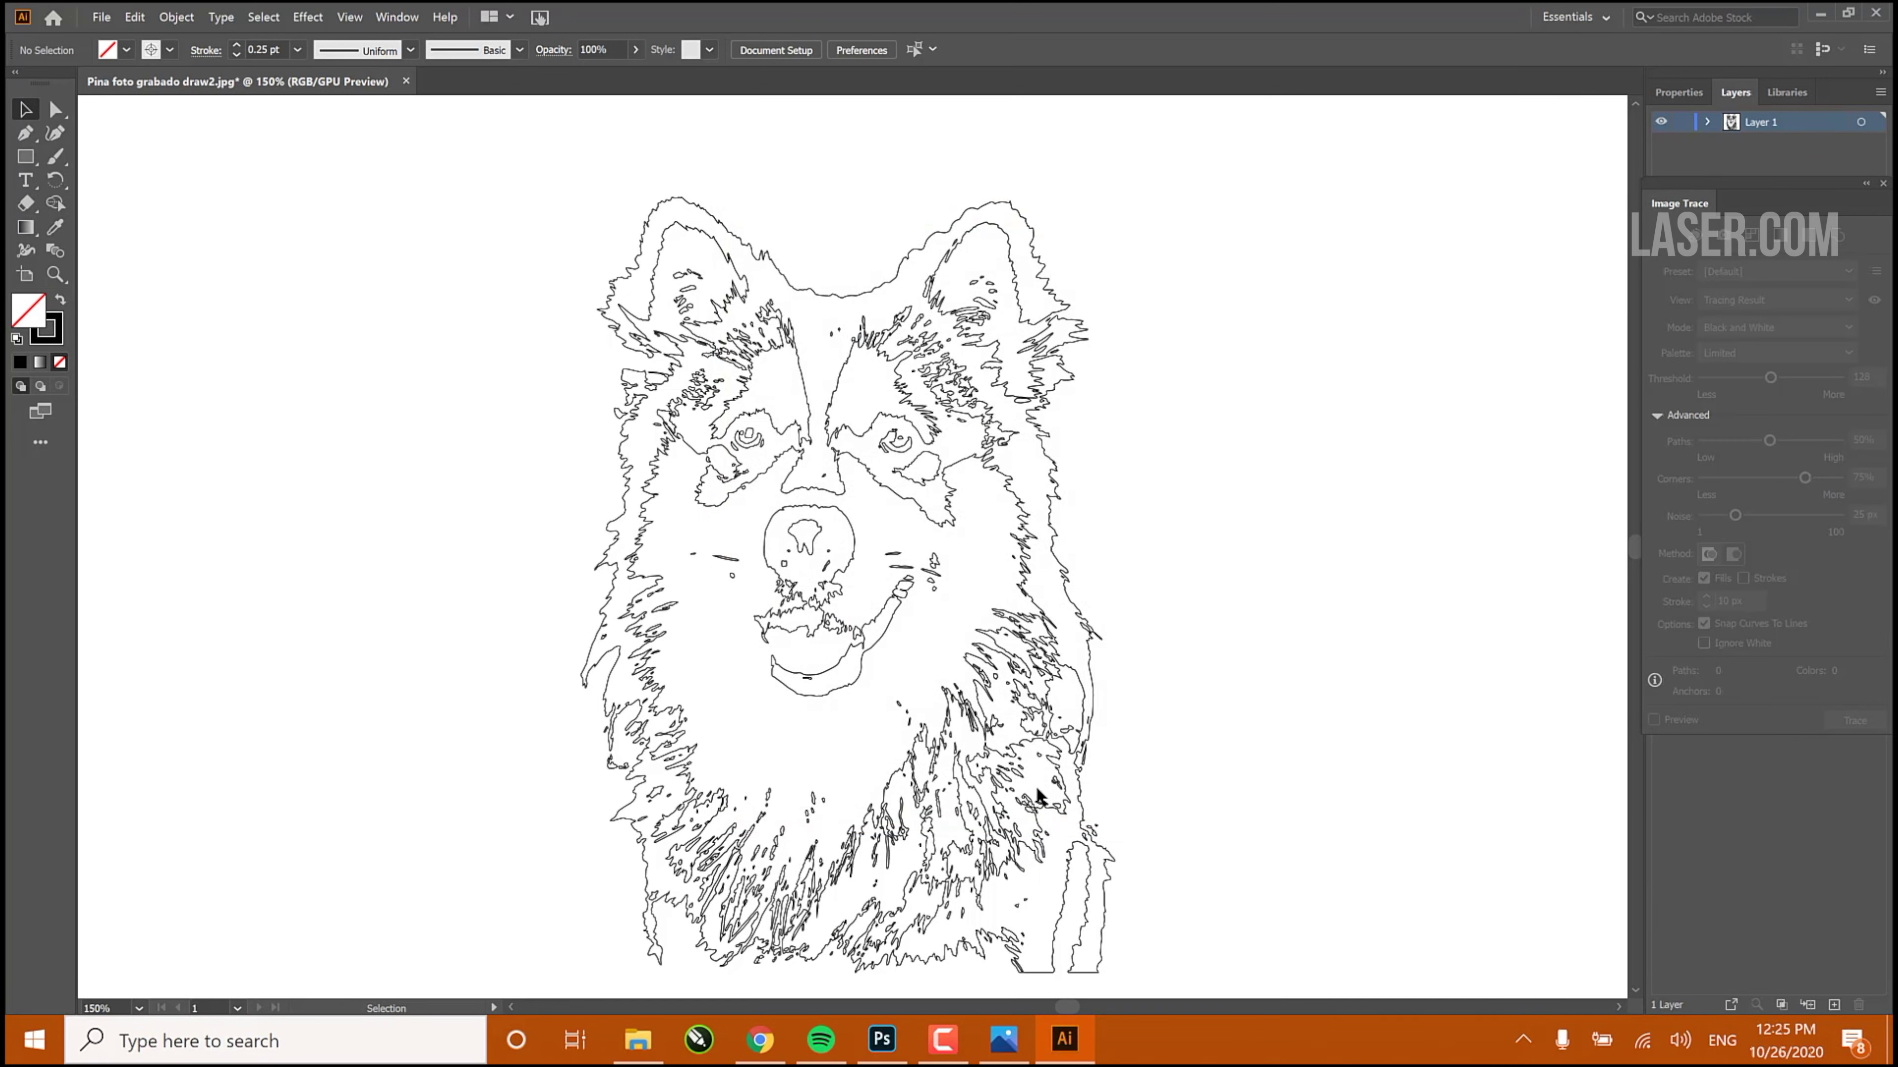
{"action": "left_click", "coordinate": [1090, 742]}
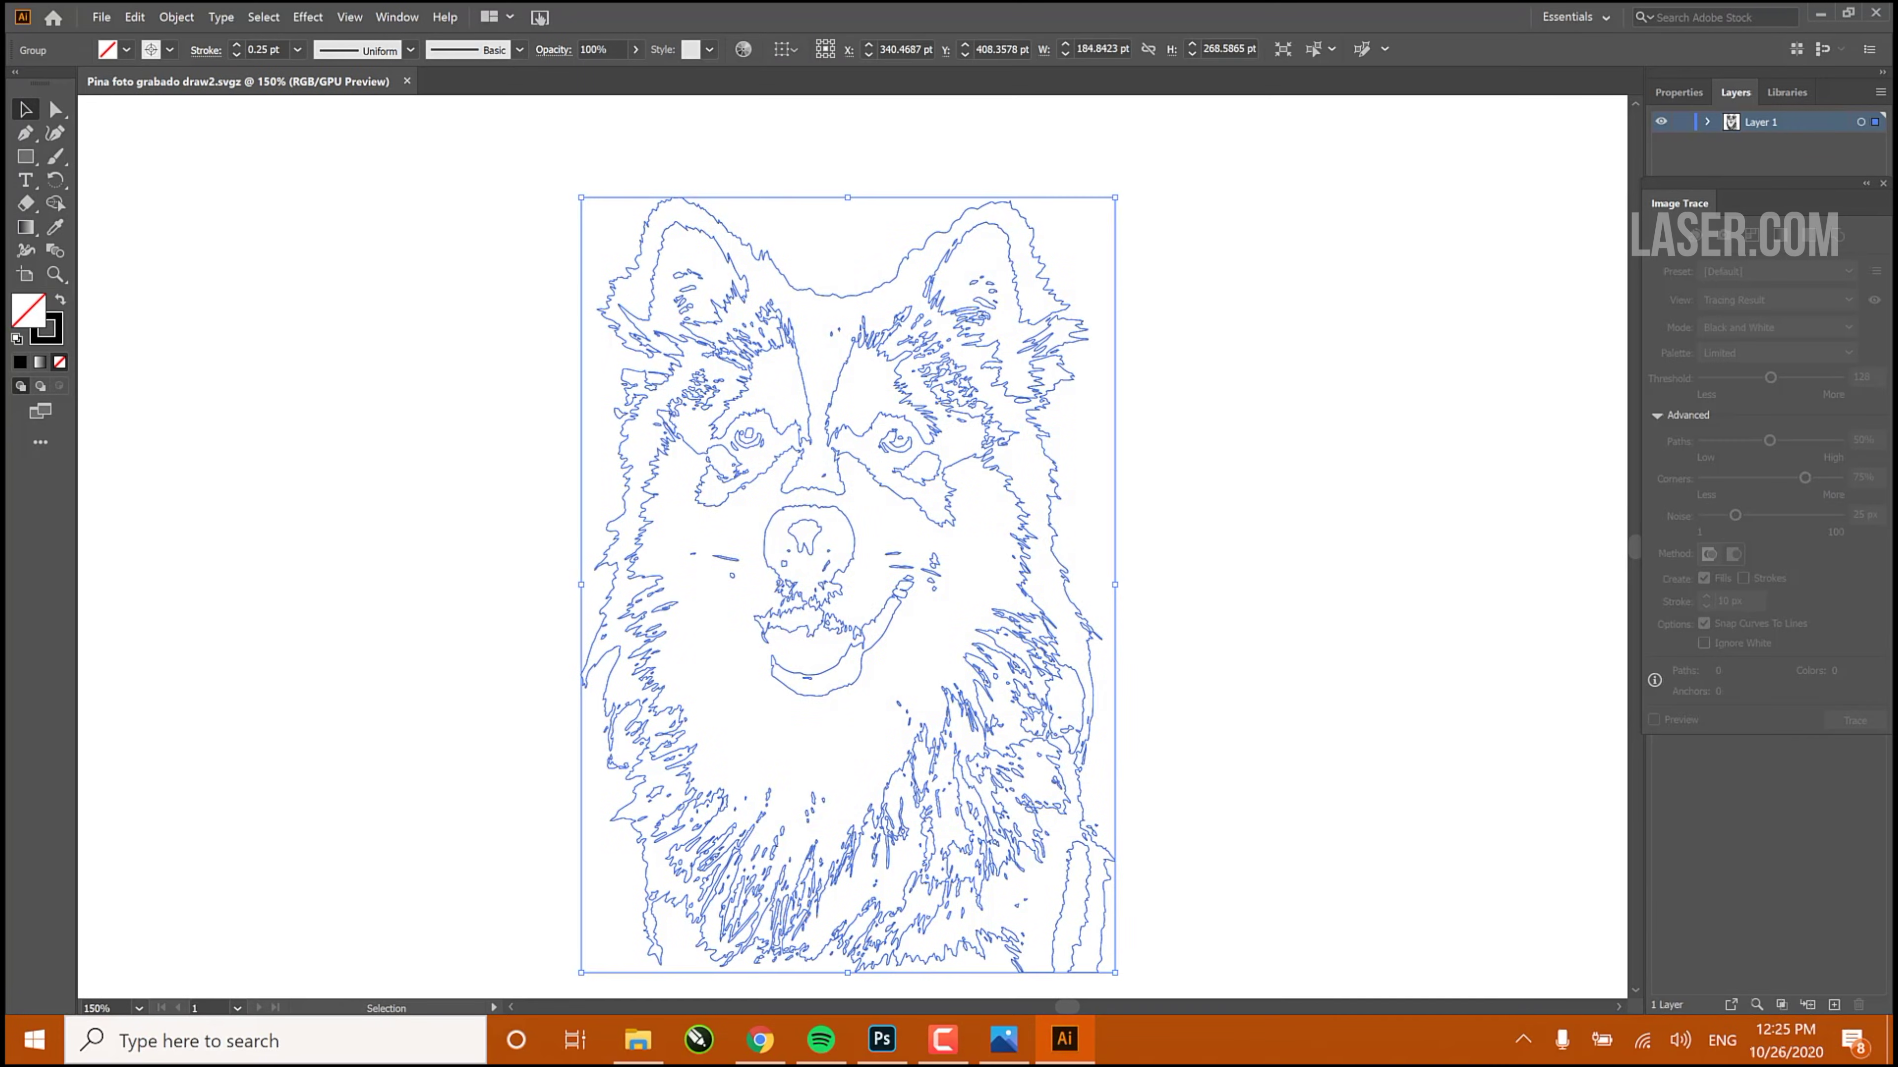
{"action": "mouse_move", "coordinate": [1090, 1060]}
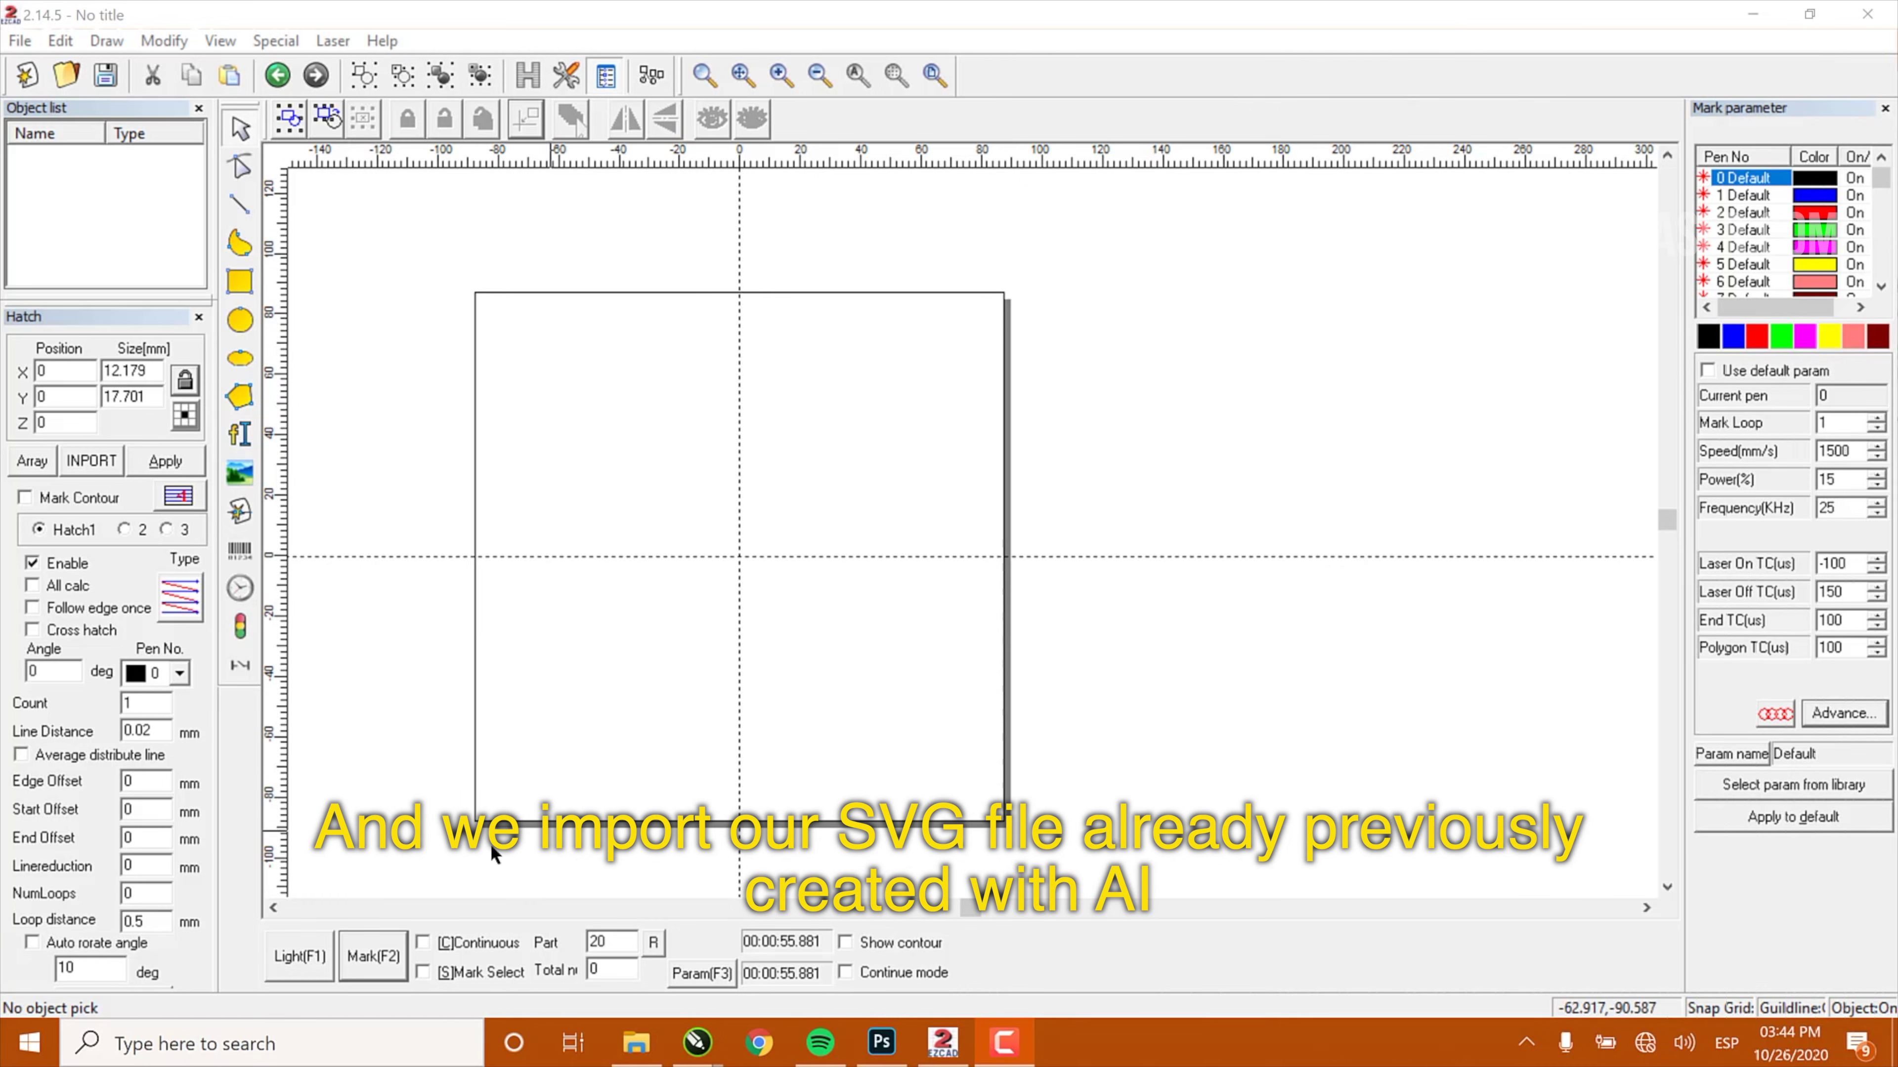
Import Pina foto grabado draw2.svg, centre it at 0,0 sized 7.321 × 10.641 mm, and zoom in
{"action": "left_click", "coordinate": [272, 908]}
{"action": "left_click", "coordinate": [272, 908]}
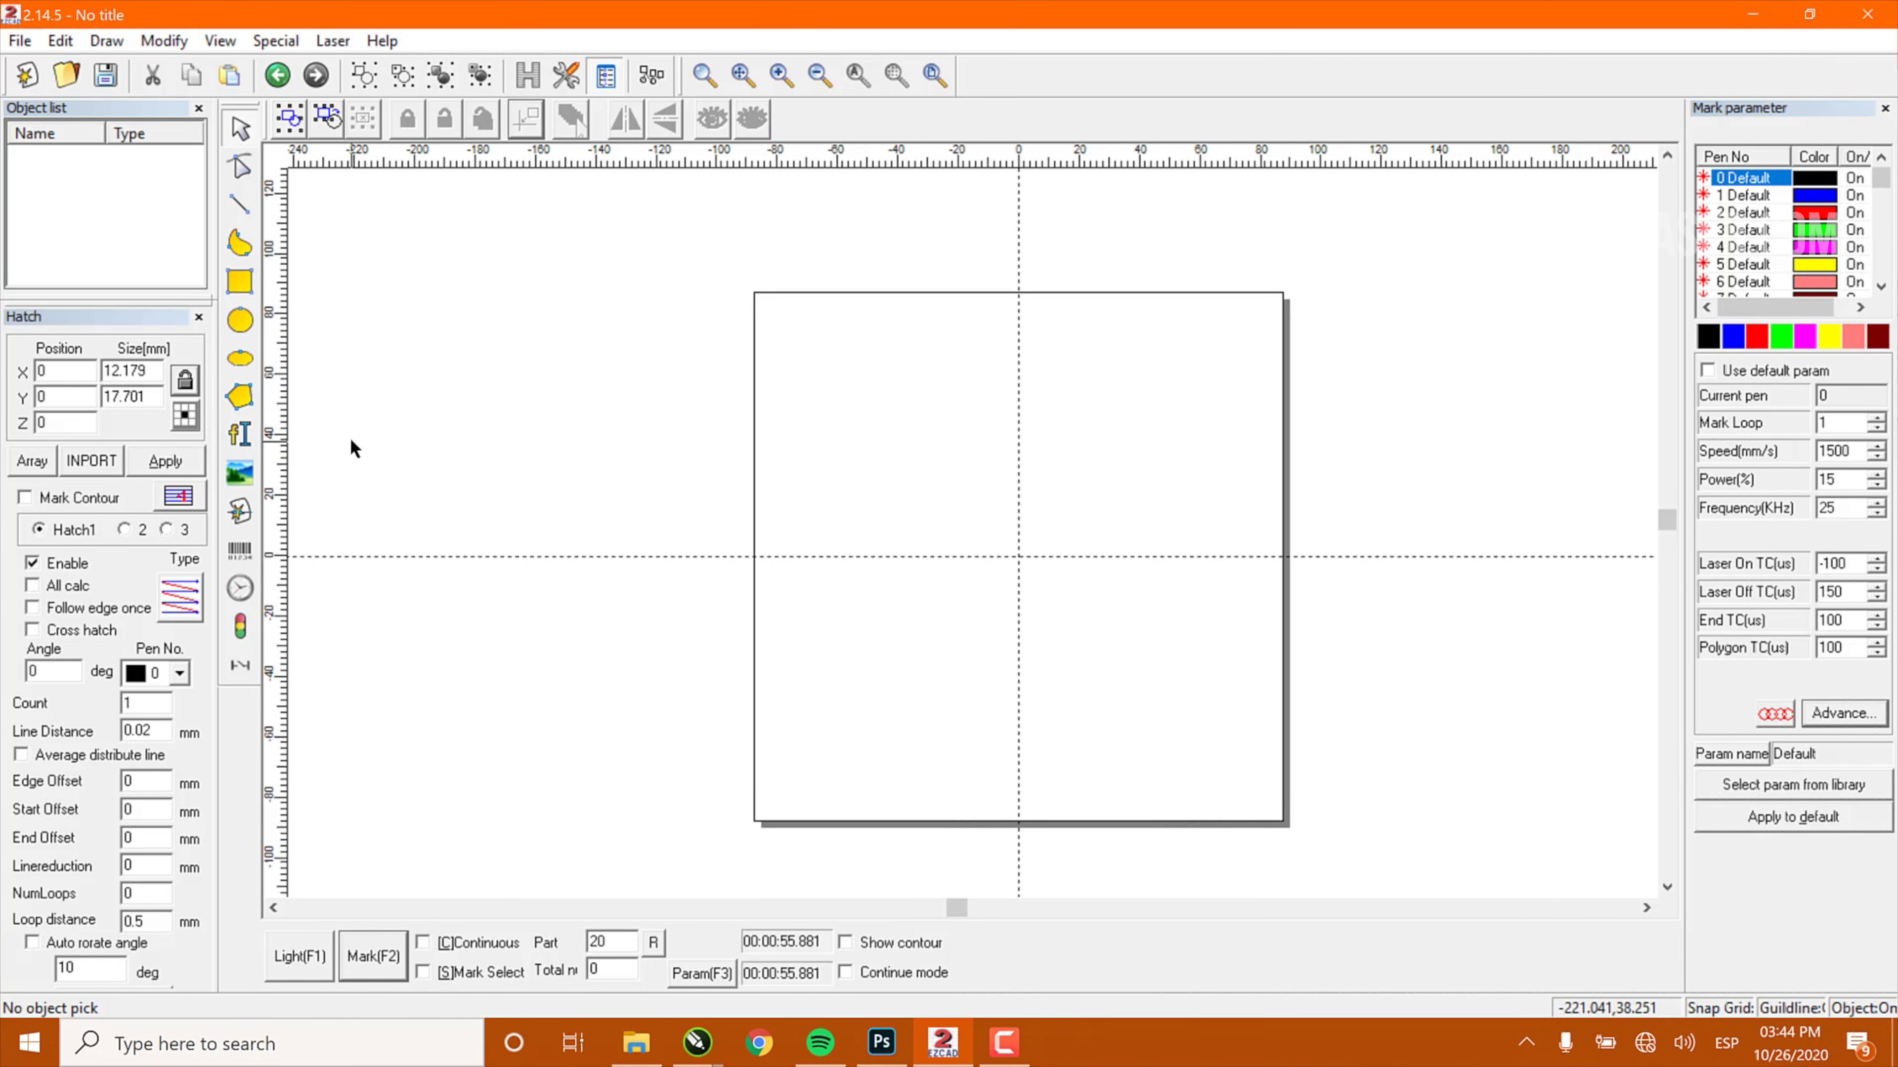
{"action": "left_click", "coordinate": [241, 516]}
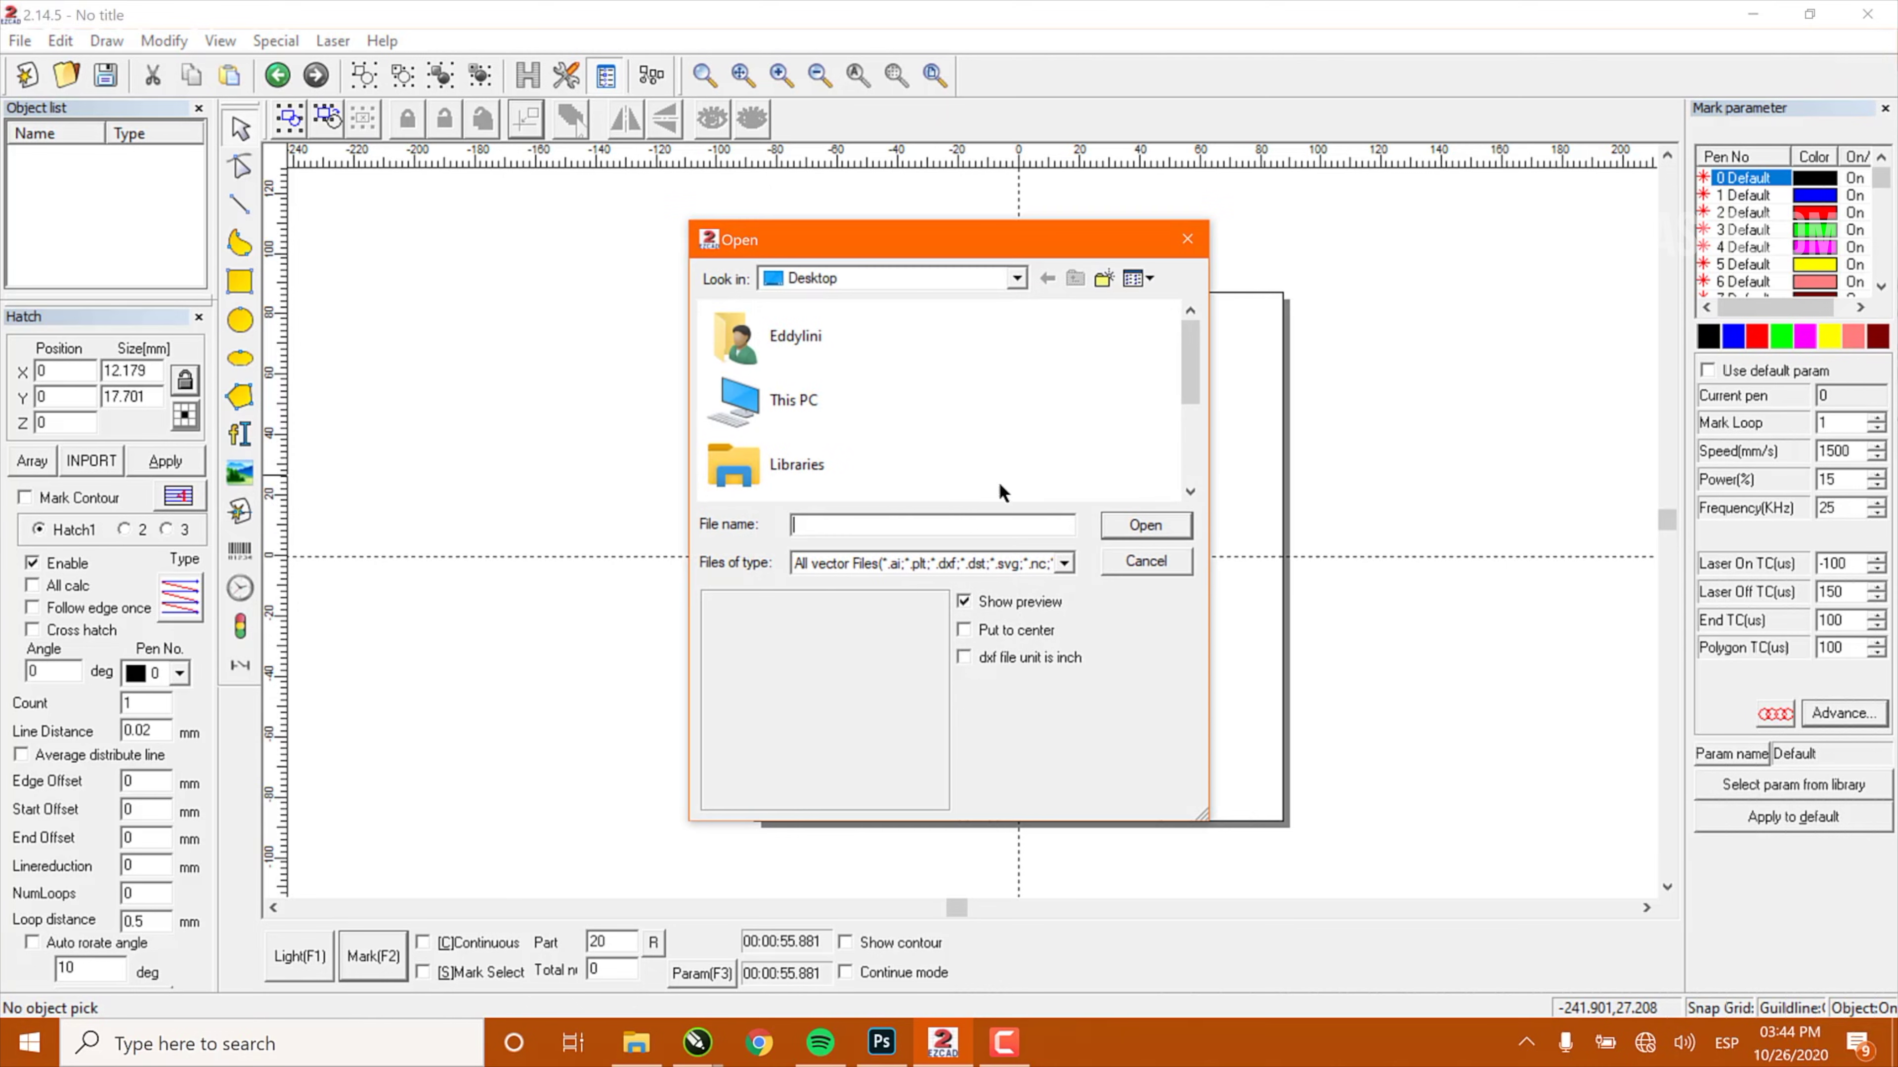
{"action": "left_click_drag", "start_coordinate": [1188, 393], "coordinate": [1188, 467]}
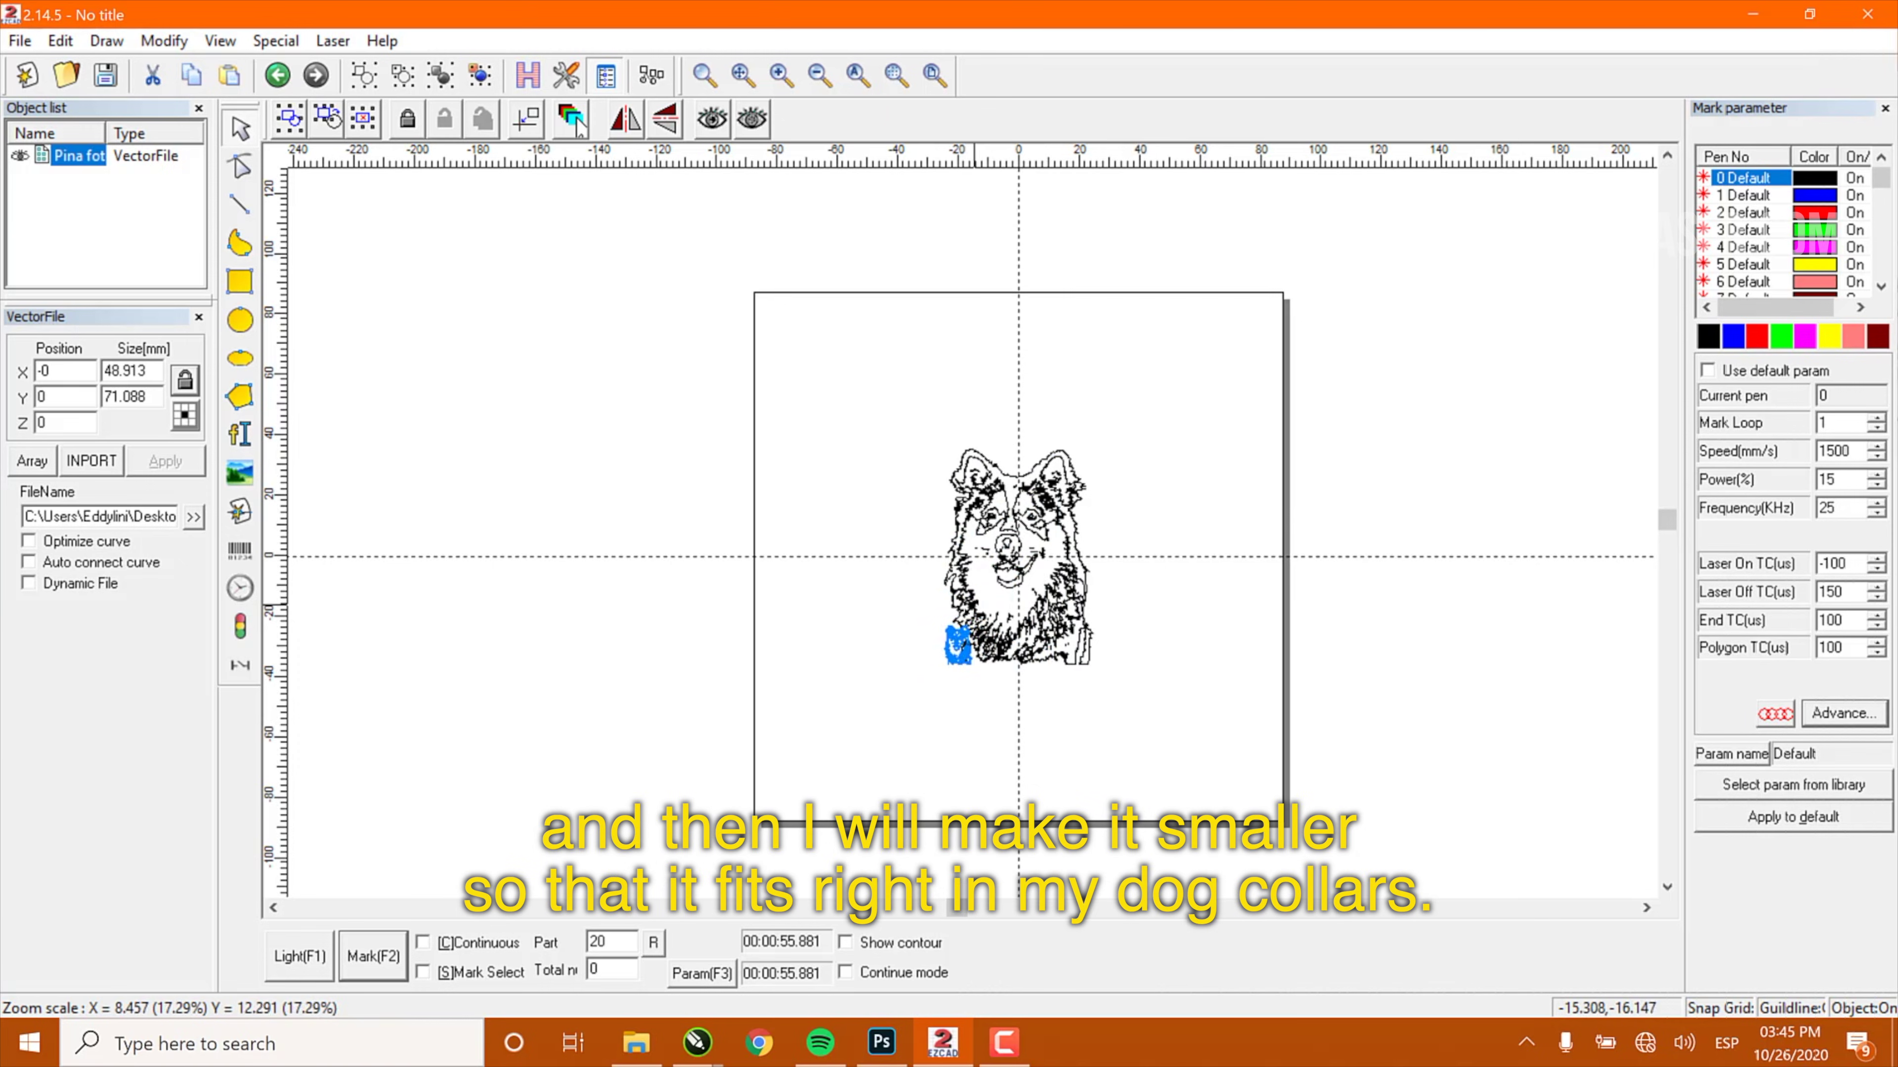
{"action": "left_click", "coordinate": [527, 119]}
{"action": "left_click", "coordinate": [782, 78]}
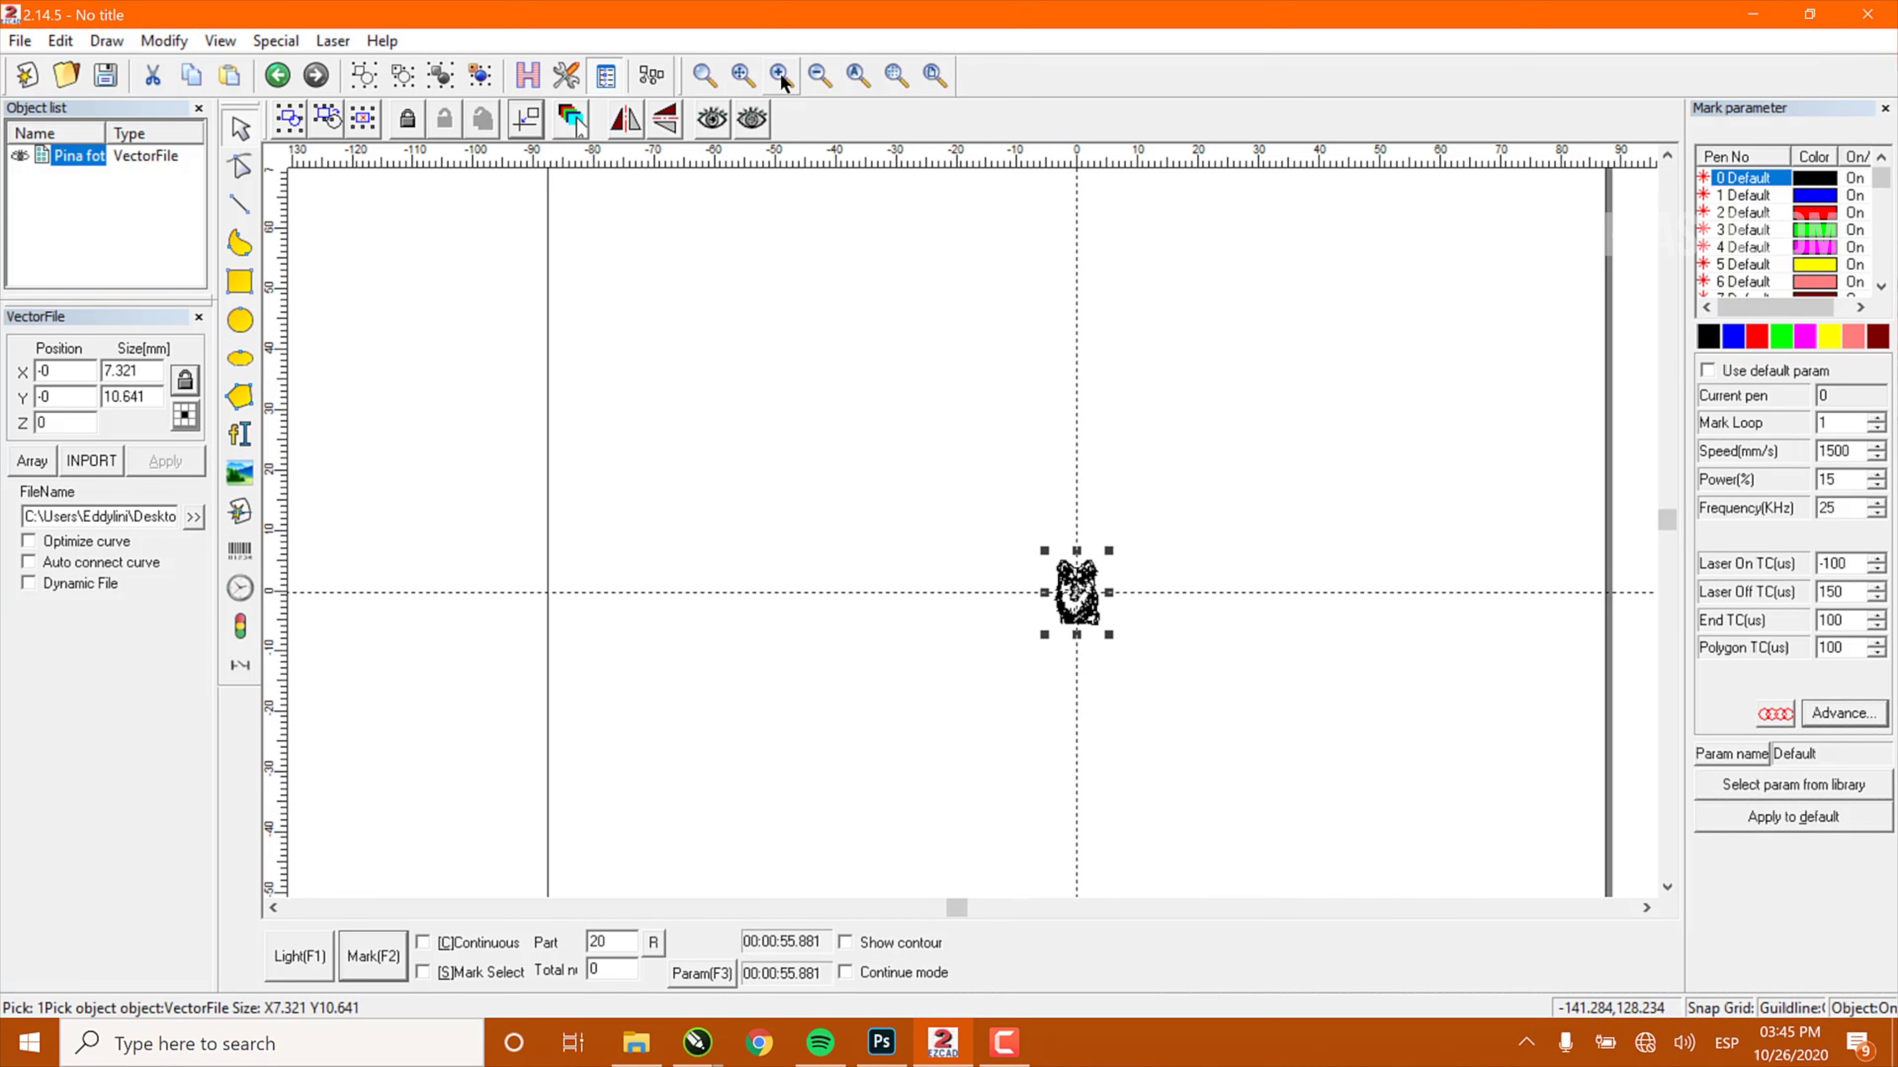
{"action": "left_click", "coordinate": [782, 78]}
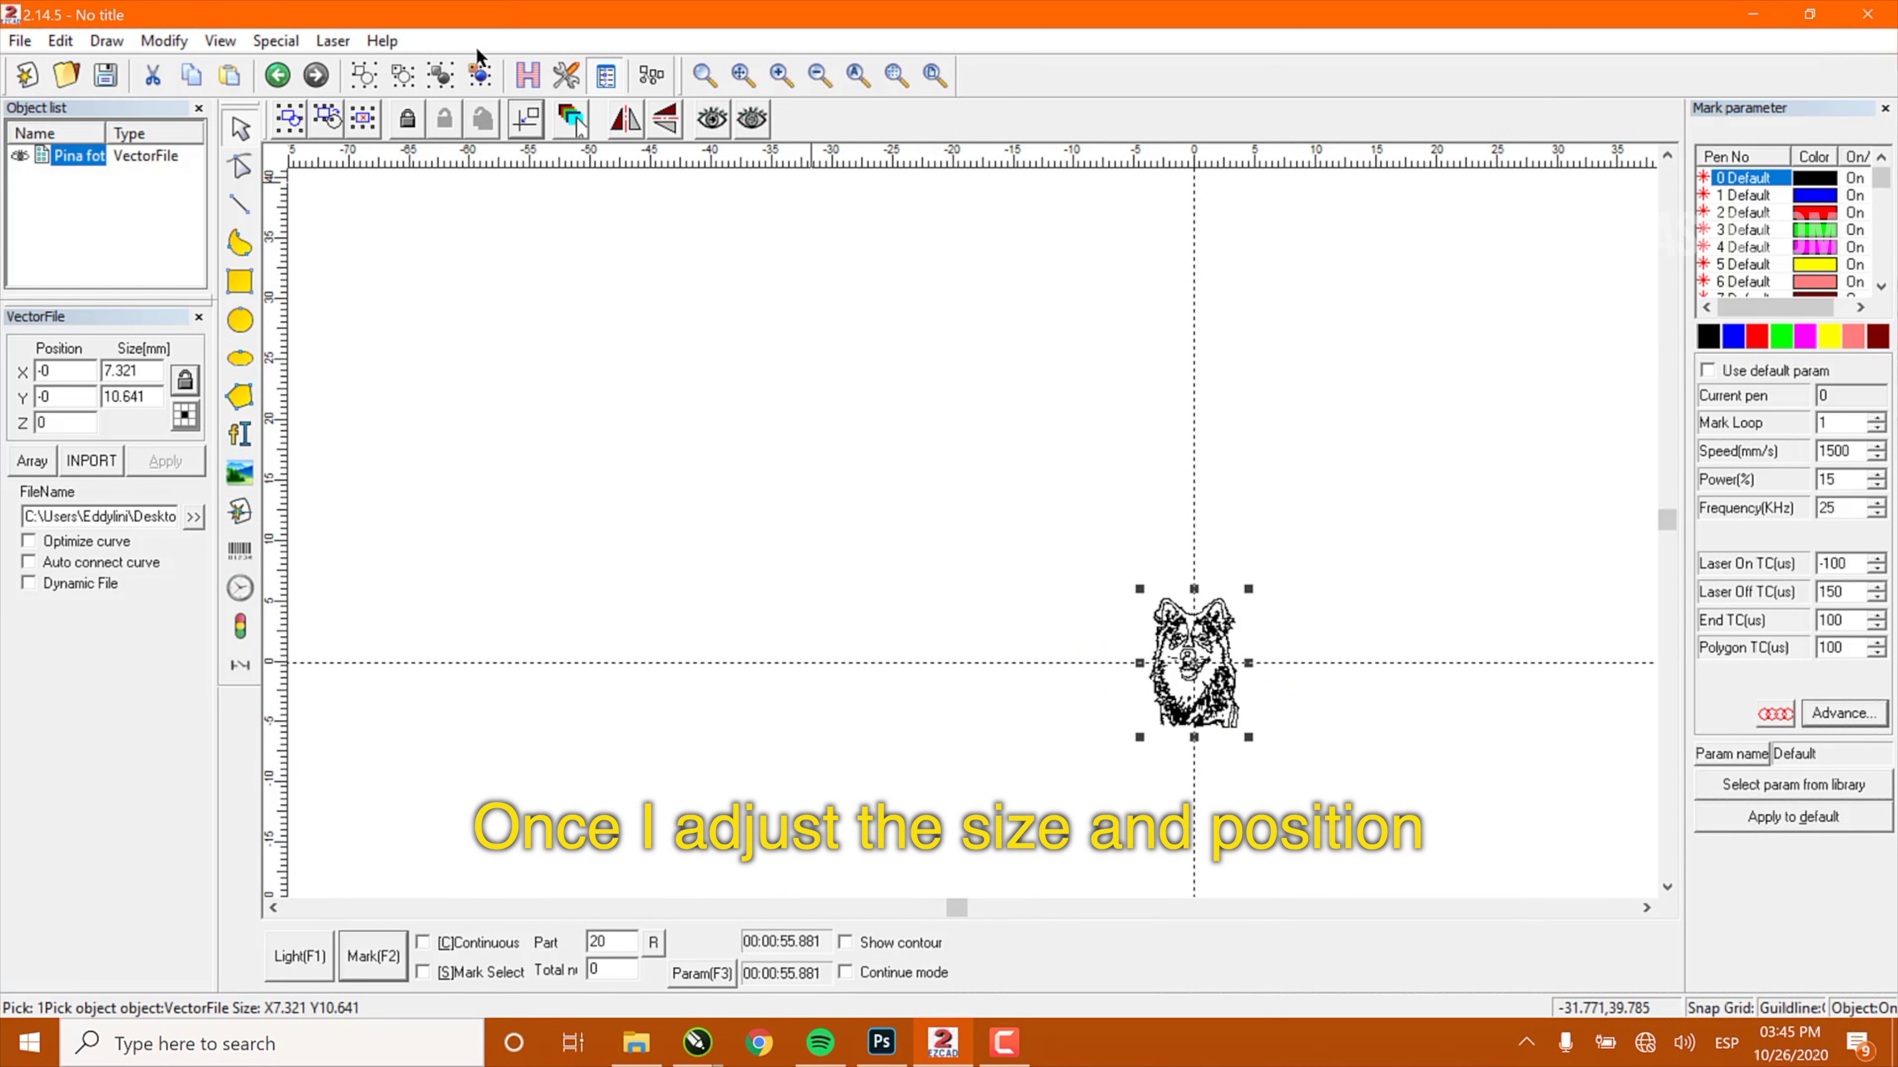
Fill the husky with only Hatch1 enabled at 0° angle, pen 0, 0.02 mm spacing
{"action": "left_click", "coordinate": [527, 74]}
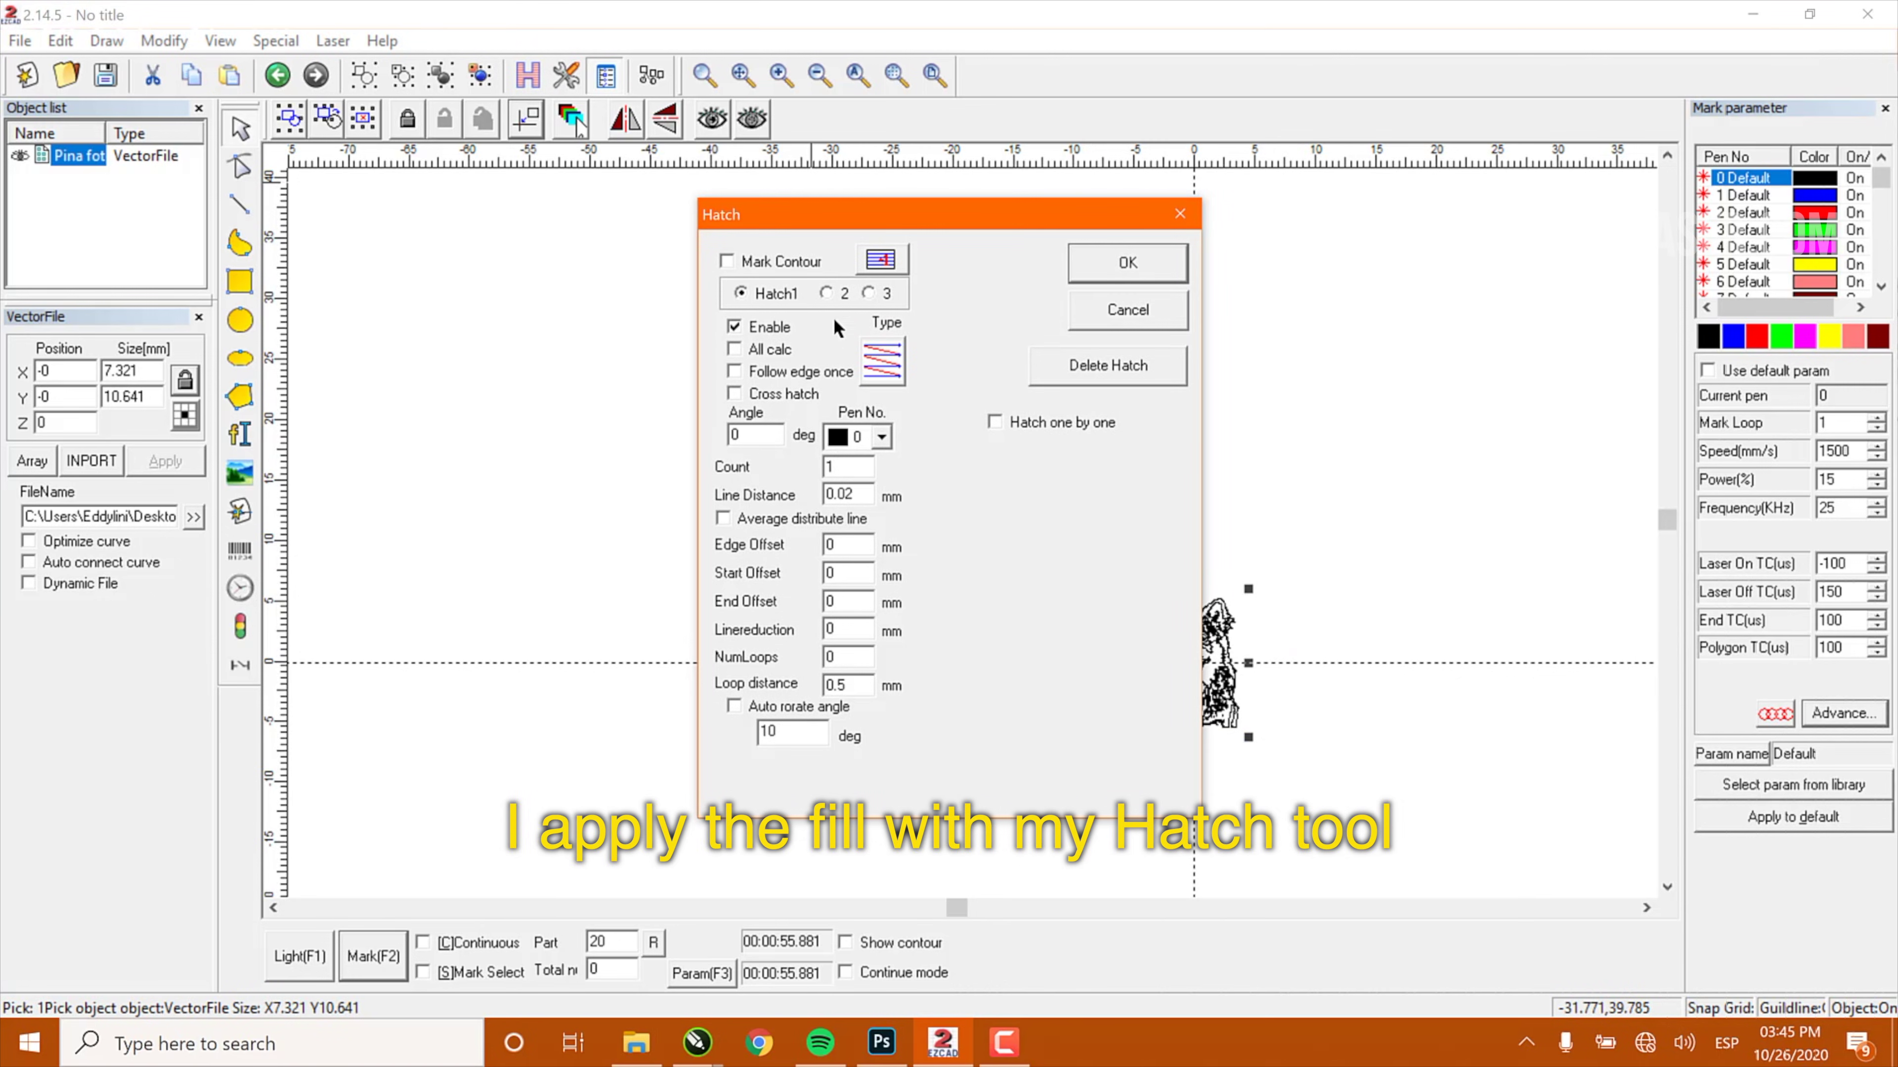
{"action": "left_click", "coordinate": [867, 292]}
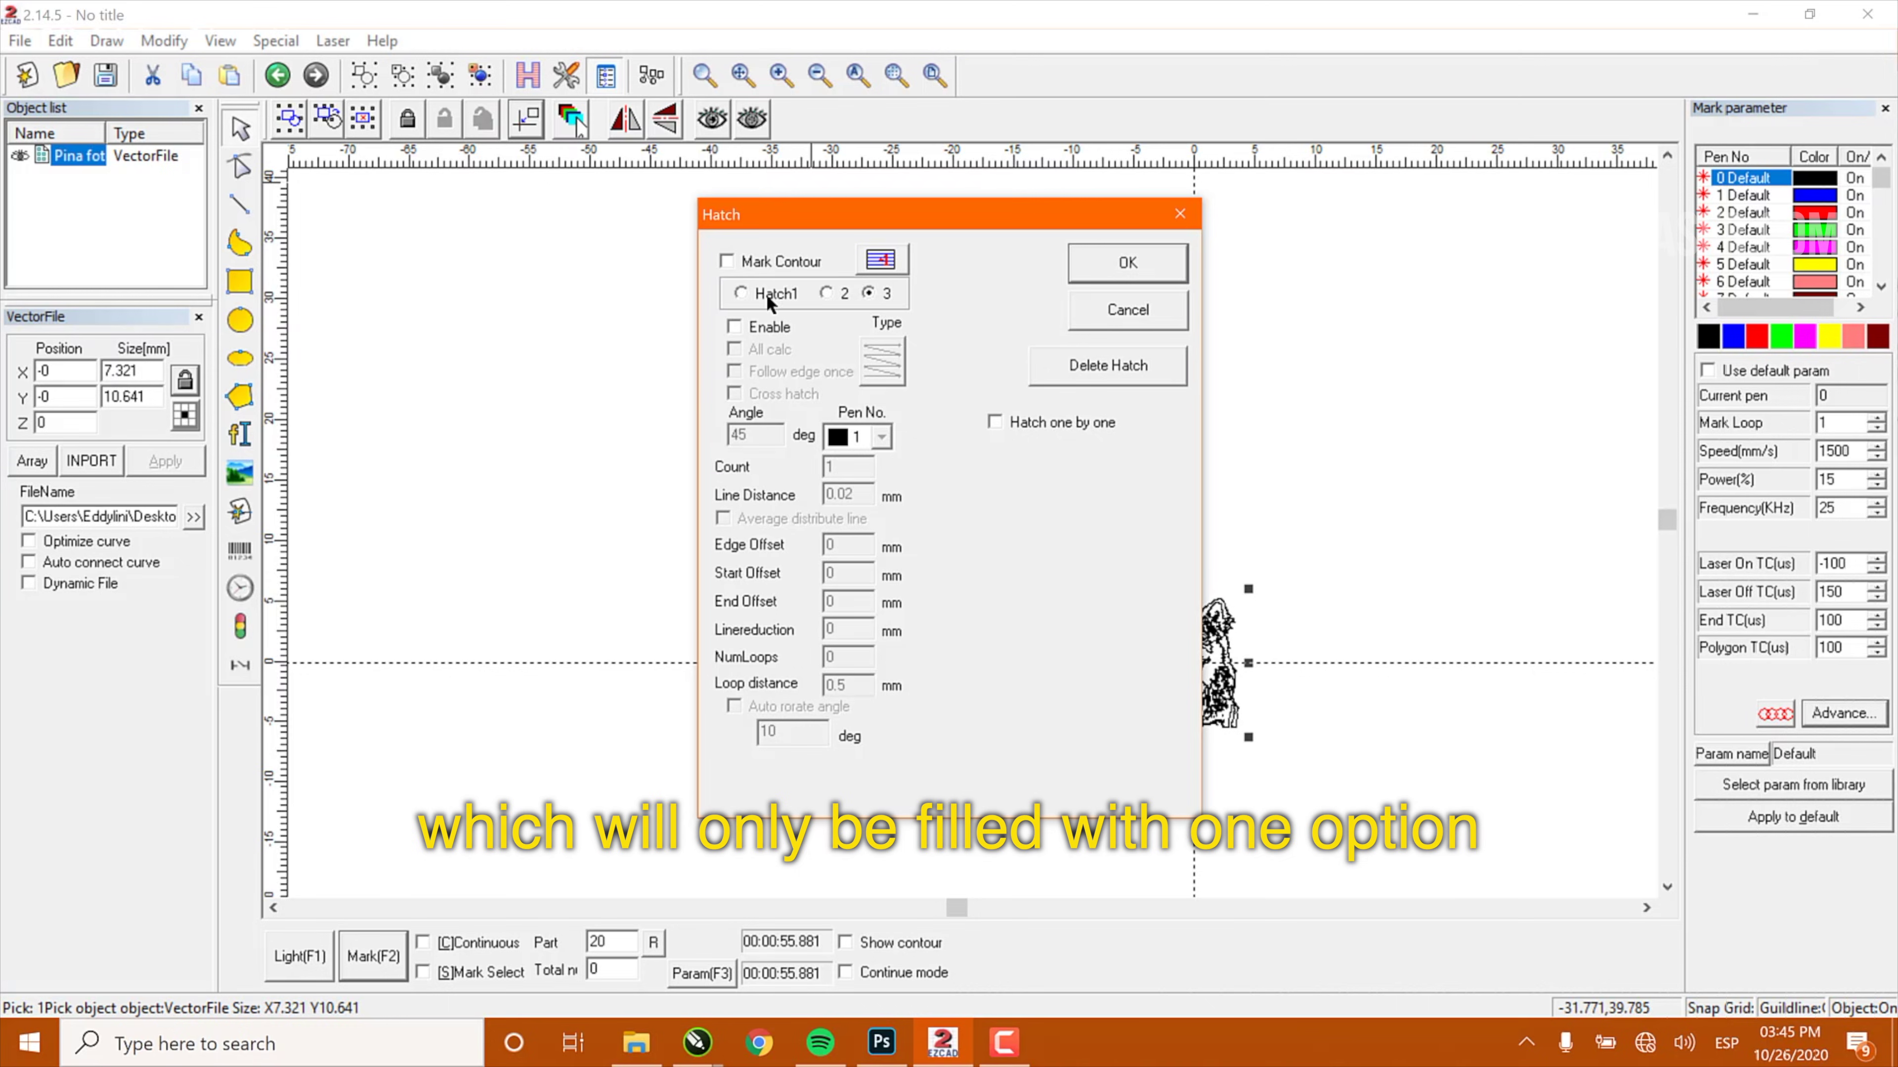
{"action": "left_click", "coordinate": [741, 292]}
{"action": "left_click", "coordinate": [1139, 266]}
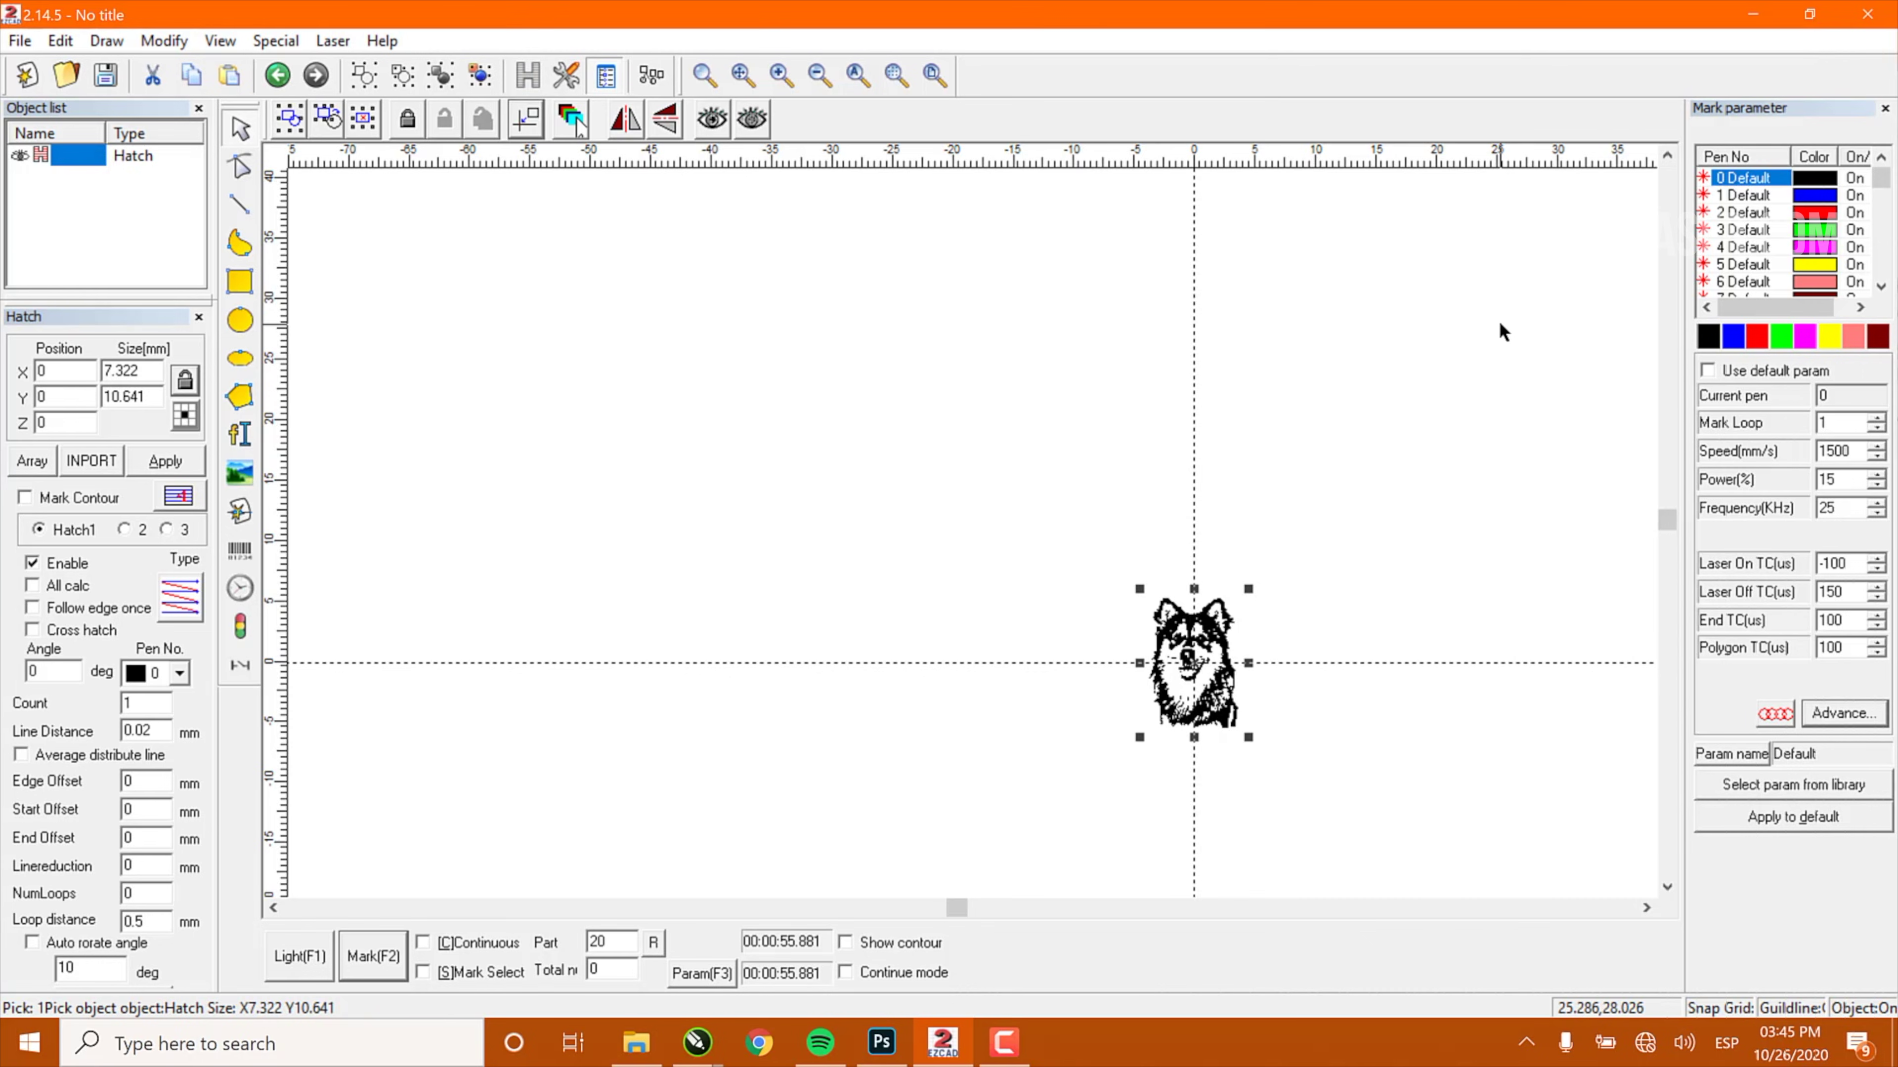
{"action": "left_click", "coordinate": [779, 76]}
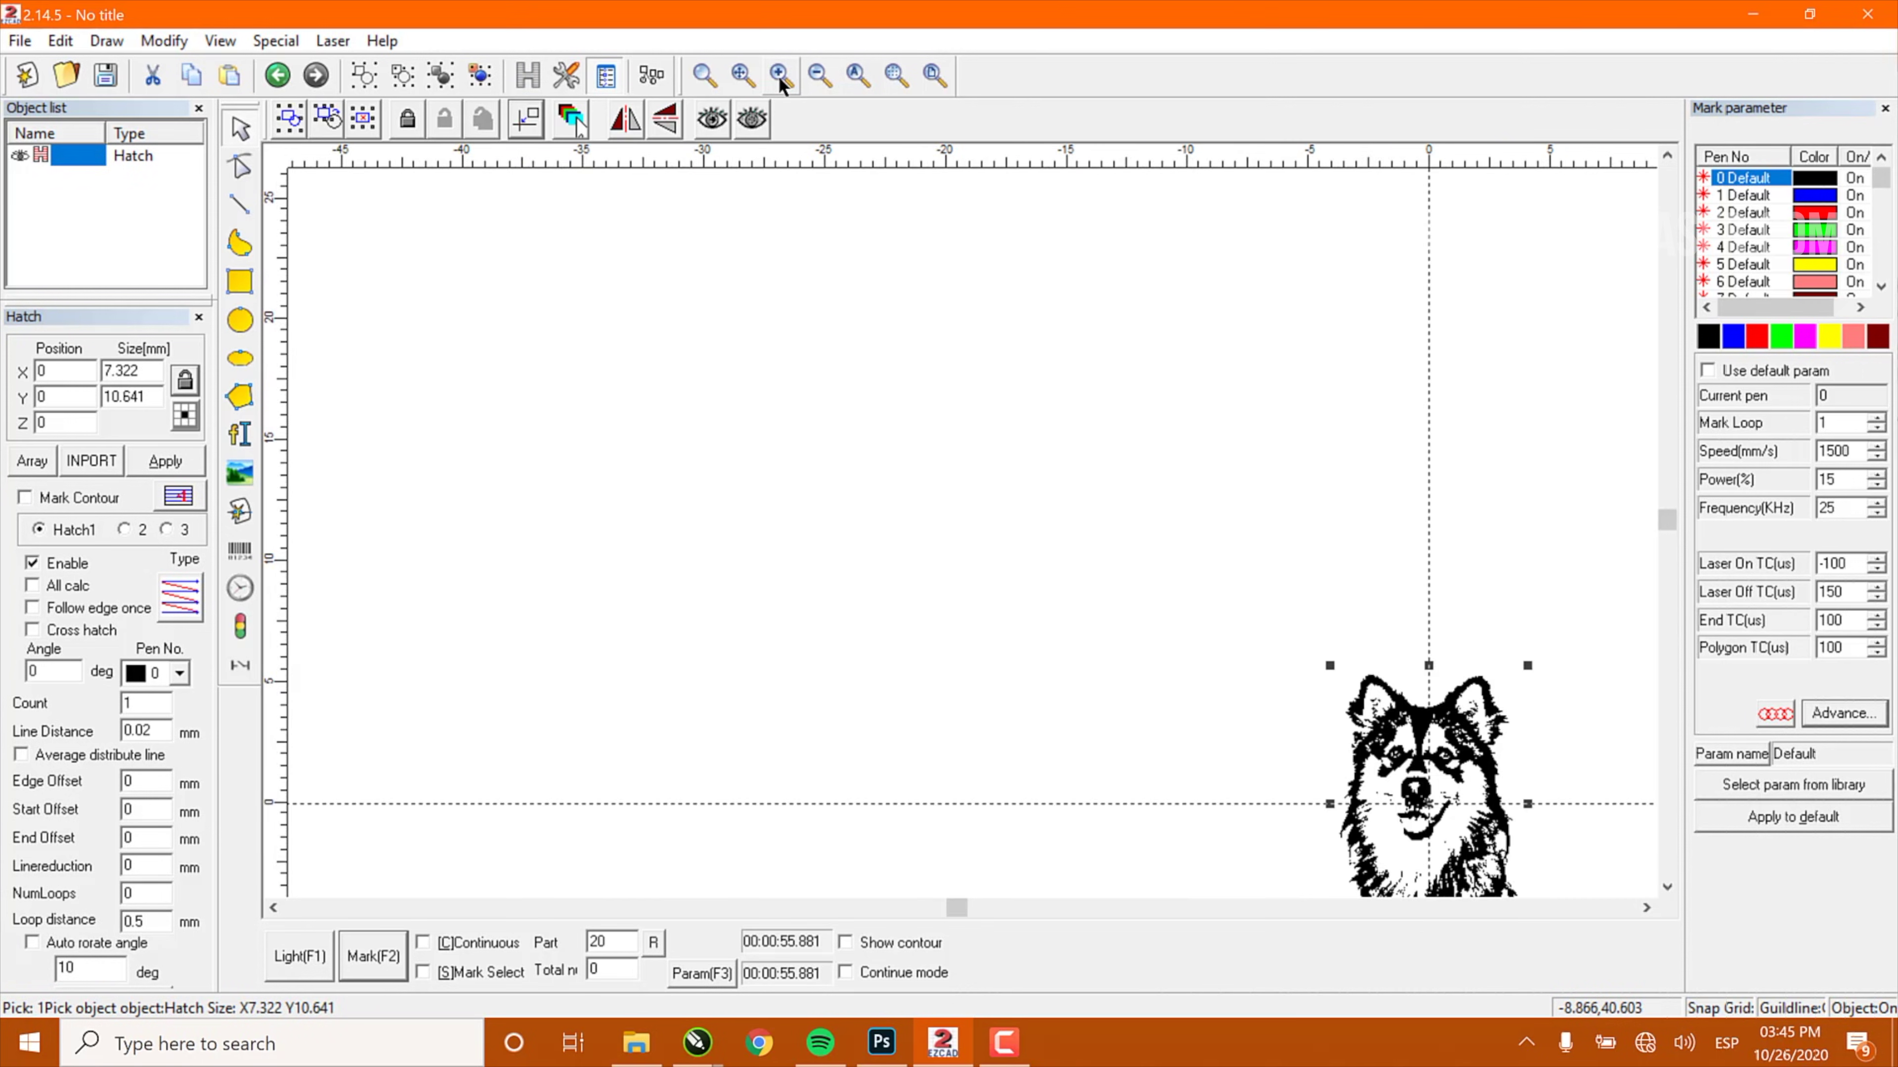
{"action": "left_click", "coordinate": [819, 74]}
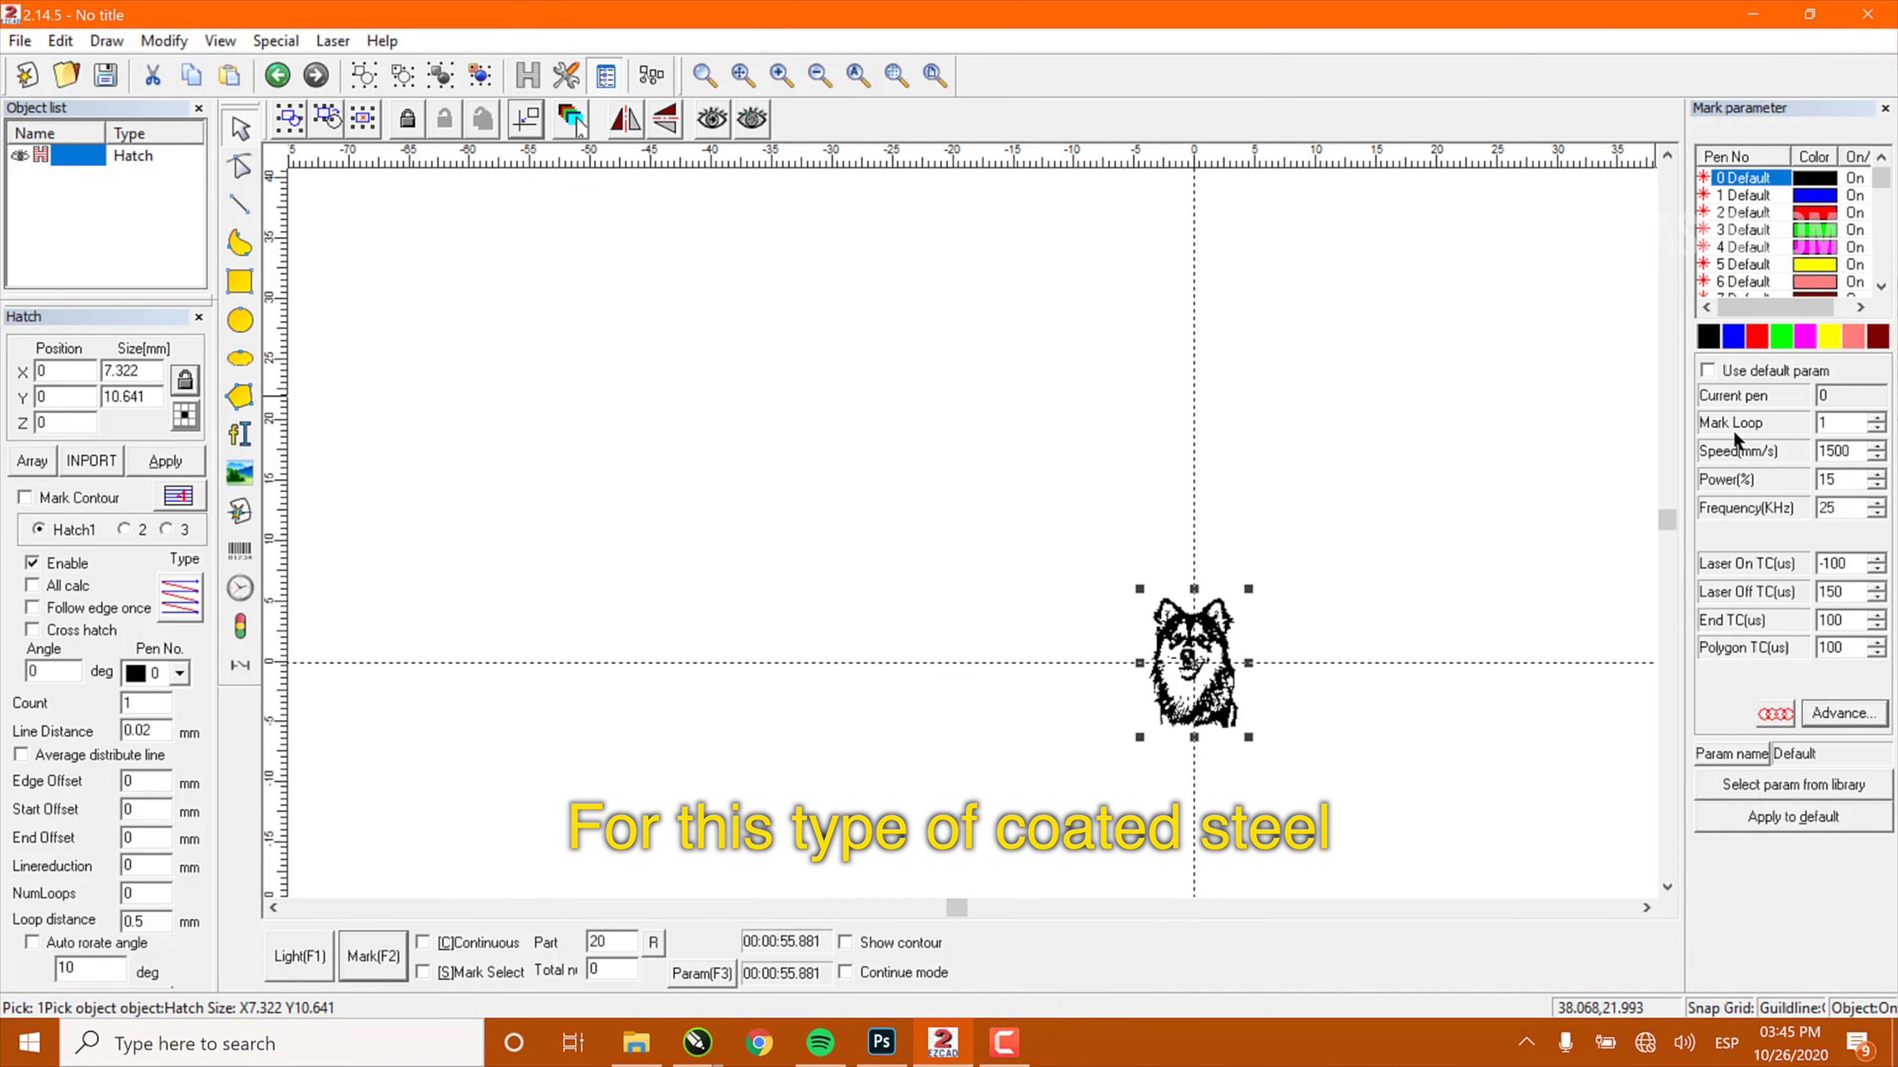
Set pen 0 marking to 200 mm/s speed, 70% power and 75 kHz frequency
{"action": "left_click_drag", "start_coordinate": [1851, 450], "coordinate": [1728, 451]}
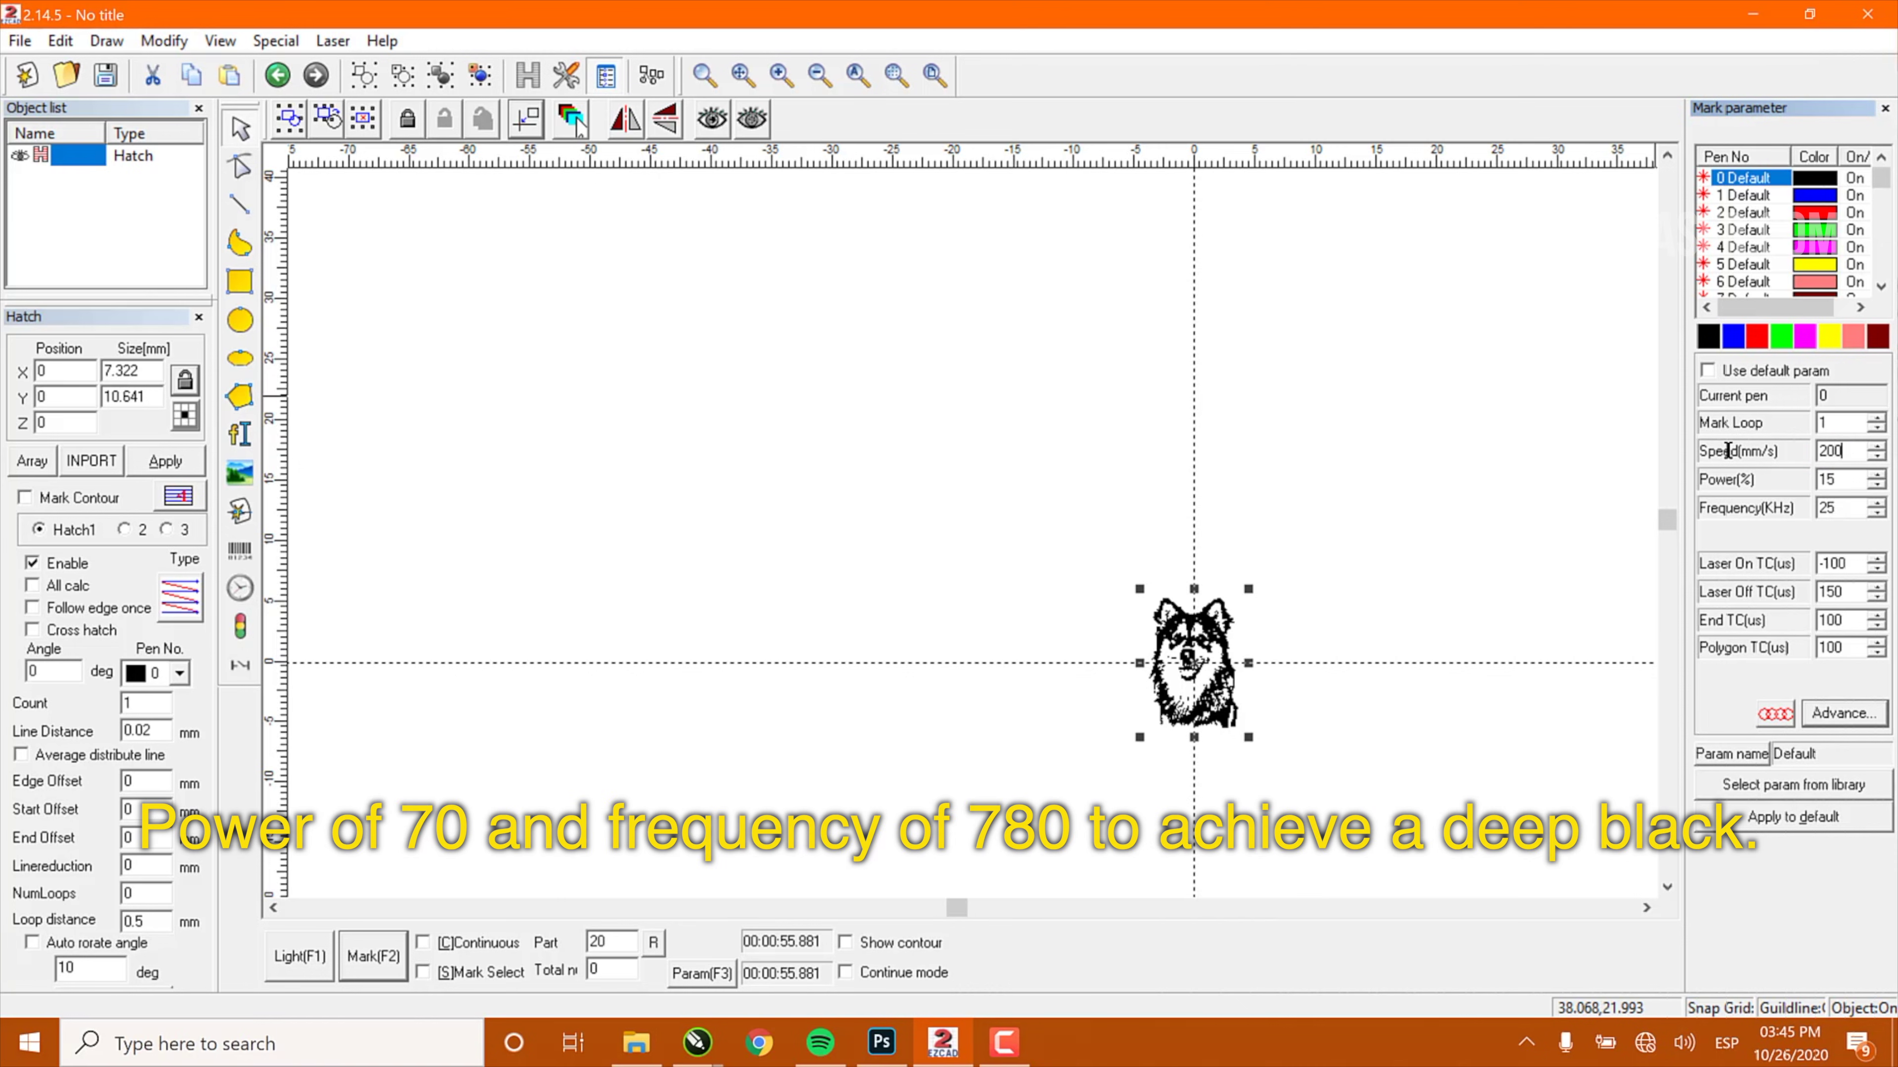
{"action": "key", "text": "Return"}
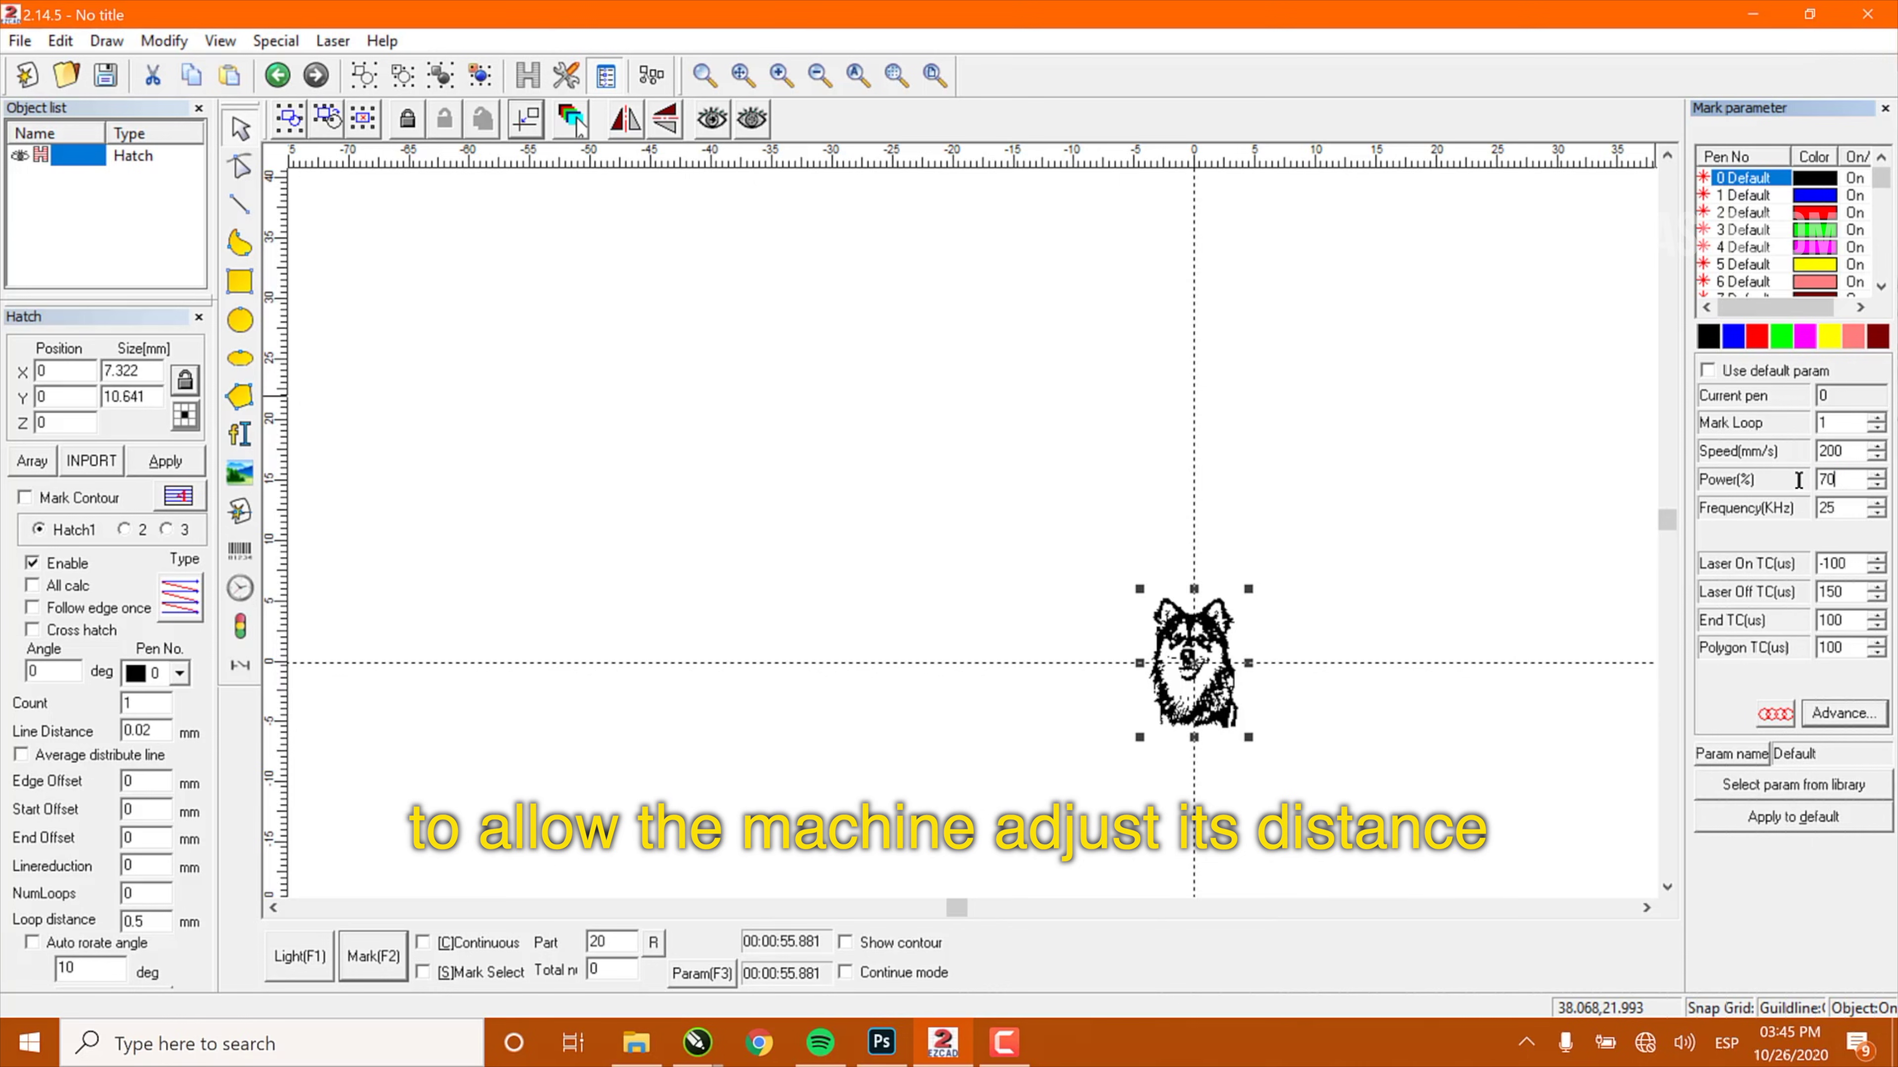
{"action": "double_click", "coordinate": [1830, 509]}
{"action": "type", "text": "750"}
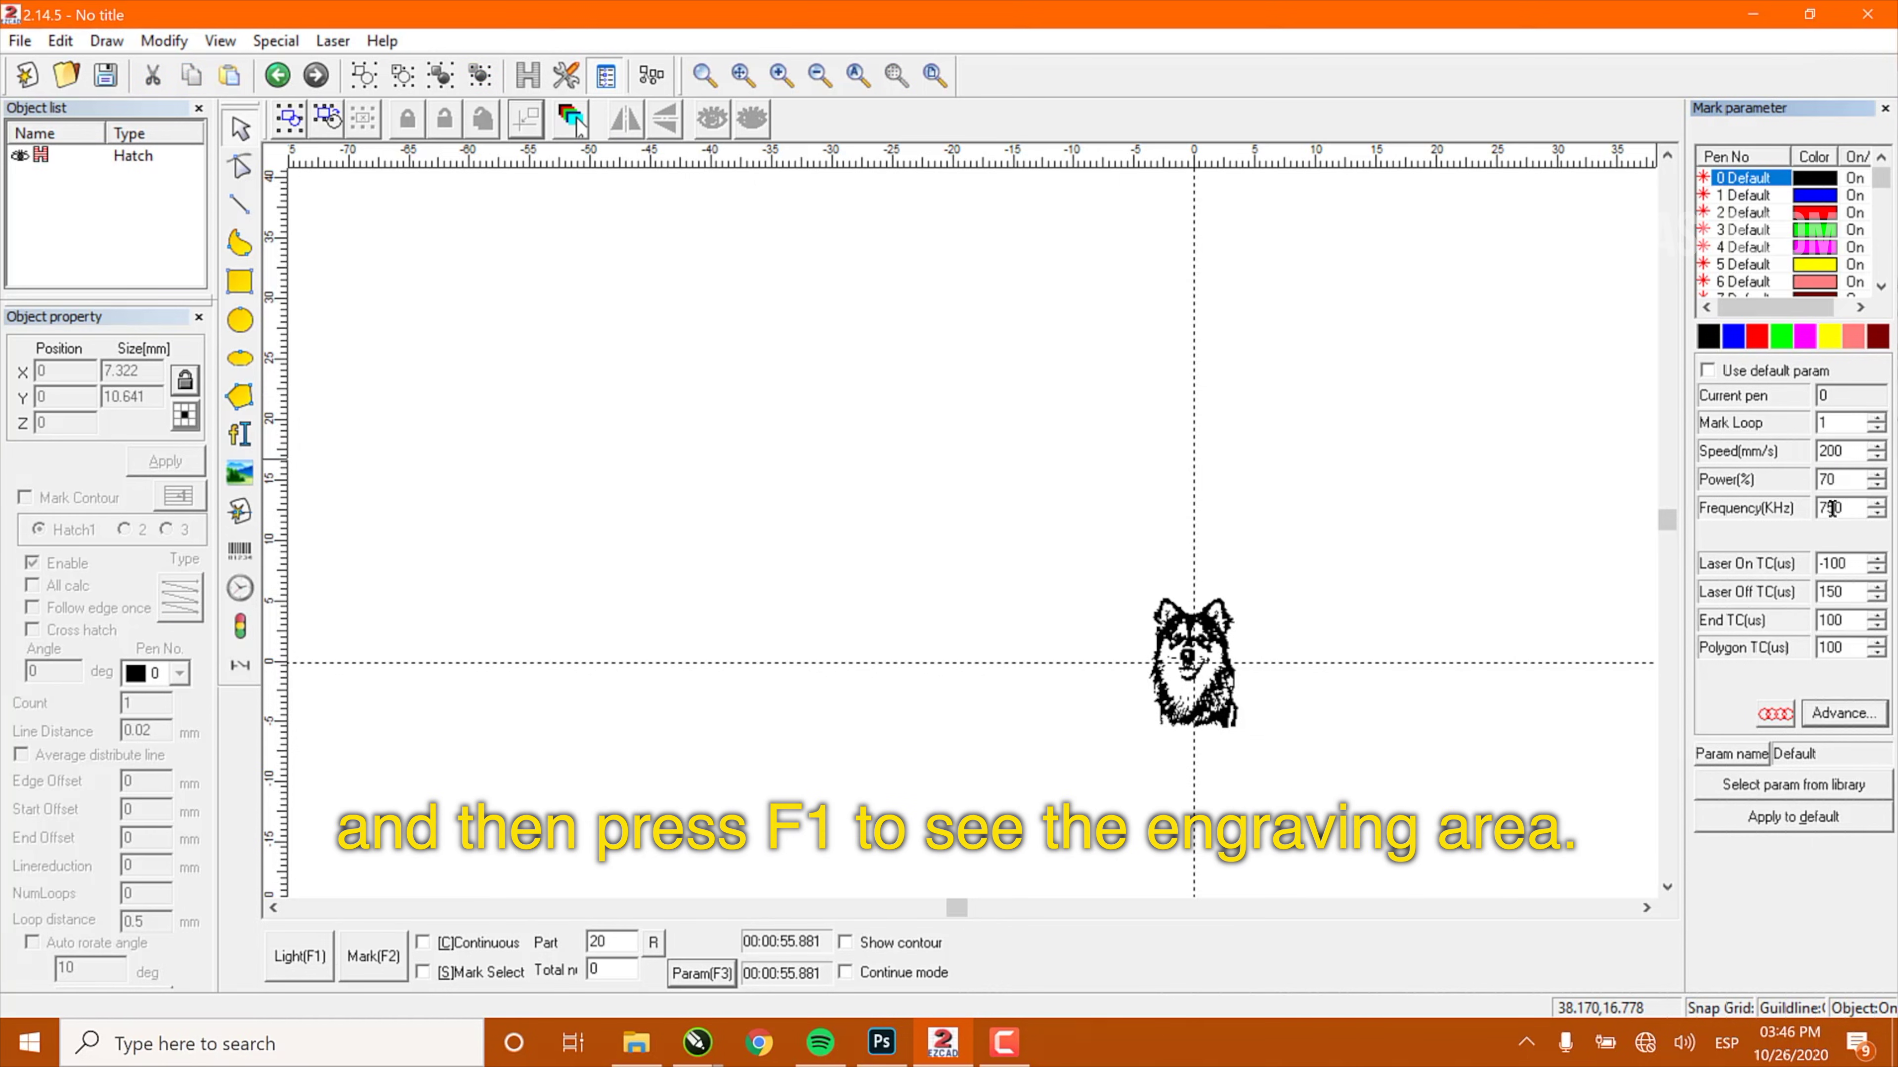